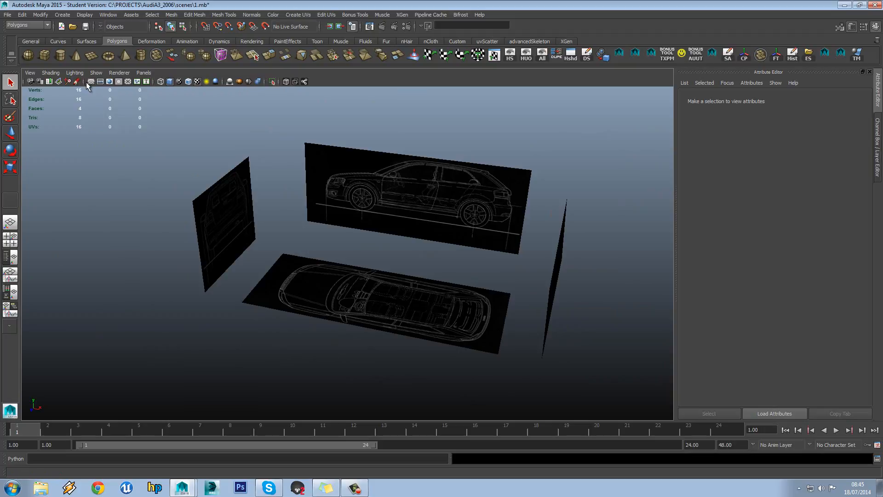
# Step: Turn on the viewport grid and show the Outliner beside the perspective view
pyautogui.click(89, 81)
pyautogui.keyDown('alt'); pyautogui.moveTo(364, 213); pyautogui.dragTo(349, 255); pyautogui.keyUp('alt')
pyautogui.click(349, 256)
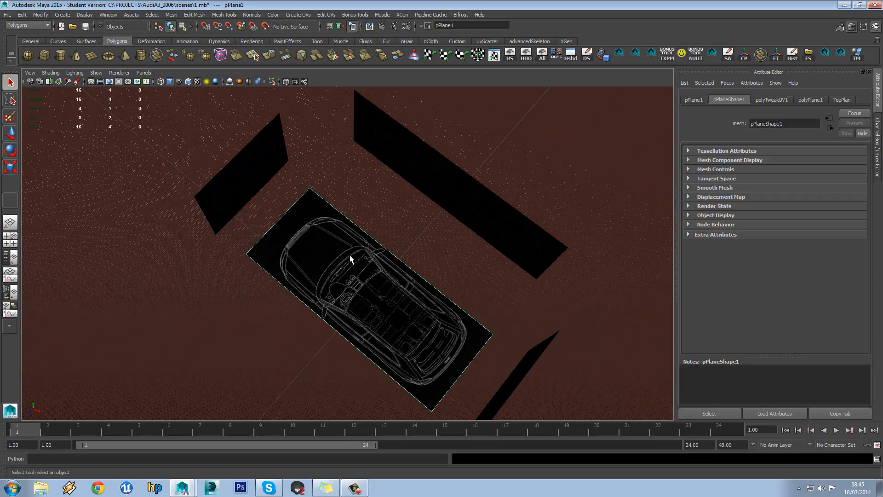
pyautogui.click(13, 257)
# Step: Move group1 with all the blueprint planes along Z to about 55.6, working in the top view
pyautogui.click(59, 131)
pyautogui.keyDown('alt'); pyautogui.moveTo(408, 232); pyautogui.dragTo(377, 239); pyautogui.keyUp('alt')
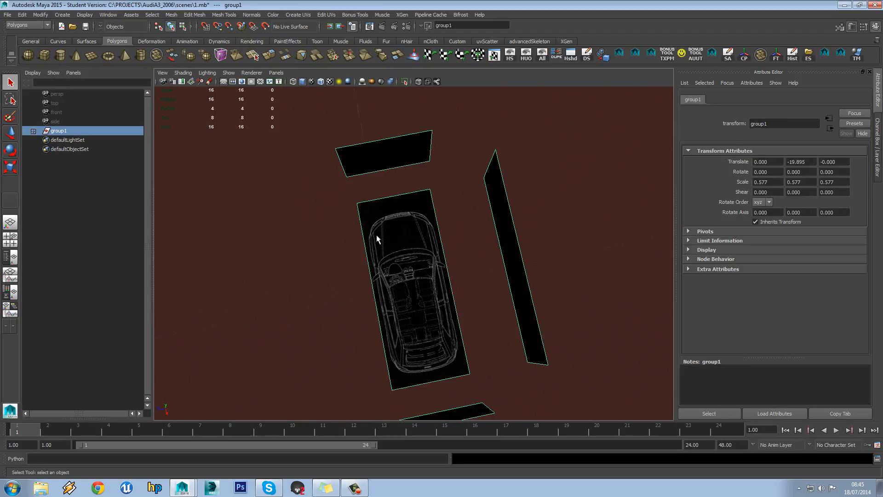
pyautogui.press('w')
pyautogui.moveTo(429, 269)
pyautogui.keyDown('alt'); pyautogui.mouseDown()
pyautogui.moveTo(454, 247)
pyautogui.moveTo(432, 258)
pyautogui.moveTo(441, 286)
pyautogui.moveTo(447, 241)
pyautogui.moveTo(441, 253)
pyautogui.moveTo(414, 252)
pyautogui.mouseUp(); pyautogui.keyUp('alt')
pyautogui.press('space')
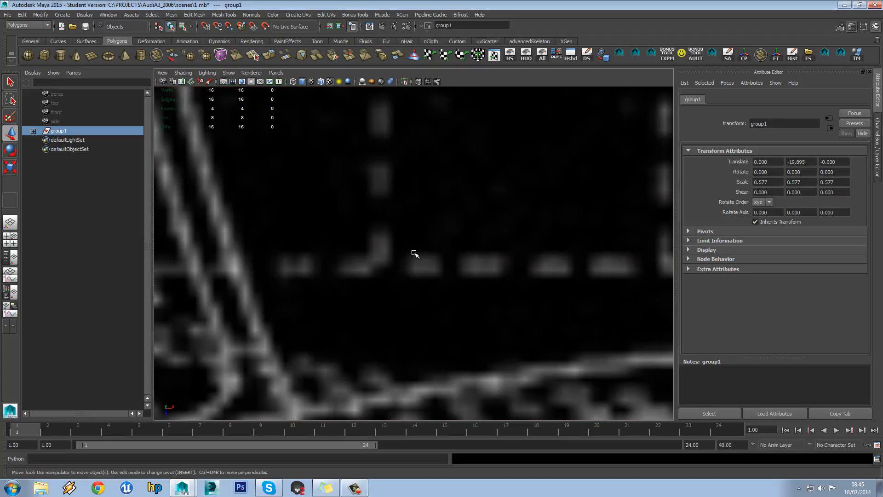
pyautogui.scroll(-14, 423, 256)
pyautogui.keyDown('alt'); pyautogui.moveTo(414, 227); pyautogui.dragTo(416, 255, button='middle'); pyautogui.keyUp('alt')
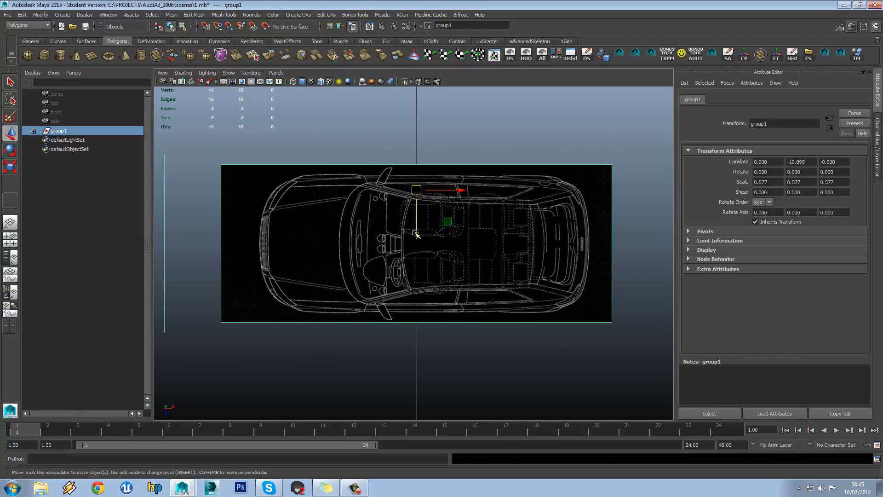
pyautogui.moveTo(416, 233); pyautogui.dragTo(417, 275)
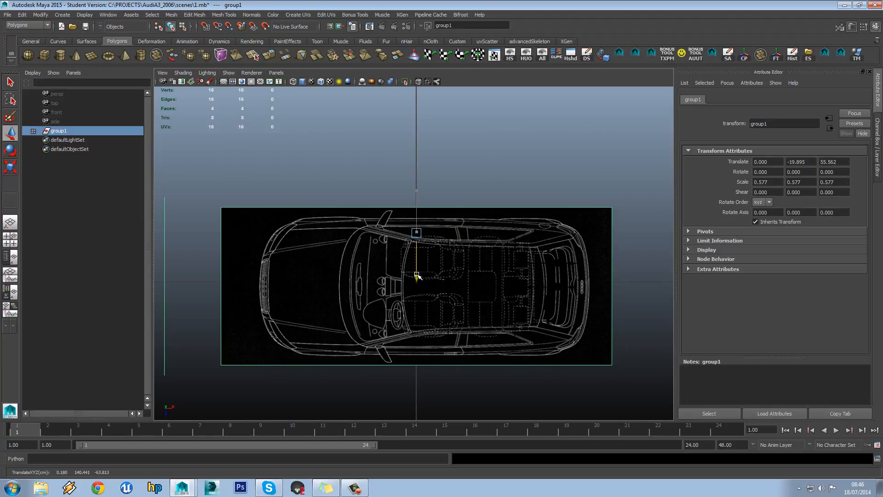
pyautogui.click(363, 176)
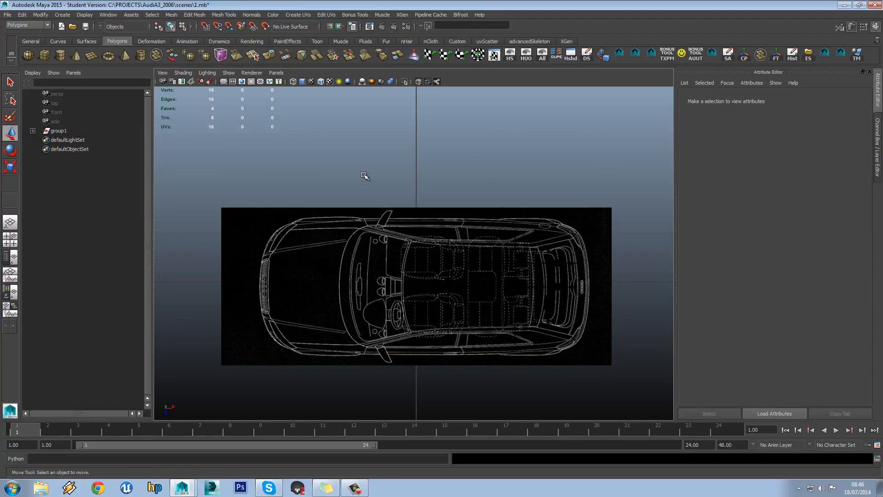
# Step: Move the front-view blueprint plane along Z to about -273, next to the side-view plane
pyautogui.scroll(-3, 428, 213)
pyautogui.keyDown('alt'); pyautogui.moveTo(428, 213); pyautogui.dragTo(524, 187); pyautogui.keyUp('alt')
pyautogui.press('space')
pyautogui.scroll(4, 479, 200)
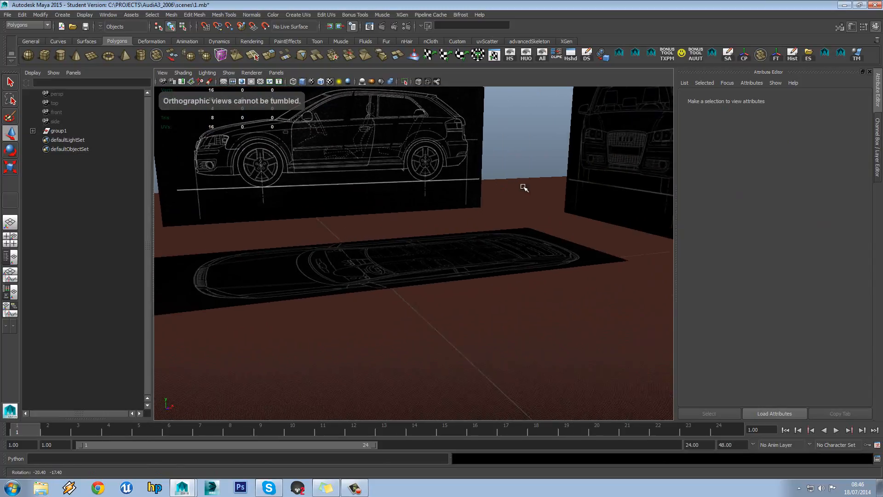
pyautogui.scroll(-4, 532, 184)
pyautogui.click(539, 182)
pyautogui.scroll(4, 447, 195)
pyautogui.keyDown('alt'); pyautogui.moveTo(524, 187); pyautogui.dragTo(432, 208, button='middle'); pyautogui.keyUp('alt')
pyautogui.scroll(3, 340, 193)
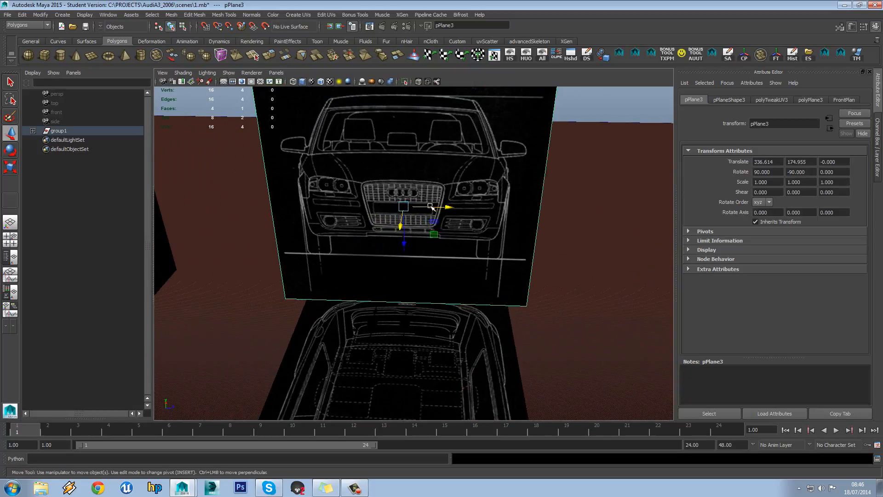
pyautogui.moveTo(314, 209); pyautogui.dragTo(311, 210)
pyautogui.click(434, 209)
pyautogui.moveTo(448, 207); pyautogui.dragTo(269, 202)
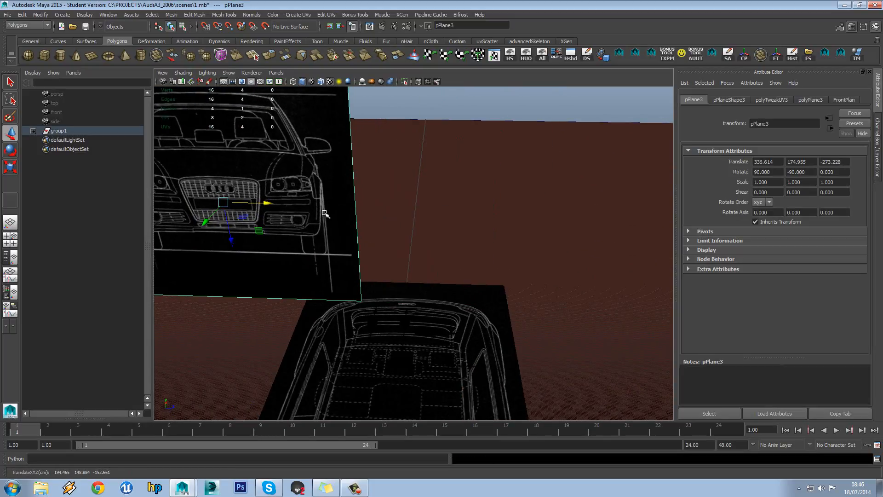
pyautogui.keyDown('alt'); pyautogui.moveTo(396, 212); pyautogui.dragTo(358, 213); pyautogui.keyUp('alt')
pyautogui.keyDown('alt'); pyautogui.moveTo(359, 212); pyautogui.dragTo(383, 208, button='middle'); pyautogui.keyUp('alt')
pyautogui.scroll(4, 385, 212)
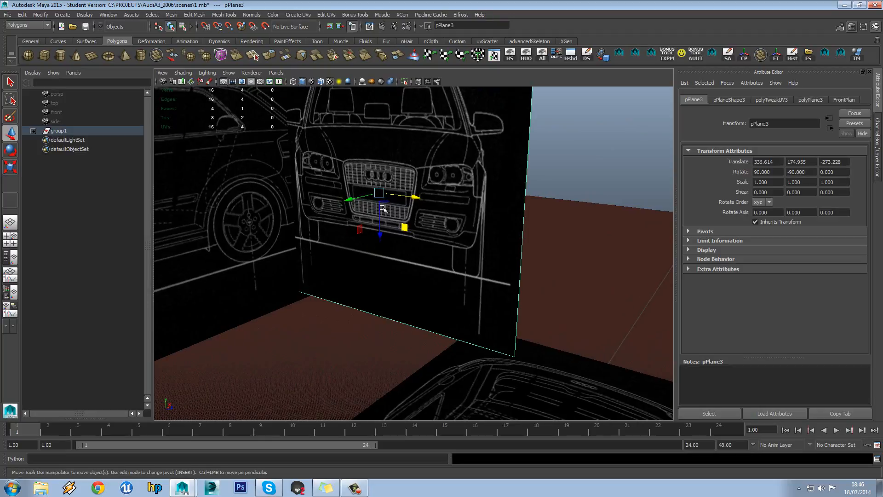
# Step: Move the rear-view blueprint plane to about -320 in Z and -316 in X, next to the side-view plane
pyautogui.scroll(-6, 383, 207)
pyautogui.keyDown('alt'); pyautogui.moveTo(383, 208); pyautogui.dragTo(320, 217); pyautogui.keyUp('alt')
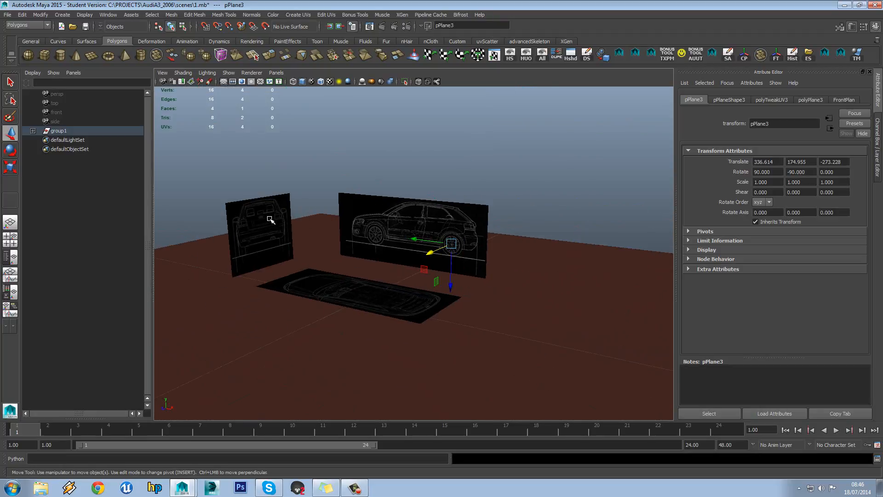
pyautogui.click(246, 250)
pyautogui.click(280, 178)
pyautogui.click(240, 227)
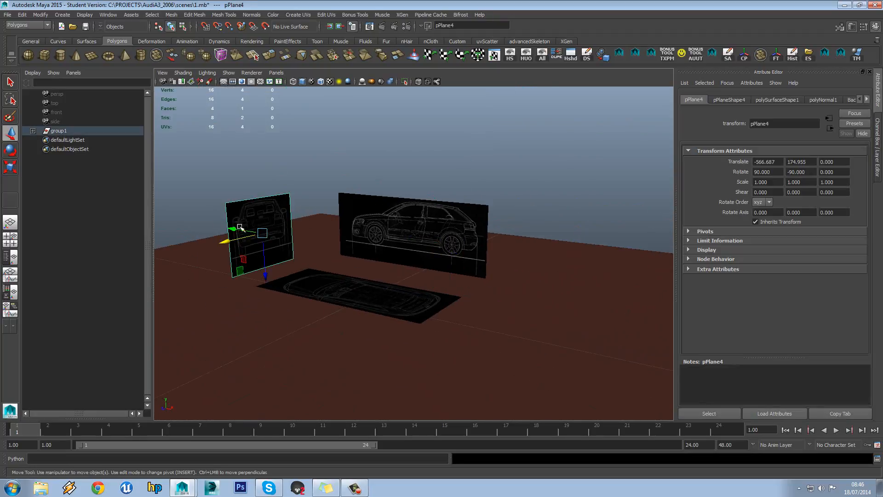
pyautogui.moveTo(227, 240); pyautogui.dragTo(279, 230)
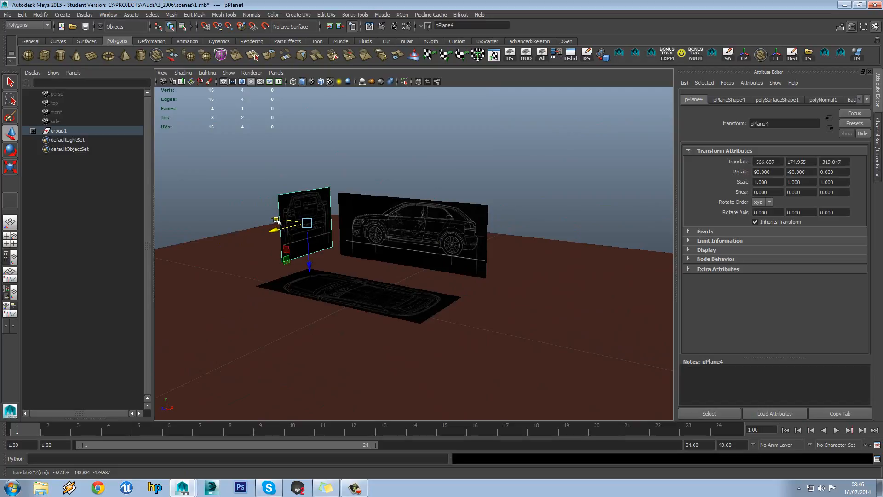
pyautogui.keyDown('alt'); pyautogui.moveTo(363, 225); pyautogui.dragTo(424, 192); pyautogui.keyUp('alt')
pyautogui.scroll(3, 442, 227)
# Step: Select the front and rear blueprint planes together and lower them to about 159 in Y to match the side view
pyautogui.click(428, 211)
pyautogui.click(321, 215)
pyautogui.scroll(3, 321, 215)
pyautogui.scroll(-4, 369, 184)
pyautogui.keyDown('alt'); pyautogui.moveTo(369, 185); pyautogui.dragTo(280, 187); pyautogui.keyUp('alt')
pyautogui.keyDown('alt'); pyautogui.moveTo(279, 187); pyautogui.dragTo(333, 202, button='middle'); pyautogui.keyUp('alt')
pyautogui.scroll(4, 335, 203)
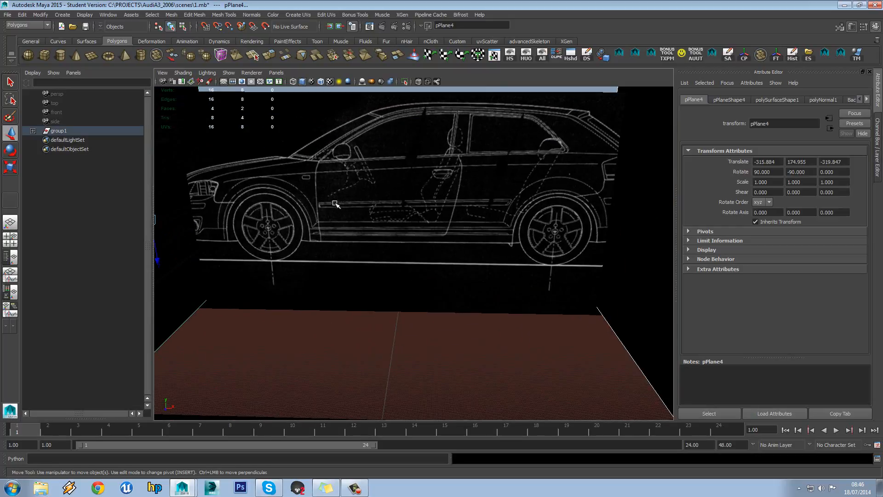
pyautogui.keyDown('alt'); pyautogui.moveTo(335, 203); pyautogui.dragTo(237, 230); pyautogui.keyUp('alt')
pyautogui.keyDown('alt'); pyautogui.moveTo(237, 230); pyautogui.dragTo(347, 198, button='middle'); pyautogui.keyUp('alt')
pyautogui.scroll(3, 351, 217)
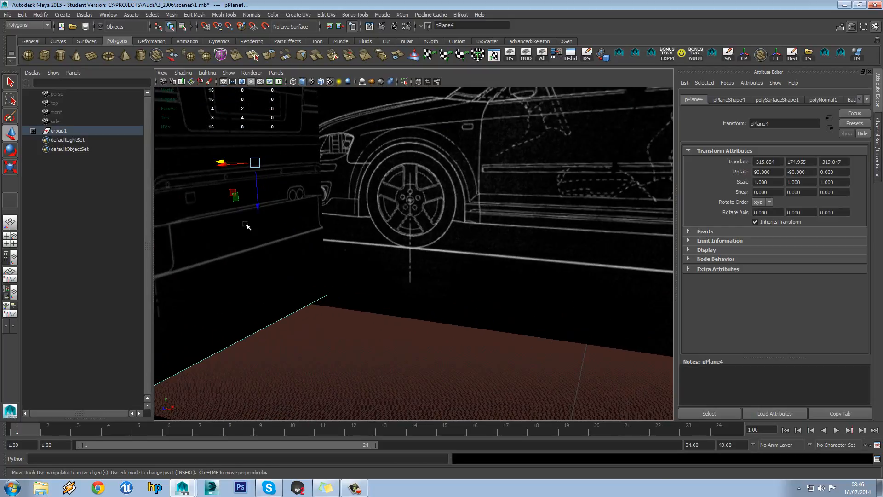
pyautogui.moveTo(259, 206); pyautogui.dragTo(382, 213)
pyautogui.click(569, 224)
pyautogui.scroll(-2, 545, 219)
pyautogui.keyDown('alt'); pyautogui.moveTo(544, 219); pyautogui.dragTo(168, 230); pyautogui.keyUp('alt')
pyautogui.keyDown('alt'); pyautogui.moveTo(262, 240); pyautogui.dragTo(356, 239); pyautogui.keyUp('alt')
pyautogui.scroll(-6, 294, 234)
pyautogui.keyDown('alt'); pyautogui.moveTo(294, 234); pyautogui.dragTo(271, 233); pyautogui.keyUp('alt')
pyautogui.scroll(6, 322, 227)
pyautogui.keyDown('alt'); pyautogui.moveTo(244, 228); pyautogui.dragTo(359, 211, button='middle'); pyautogui.keyUp('alt')
pyautogui.moveTo(353, 238); pyautogui.dragTo(381, 230)
pyautogui.hotkey('ctrl', 'z')
pyautogui.hotkey('ctrl', 'z')
pyautogui.hotkey('ctrl', 'z')
pyautogui.hotkey('ctrl', 'z')
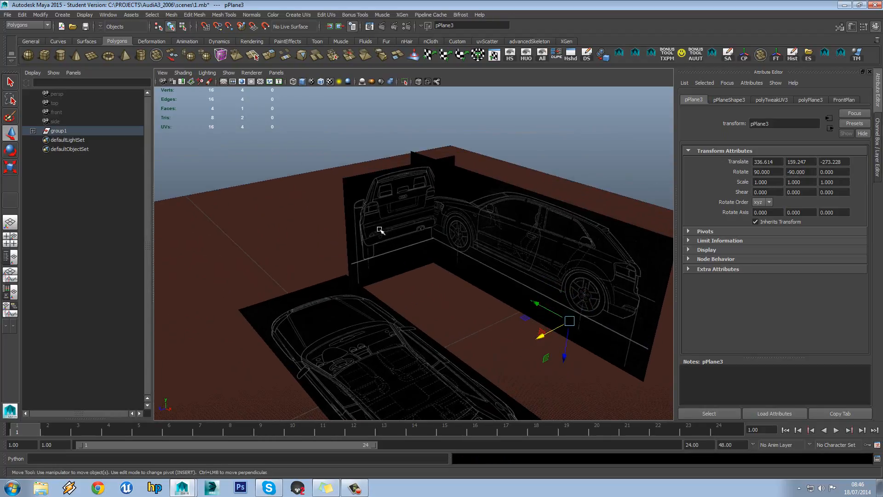
# Step: Move the front and rear blueprint planes together about 316 units along Z, away from the side-view plane
pyautogui.click(377, 212)
pyautogui.scroll(-5, 502, 307)
pyautogui.keyDown('alt'); pyautogui.moveTo(501, 307); pyautogui.dragTo(450, 292); pyautogui.keyUp('alt')
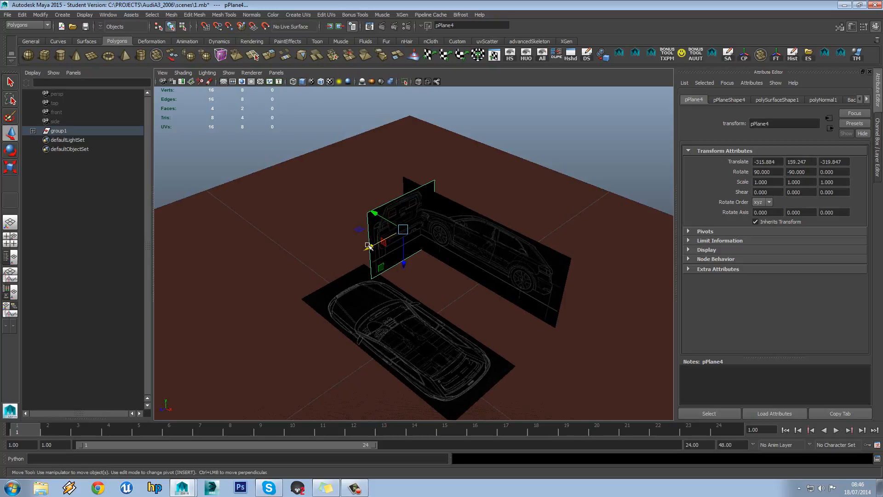
pyautogui.moveTo(368, 246); pyautogui.dragTo(354, 205)
pyautogui.click(427, 151)
# Step: Move the rear-view blueprint plane outward along X to about -753, clear of the top-view plane
pyautogui.scroll(3, 365, 259)
pyautogui.click(336, 254)
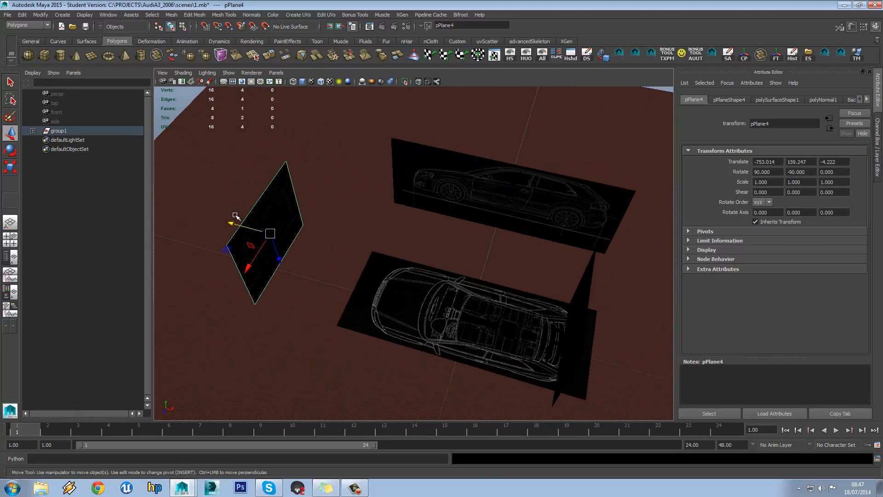
pyautogui.moveTo(237, 219); pyautogui.dragTo(519, 214)
# Step: Move the front-view blueprint plane outward along X to about 591 and deselect it
pyautogui.click(610, 227)
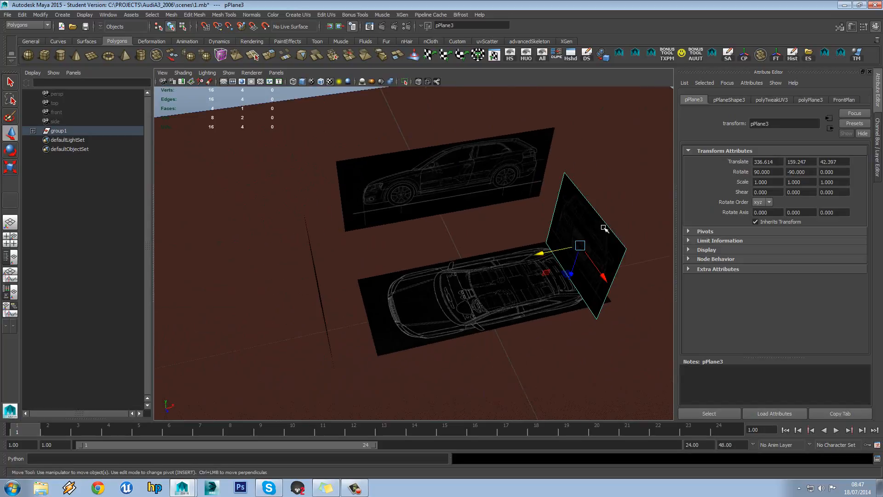
pyautogui.moveTo(536, 257); pyautogui.dragTo(455, 322)
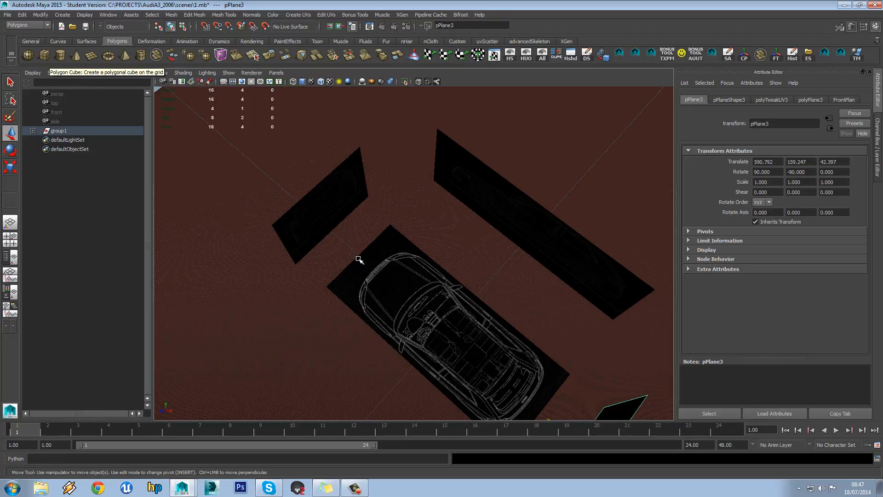
pyautogui.click(344, 244)
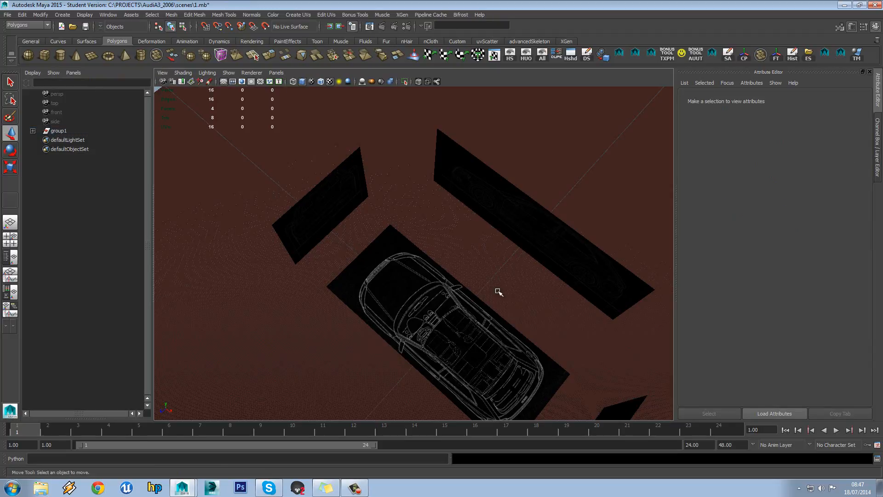
# Step: Examine the arrangement of the side-view and top-view blueprint planes from several angles
pyautogui.keyDown('alt'); pyautogui.moveTo(456, 351); pyautogui.dragTo(505, 244); pyautogui.keyUp('alt')
pyautogui.scroll(-2, 504, 242)
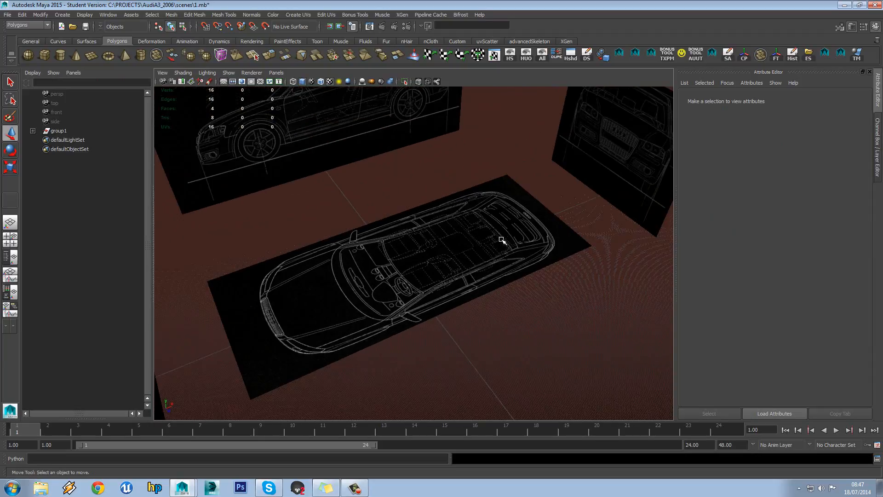
pyautogui.scroll(3, 497, 244)
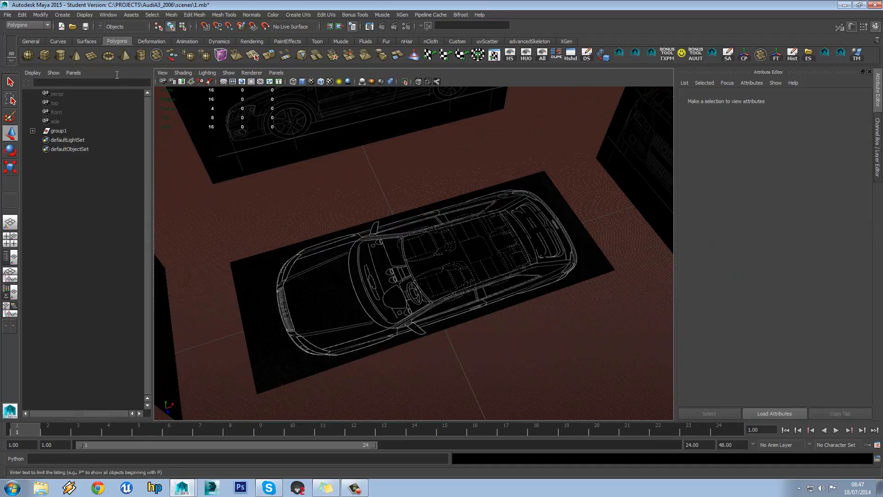
pyautogui.keyDown('alt'); pyautogui.moveTo(481, 250); pyautogui.dragTo(439, 207); pyautogui.keyUp('alt')
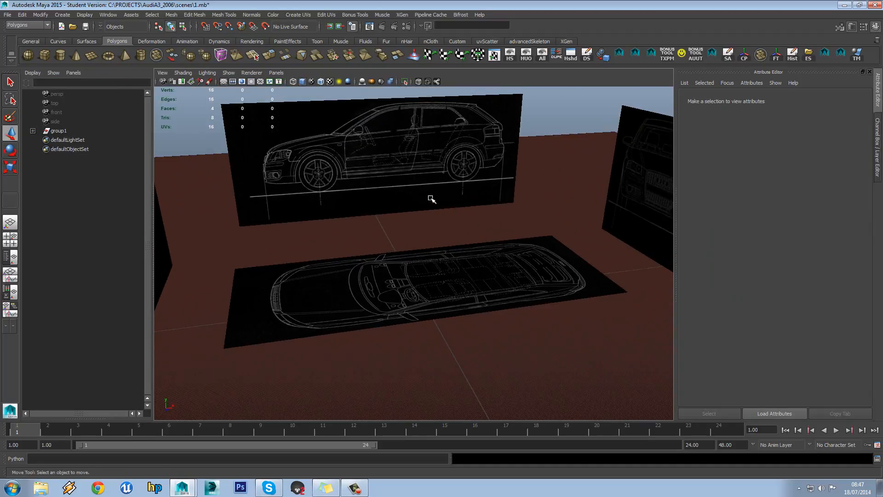
pyautogui.scroll(4, 446, 222)
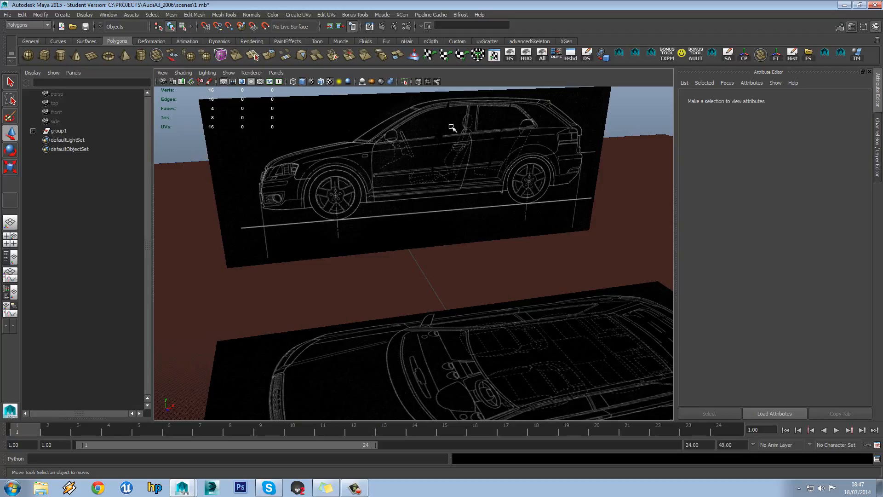
pyautogui.scroll(-5, 391, 144)
pyautogui.keyDown('alt'); pyautogui.moveTo(392, 146); pyautogui.dragTo(393, 300); pyautogui.keyUp('alt')
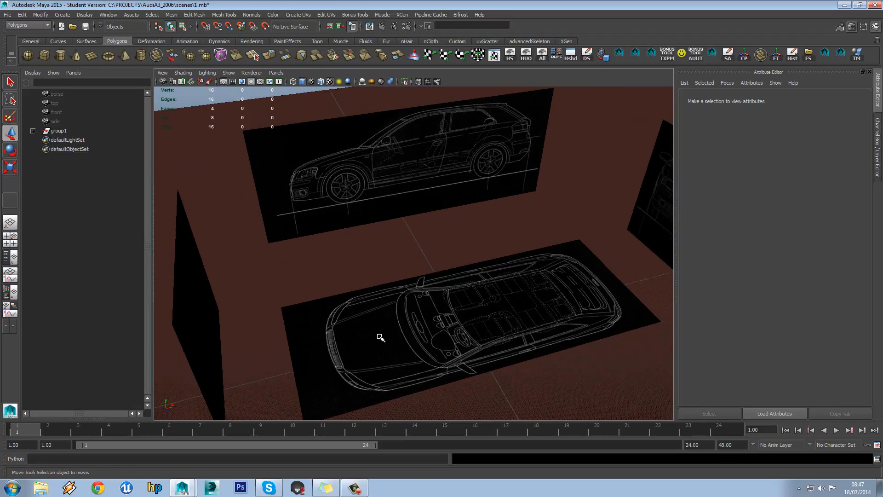
pyautogui.keyDown('alt'); pyautogui.moveTo(391, 295); pyautogui.dragTo(406, 284); pyautogui.keyUp('alt')
pyautogui.keyDown('alt'); pyautogui.moveTo(367, 329); pyautogui.dragTo(373, 300); pyautogui.keyUp('alt')
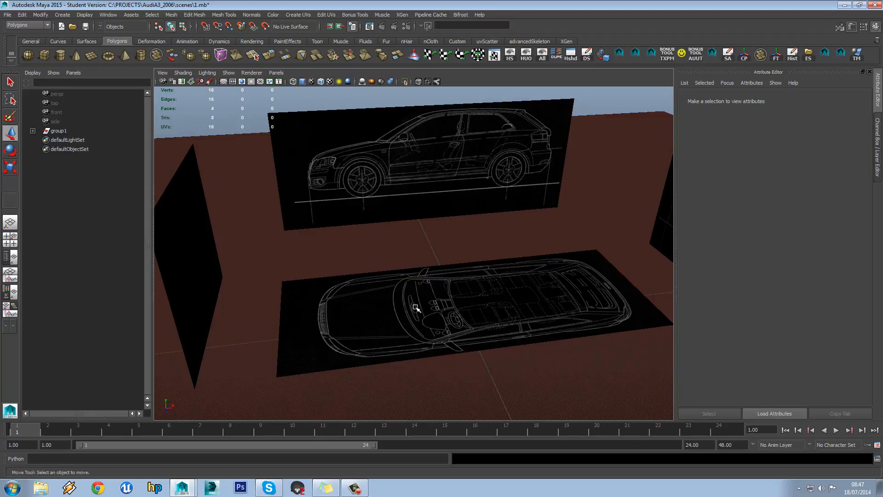
pyautogui.scroll(4, 393, 272)
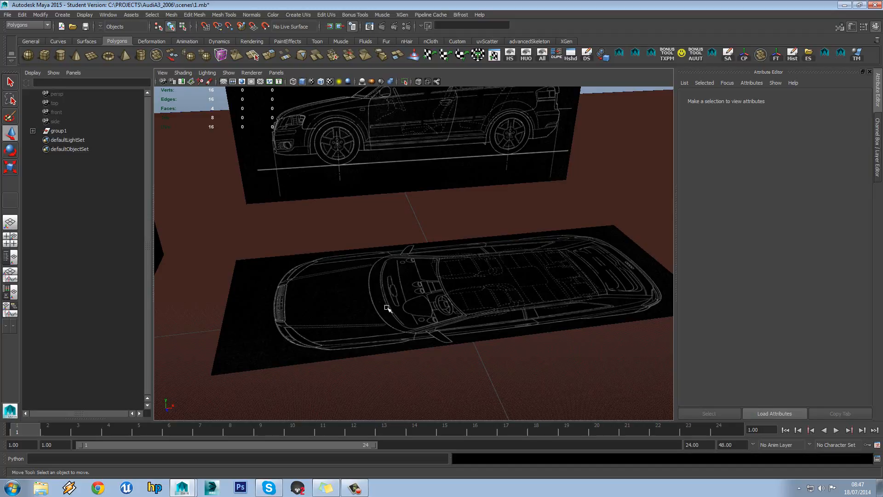
pyautogui.scroll(-4, 404, 280)
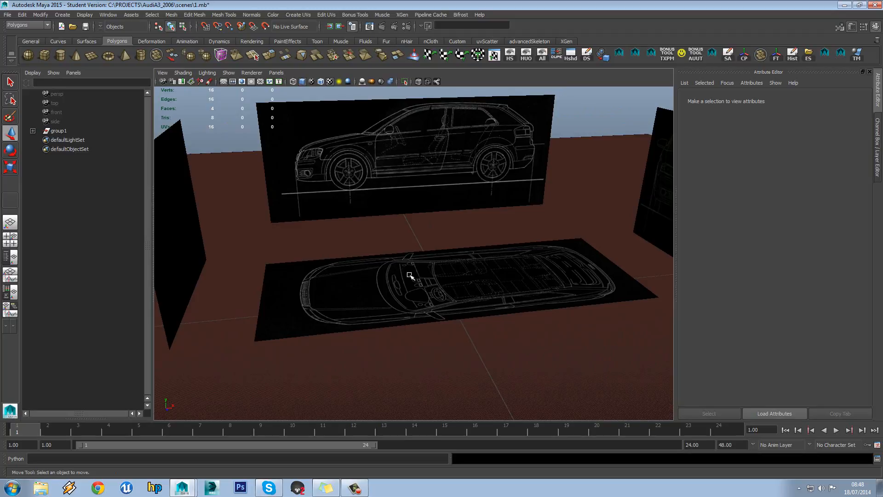
pyautogui.click(452, 171)
pyautogui.click(582, 130)
pyautogui.keyDown('alt'); pyautogui.moveTo(389, 266); pyautogui.dragTo(396, 301); pyautogui.keyUp('alt')
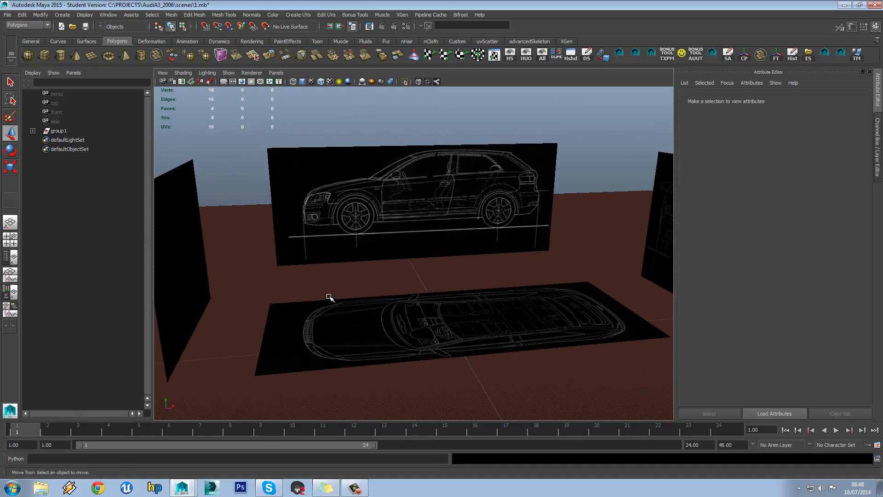
# Step: Frame the side-view blueprint plane and examine the car's profile on it up close
pyautogui.click(392, 224)
pyautogui.press('f')
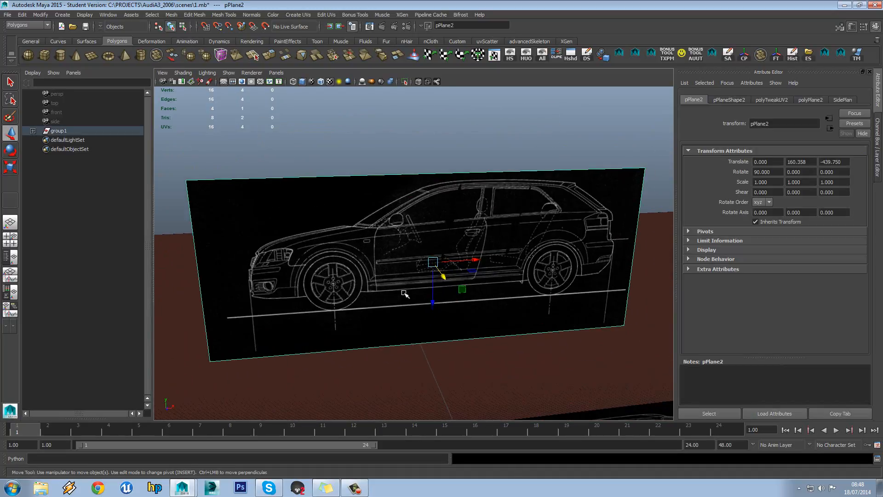
pyautogui.click(362, 153)
pyautogui.keyDown('alt'); pyautogui.moveTo(362, 153); pyautogui.dragTo(397, 190); pyautogui.keyUp('alt')
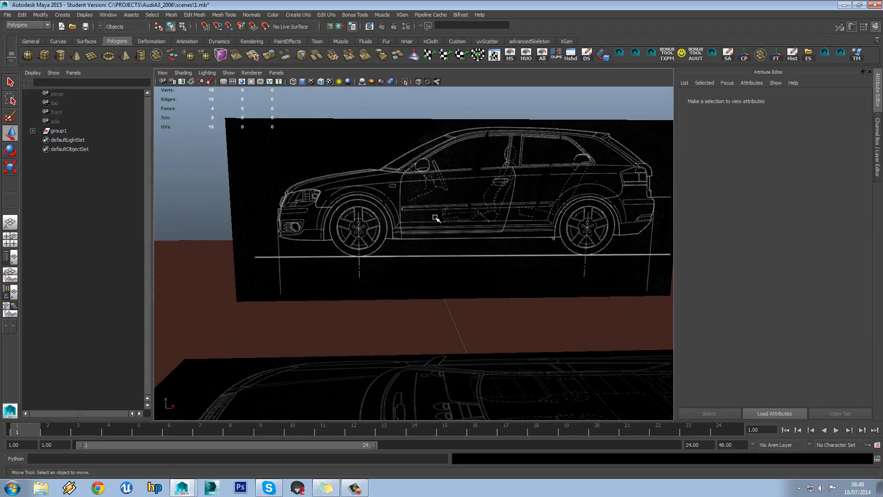
# Step: Switch to Photoshop, open Side.jpg from the Plans folder and hide the grid over the drawing
pyautogui.click(241, 488)
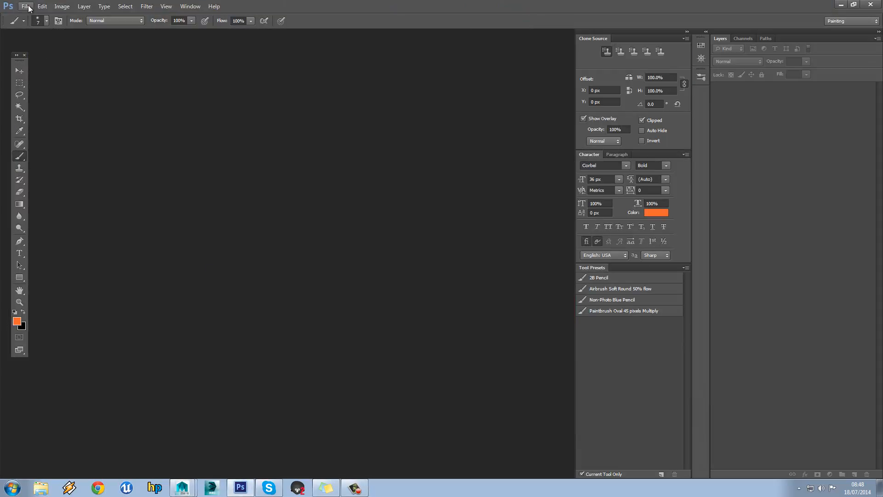
pyautogui.click(27, 7)
pyautogui.moveTo(74, 70)
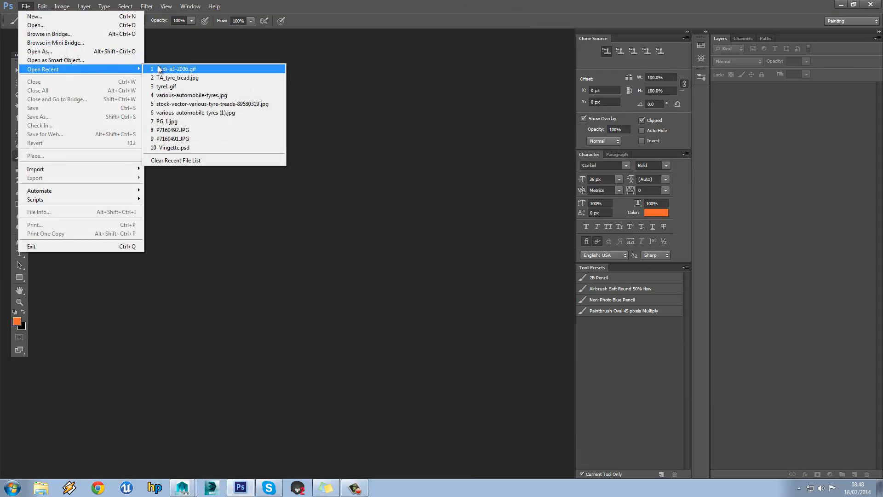
pyautogui.click(37, 25)
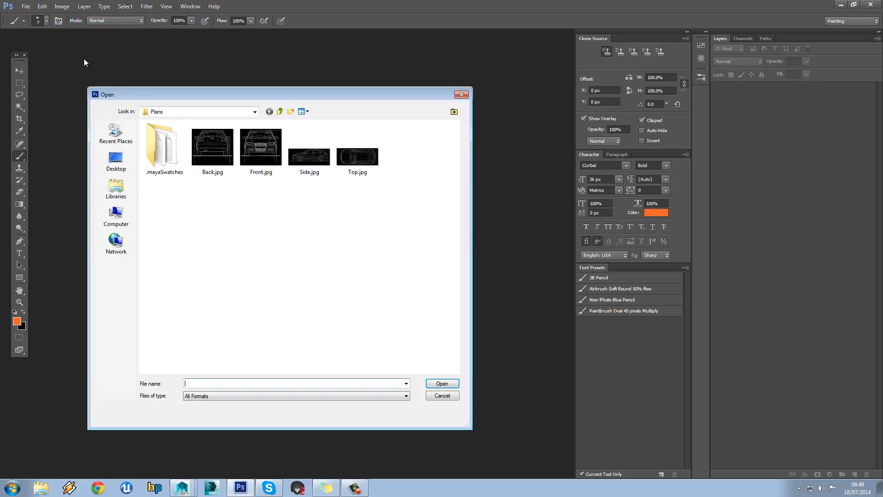
pyautogui.doubleClick(309, 156)
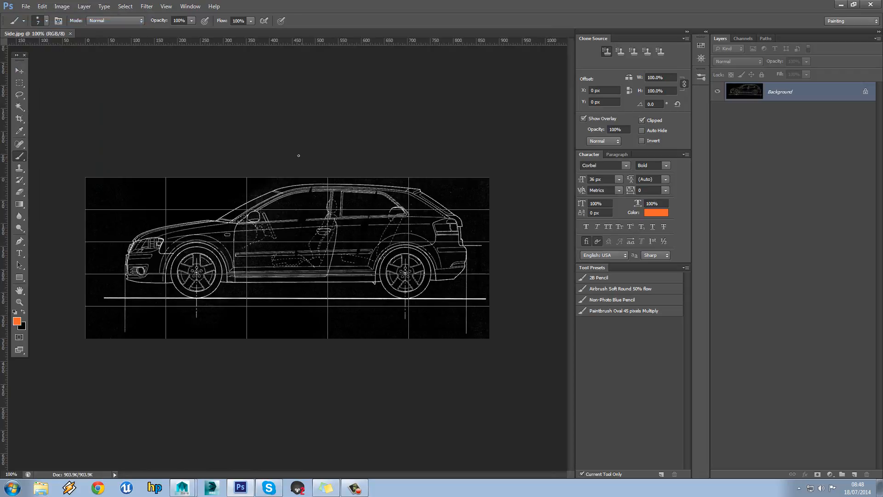
pyautogui.hotkey('ctrl', "'")
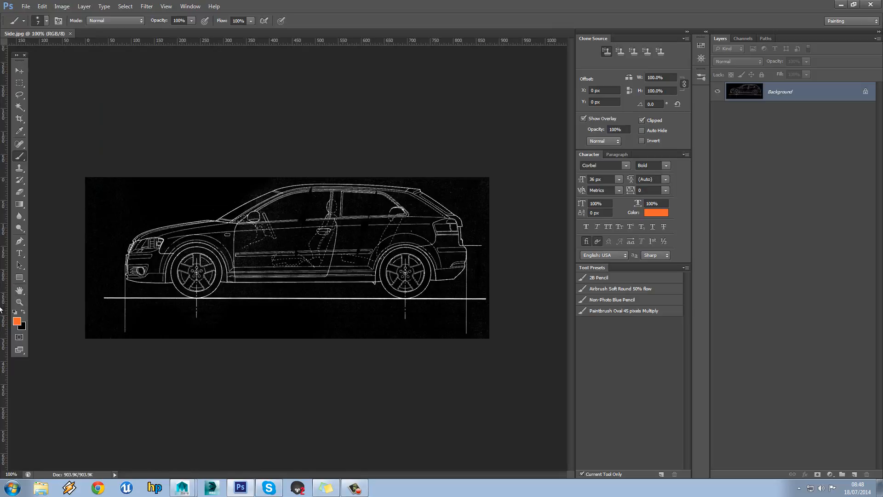
# Step: Mark points along the door's front edge on the side-view drawing at 200% zoom with orange brush dots, undoing the last one
pyautogui.click(19, 302)
pyautogui.click(110, 255)
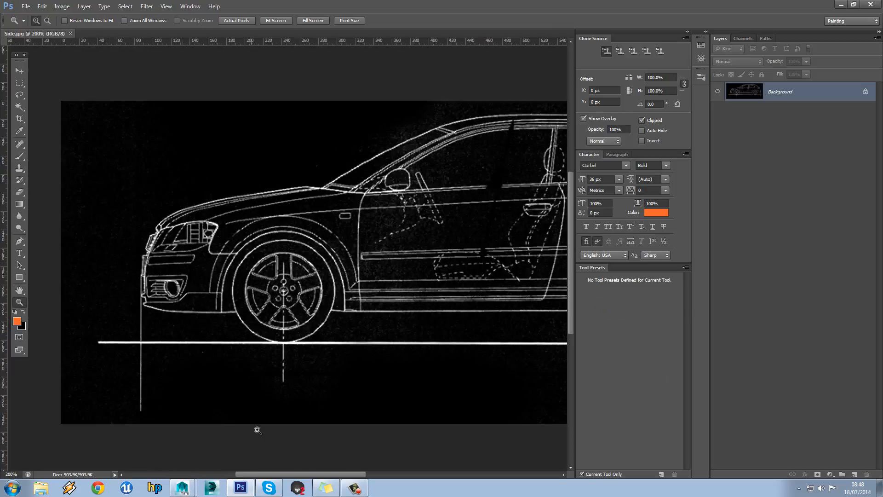
pyautogui.moveTo(258, 474); pyautogui.dragTo(278, 475)
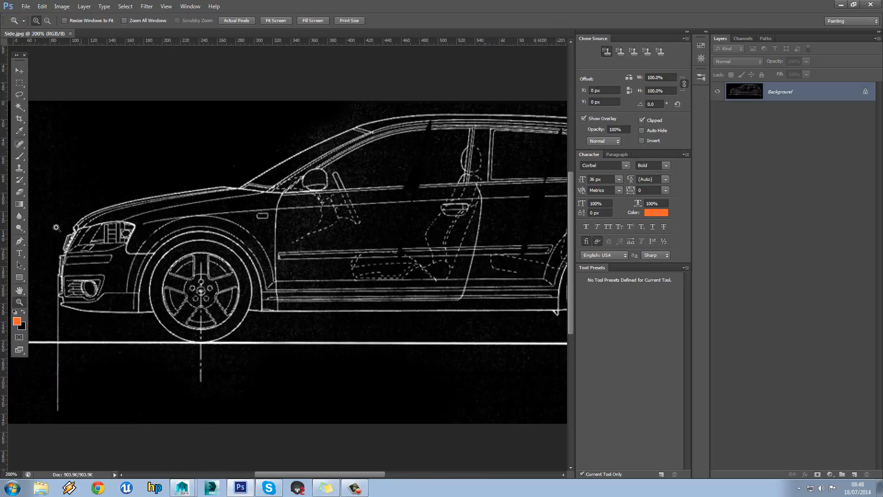
pyautogui.click(20, 156)
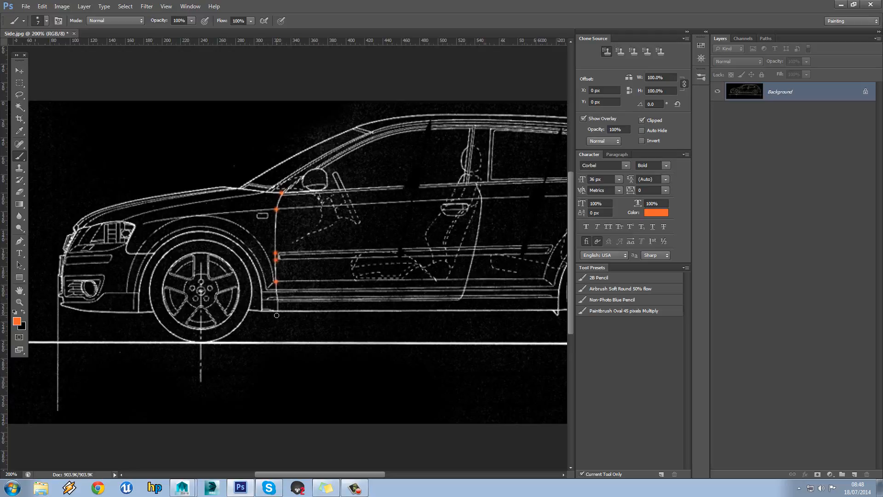
pyautogui.hotkey('ctrl', 'z')
# Step: Open the side photo media (4).jpg from the audia3 folder inside the project's research folder
pyautogui.click(25, 6)
pyautogui.click(33, 22)
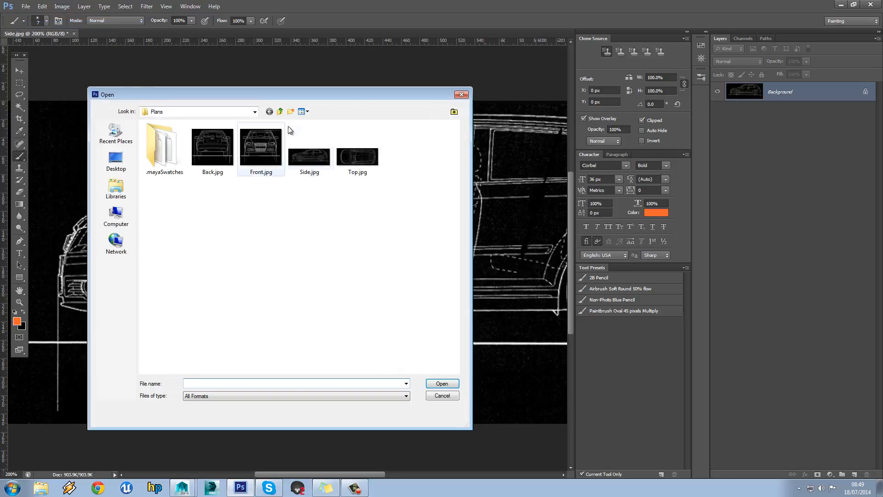
pyautogui.click(280, 112)
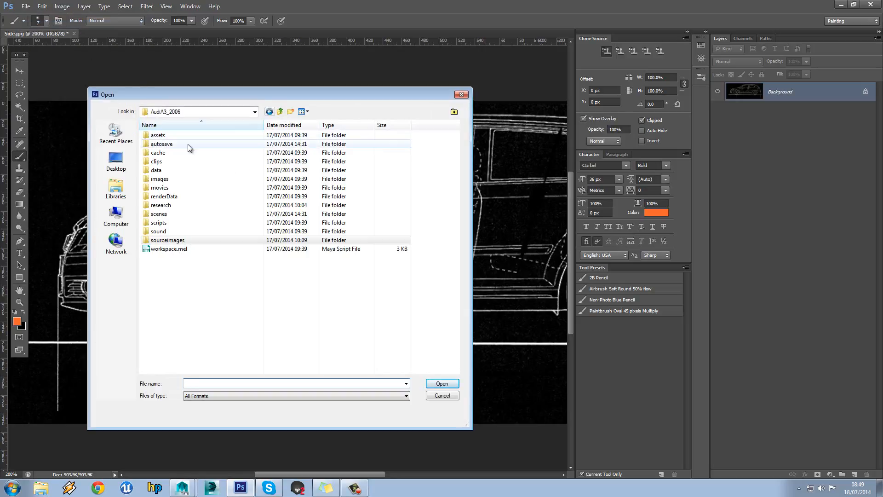
pyautogui.doubleClick(178, 206)
pyautogui.doubleClick(175, 168)
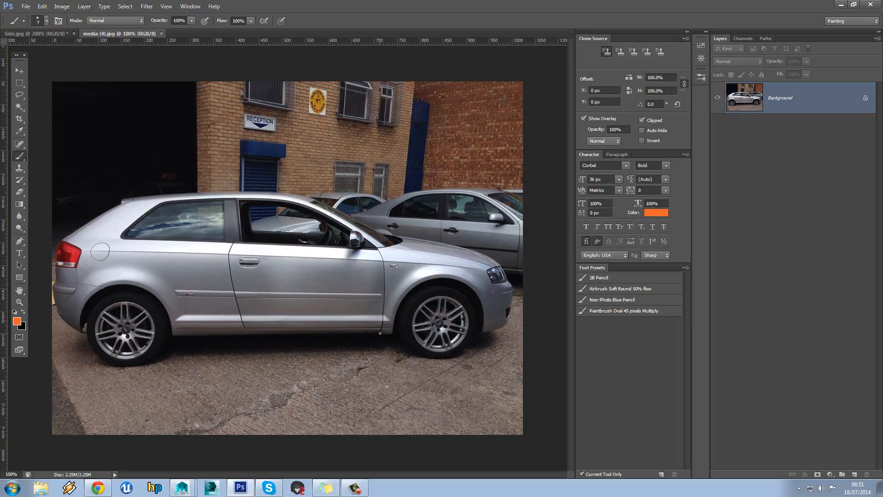
# Step: Mark the front wing's outline and wheel arch on the silver car photo with small orange brush dots, and maximize the window
pyautogui.click(380, 333)
pyautogui.click(383, 299)
pyautogui.click(476, 294)
pyautogui.moveTo(247, 294)
pyautogui.mouseDown()
pyautogui.moveTo(271, 296)
pyautogui.moveTo(263, 296)
pyautogui.mouseUp()
pyautogui.hotkey('ctrl', 'z')
pyautogui.moveTo(32, 11); pyautogui.dragTo(26, 9)
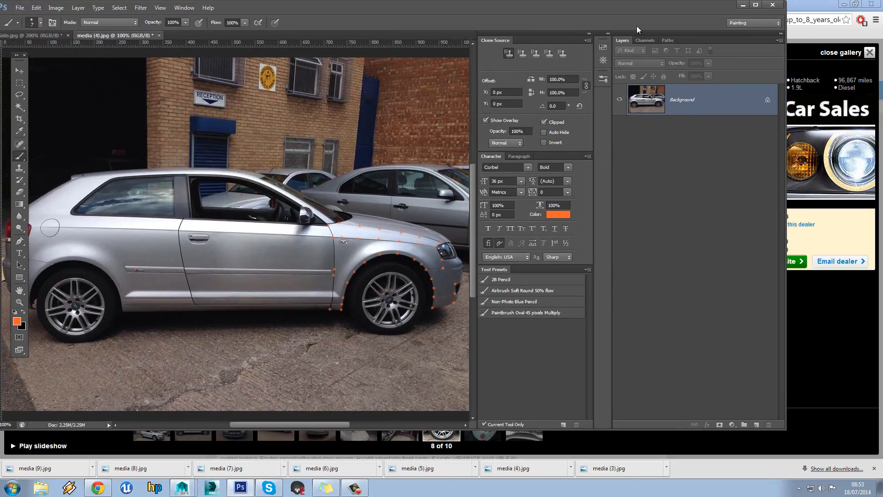
pyautogui.click(758, 4)
# Step: Open the rear three-quarter photo media (1).jpg and return to the marked media (4).jpg photo
pyautogui.click(26, 5)
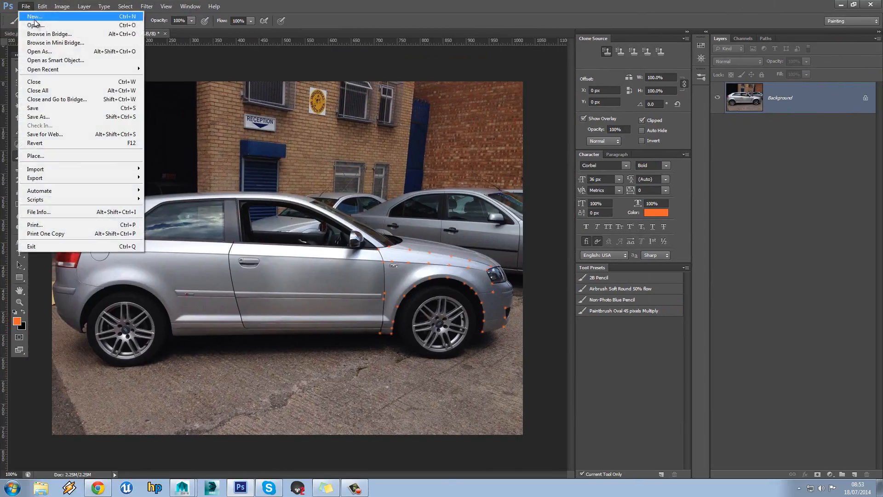
pyautogui.click(32, 26)
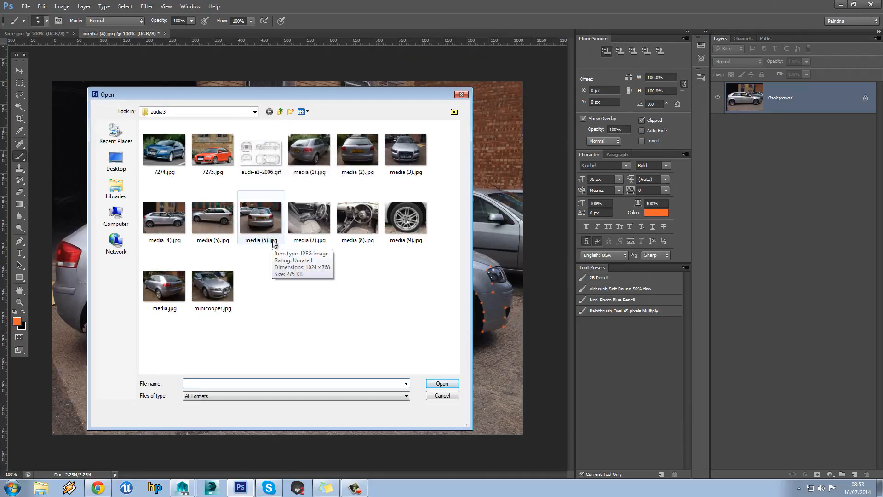
pyautogui.doubleClick(301, 150)
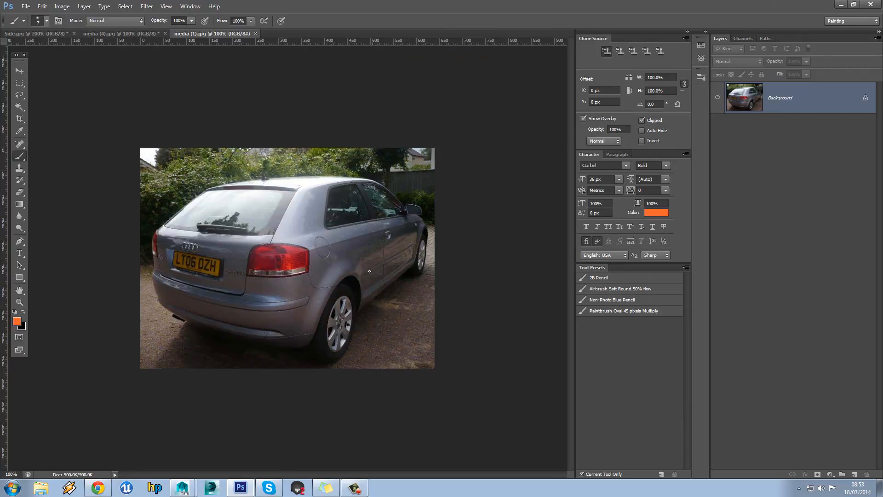
pyautogui.click(127, 34)
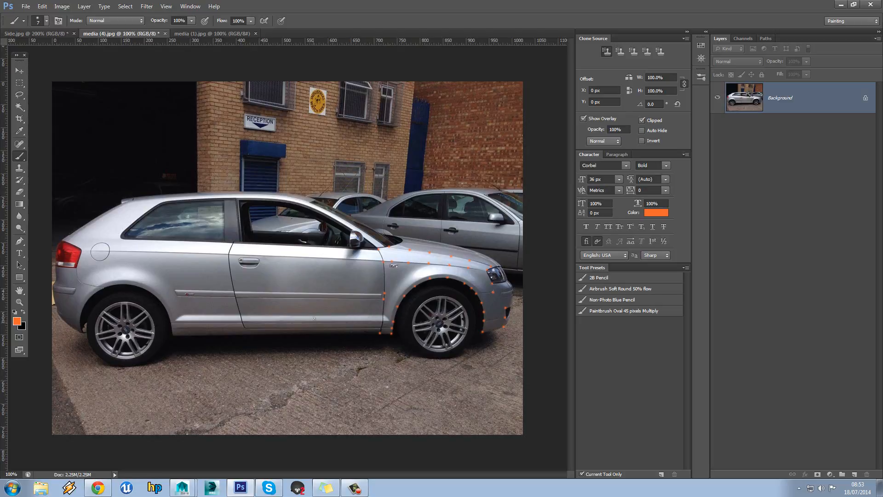
# Step: Switch to Maya and frame the front wheel of the side-view blueprint in the front orthographic view
pyautogui.click(182, 488)
pyautogui.click(138, 468)
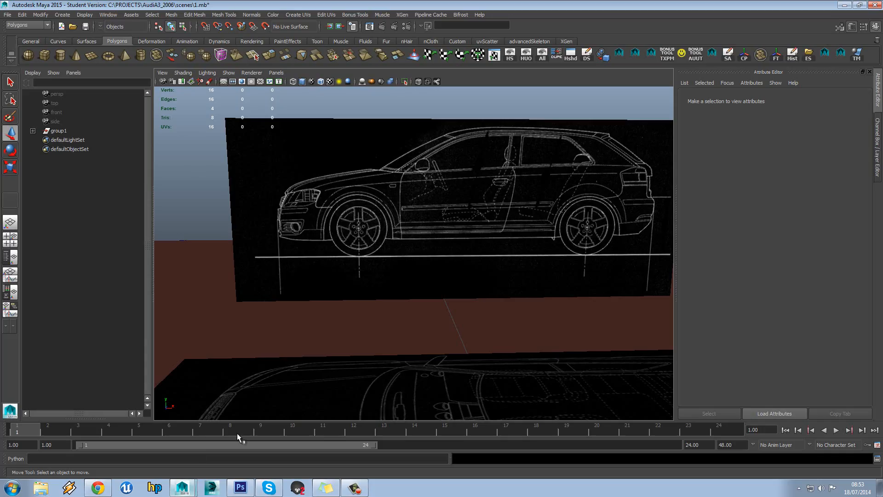
pyautogui.press('space')
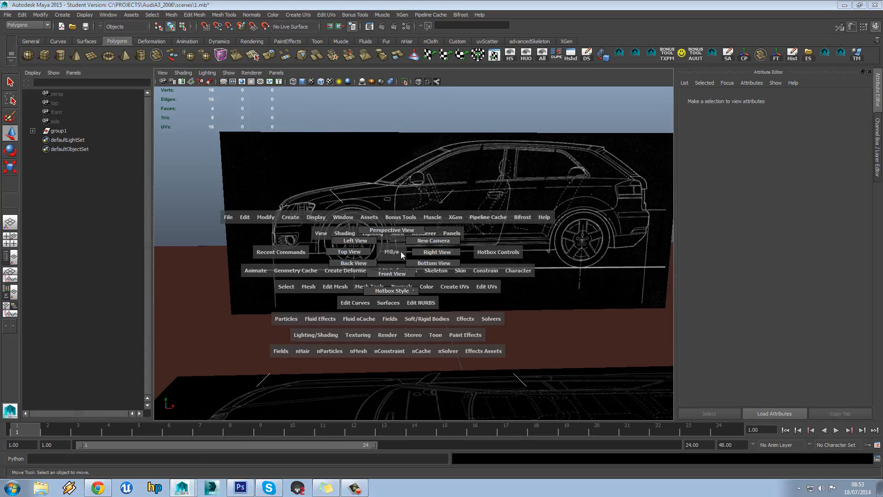
pyautogui.moveTo(401, 251); pyautogui.dragTo(414, 251)
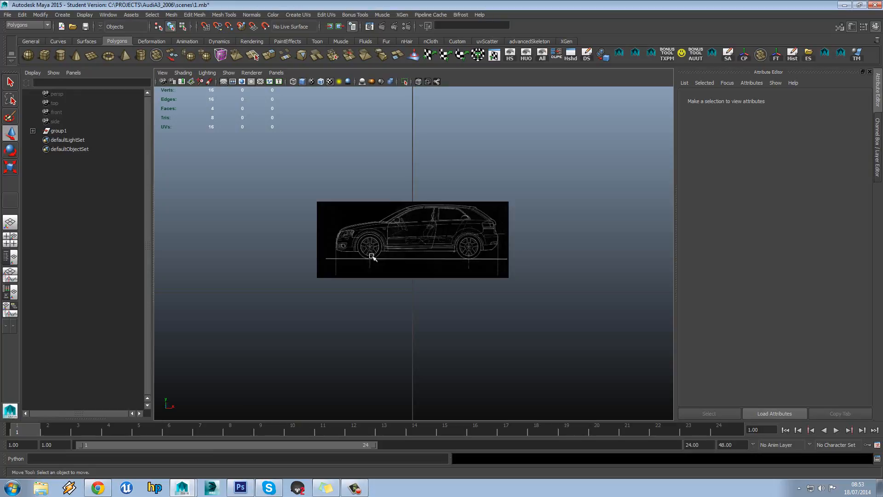
pyautogui.scroll(8, 372, 257)
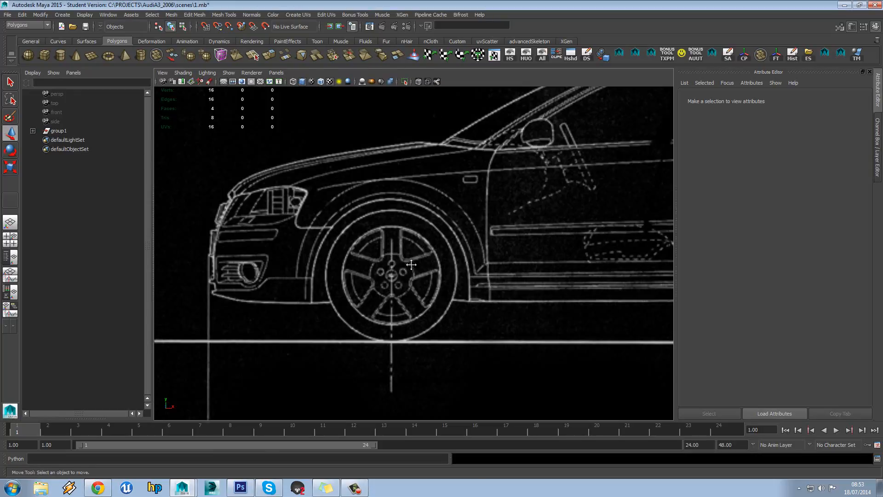
pyautogui.keyDown('alt'); pyautogui.moveTo(412, 264); pyautogui.dragTo(400, 254, button='middle'); pyautogui.keyUp('alt')
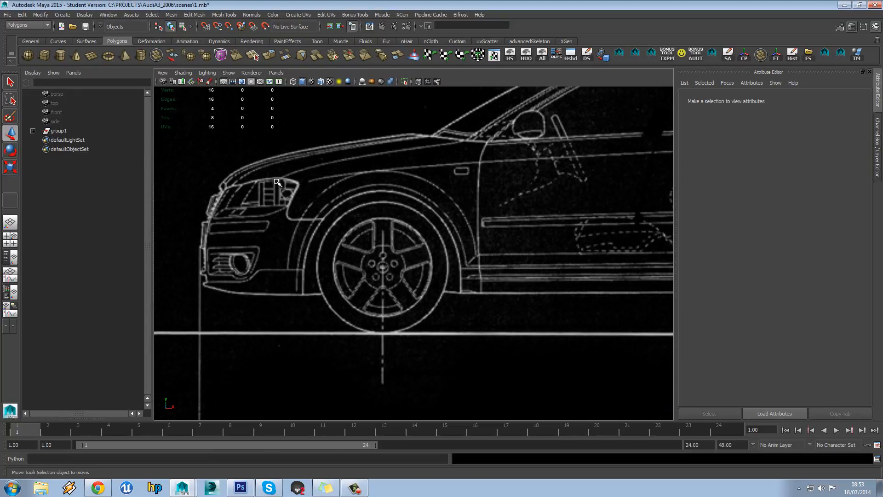
# Step: Create a polygon pipe and set its axis subdivisions to 28
pyautogui.click(141, 55)
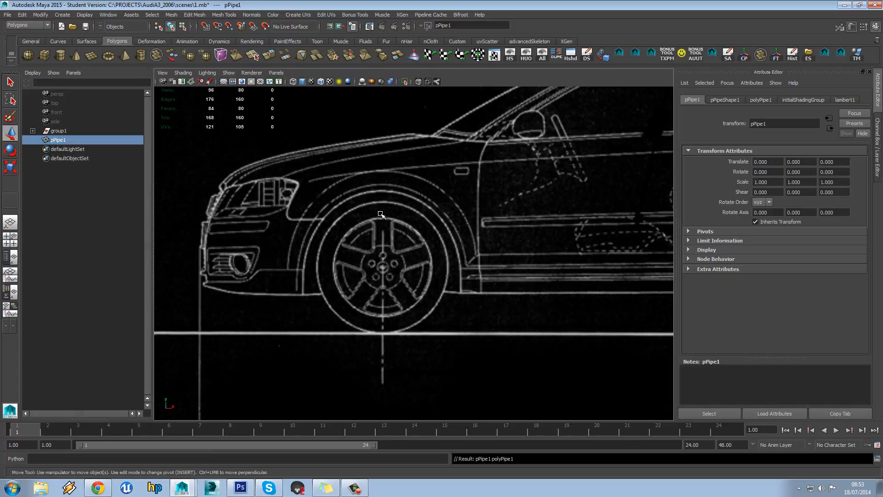
pyautogui.scroll(-5, 380, 214)
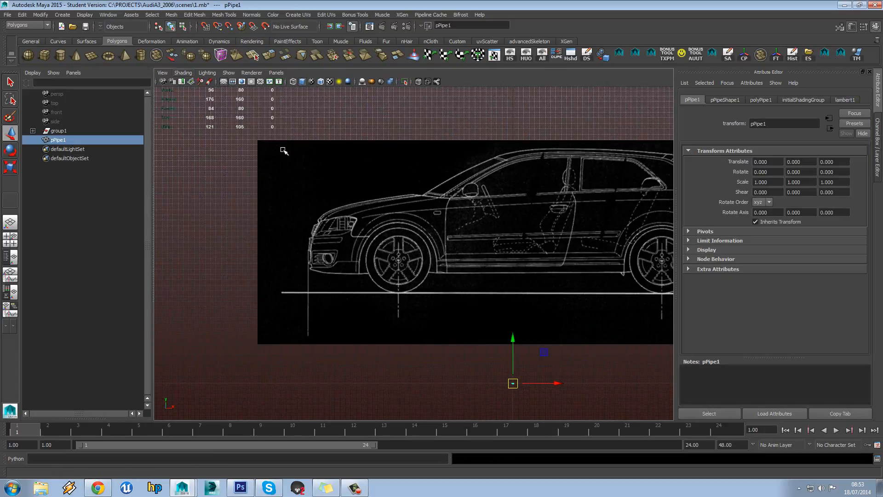
pyautogui.click(726, 99)
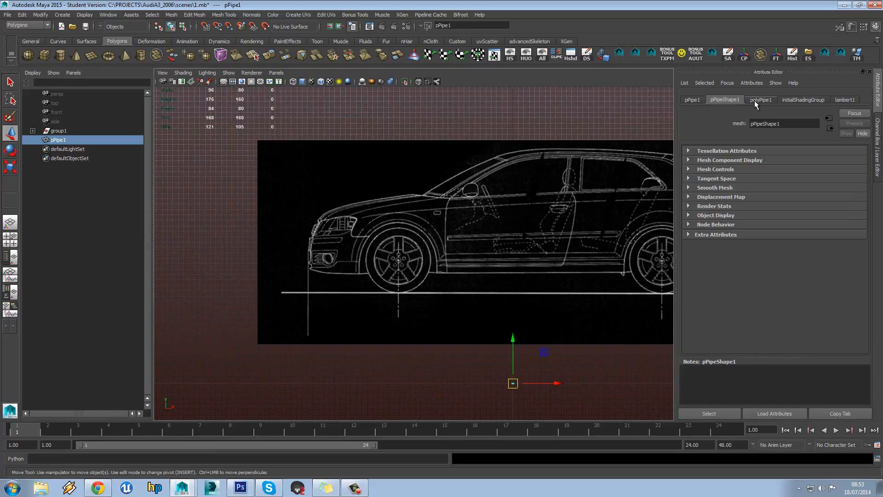
pyautogui.click(760, 100)
pyautogui.click(766, 196)
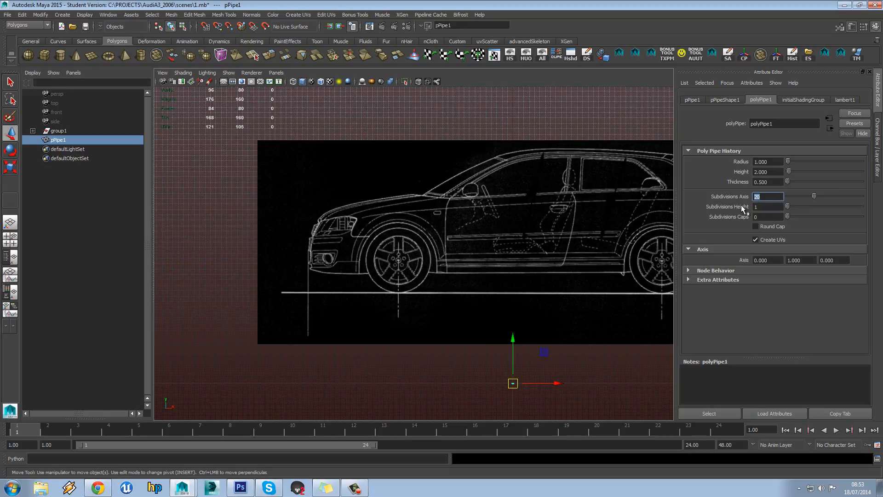
pyautogui.write('28')
pyautogui.press('Return')
# Step: Rotate the pipe so its ring faces the view and scale it up uniformly to roughly the wheel's size
pyautogui.keyDown('alt'); pyautogui.moveTo(529, 343); pyautogui.dragTo(508, 291, button='middle'); pyautogui.keyUp('alt')
pyautogui.scroll(2, 510, 308)
pyautogui.press('e')
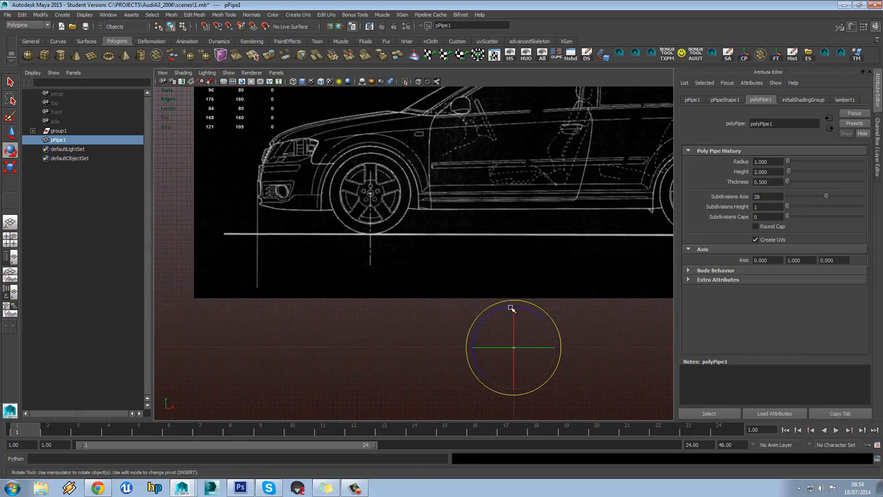
pyautogui.moveTo(513, 319); pyautogui.dragTo(518, 377)
pyautogui.press('r')
pyautogui.moveTo(513, 347); pyautogui.dragTo(566, 301)
# Step: Move the pipe onto the blueprint's front wheel, centred on the hub
pyautogui.press('w')
pyautogui.moveTo(514, 348); pyautogui.dragTo(394, 212)
pyautogui.scroll(5, 394, 211)
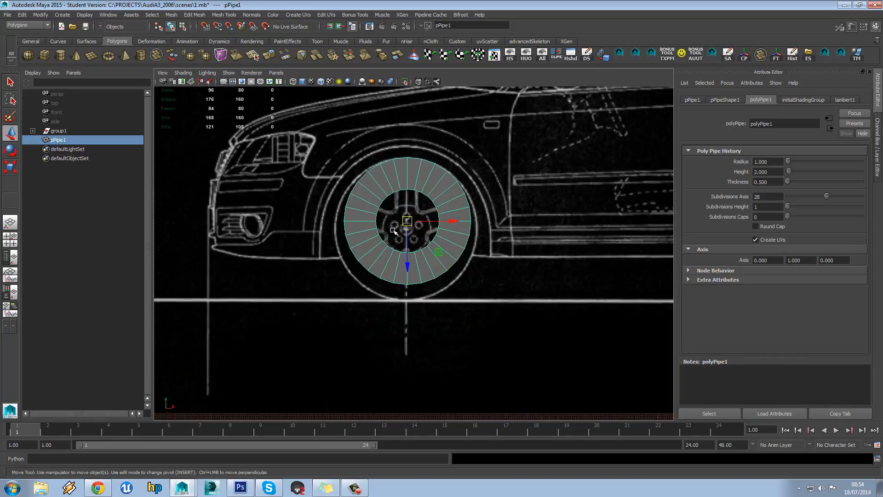
# Step: Switch the pipe to face selection and select the 14 ring faces forming its upper half
pyautogui.moveTo(365, 189); pyautogui.dragTo(396, 189, button='right')
pyautogui.click(340, 203)
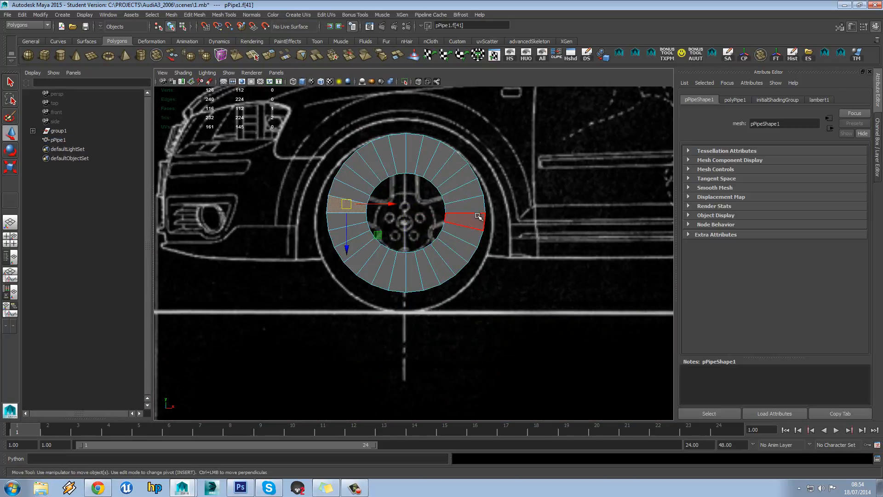
pyautogui.keyDown('shift'); pyautogui.doubleClick(476, 208); pyautogui.keyUp('shift')
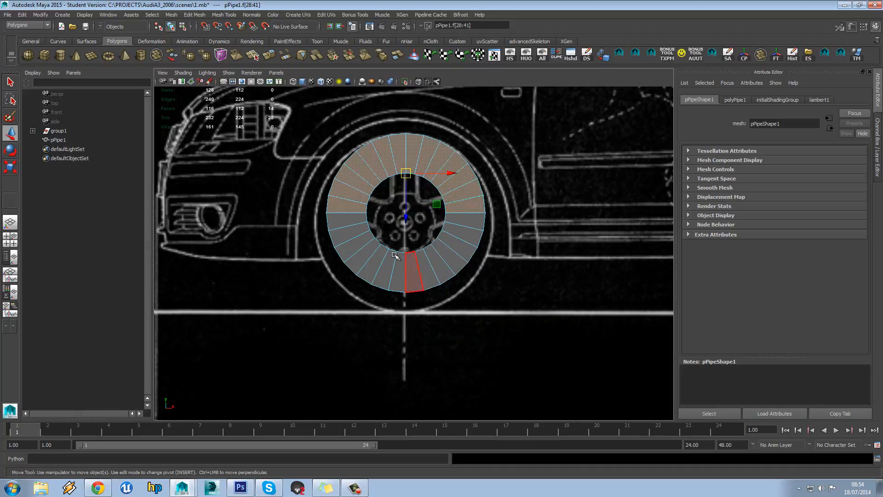
pyautogui.scroll(4, 372, 223)
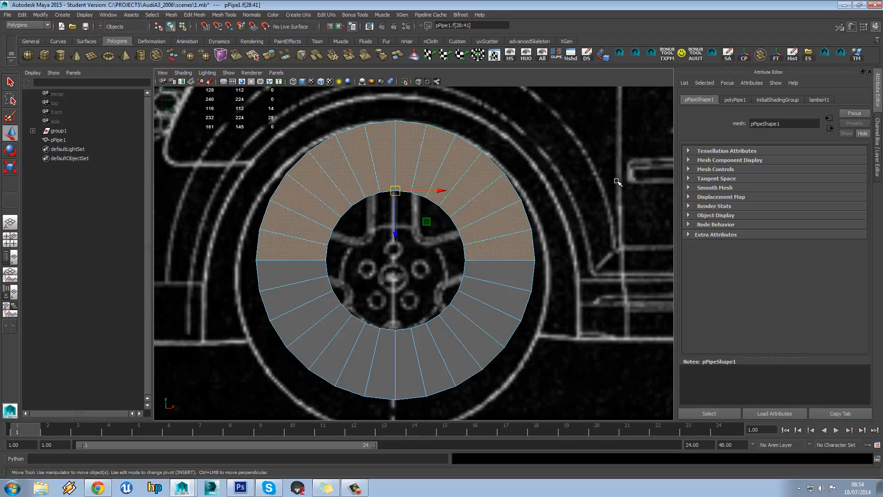
# Step: Set the pipe's axis subdivisions to 27
pyautogui.click(736, 100)
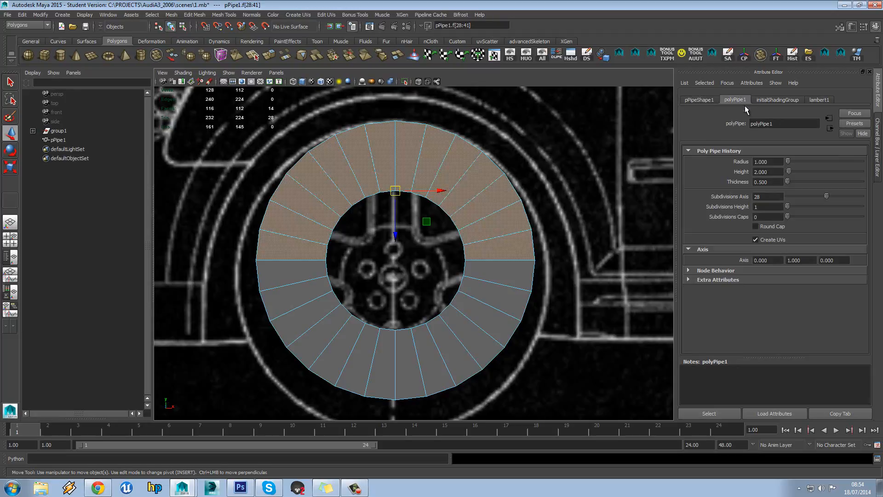
pyautogui.doubleClick(767, 196)
pyautogui.write('27')
pyautogui.press('Return')
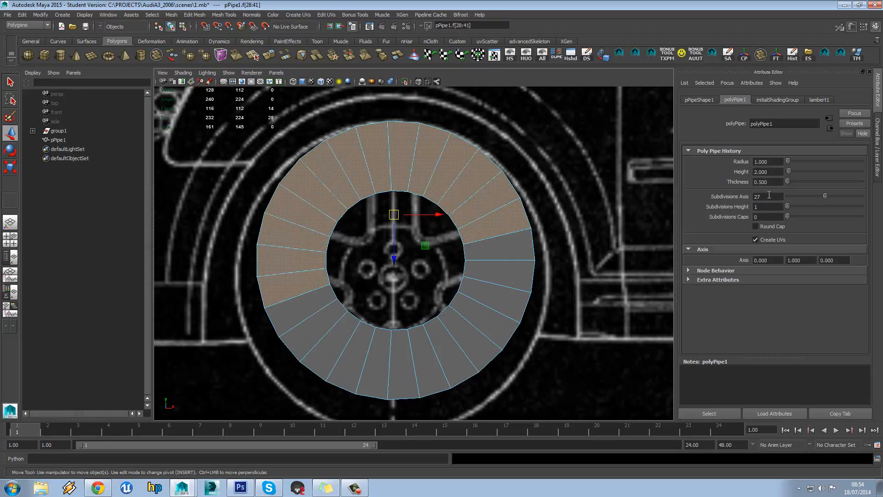
# Step: Set the pipe's axis subdivisions to 26, continuing past the student-version save notice
pyautogui.click(764, 196)
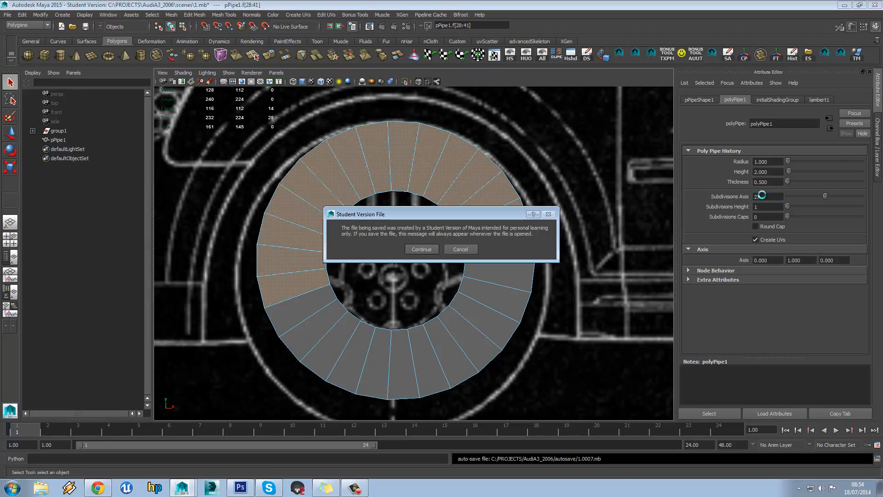
pyautogui.click(421, 249)
pyautogui.press('w')
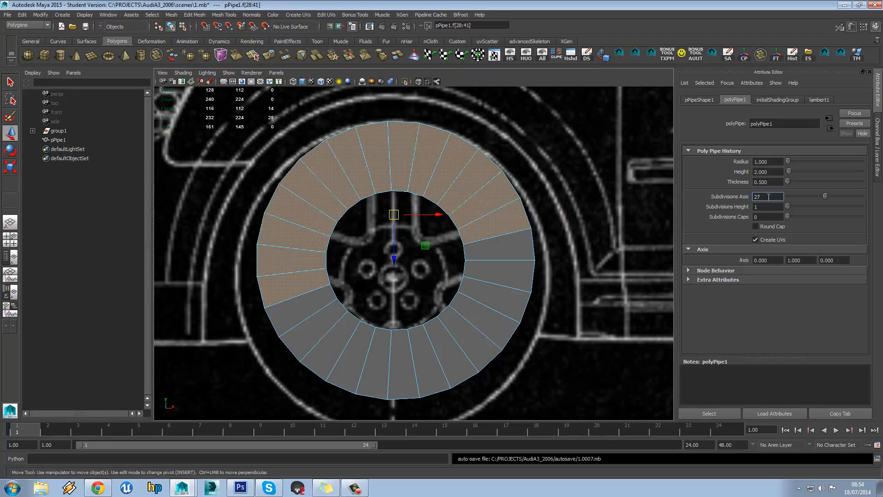
pyautogui.press('Return')
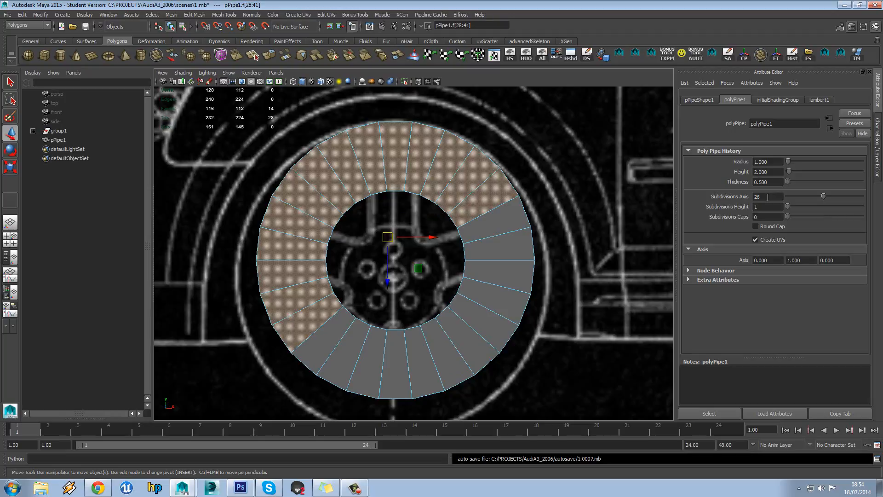
# Step: Select the faces of the pipe's upper half, invert the selection and delete the lower half of the ring
pyautogui.moveTo(577, 136); pyautogui.dragTo(256, 241)
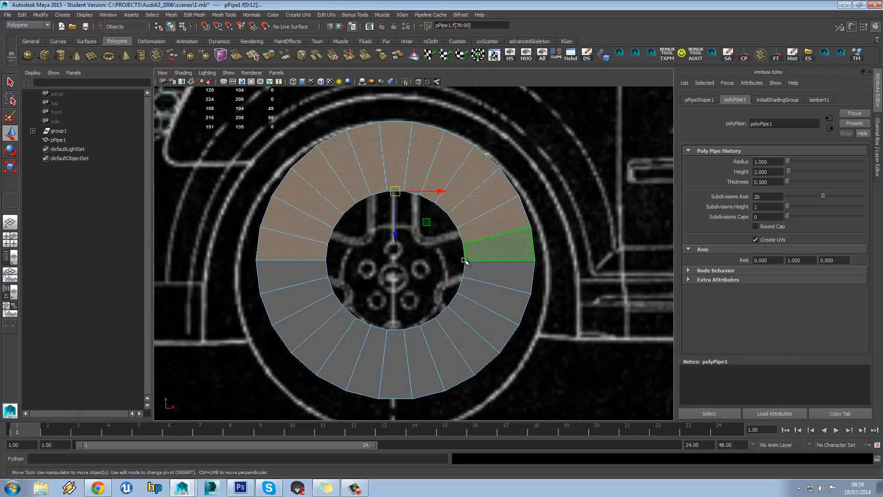
pyautogui.keyDown('alt'); pyautogui.moveTo(360, 281); pyautogui.dragTo(370, 251, button='middle'); pyautogui.keyUp('alt')
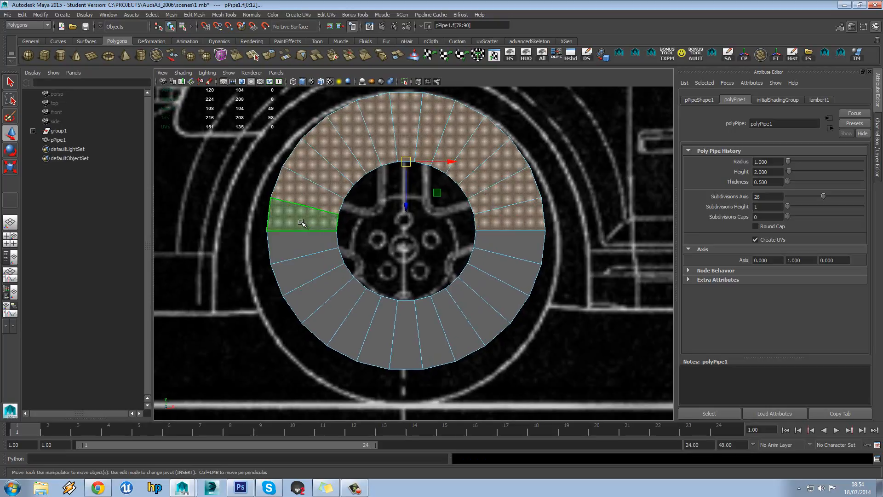
pyautogui.hotkey('ctrl', 'shift', 'i')
pyautogui.press('Delete')
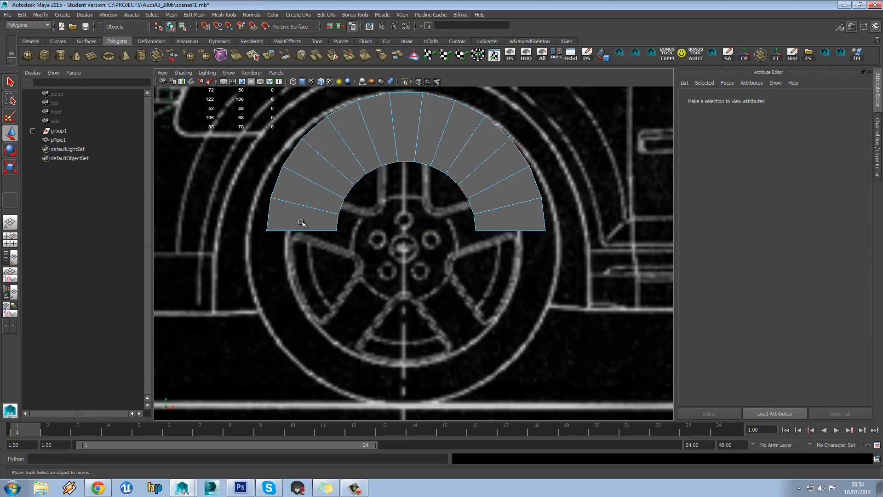
# Step: In the perspective view, delete the half pipe's remaining depth faces so only a flat 13-face arch is left, and return to the front view
pyautogui.press('space')
pyautogui.moveTo(379, 162); pyautogui.dragTo(472, 177)
pyautogui.moveTo(515, 208)
pyautogui.keyDown('alt'); pyautogui.mouseDown()
pyautogui.moveTo(405, 205)
pyautogui.moveTo(464, 233)
pyautogui.moveTo(476, 229)
pyautogui.mouseUp(); pyautogui.keyUp('alt')
pyautogui.moveTo(411, 227); pyautogui.dragTo(470, 354)
pyautogui.press('Delete')
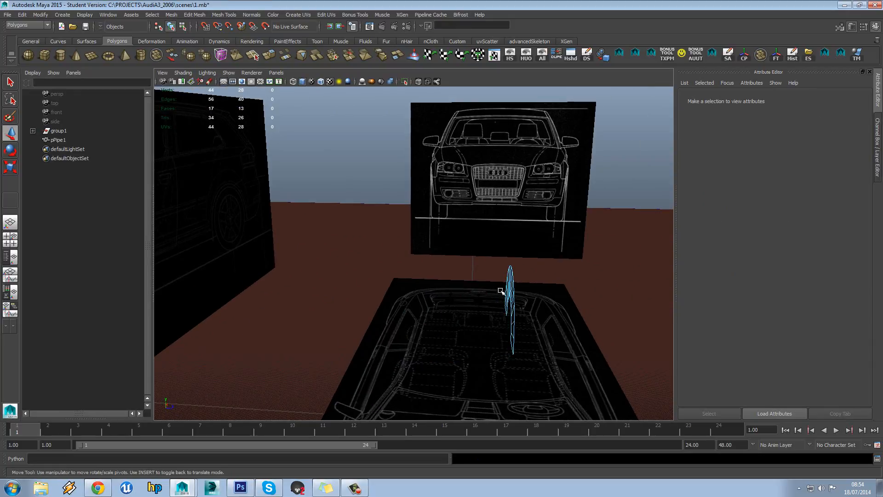
pyautogui.keyDown('alt'); pyautogui.moveTo(501, 292); pyautogui.dragTo(408, 278); pyautogui.keyUp('alt')
pyautogui.press('space')
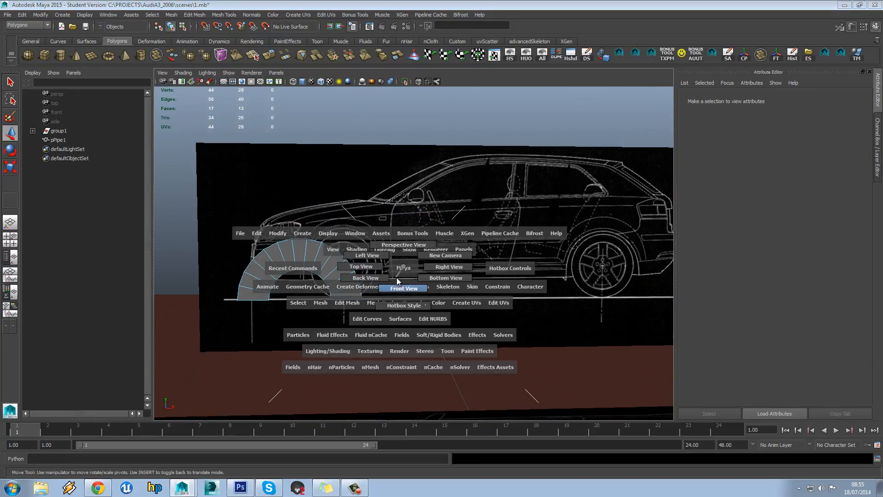
pyautogui.press('f')
pyautogui.scroll(-3, 405, 262)
pyautogui.scroll(4, 393, 207)
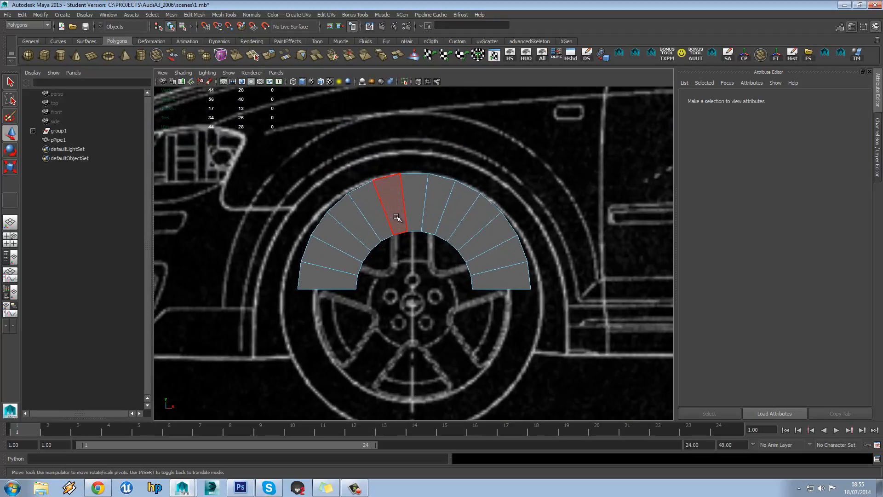
# Step: In object mode, set the pipe's radius to 1.252, height to 0.010 and thickness to 0.1 to form a thin arch
pyautogui.rightClick(427, 207)
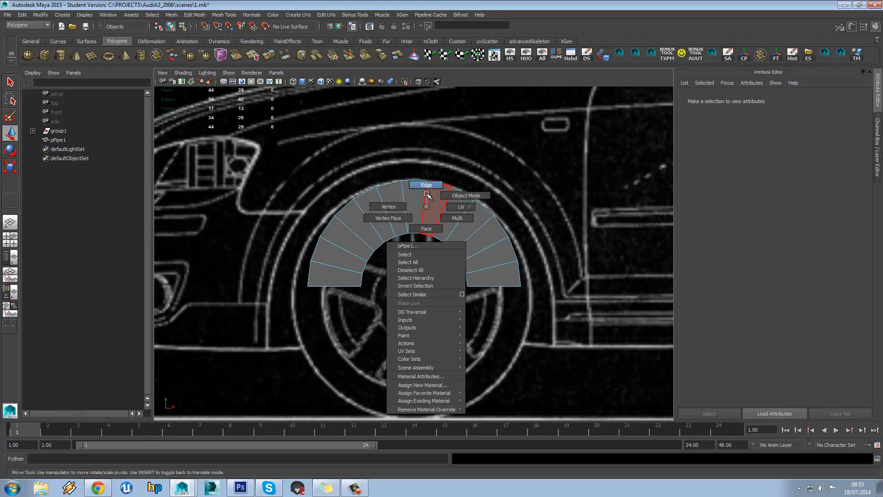
pyautogui.scroll(2, 429, 206)
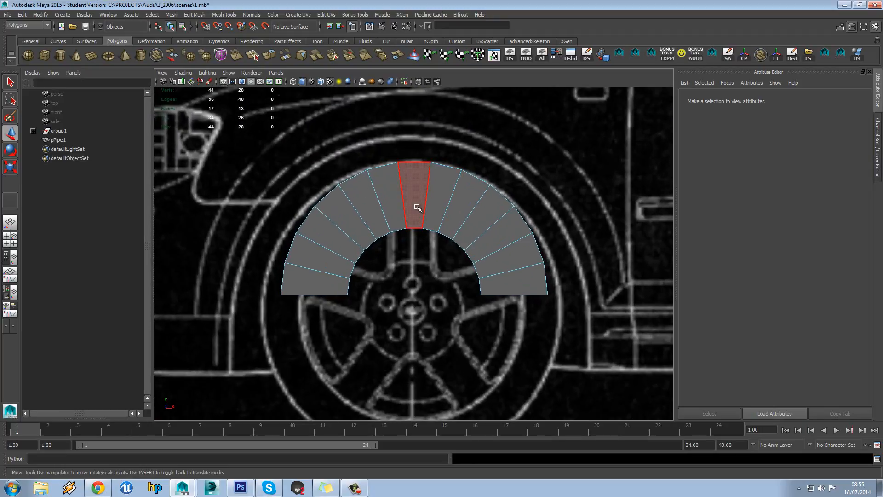
pyautogui.press('F8')
pyautogui.click(435, 206)
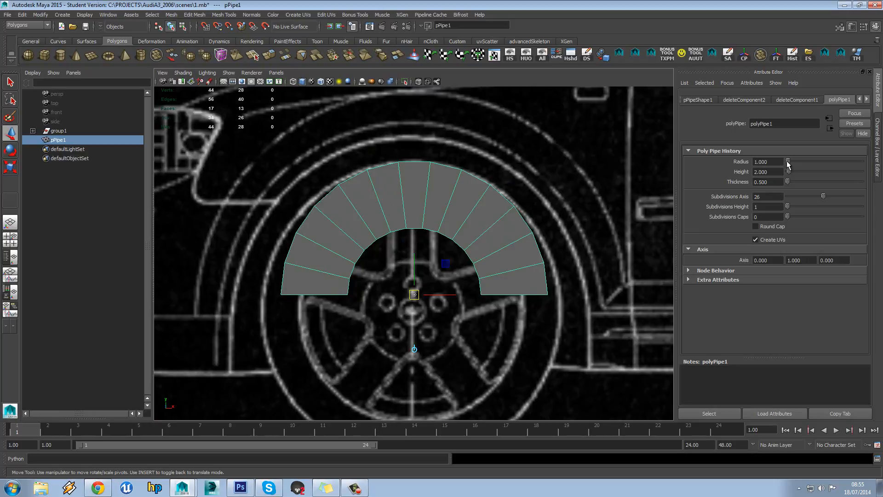
pyautogui.moveTo(789, 162); pyautogui.dragTo(790, 175)
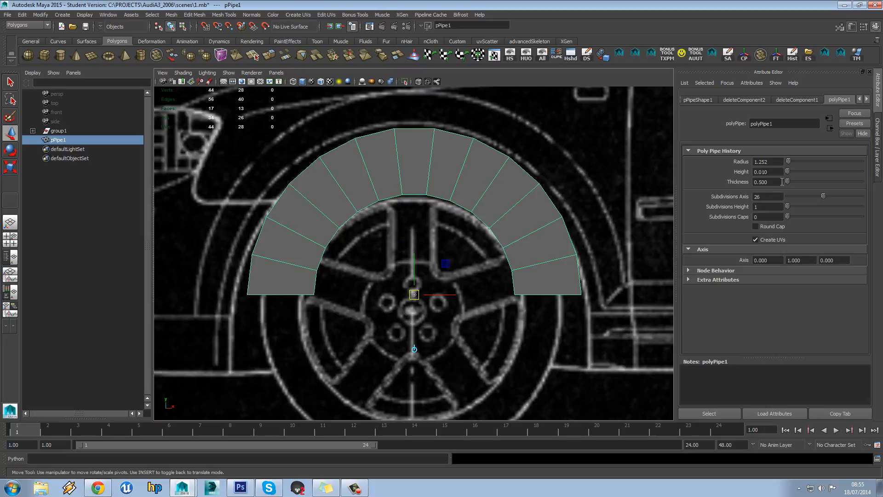
pyautogui.moveTo(777, 181); pyautogui.dragTo(762, 182)
pyautogui.write('1')
pyautogui.press('Return')
pyautogui.scroll(-2, 474, 181)
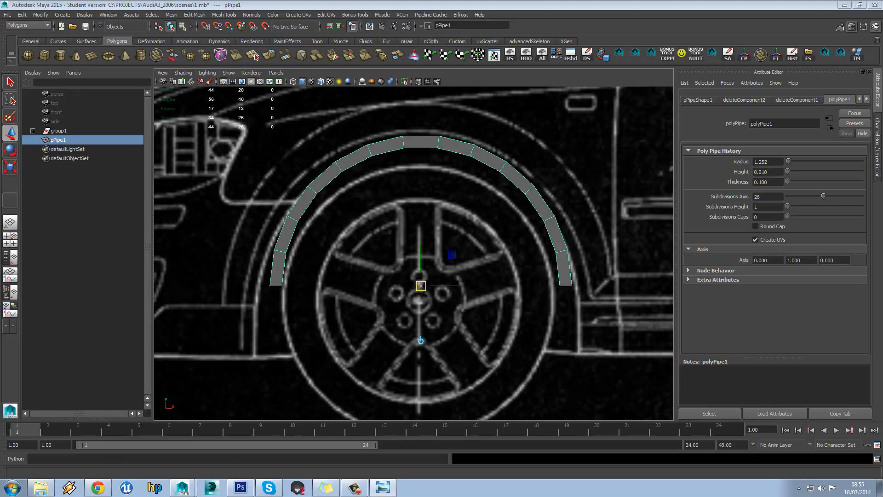
# Step: Compare the side-view photos of the silver Audi A3, including media (4).jpg, with the blueprint around the front wheel arch
pyautogui.moveTo(218, 54); pyautogui.dragTo(0, 57)
pyautogui.moveTo(0, 110); pyautogui.dragTo(347, 27)
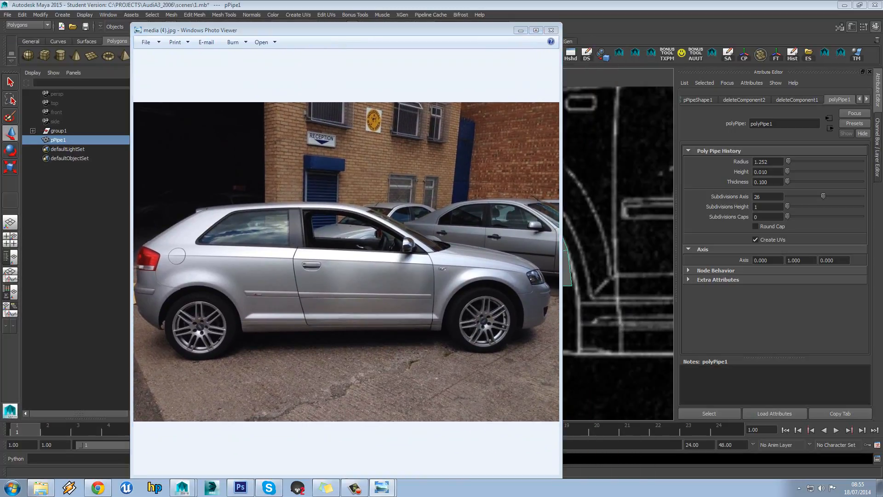
pyautogui.moveTo(0, 111); pyautogui.dragTo(689, 43)
pyautogui.click(433, 171)
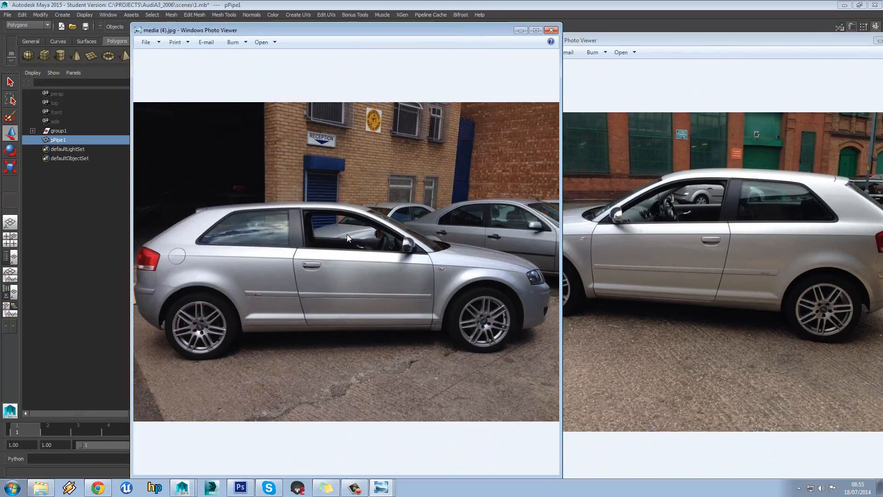
pyautogui.click(245, 4)
pyautogui.keyDown('alt'); pyautogui.moveTo(393, 219); pyautogui.dragTo(409, 257, button='middle'); pyautogui.keyUp('alt')
pyautogui.scroll(-8, 418, 250)
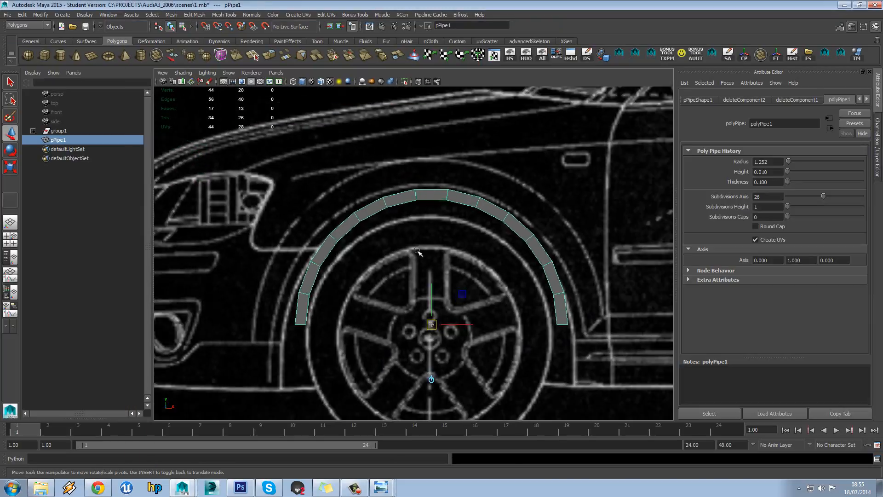
pyautogui.keyDown('alt'); pyautogui.moveTo(536, 262); pyautogui.dragTo(324, 240, button='middle'); pyautogui.keyUp('alt')
pyautogui.scroll(-2, 324, 240)
pyautogui.scroll(5, 345, 236)
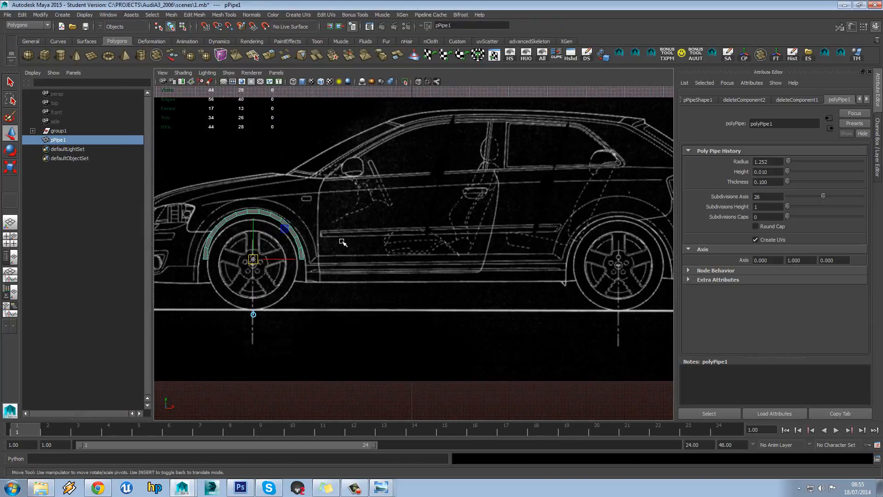
pyautogui.scroll(-2, 346, 312)
# Step: Switch to Photoshop and flip the canvas of media (4).jpg horizontally so the car faces the same way as the blueprint
pyautogui.click(241, 487)
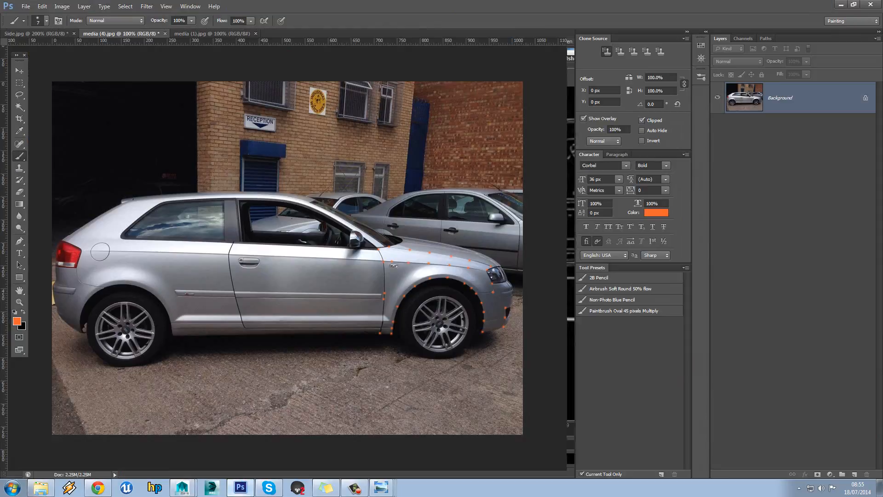
pyautogui.click(43, 7)
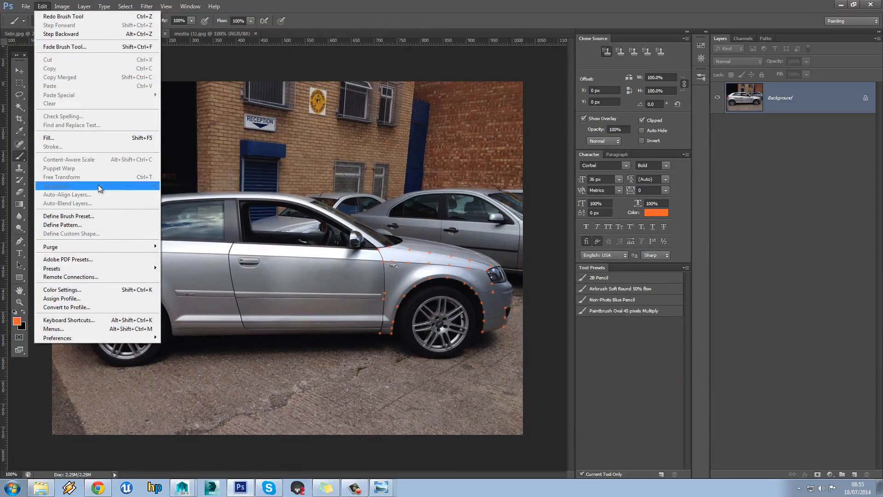
pyautogui.moveTo(62, 6)
pyautogui.moveTo(109, 90)
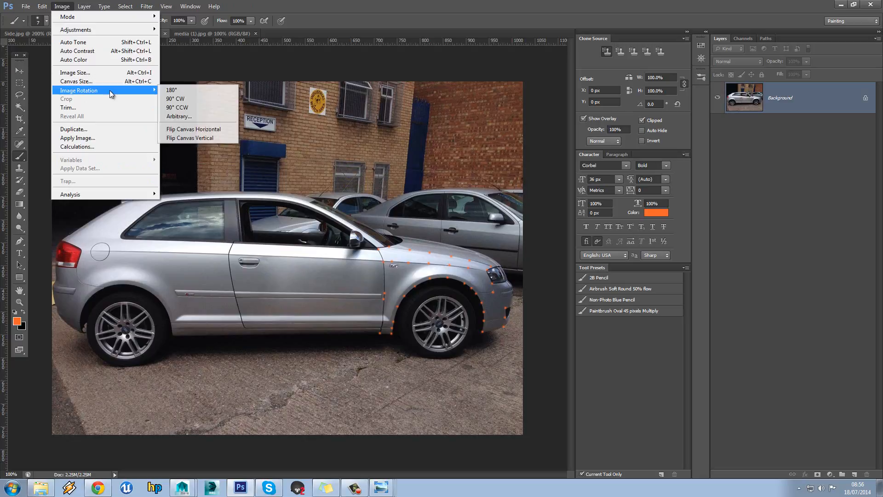
pyautogui.click(198, 128)
# Step: Save the mirrored photo as a new JPEG named media (4)flipped.jpg at maximum quality 12
pyautogui.click(26, 6)
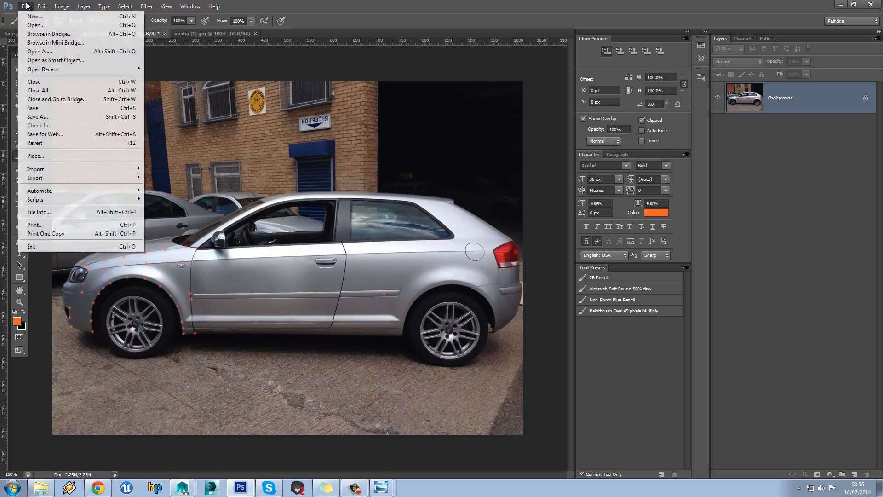
pyautogui.click(63, 119)
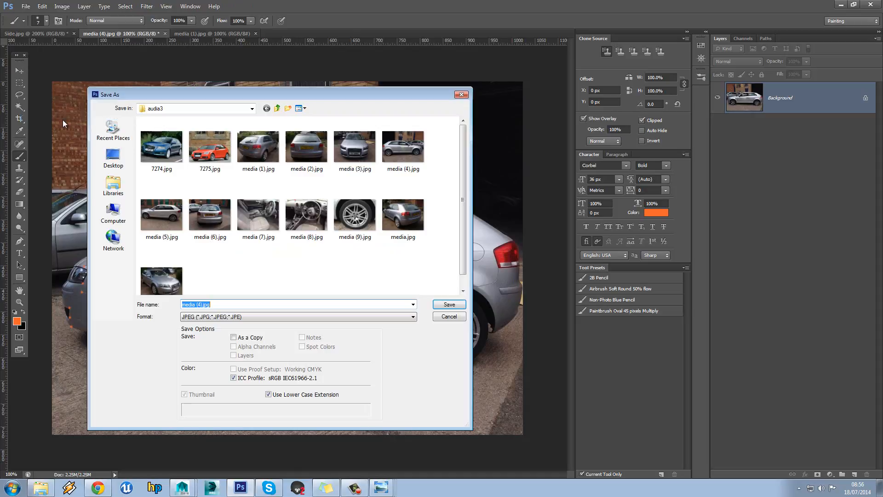
pyautogui.click(203, 304)
pyautogui.write('flipped')
pyautogui.click(449, 305)
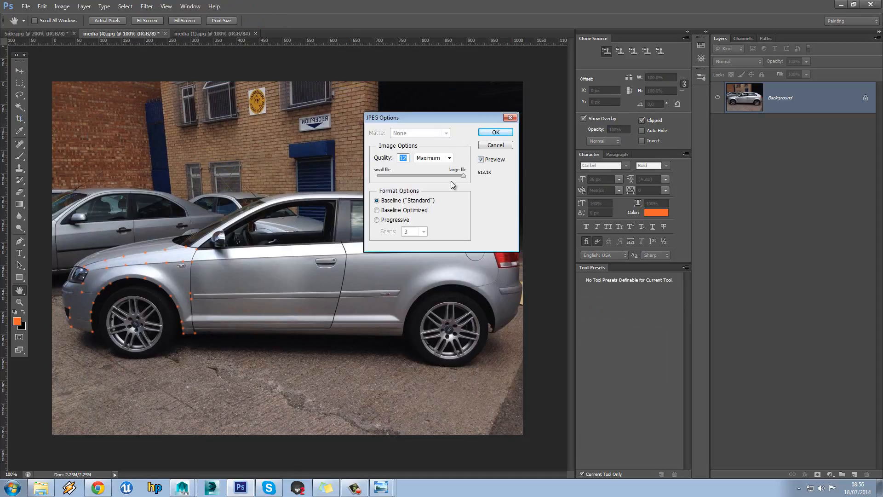
pyautogui.click(495, 133)
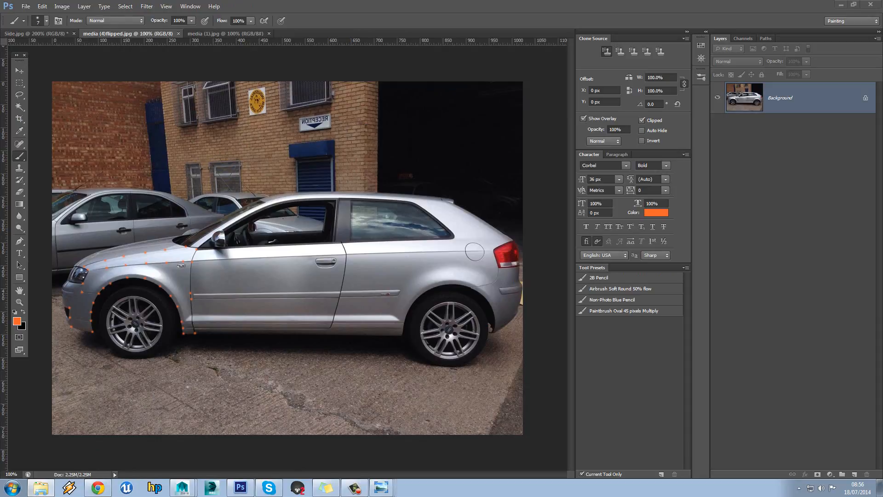
# Step: Examine the flipped reference photo and the orange planning dots around its front wheel arch at 300% zoom
pyautogui.moveTo(0, 28); pyautogui.dragTo(323, 14)
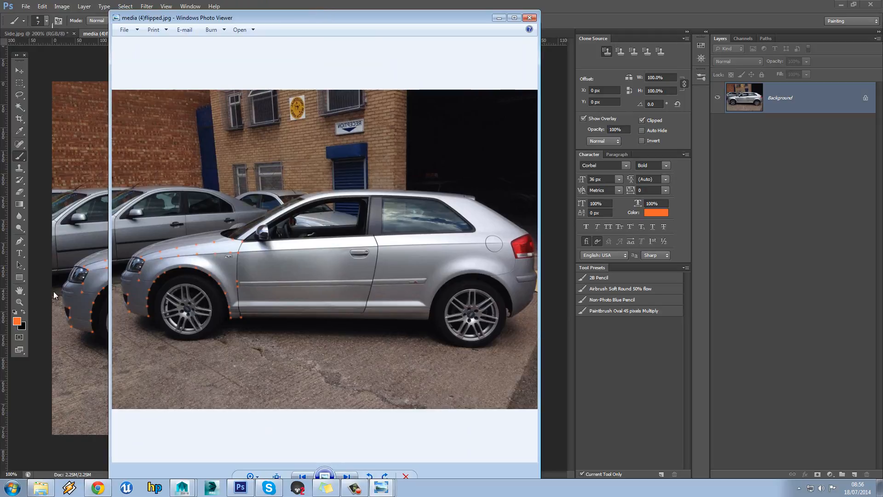
pyautogui.click(14, 305)
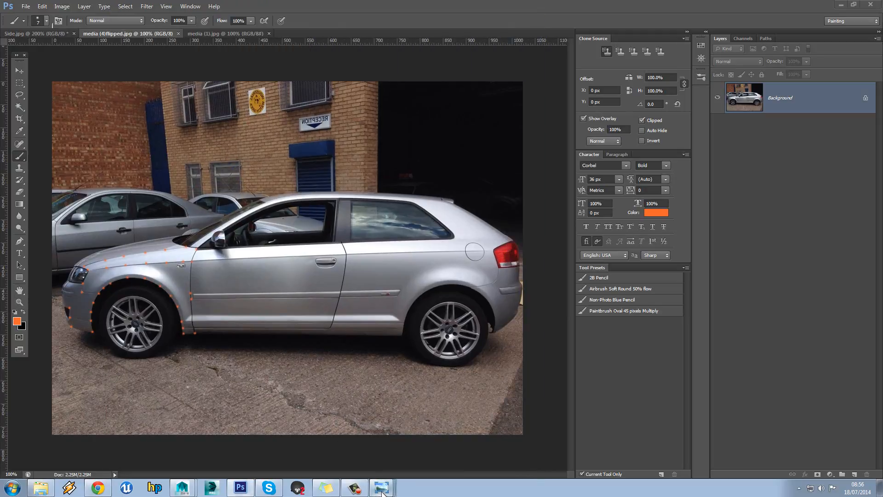
pyautogui.moveTo(382, 490)
pyautogui.click(19, 302)
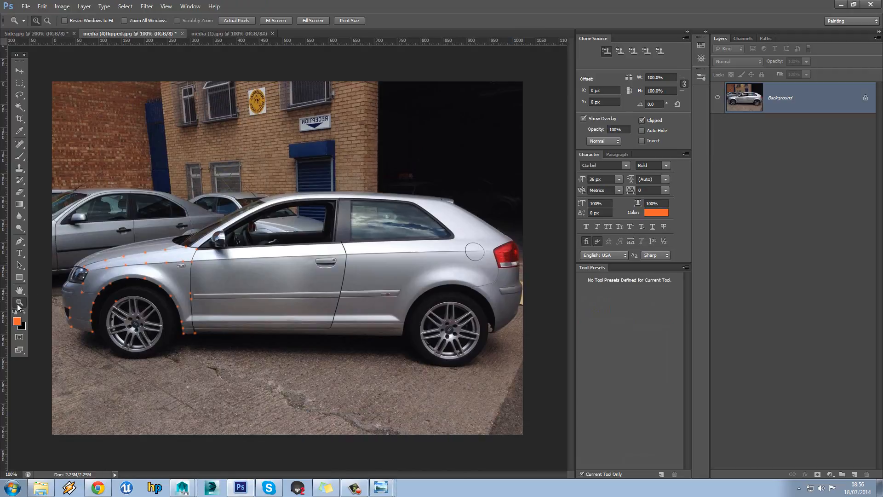
pyautogui.click(93, 293)
pyautogui.click(100, 295)
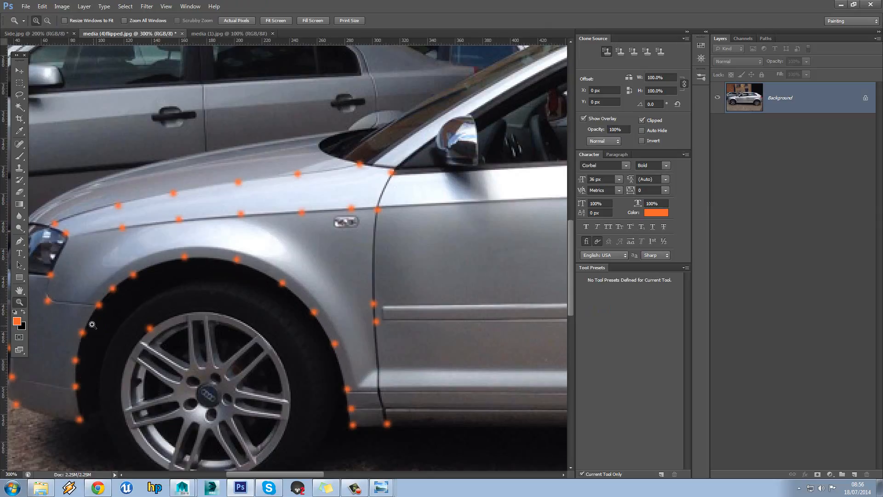
# Step: Switch back to Maya and scale the pipe arch up uniformly towards the blueprint's front wheel arch
pyautogui.moveTo(182, 487)
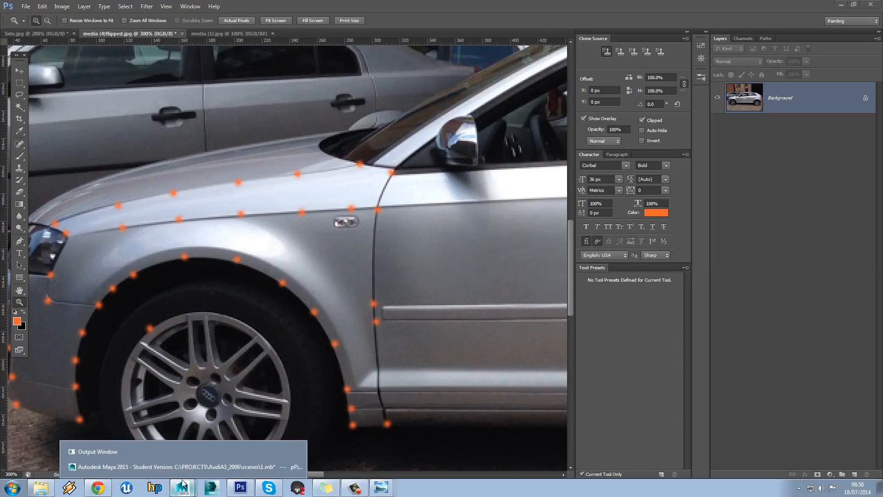
pyautogui.click(138, 467)
pyautogui.keyDown('alt'); pyautogui.moveTo(308, 175); pyautogui.dragTo(340, 168, button='middle'); pyautogui.keyUp('alt')
pyautogui.scroll(1, 343, 171)
pyautogui.press('r')
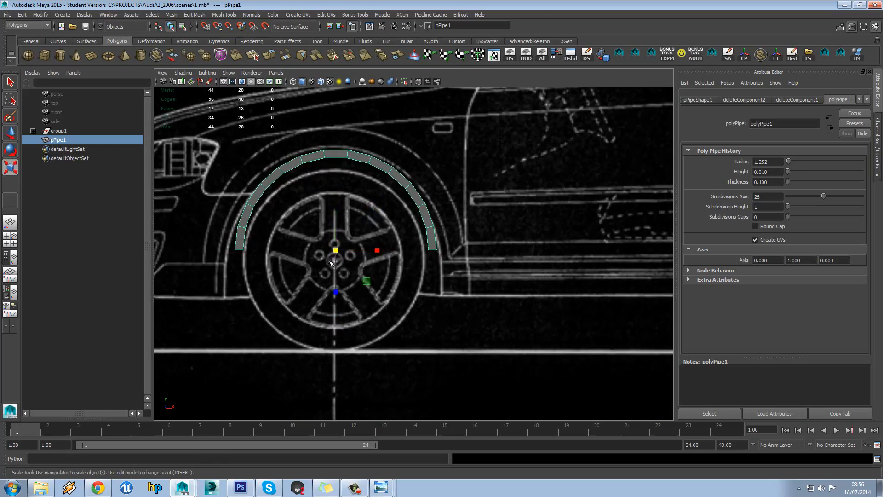
pyautogui.moveTo(339, 259)
pyautogui.mouseDown()
pyautogui.moveTo(351, 235)
pyautogui.moveTo(330, 256)
pyautogui.moveTo(337, 252)
pyautogui.moveTo(336, 265)
pyautogui.mouseUp()
# Step: Move the arch into line with the wheel hub and stretch it vertically to fit the blueprint's wheel-arch outline
pyautogui.press('w')
pyautogui.press('r')
pyautogui.press('w')
pyautogui.press('r')
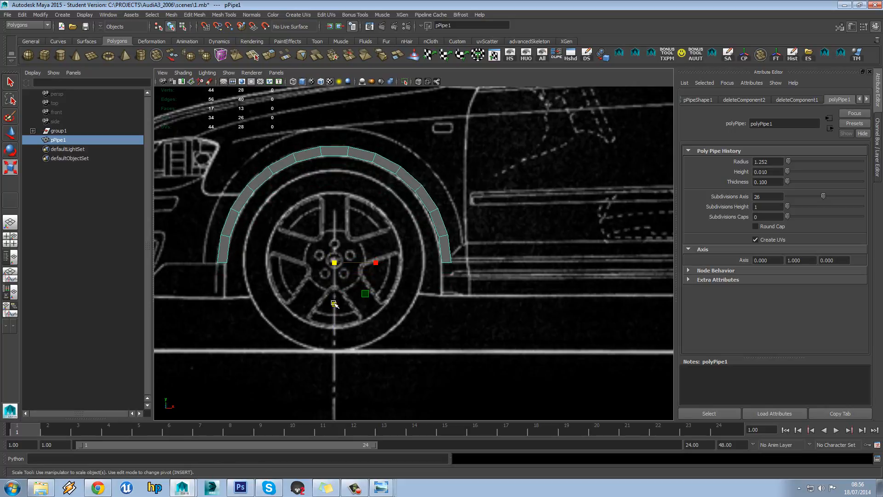
pyautogui.moveTo(335, 303)
pyautogui.mouseDown()
pyautogui.moveTo(335, 312)
pyautogui.moveTo(335, 294)
pyautogui.moveTo(335, 302)
pyautogui.mouseUp()
pyautogui.press('w')
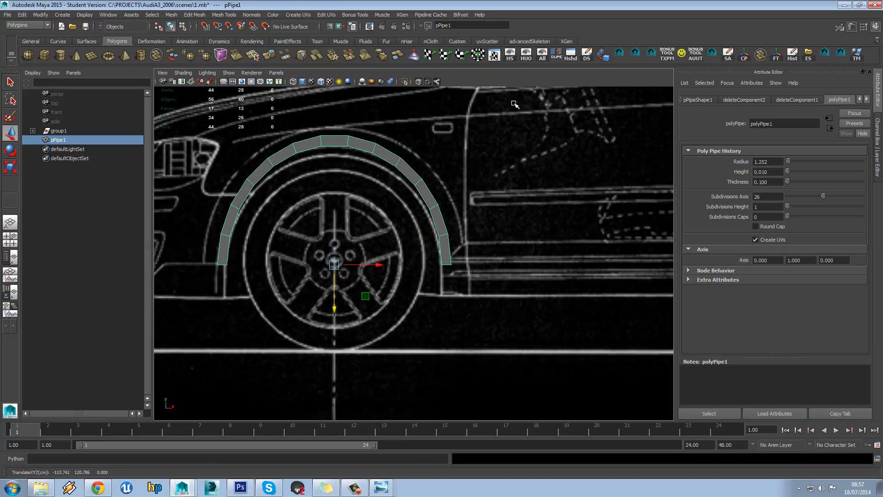
# Step: Try X-ray shading on the whole front view and hide the viewport grid
pyautogui.click(420, 82)
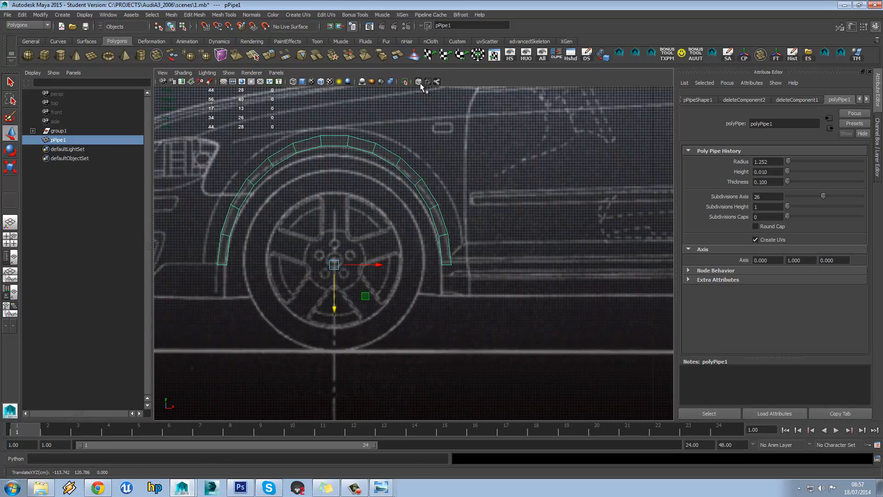
pyautogui.click(225, 82)
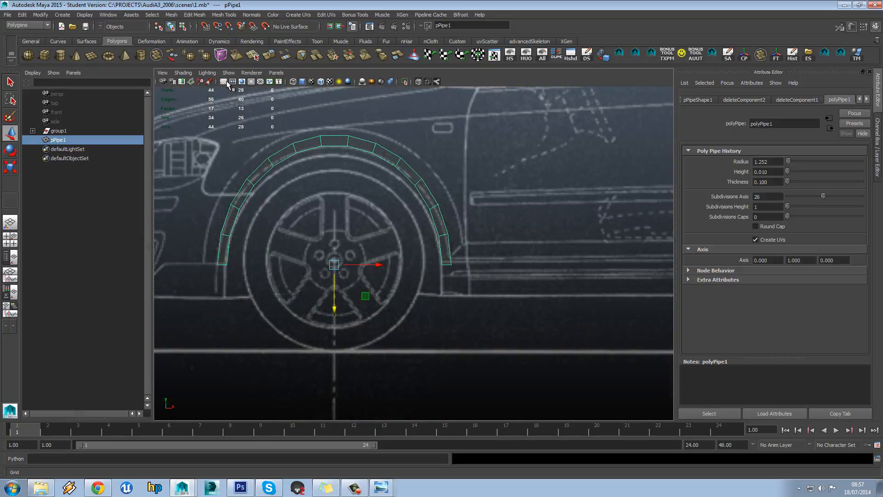
pyautogui.click(418, 82)
# Step: Turn on per-object X-ray display for the selected pipe arch so the blueprint shows through it
pyautogui.click(348, 15)
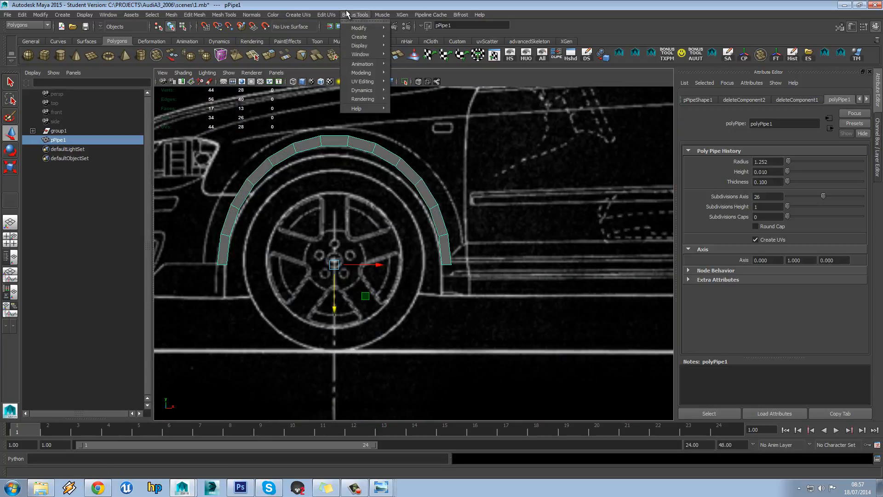
pyautogui.click(347, 14)
pyautogui.click(667, 55)
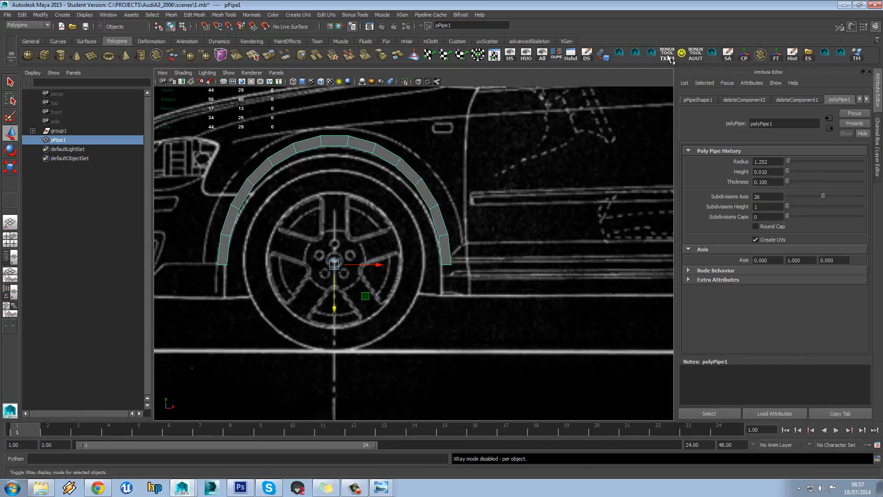
pyautogui.click(668, 55)
pyautogui.scroll(2, 432, 203)
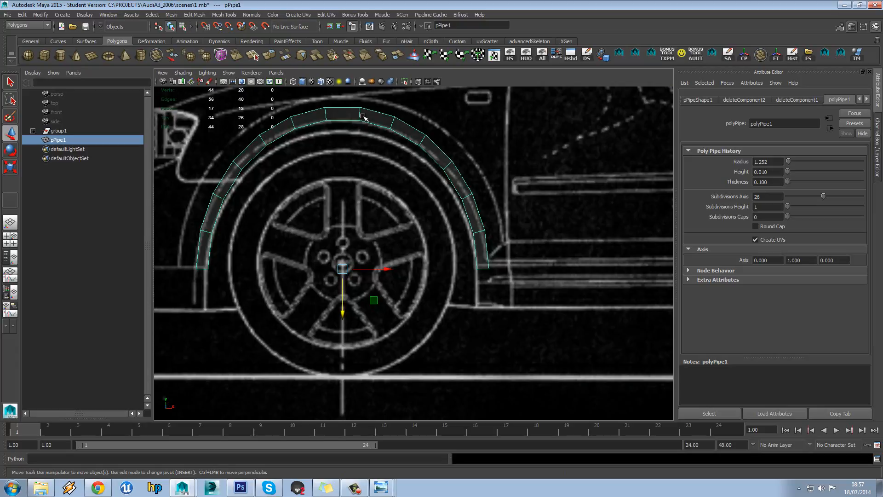
# Step: Assign a new Lambert material to the pipe arch
pyautogui.moveTo(363, 117); pyautogui.dragTo(387, 298, button='right')
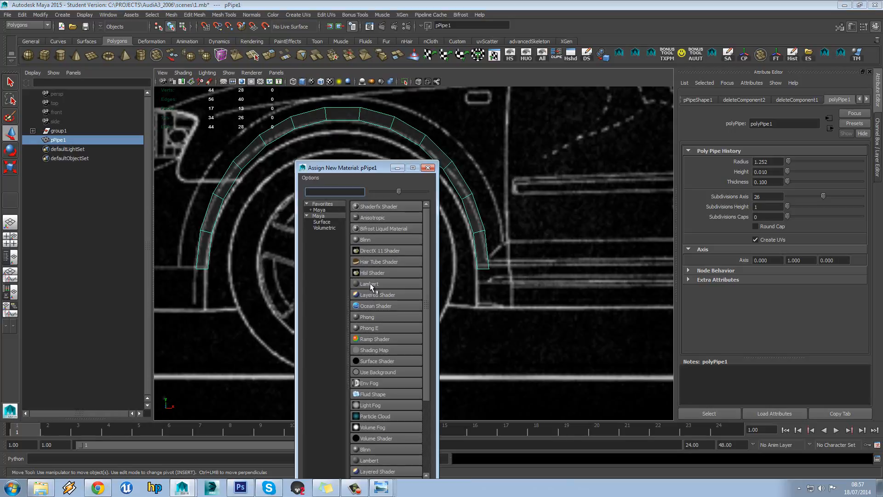
pyautogui.click(371, 285)
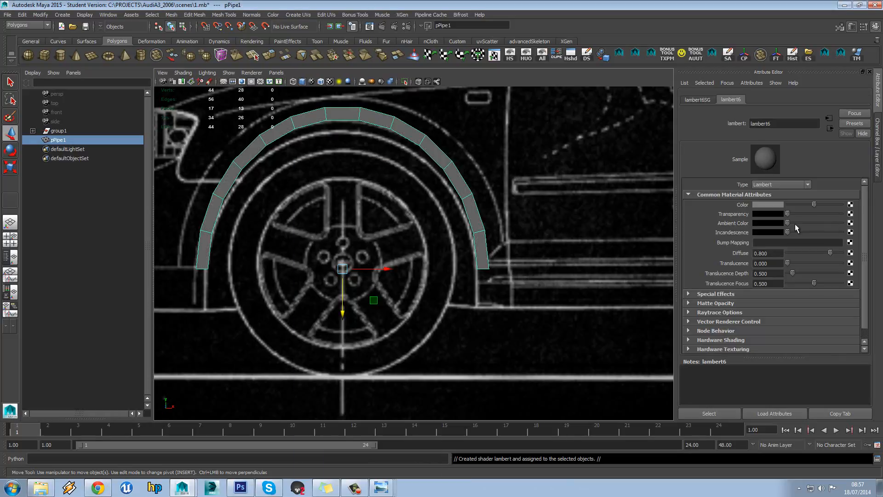
pyautogui.moveTo(788, 214); pyautogui.dragTo(770, 224)
# Step: Set a key at frame 1, go to frame 2 and make the arch's Lambert material partly transparent
pyautogui.press('s')
pyautogui.moveTo(25, 431); pyautogui.dragTo(56, 433)
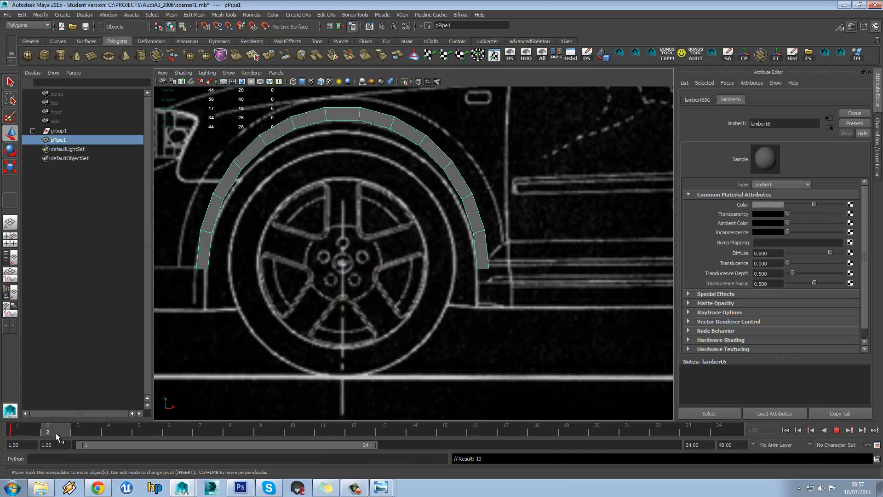
pyautogui.moveTo(784, 215); pyautogui.dragTo(821, 213)
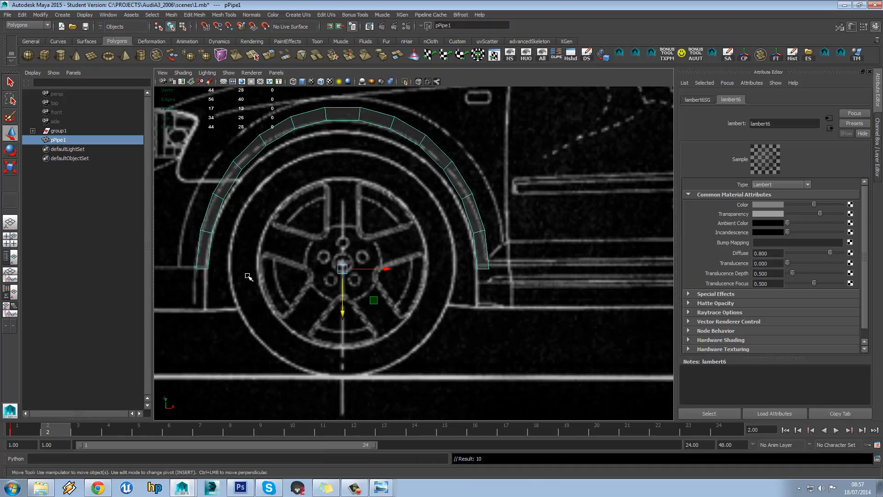
pyautogui.moveTo(50, 435)
pyautogui.mouseDown()
pyautogui.moveTo(17, 432)
pyautogui.moveTo(61, 429)
pyautogui.mouseUp()
# Step: Lower the pipe arch slightly and adjust its width against the blueprint's front wheel-arch outline
pyautogui.keyDown('alt'); pyautogui.moveTo(397, 148); pyautogui.dragTo(433, 161, button='middle'); pyautogui.keyUp('alt')
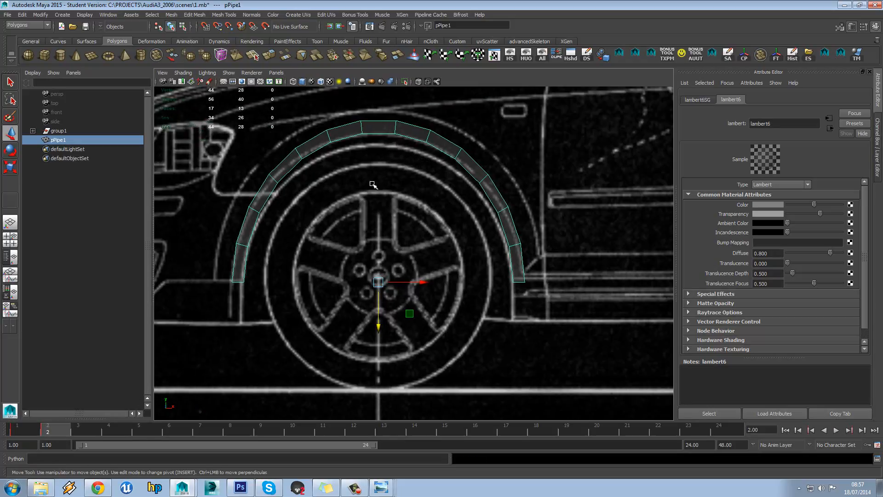
pyautogui.keyDown('alt'); pyautogui.moveTo(377, 161); pyautogui.dragTo(373, 164, button='middle'); pyautogui.keyUp('alt')
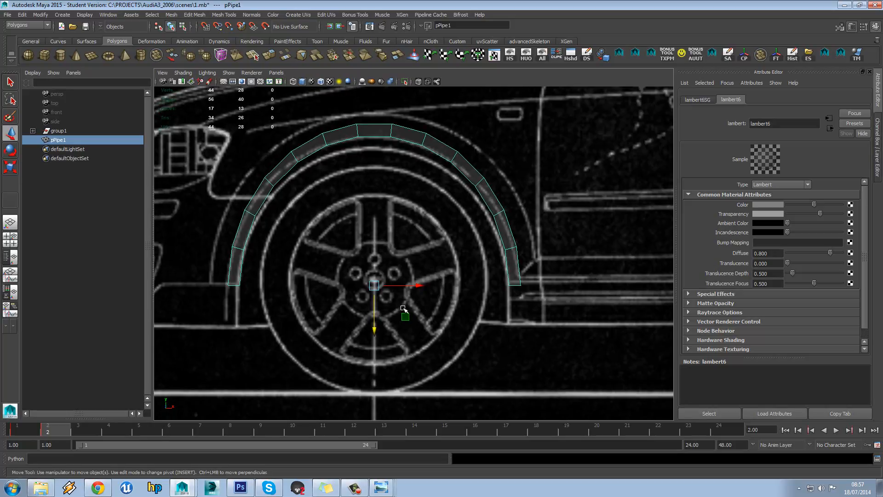
pyautogui.moveTo(375, 332); pyautogui.dragTo(378, 330)
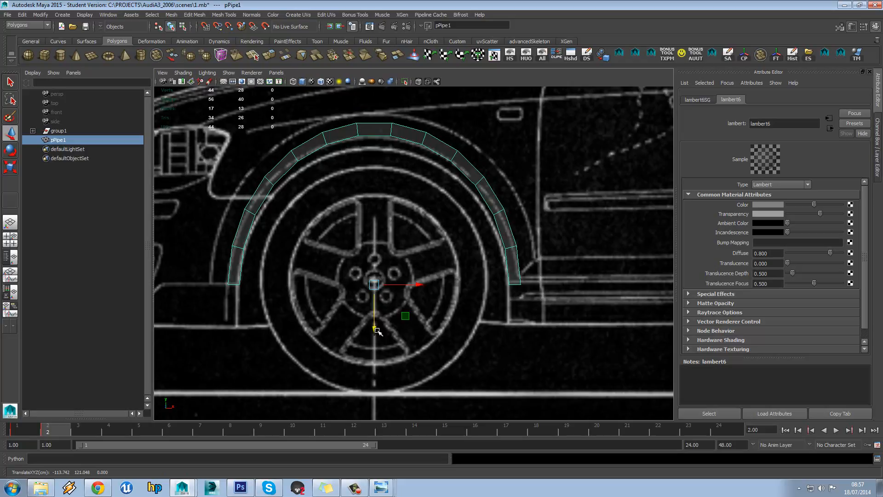
pyautogui.press('r')
pyautogui.moveTo(418, 284); pyautogui.dragTo(420, 286)
pyautogui.press('w')
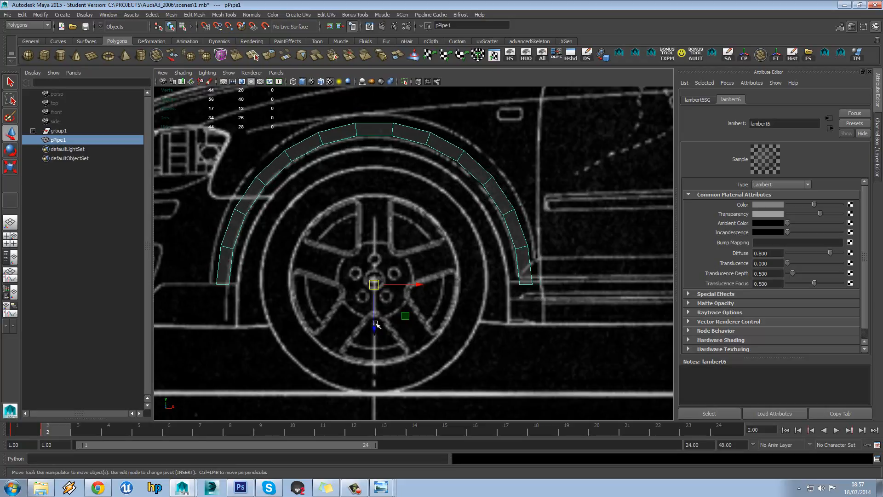
pyautogui.moveTo(375, 328); pyautogui.dragTo(372, 337)
pyautogui.press('r')
pyautogui.moveTo(417, 296); pyautogui.dragTo(414, 297)
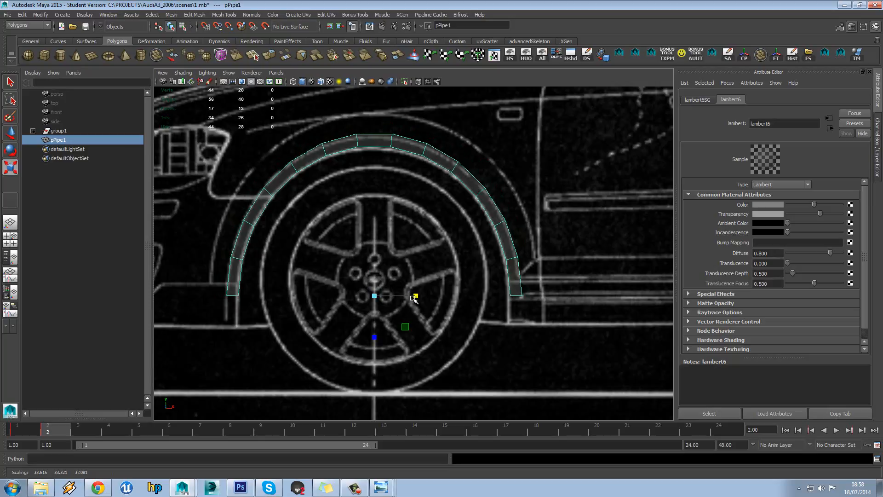
pyautogui.press('w')
# Step: Stretch the arch vertically, move it down and fine-tune its width to follow the blueprint's wheel-arch curve
pyautogui.press('r')
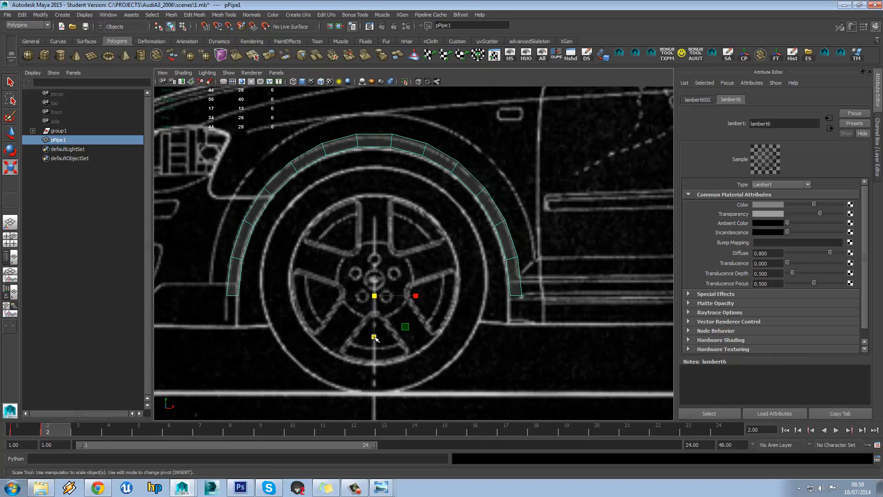
pyautogui.press('3')
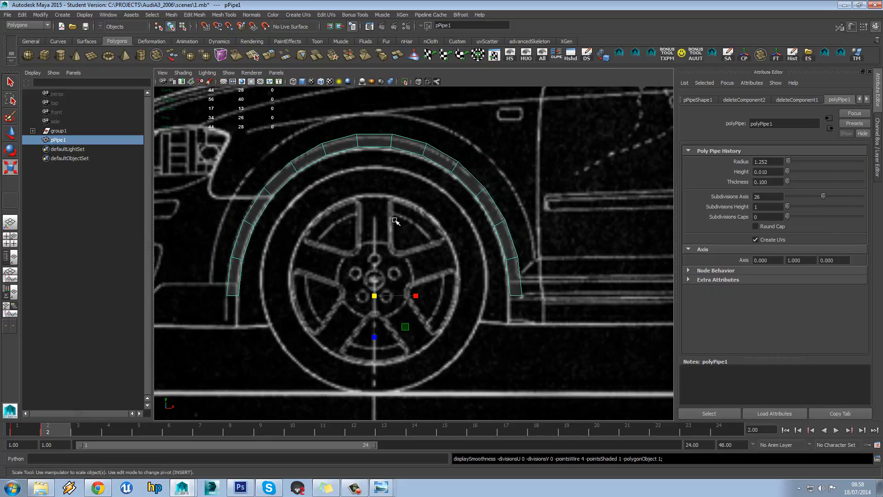
pyautogui.moveTo(374, 339); pyautogui.dragTo(374, 341)
pyautogui.press('w')
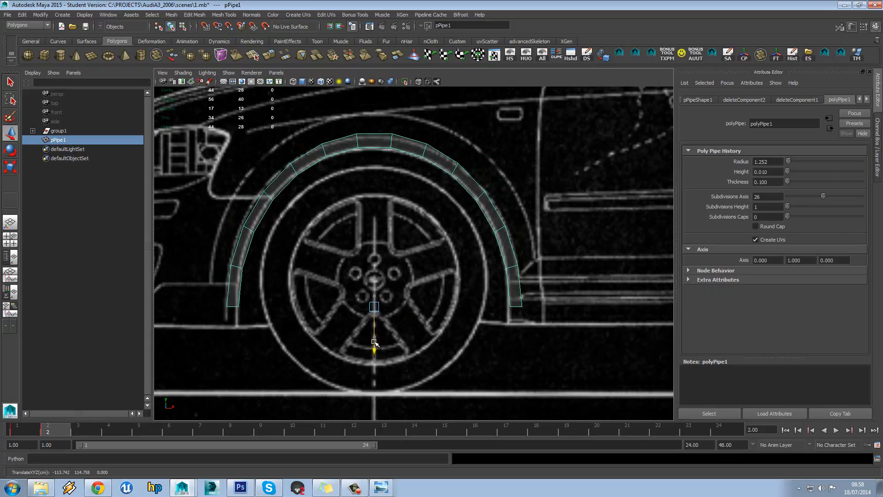
pyautogui.press('r')
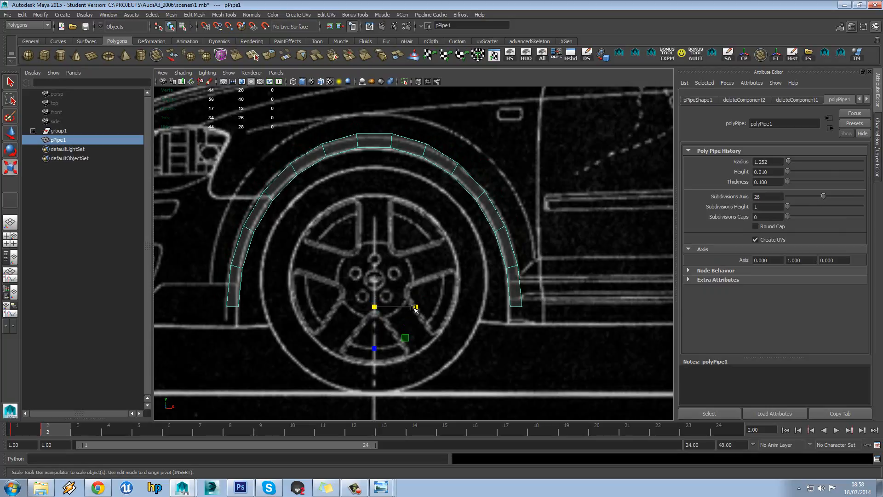
pyautogui.moveTo(415, 307); pyautogui.dragTo(416, 308)
# Step: Check the smoothed preview, and stretch the arch further so its ends drop towards the sill line
pyautogui.press('3')
pyautogui.press('1')
pyautogui.moveTo(374, 349)
pyautogui.mouseDown()
pyautogui.moveTo(367, 347)
pyautogui.moveTo(377, 343)
pyautogui.moveTo(378, 362)
pyautogui.mouseUp()
pyautogui.press('q')
pyautogui.press('w')
pyautogui.press('r')
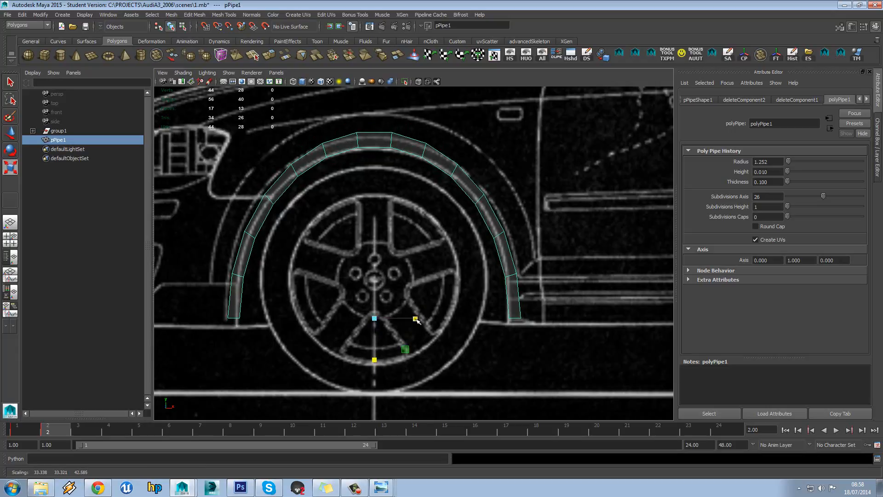
pyautogui.moveTo(417, 320); pyautogui.dragTo(417, 319)
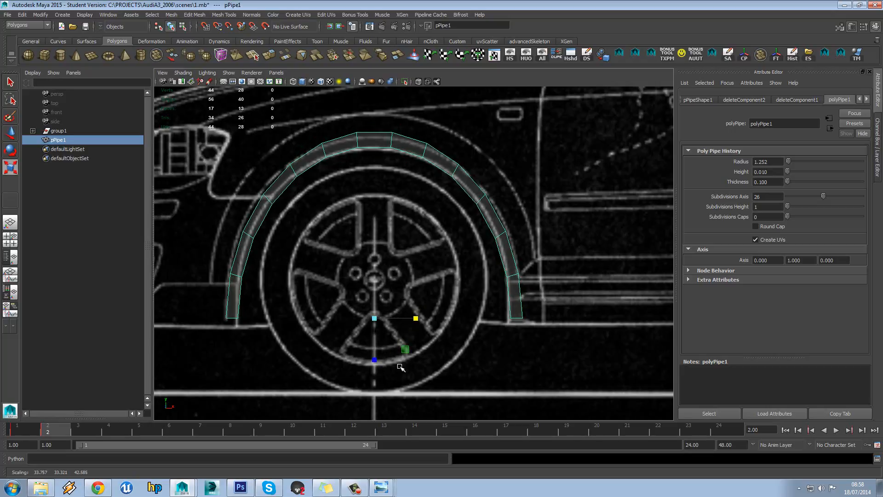
# Step: Widen the arch slightly and nudge its position to line up with the blueprint's wheel-arch outline
pyautogui.moveTo(376, 360); pyautogui.dragTo(377, 360)
pyautogui.press('w')
pyautogui.press('r')
pyautogui.press('w')
pyautogui.press('r')
pyautogui.press('w')
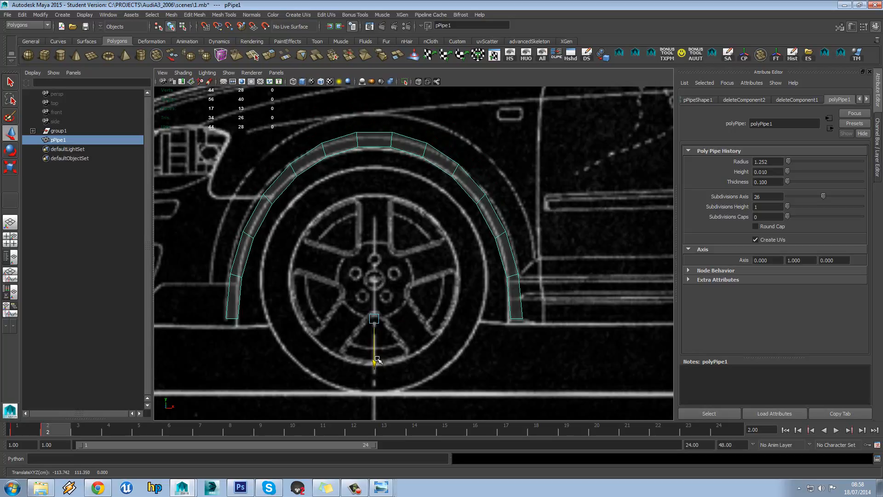
pyautogui.press('r')
pyautogui.moveTo(417, 322); pyautogui.dragTo(417, 320)
pyautogui.press('w')
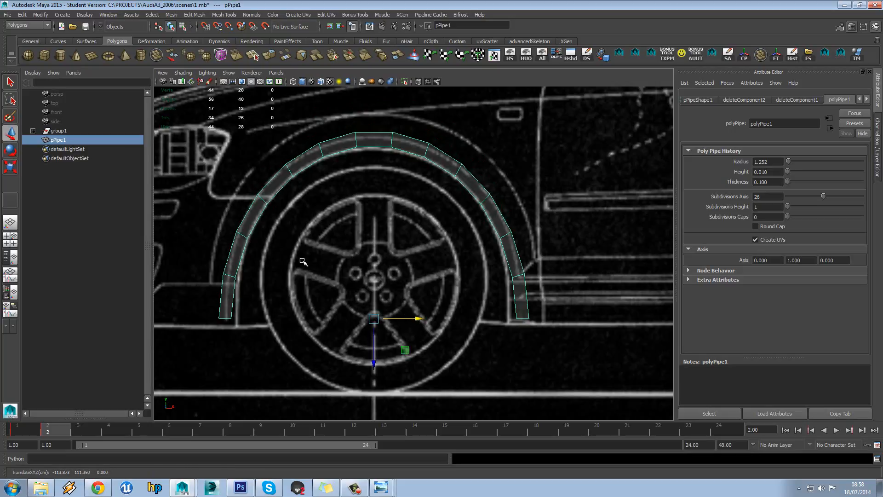
# Step: Move the vertices of the arch's front end inwards and lower its end vertices to the bumper's bottom line
pyautogui.moveTo(239, 234); pyautogui.dragTo(195, 234, button='right')
pyautogui.moveTo(192, 261); pyautogui.dragTo(229, 336)
pyautogui.moveTo(268, 300); pyautogui.dragTo(271, 300)
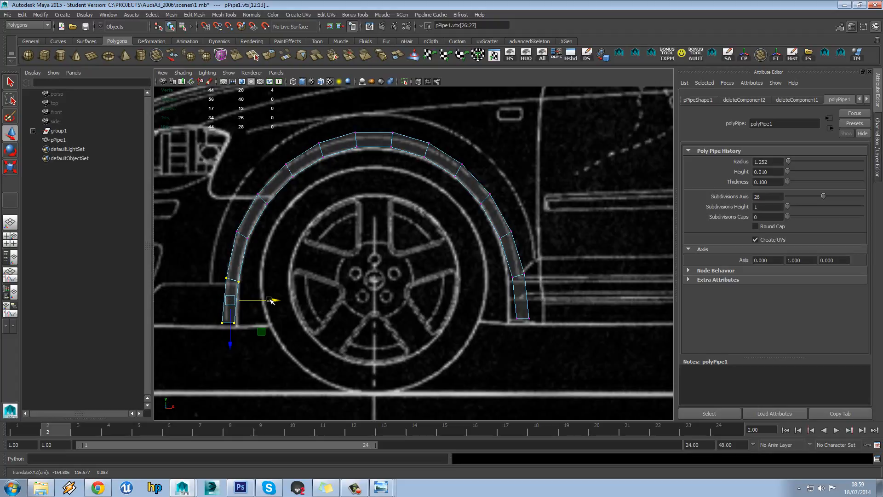
pyautogui.moveTo(204, 311); pyautogui.dragTo(270, 324)
pyautogui.moveTo(230, 347); pyautogui.dragTo(233, 360)
# Step: Shift the arch's rear-end vertices inwards, lower the end to the sill line and adjust the outer corner vertex
pyautogui.moveTo(507, 308); pyautogui.dragTo(505, 338)
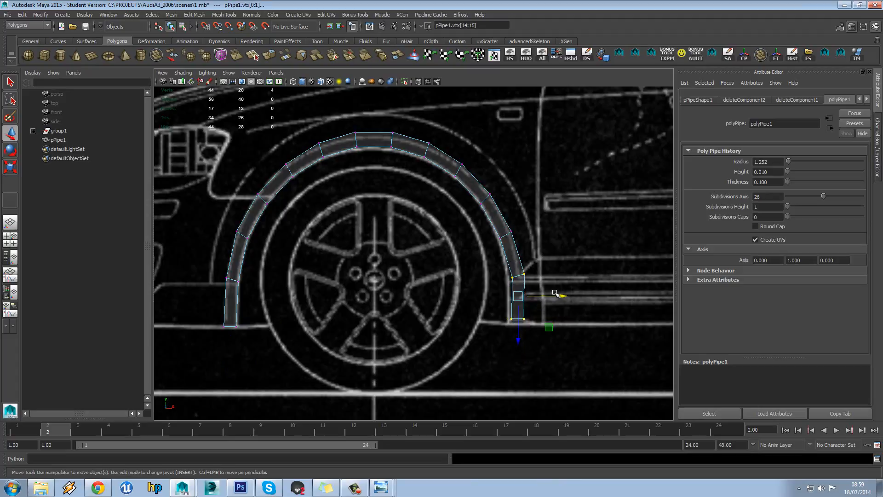
pyautogui.moveTo(558, 294); pyautogui.dragTo(554, 294)
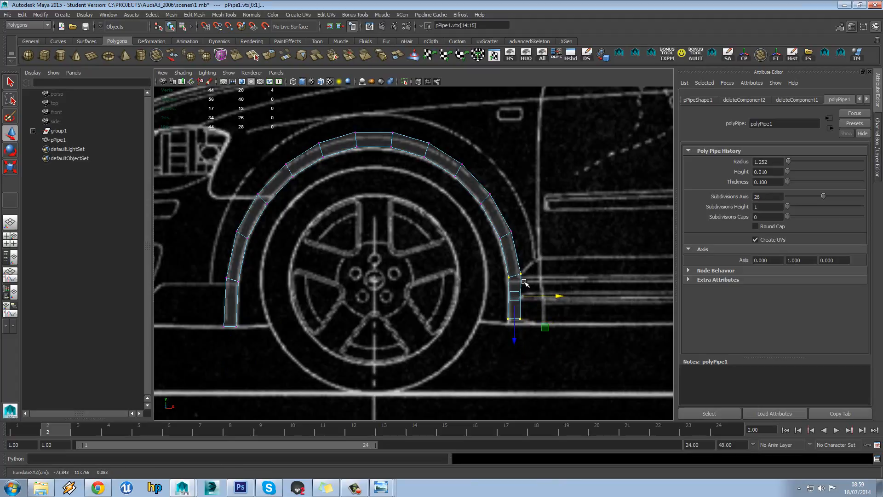
pyautogui.moveTo(495, 306); pyautogui.dragTo(518, 347)
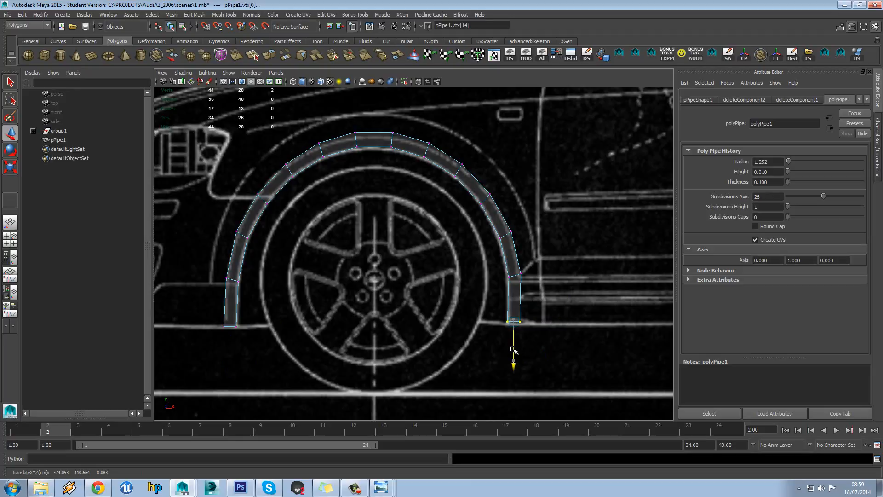
pyautogui.click(533, 273)
pyautogui.moveTo(533, 271); pyautogui.dragTo(522, 306)
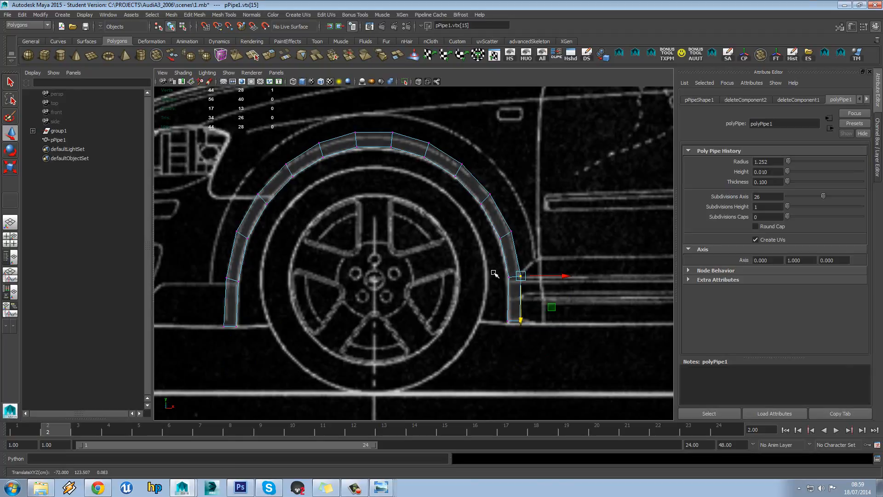
# Step: Lower the vertices of the arch's top segment slightly and return to object mode
pyautogui.moveTo(350, 123); pyautogui.dragTo(372, 183)
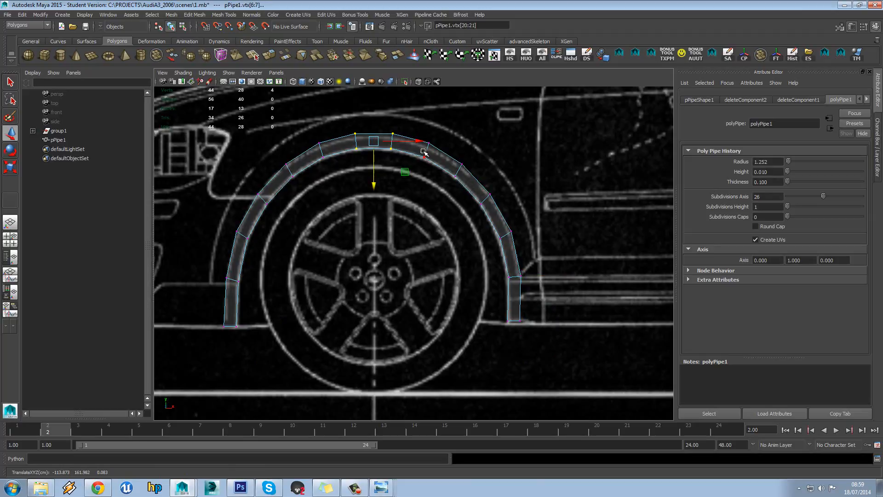
pyautogui.moveTo(433, 156); pyautogui.dragTo(443, 154, button='right')
pyautogui.scroll(-5, 477, 194)
pyautogui.scroll(-2, 477, 194)
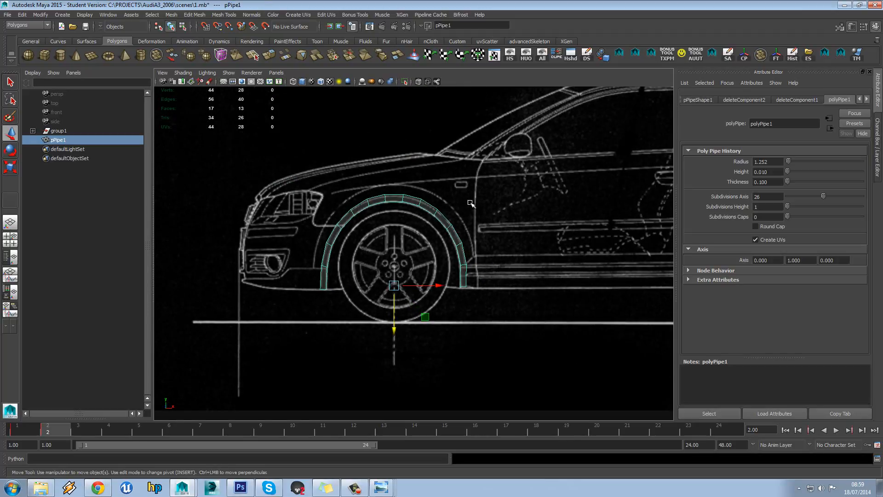
pyautogui.scroll(4, 470, 203)
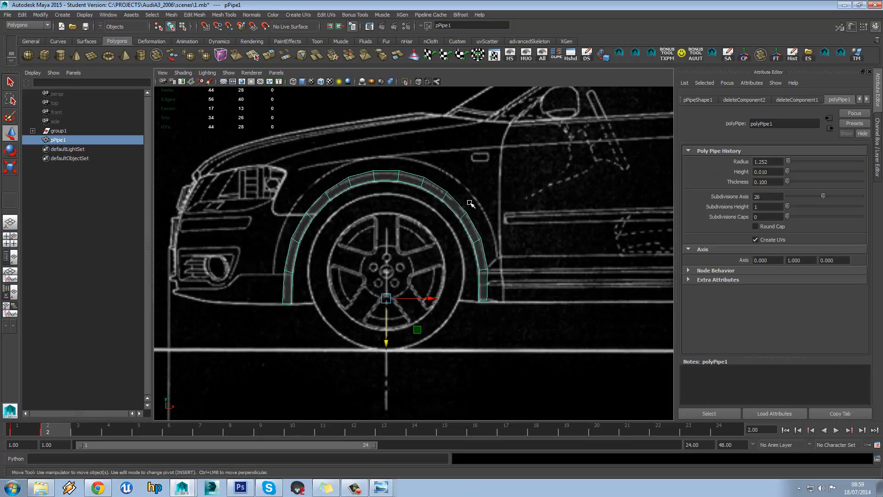
# Step: In the top view, move the arch sideways onto the blueprint's outer body line beside the front wheel
pyautogui.press('space')
pyautogui.moveTo(465, 205); pyautogui.dragTo(455, 210)
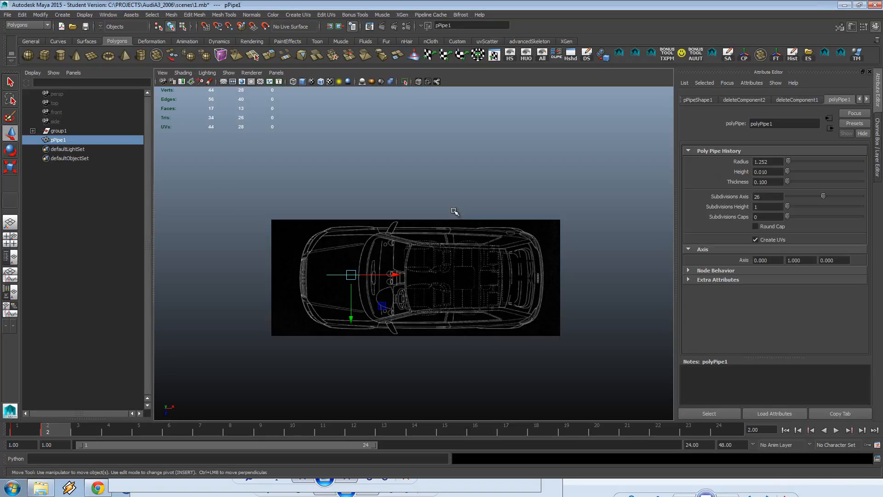
pyautogui.scroll(4, 477, 190)
pyautogui.moveTo(508, 188); pyautogui.dragTo(519, 282)
pyautogui.scroll(8, 473, 258)
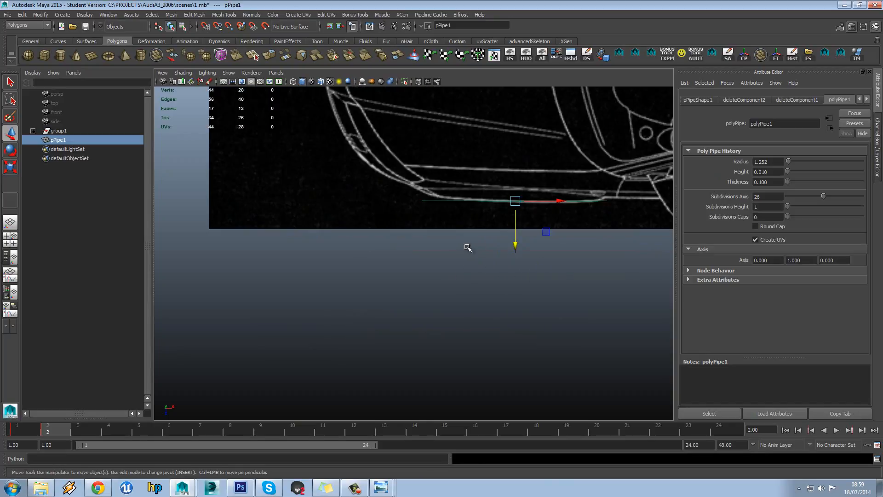
pyautogui.scroll(-1, 415, 243)
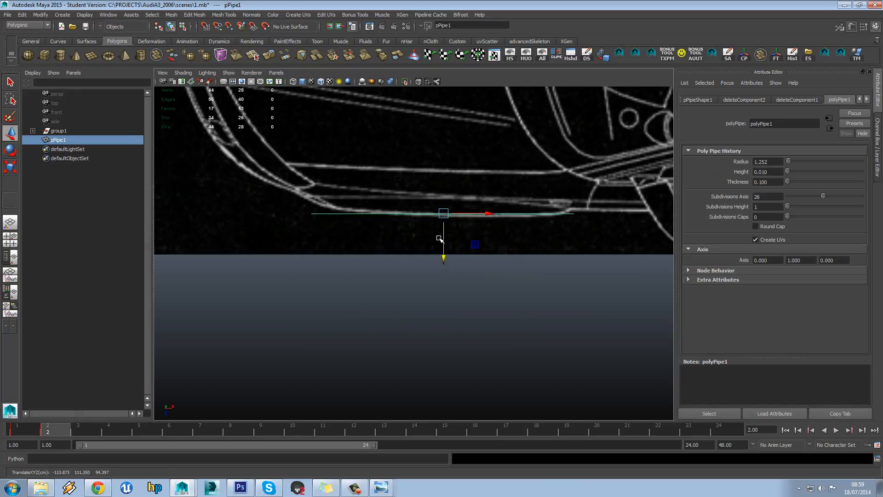
pyautogui.scroll(-1, 440, 241)
pyautogui.scroll(2, 404, 230)
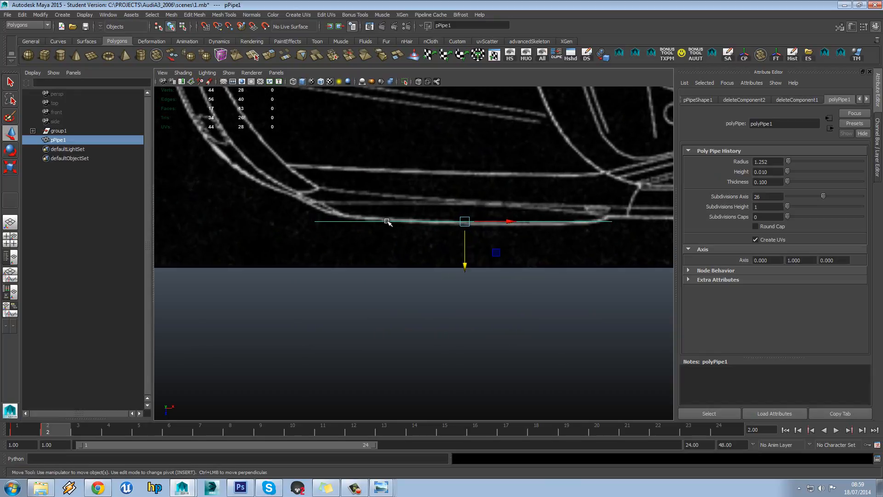
# Step: Show the front view beside the top view, widen its panel and turn on textures to display the blueprint
pyautogui.press('space')
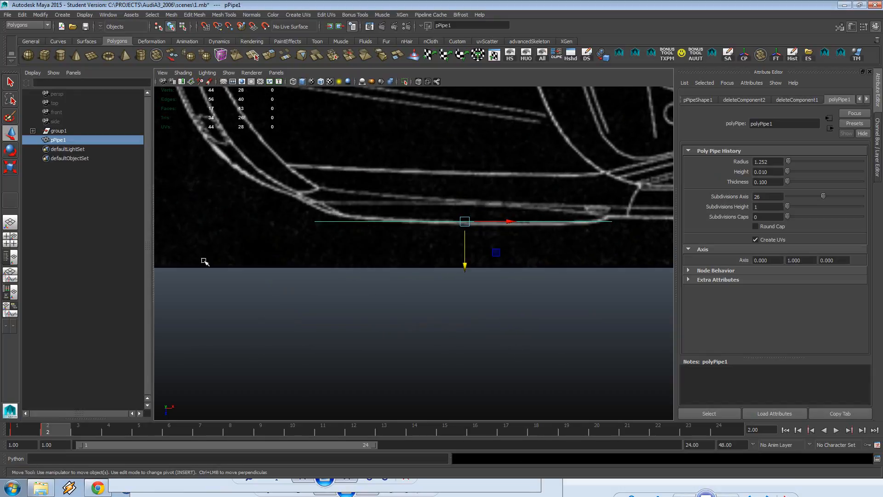
pyautogui.click(12, 325)
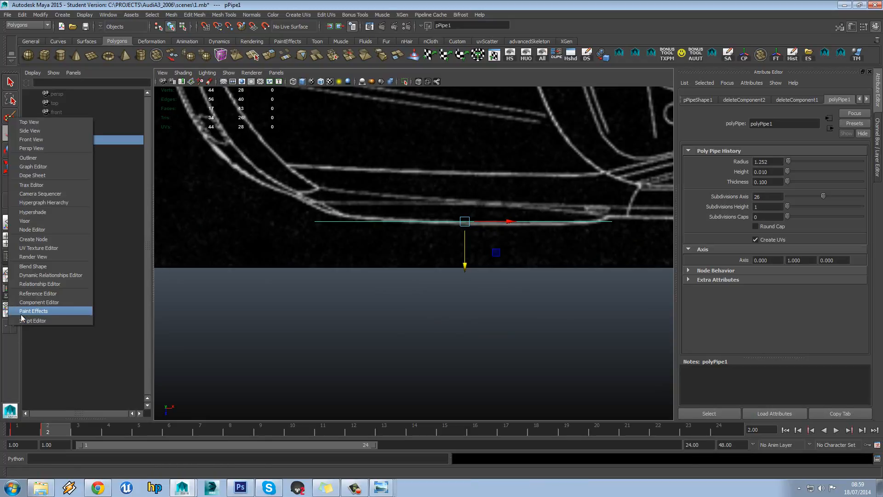
pyautogui.click(53, 140)
pyautogui.moveTo(156, 224); pyautogui.dragTo(223, 227)
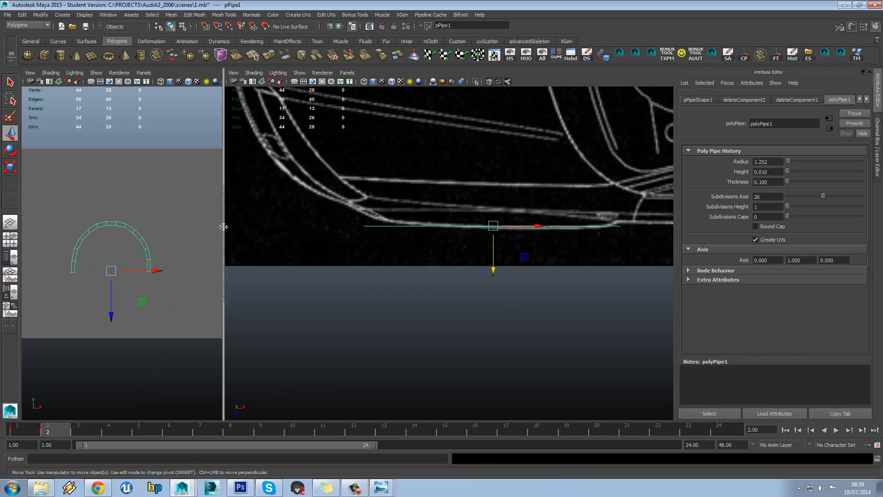
pyautogui.click(197, 82)
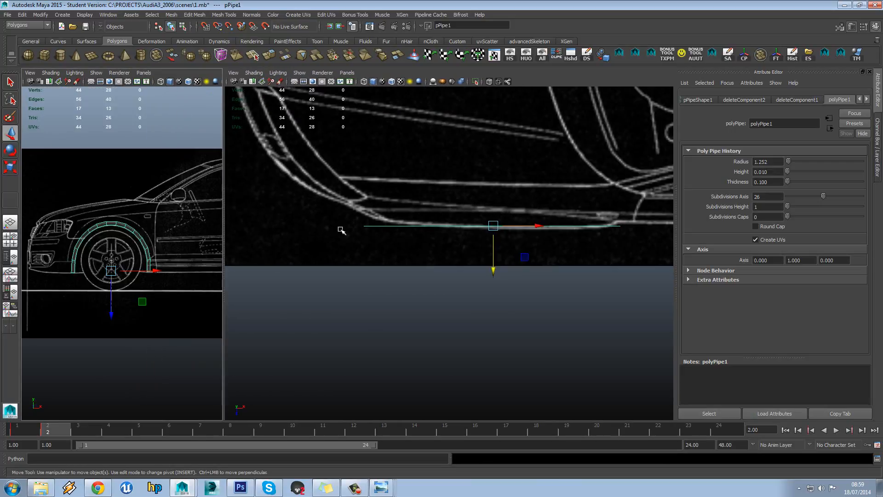
# Step: Examine how the straight arch compares with the curved body line in the top view and the front view
pyautogui.keyDown('alt'); pyautogui.moveTo(546, 209); pyautogui.dragTo(522, 247, button='middle'); pyautogui.keyUp('alt')
pyautogui.press('space')
pyautogui.click(522, 245)
pyautogui.moveTo(522, 247); pyautogui.dragTo(469, 256)
pyautogui.scroll(-6, 529, 262)
pyautogui.scroll(4, 497, 275)
pyautogui.press('space')
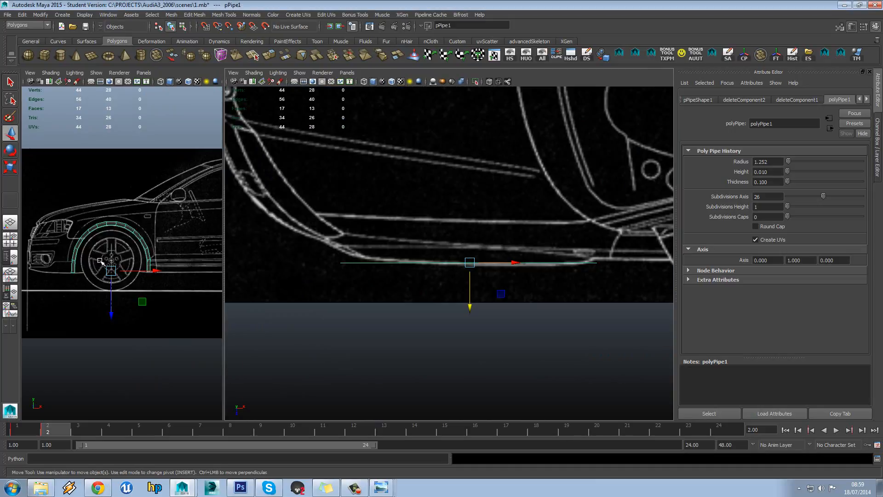
pyautogui.keyDown('alt'); pyautogui.moveTo(81, 260); pyautogui.dragTo(119, 268, button='middle'); pyautogui.keyUp('alt')
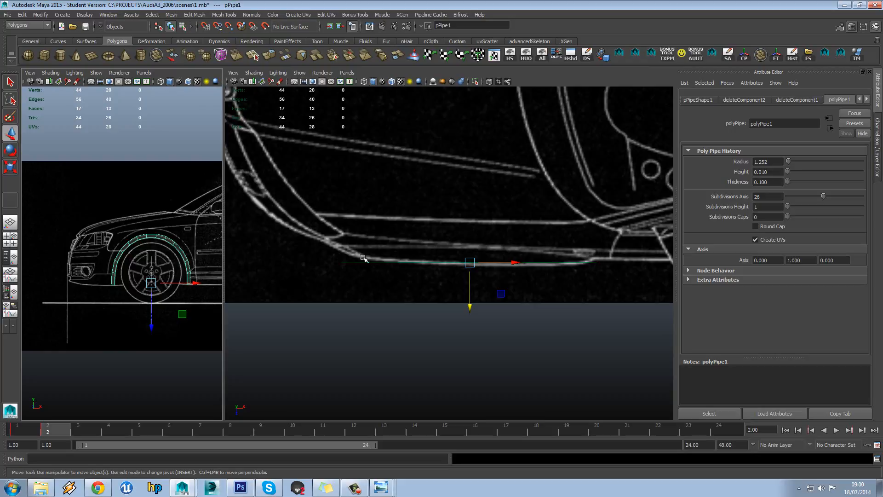
# Step: Examine the front wheel arch in the side reference photo media (4)flipped.jpg and compare it with the modelled arch
pyautogui.scroll(6, 173, 311)
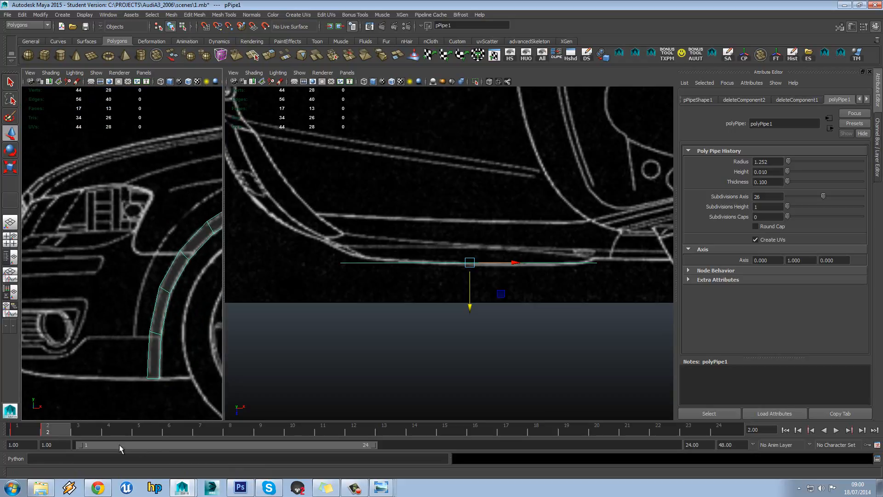
pyautogui.moveTo(381, 488)
pyautogui.click(359, 467)
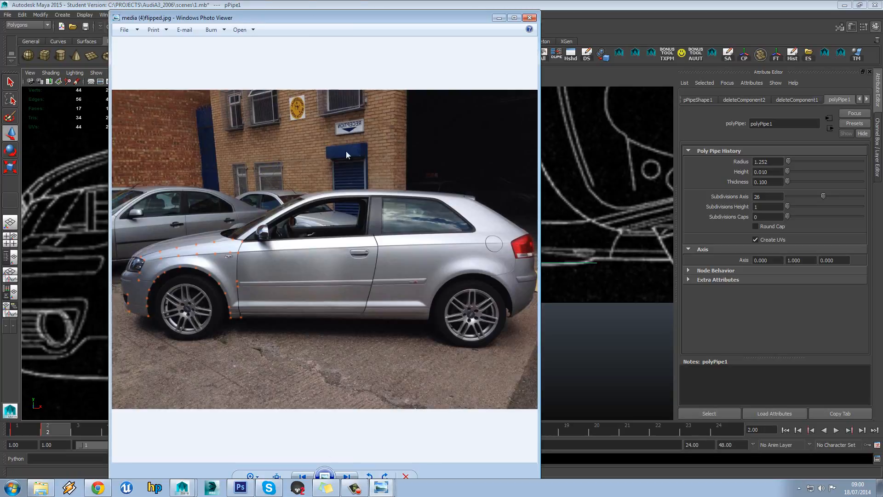
pyautogui.hotkey('alt', 'Tab')
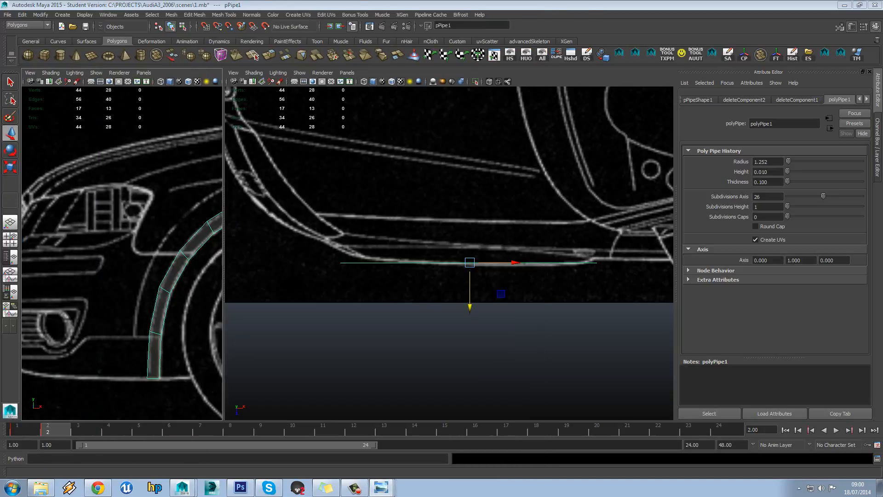
pyautogui.hotkey('alt', 'Tab')
pyautogui.hotkey('alt', 'Tab')
pyautogui.hotkey('alt', 'Tab')
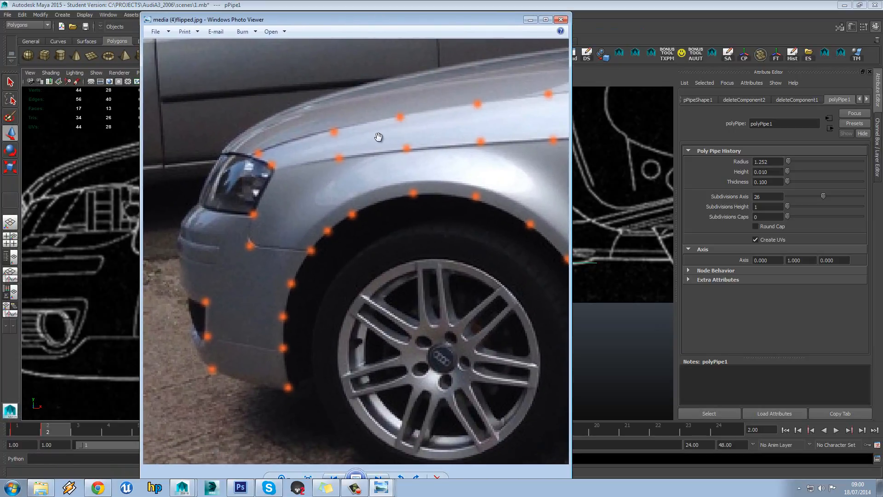
pyautogui.scroll(1, 356, 134)
pyautogui.hotkey('alt', 'Tab')
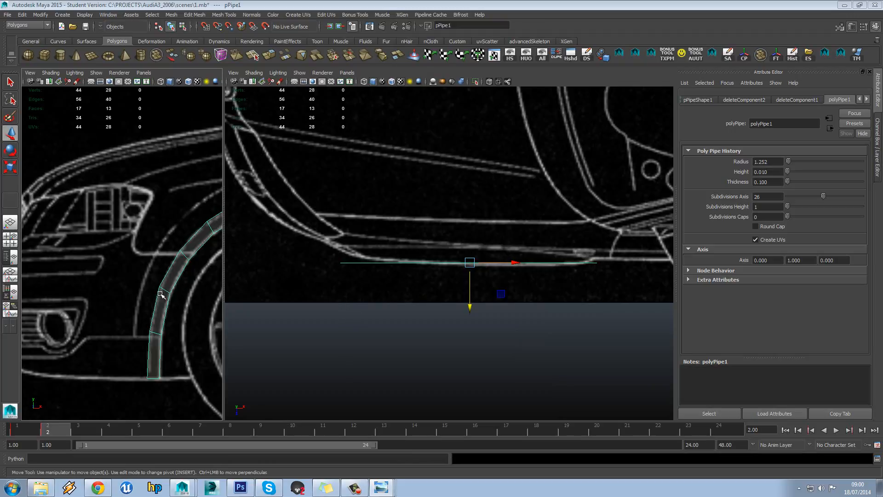
# Step: Move the vertex pair at the arch's front bottom end inward onto the curved body line in the top view
pyautogui.scroll(-3, 103, 282)
pyautogui.scroll(4, 108, 258)
pyautogui.moveTo(109, 248); pyautogui.dragTo(96, 248, button='right')
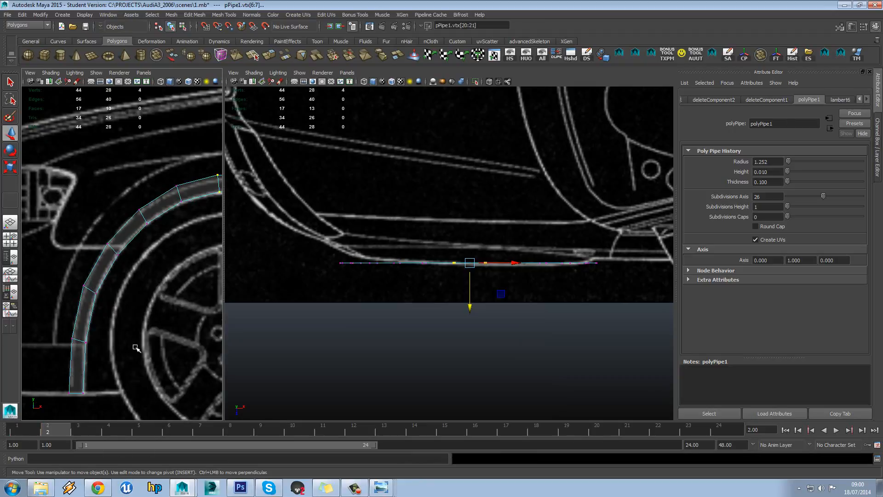
pyautogui.moveTo(72, 380); pyautogui.dragTo(57, 414)
pyautogui.scroll(2, 374, 287)
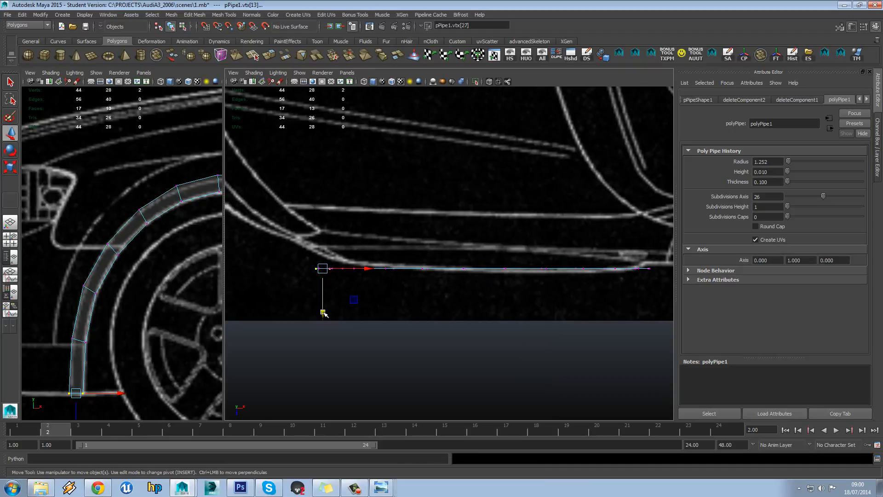
pyautogui.moveTo(323, 314); pyautogui.dragTo(330, 296)
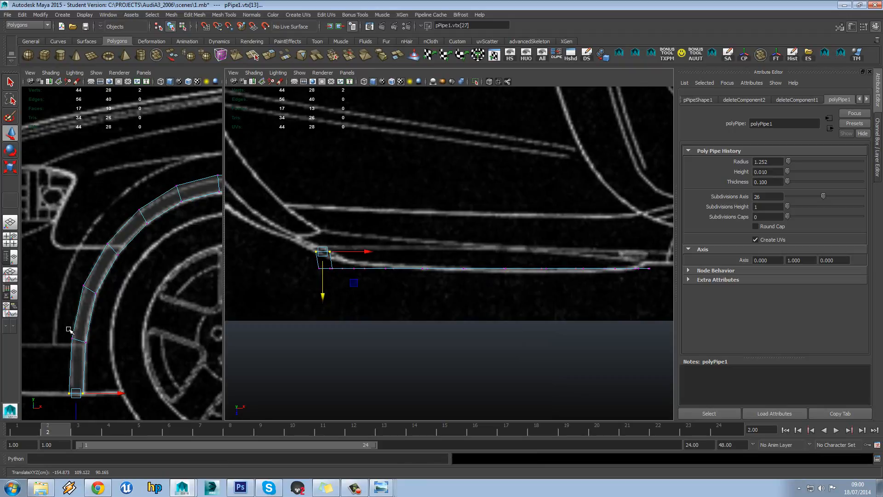
# Step: Shift the second and third vertex pairs from the arch's front end inward to follow the curved body line
pyautogui.moveTo(69, 331); pyautogui.dragTo(90, 347)
pyautogui.moveTo(329, 310); pyautogui.dragTo(330, 298)
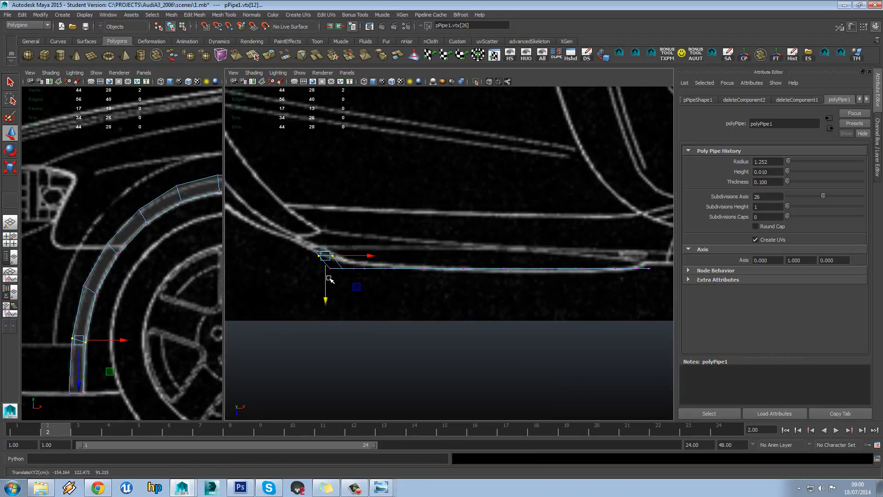
pyautogui.moveTo(328, 274); pyautogui.dragTo(346, 266)
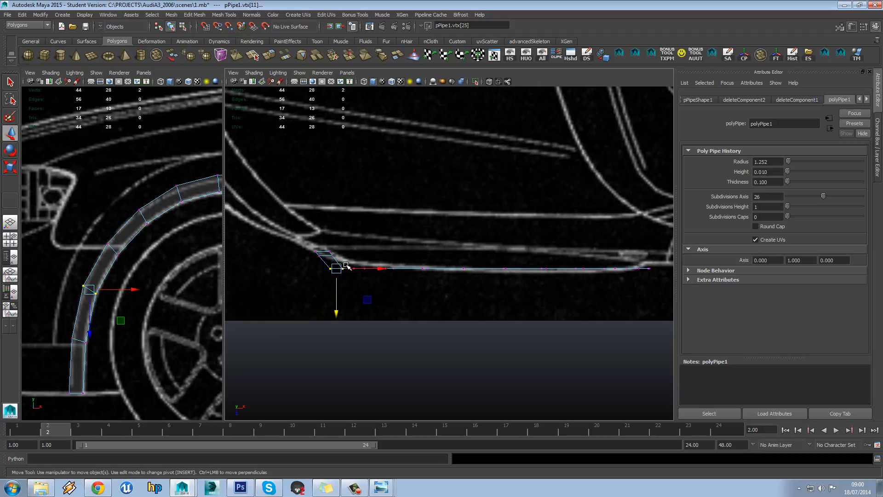
pyautogui.moveTo(338, 302); pyautogui.dragTo(340, 292)
# Step: Nudge the fourth and fifth vertex pairs of the arch's front half inward onto the body line in the top view
pyautogui.click(367, 263)
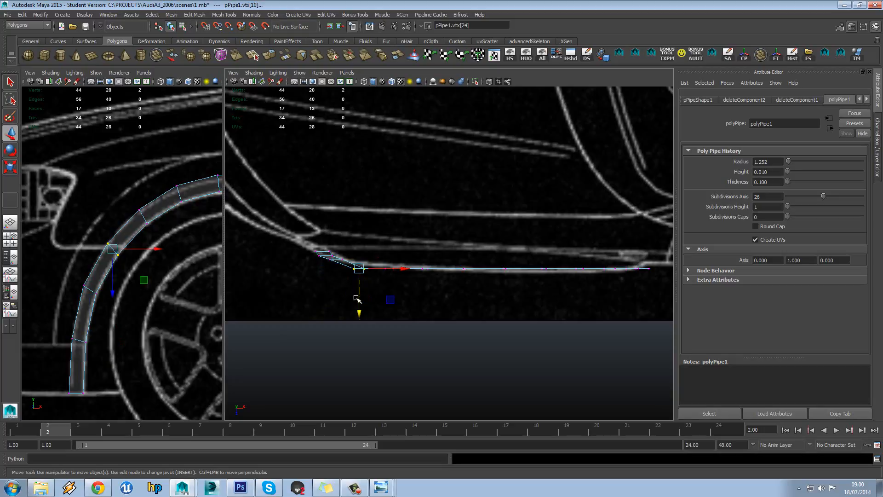
pyautogui.moveTo(358, 302); pyautogui.dragTo(359, 297)
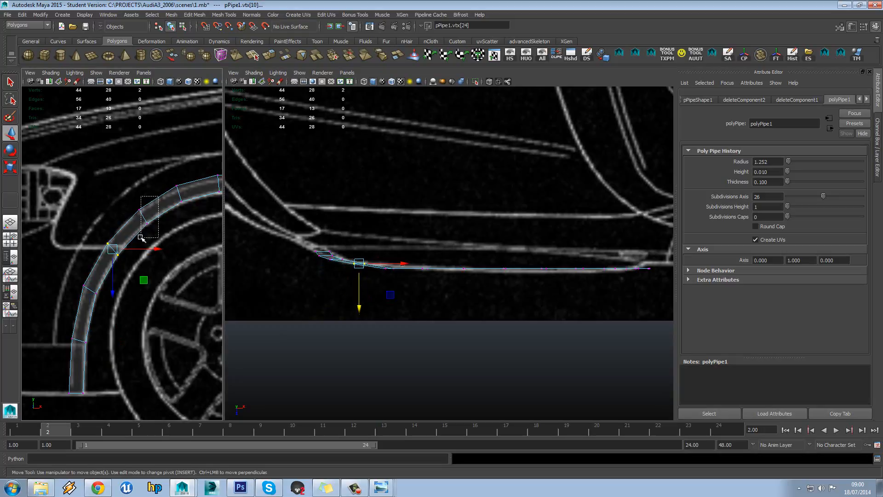
pyautogui.click(146, 223)
pyautogui.moveTo(157, 201); pyautogui.dragTo(129, 249)
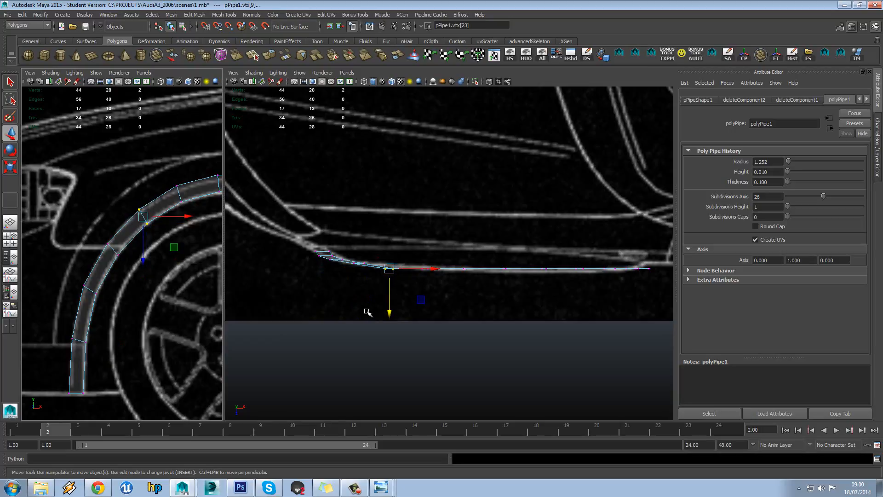
pyautogui.moveTo(393, 298); pyautogui.dragTo(392, 295)
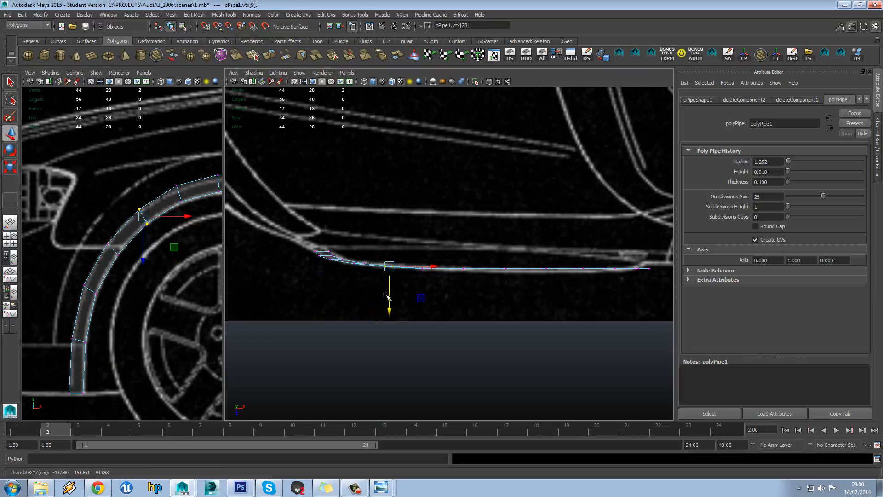
# Step: Move the arch's rear bottom vertices inward to the body line in the top view and check the reference photo media (5).jpg
pyautogui.scroll(-5, 139, 248)
pyautogui.scroll(4, 175, 322)
pyautogui.moveTo(133, 295); pyautogui.dragTo(184, 352)
pyautogui.keyDown('alt'); pyautogui.moveTo(559, 285); pyautogui.dragTo(509, 305, button='middle'); pyautogui.keyUp('alt')
pyautogui.scroll(2, 509, 306)
pyautogui.moveTo(523, 313); pyautogui.dragTo(521, 303)
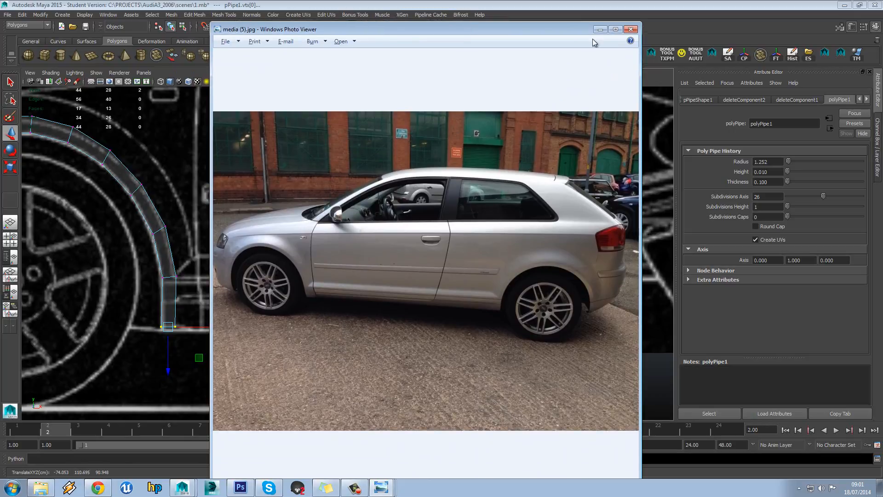
pyautogui.moveTo(584, 31); pyautogui.dragTo(712, 98)
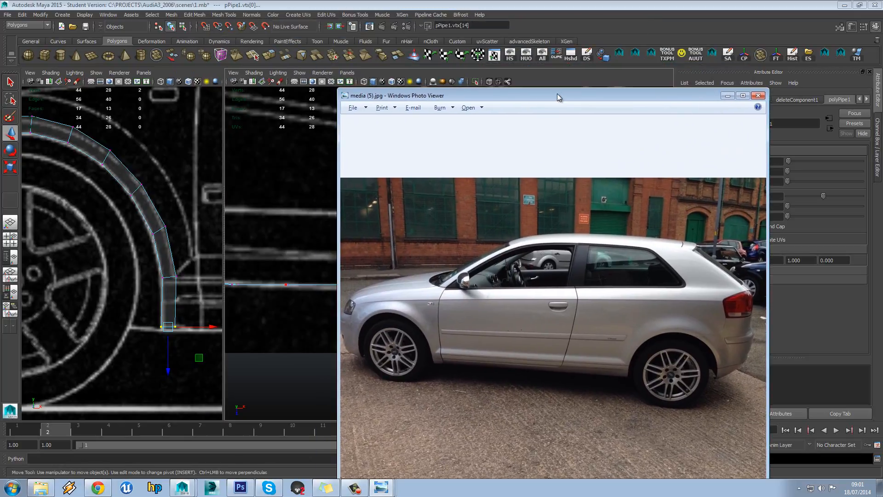
pyautogui.moveTo(557, 96); pyautogui.dragTo(546, 32)
pyautogui.click(720, 32)
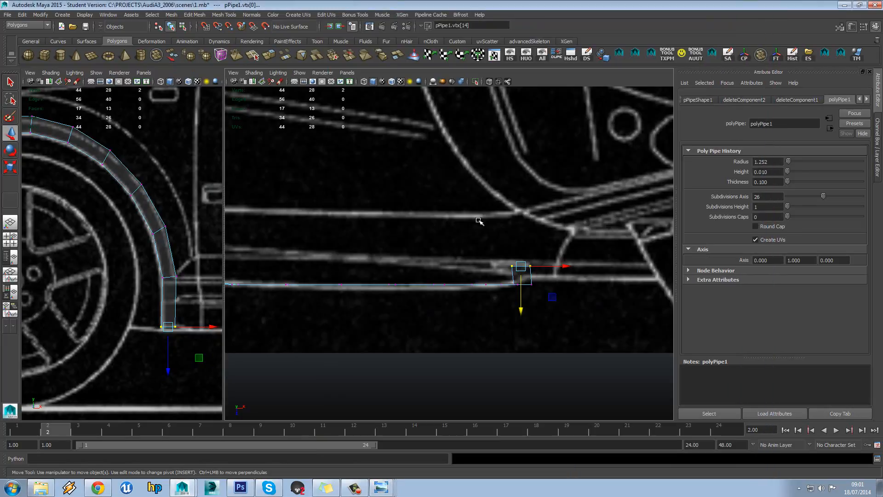
# Step: Switch the narrow panel to the side view with the car's front blueprint and frame the arch against it
pyautogui.scroll(-10, 458, 230)
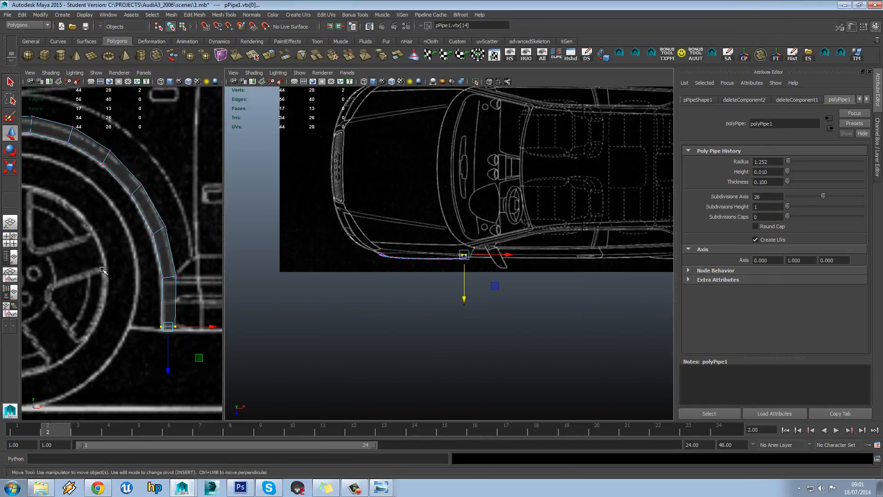
pyautogui.keyDown('alt'); pyautogui.moveTo(377, 223); pyautogui.dragTo(403, 211, button='middle'); pyautogui.keyUp('alt')
pyautogui.press('space')
pyautogui.moveTo(128, 246); pyautogui.dragTo(105, 260)
pyautogui.scroll(5, 137, 268)
pyautogui.press('space')
pyautogui.press('f')
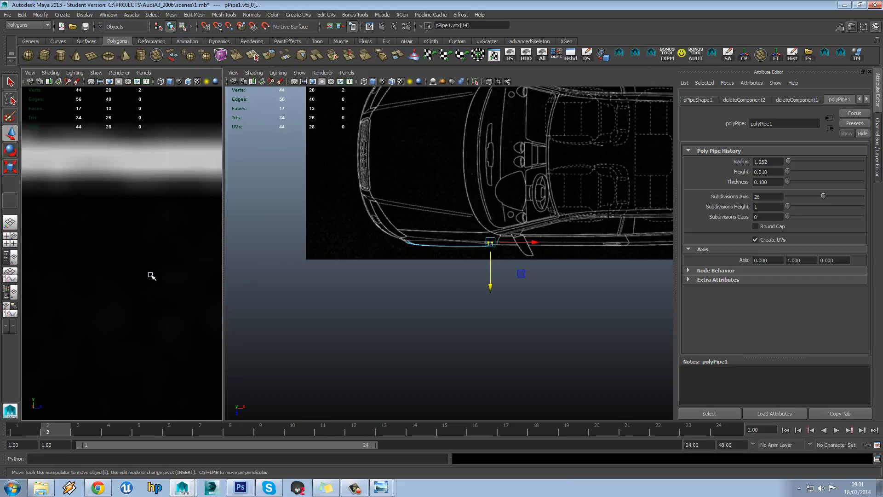
pyautogui.scroll(-15, 150, 275)
pyautogui.keyDown('alt'); pyautogui.moveTo(126, 257); pyautogui.dragTo(132, 274, button='middle'); pyautogui.keyUp('alt')
pyautogui.scroll(5, 132, 273)
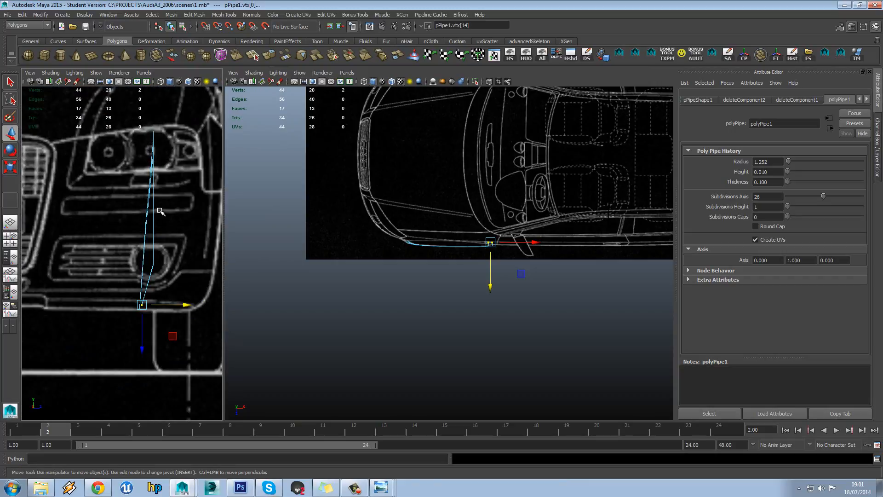
# Step: Compare the arch with the front blueprint, switch the wide panel to the perspective view and return to object mode
pyautogui.scroll(-8, 160, 211)
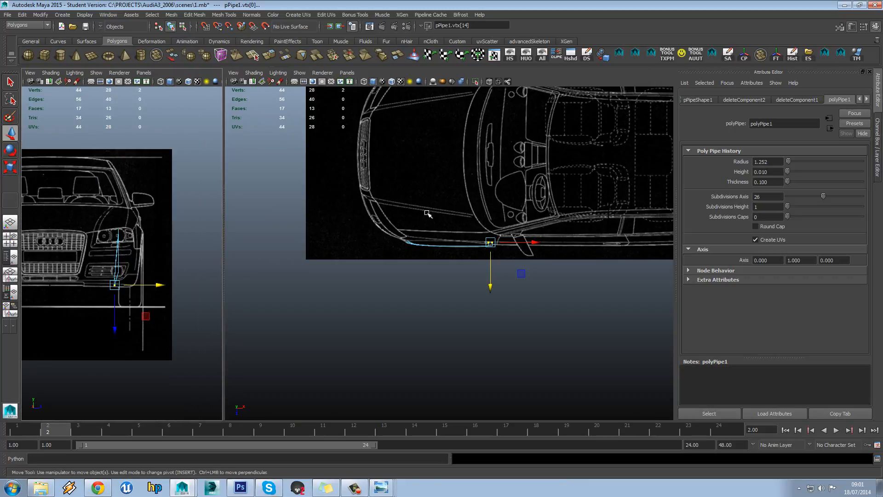
pyautogui.scroll(2, 138, 249)
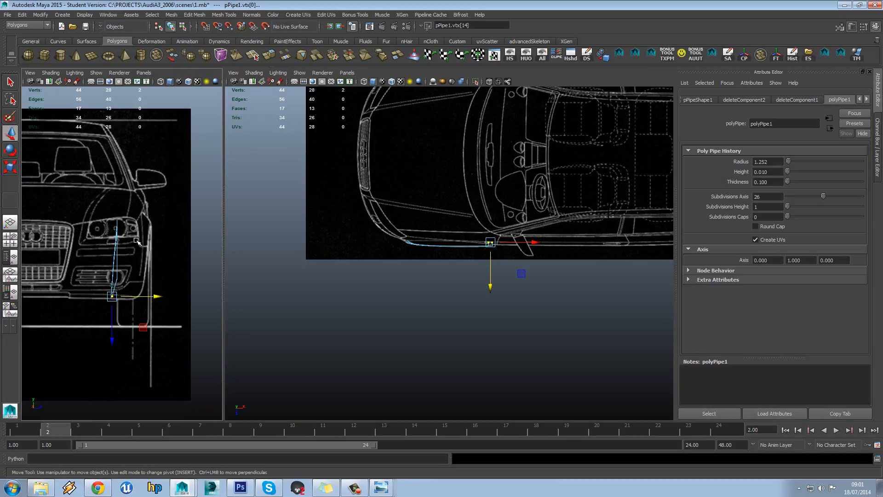
pyautogui.scroll(2, 124, 280)
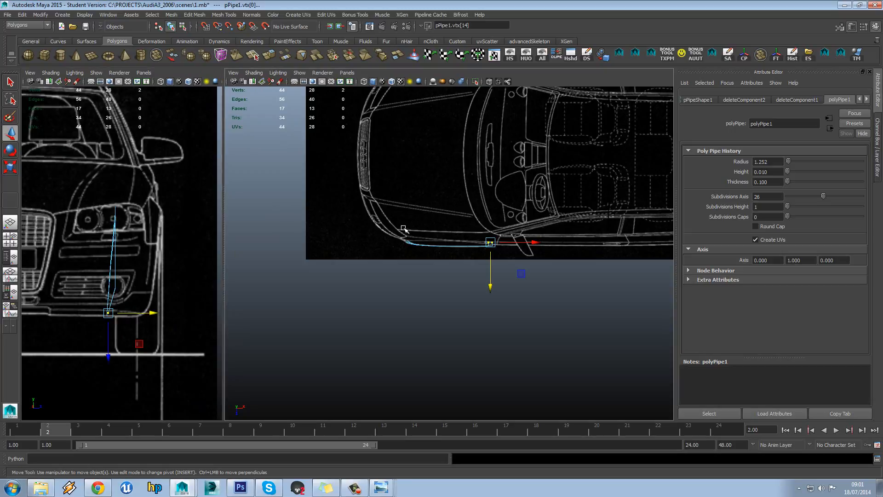
pyautogui.keyDown('alt'); pyautogui.moveTo(411, 226); pyautogui.dragTo(412, 247, button='middle'); pyautogui.keyUp('alt')
pyautogui.scroll(-2, 440, 253)
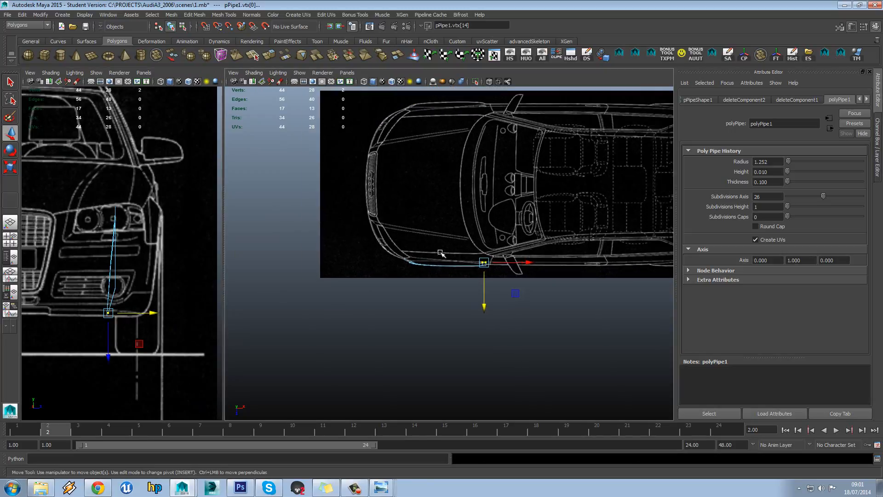
pyautogui.press('space')
pyautogui.moveTo(450, 240); pyautogui.dragTo(375, 202)
pyautogui.moveTo(361, 244); pyautogui.dragTo(359, 238, button='right')
# Step: Try moving the rear blueprint plane along the car's length, and undo the move
pyautogui.click(346, 194)
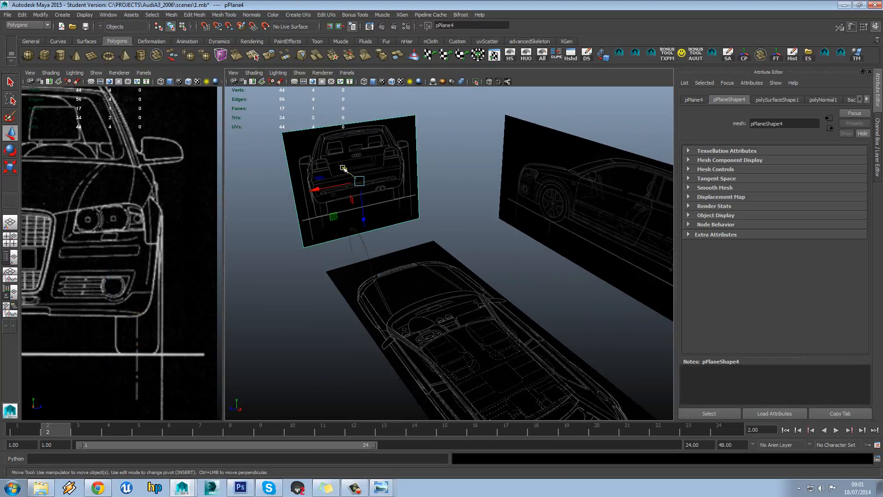
pyautogui.moveTo(342, 168); pyautogui.dragTo(388, 212)
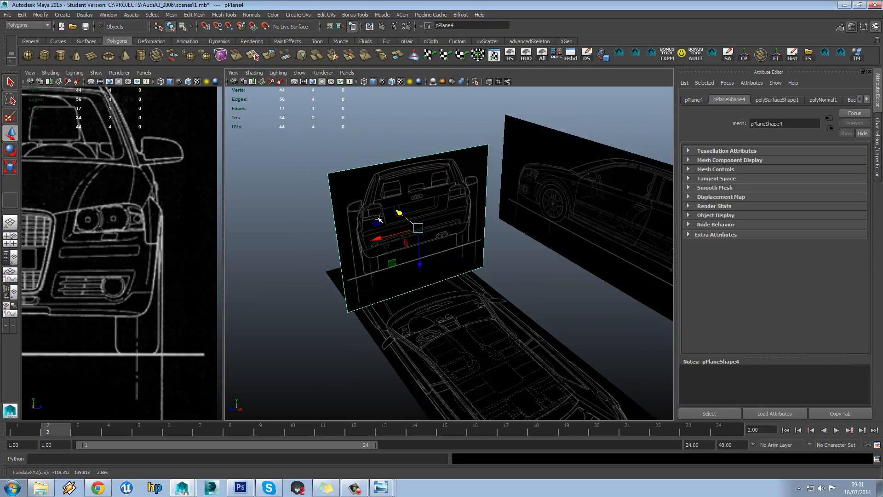
pyautogui.hotkey('ctrl', 'z')
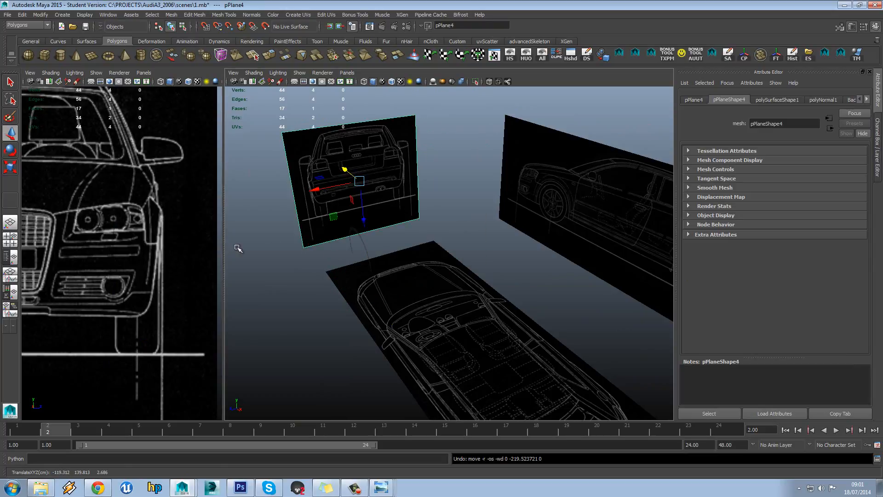
# Step: Select the front blueprint plane and move it sideways until the car's outer body line meets the wheel arch
pyautogui.click(168, 250)
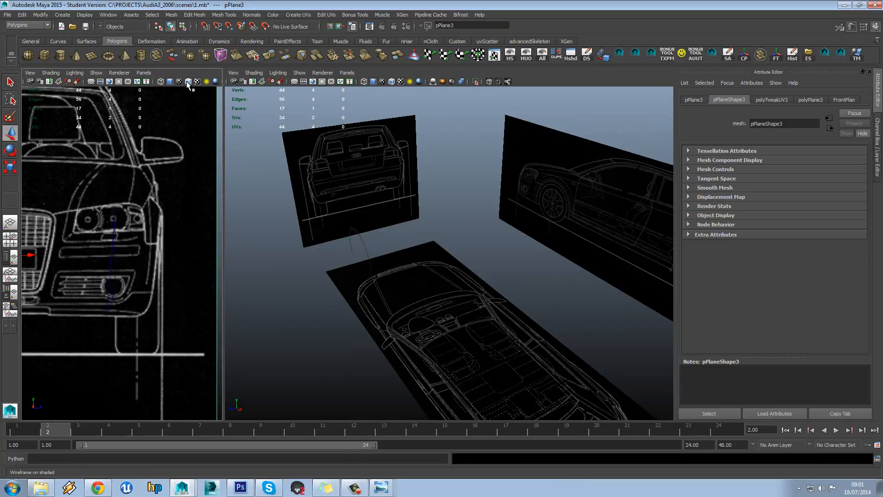
pyautogui.click(348, 170)
pyautogui.press('f')
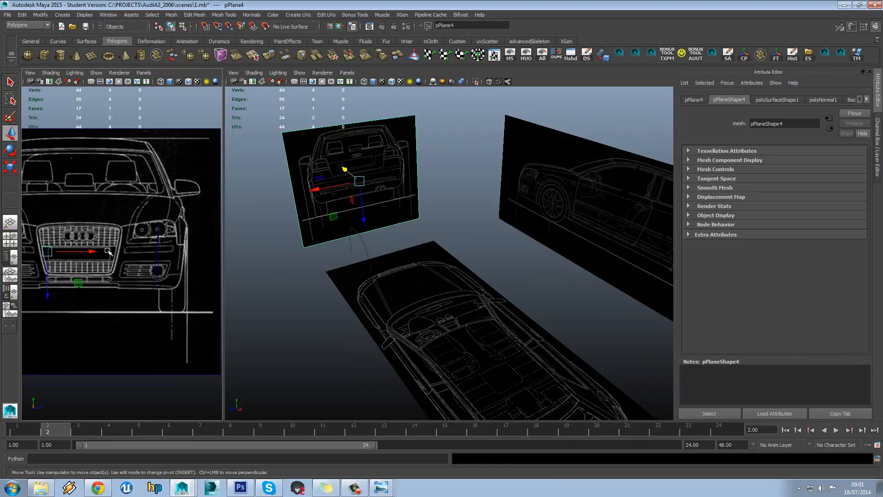
pyautogui.click(121, 249)
pyautogui.press('f')
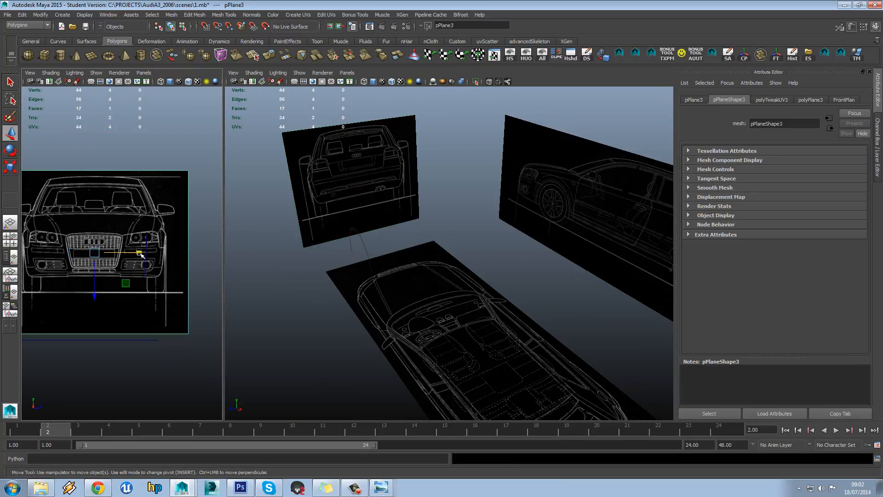
pyautogui.moveTo(141, 255); pyautogui.dragTo(120, 256)
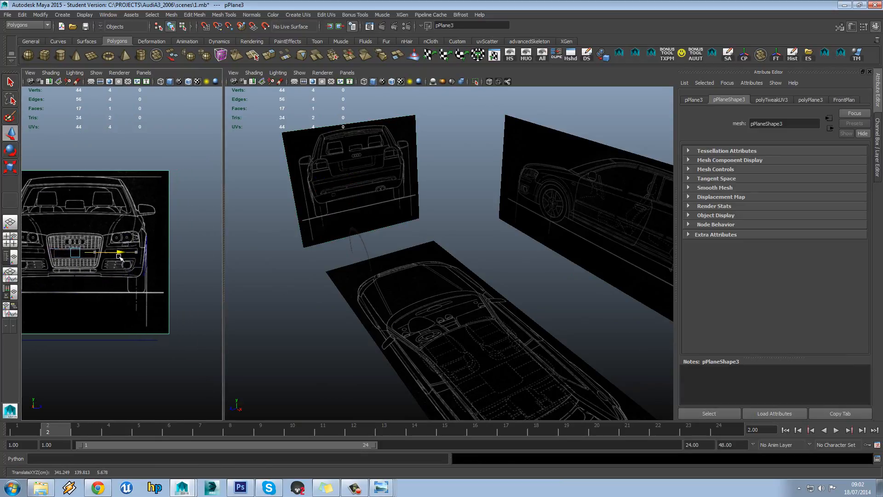
pyautogui.scroll(5, 119, 256)
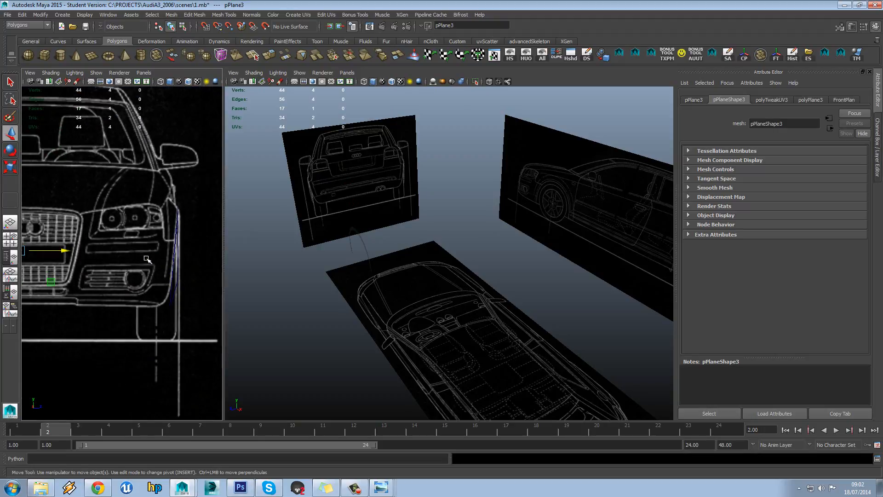
pyautogui.moveTo(76, 253); pyautogui.dragTo(76, 252)
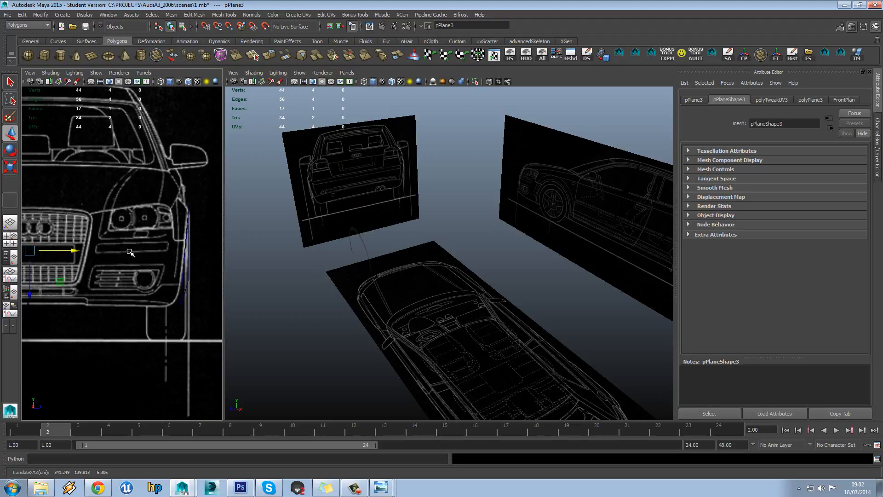
# Step: Select the wheel arch, enter vertex mode and move the lowest vertex pair of its front leg inward toward the front blueprint's body line
pyautogui.keyDown('alt'); pyautogui.moveTo(410, 250); pyautogui.dragTo(386, 229); pyautogui.keyUp('alt')
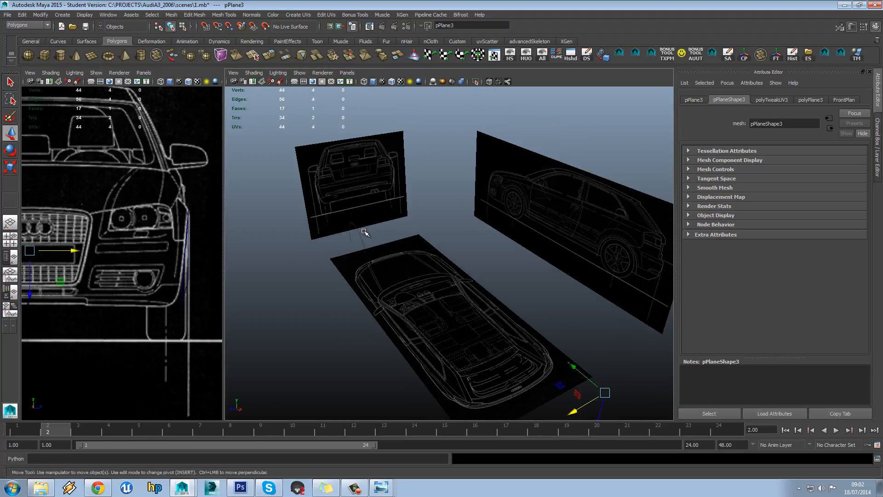
pyautogui.click(181, 296)
pyautogui.keyDown('alt'); pyautogui.moveTo(183, 293); pyautogui.dragTo(175, 290, button='middle'); pyautogui.keyUp('alt')
pyautogui.scroll(5, 175, 290)
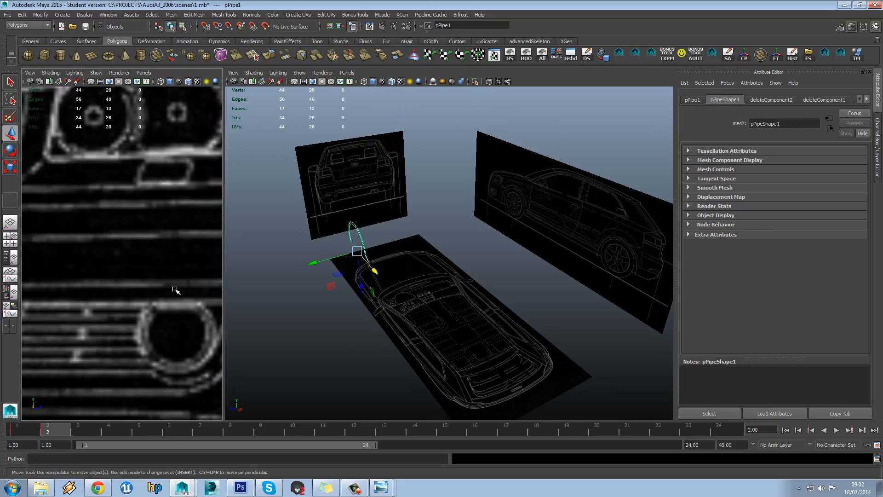
pyautogui.keyDown('alt'); pyautogui.moveTo(363, 265); pyautogui.dragTo(457, 259); pyautogui.keyUp('alt')
pyautogui.keyDown('alt'); pyautogui.moveTo(154, 278); pyautogui.dragTo(94, 231, button='middle'); pyautogui.keyUp('alt')
pyautogui.scroll(-5, 122, 272)
pyautogui.scroll(5, 94, 231)
pyautogui.moveTo(111, 243); pyautogui.dragTo(91, 245, button='right')
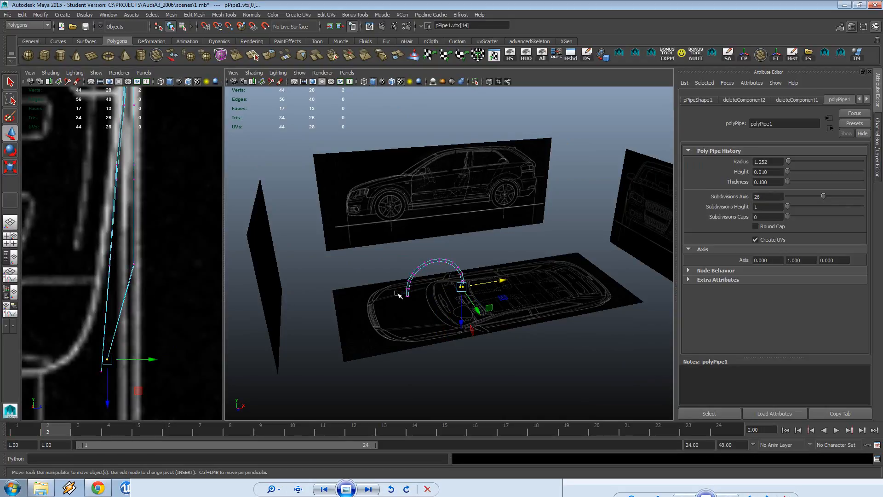
pyautogui.moveTo(397, 293); pyautogui.dragTo(419, 311)
pyautogui.keyDown('alt'); pyautogui.moveTo(133, 338); pyautogui.dragTo(140, 326, button='middle'); pyautogui.keyUp('alt')
pyautogui.moveTo(147, 359); pyautogui.dragTo(119, 359)
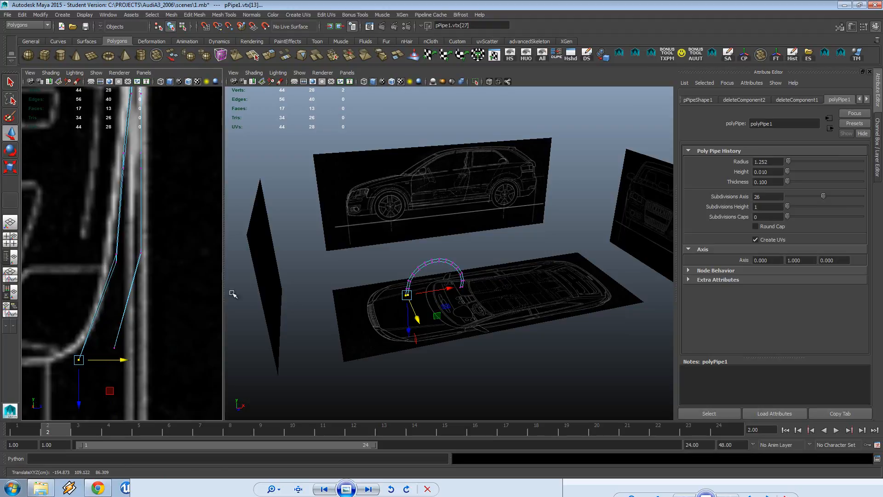
# Step: Move the next two vertex pairs up the arch's front leg sideways onto the blueprint's body curve
pyautogui.moveTo(128, 243); pyautogui.dragTo(101, 275)
pyautogui.moveTo(157, 260); pyautogui.dragTo(149, 262)
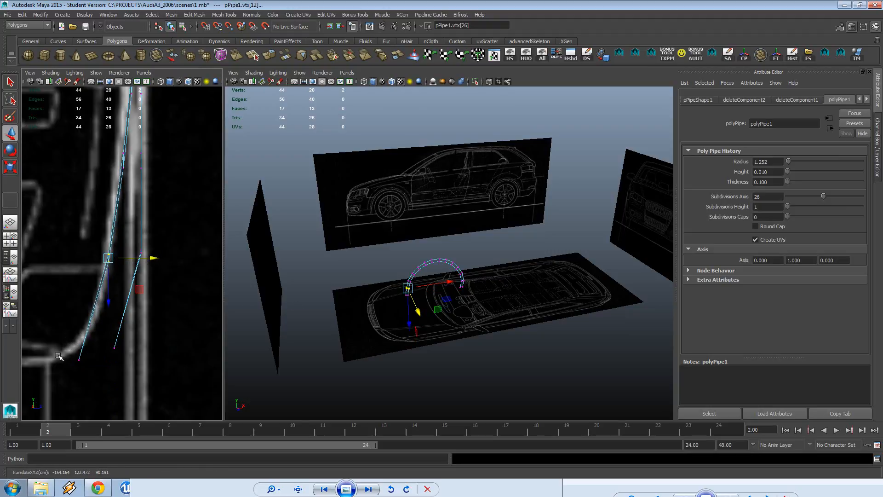
pyautogui.scroll(-3, 146, 277)
pyautogui.scroll(4, 407, 293)
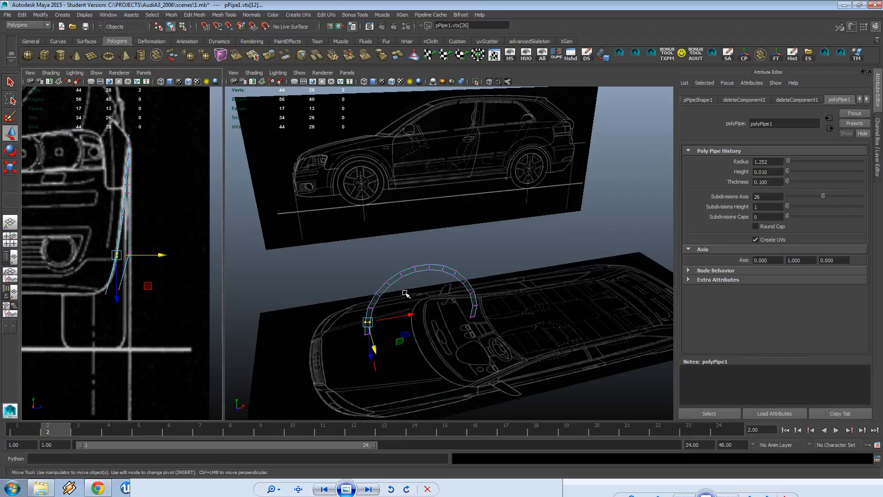
pyautogui.moveTo(439, 278); pyautogui.dragTo(438, 278)
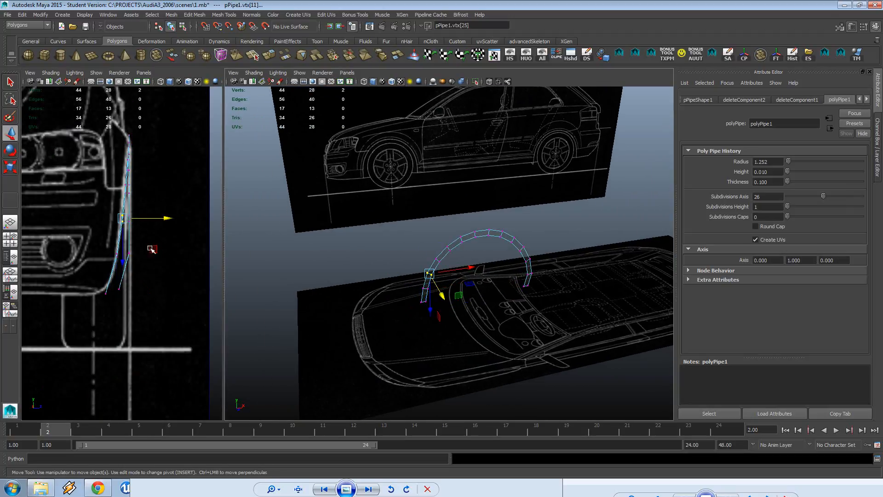
pyautogui.scroll(3, 148, 252)
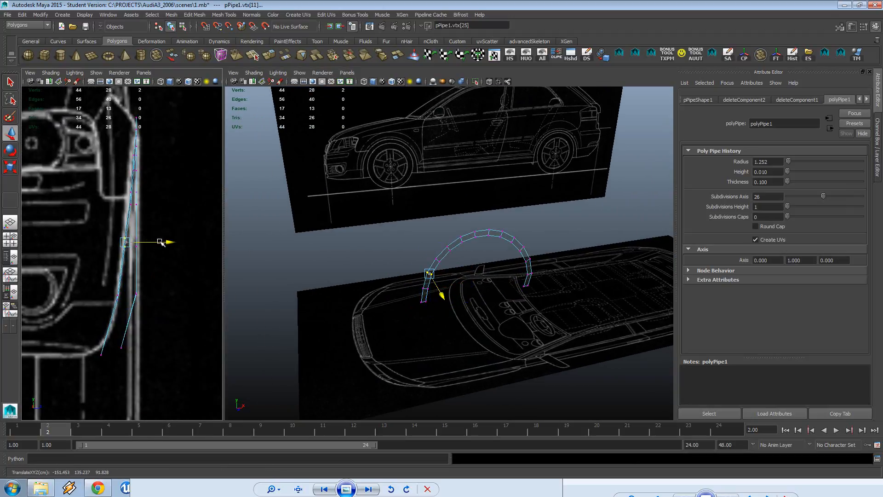
pyautogui.moveTo(160, 242); pyautogui.dragTo(160, 242)
# Step: Fit the vertex pairs on the upper front part of the arch to the front blueprint's outer body line
pyautogui.scroll(2, 460, 272)
pyautogui.moveTo(442, 256); pyautogui.dragTo(417, 275)
pyautogui.keyDown('alt'); pyautogui.moveTo(171, 203); pyautogui.dragTo(170, 205, button='middle'); pyautogui.keyUp('alt')
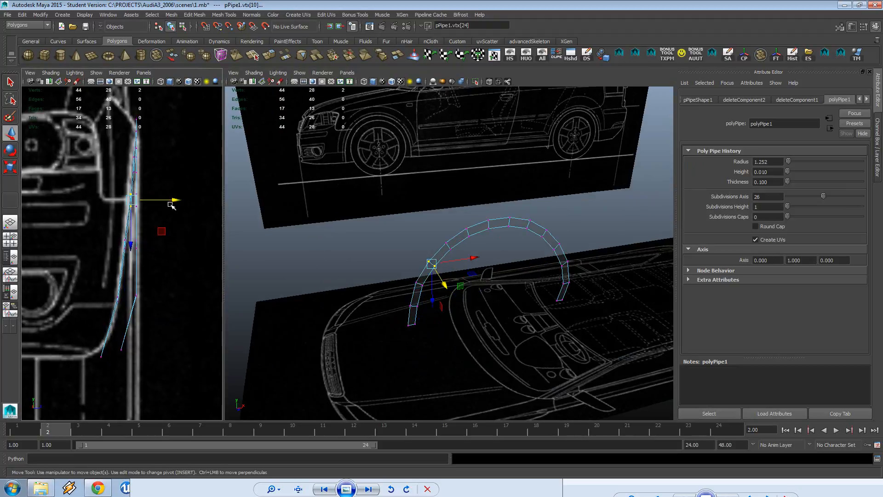
pyautogui.moveTo(170, 202); pyautogui.dragTo(170, 201)
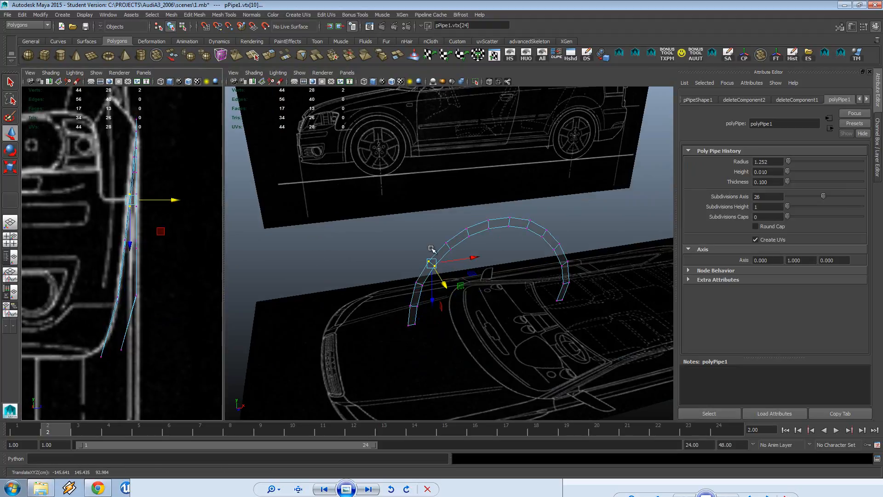
pyautogui.moveTo(461, 240); pyautogui.dragTo(438, 261)
pyautogui.keyDown('alt'); pyautogui.moveTo(152, 208); pyautogui.dragTo(150, 256, button='middle'); pyautogui.keyUp('alt')
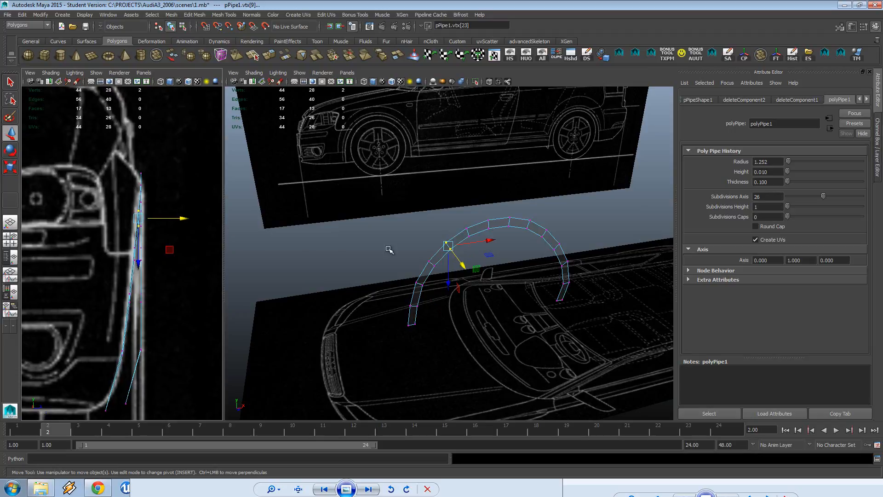
pyautogui.scroll(4, 388, 251)
pyautogui.moveTo(539, 149); pyautogui.dragTo(496, 216)
pyautogui.keyDown('alt'); pyautogui.moveTo(173, 164); pyautogui.dragTo(157, 198, button='middle'); pyautogui.keyUp('alt')
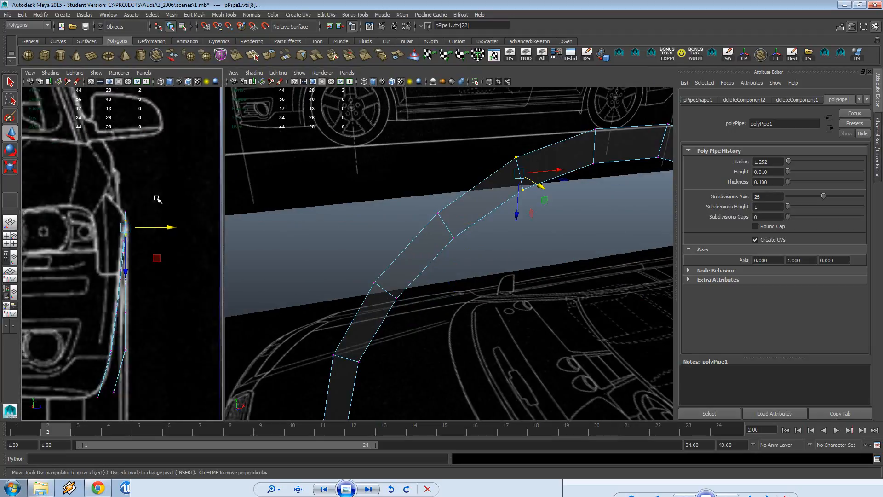
# Step: Nudge the vertex pairs across the crown of the arch sideways to follow the front blueprint's outer body line
pyautogui.scroll(4, 157, 198)
pyautogui.keyDown('alt'); pyautogui.moveTo(562, 166); pyautogui.dragTo(424, 326, button='middle'); pyautogui.keyUp('alt')
pyautogui.keyDown('alt'); pyautogui.moveTo(424, 326); pyautogui.dragTo(405, 305); pyautogui.keyUp('alt')
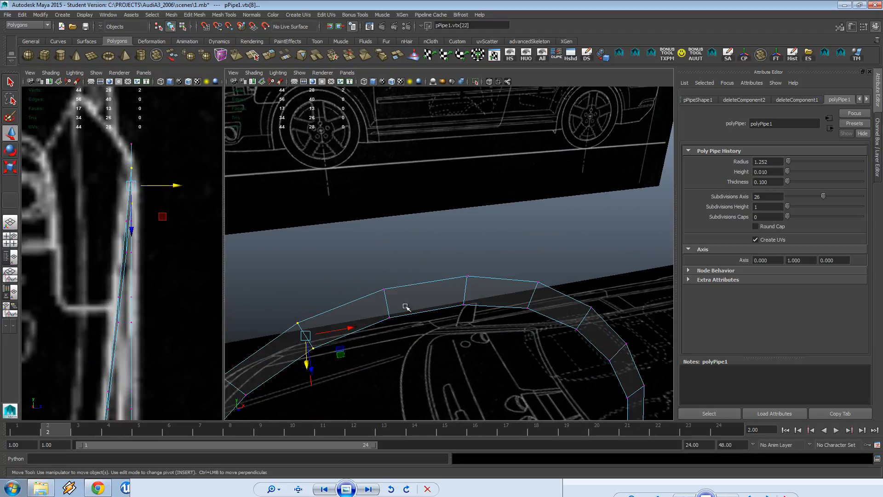
pyautogui.moveTo(416, 260); pyautogui.dragTo(367, 346)
pyautogui.middleClick(155, 165)
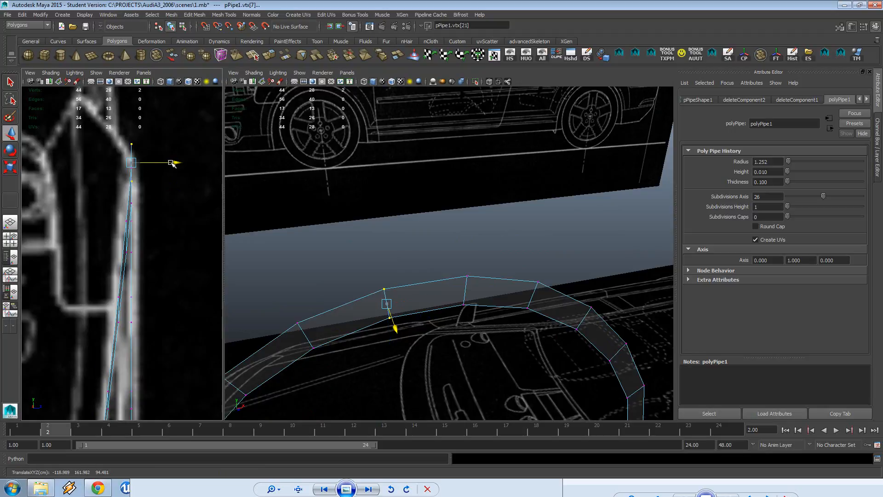
pyautogui.moveTo(477, 272); pyautogui.dragTo(434, 343)
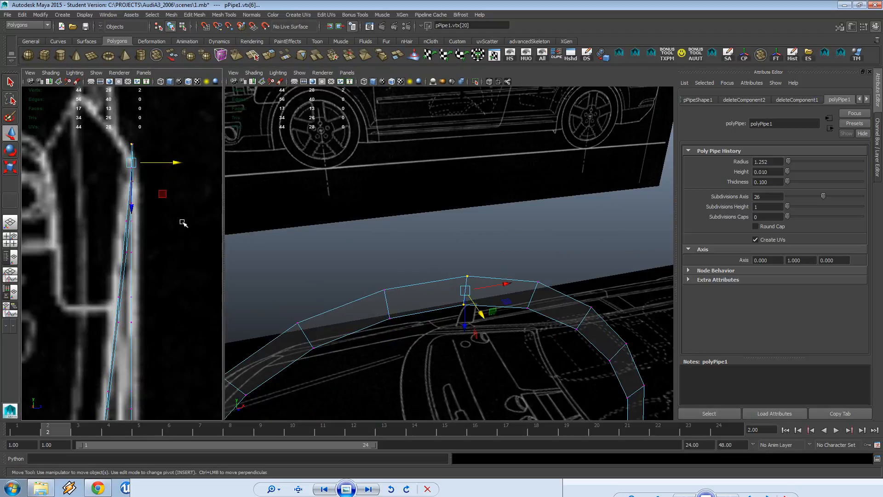
pyautogui.keyDown('alt'); pyautogui.moveTo(182, 223); pyautogui.dragTo(181, 201, button='middle'); pyautogui.keyUp('alt')
pyautogui.scroll(-2, 181, 193)
pyautogui.moveTo(168, 166); pyautogui.dragTo(169, 166)
pyautogui.moveTo(548, 260); pyautogui.dragTo(512, 334)
pyautogui.moveTo(171, 183); pyautogui.dragTo(171, 183)
pyautogui.moveTo(620, 283); pyautogui.dragTo(567, 349)
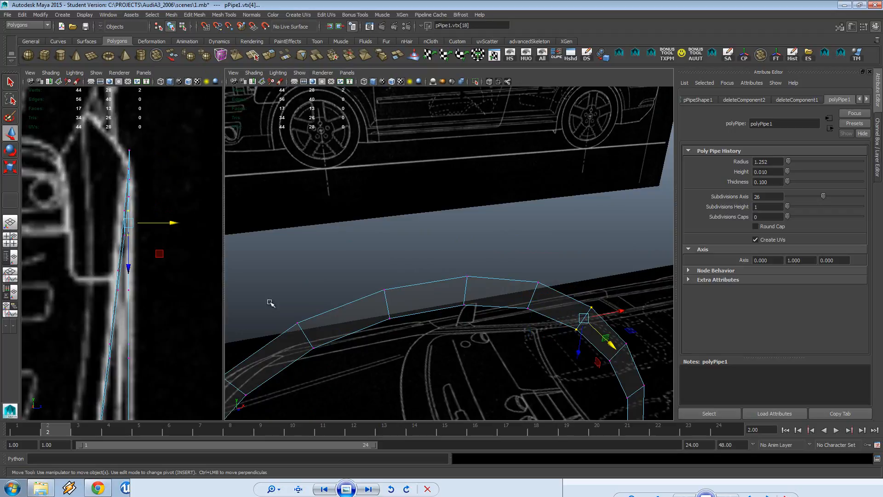
pyautogui.moveTo(166, 214); pyautogui.dragTo(166, 215)
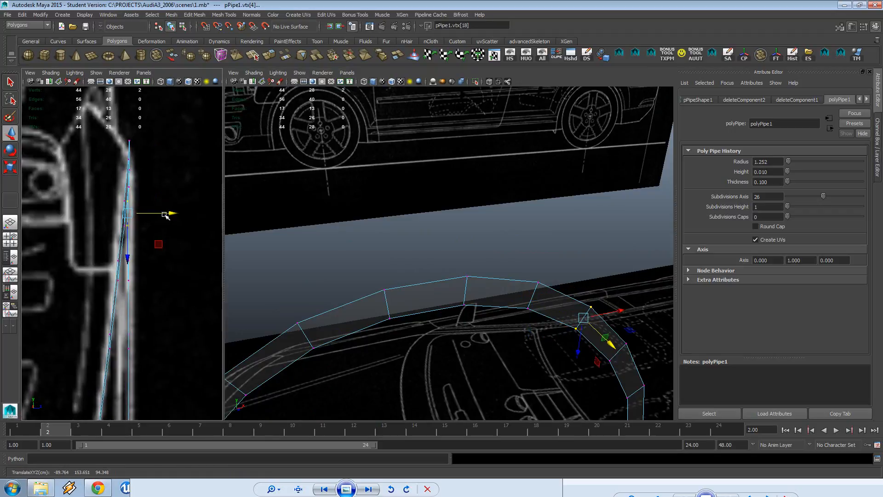
# Step: Shift the two vertex pairs on the upper part of the arch's rear leg slightly inward along the body line
pyautogui.keyDown('alt'); pyautogui.moveTo(602, 324); pyautogui.dragTo(566, 271); pyautogui.keyUp('alt')
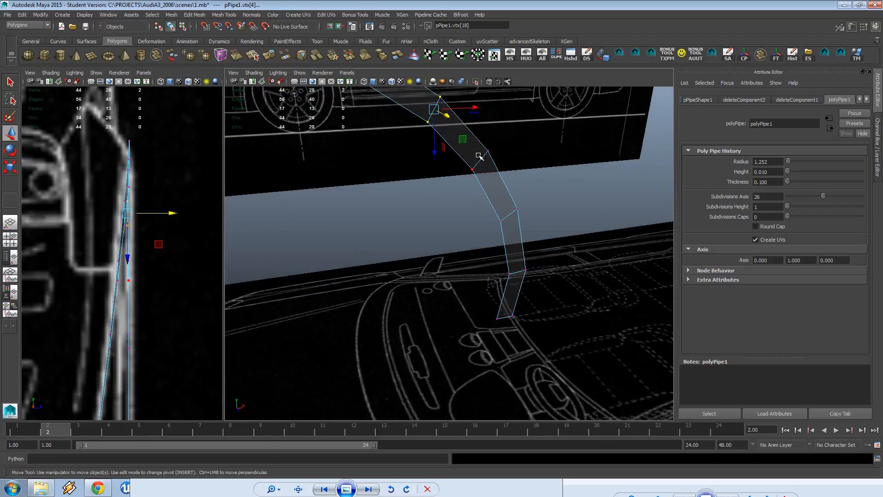
pyautogui.moveTo(500, 134); pyautogui.dragTo(460, 193)
pyautogui.keyDown('alt'); pyautogui.moveTo(176, 224); pyautogui.dragTo(180, 197, button='middle'); pyautogui.keyUp('alt')
pyautogui.moveTo(169, 245); pyautogui.dragTo(167, 248)
pyautogui.click(507, 215)
pyautogui.keyDown('alt'); pyautogui.moveTo(144, 317); pyautogui.dragTo(145, 289, button='middle'); pyautogui.keyUp('alt')
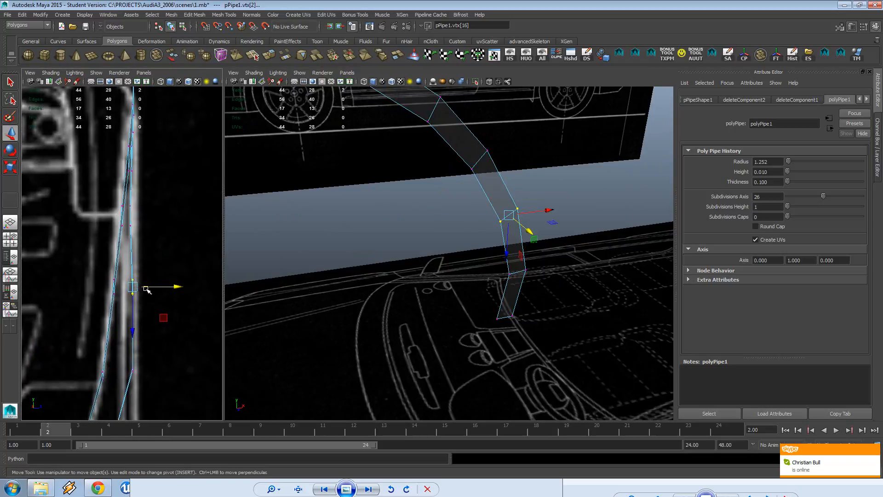
pyautogui.moveTo(176, 288); pyautogui.dragTo(174, 288)
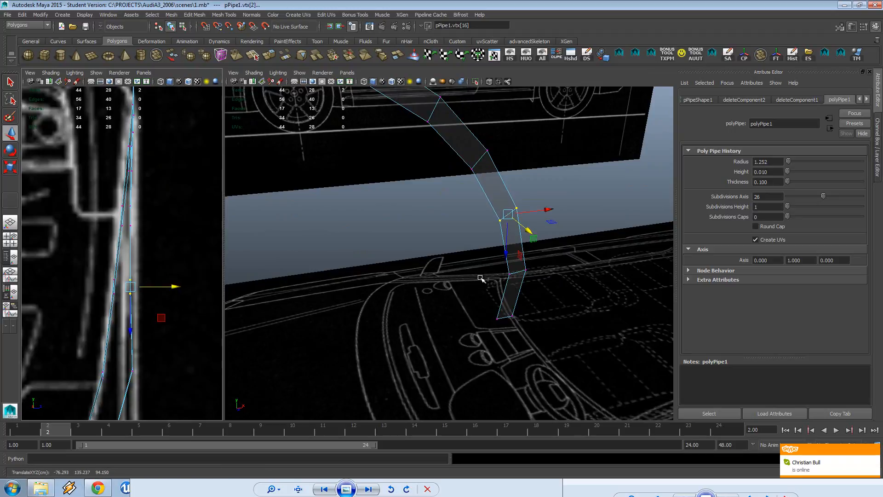
# Step: Move the two lowest vertex pairs of the arch's rear leg inward to follow the body's lower curve
pyautogui.moveTo(556, 301); pyautogui.dragTo(499, 259)
pyautogui.keyDown('alt'); pyautogui.moveTo(150, 333); pyautogui.dragTo(155, 278, button='middle'); pyautogui.keyUp('alt')
pyautogui.moveTo(175, 317); pyautogui.dragTo(164, 318)
pyautogui.keyDown('alt'); pyautogui.moveTo(139, 381); pyautogui.dragTo(146, 345, button='middle'); pyautogui.keyUp('alt')
pyautogui.moveTo(142, 351); pyautogui.dragTo(99, 395)
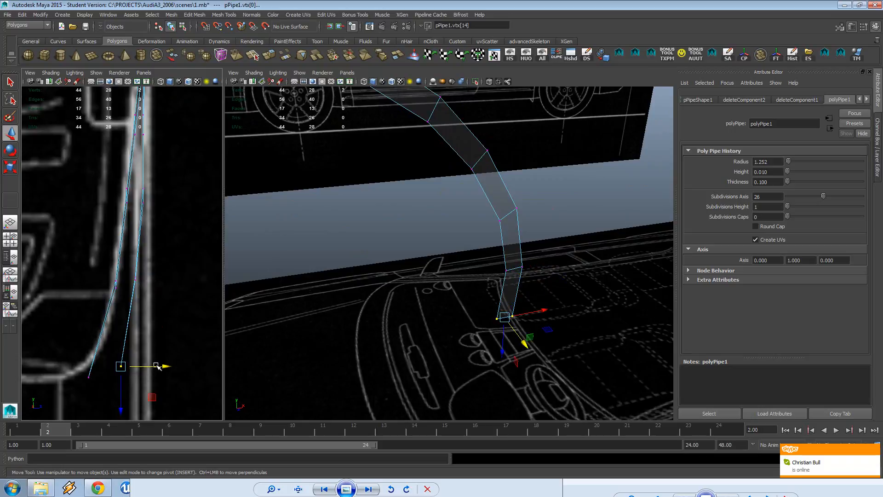
pyautogui.moveTo(158, 366); pyautogui.dragTo(141, 367)
# Step: Refine the two vertex pairs just above the rear leg's end, moving them inward for a smoother curve
pyautogui.moveTo(162, 262); pyautogui.dragTo(122, 298)
pyautogui.moveTo(177, 279); pyautogui.dragTo(169, 280)
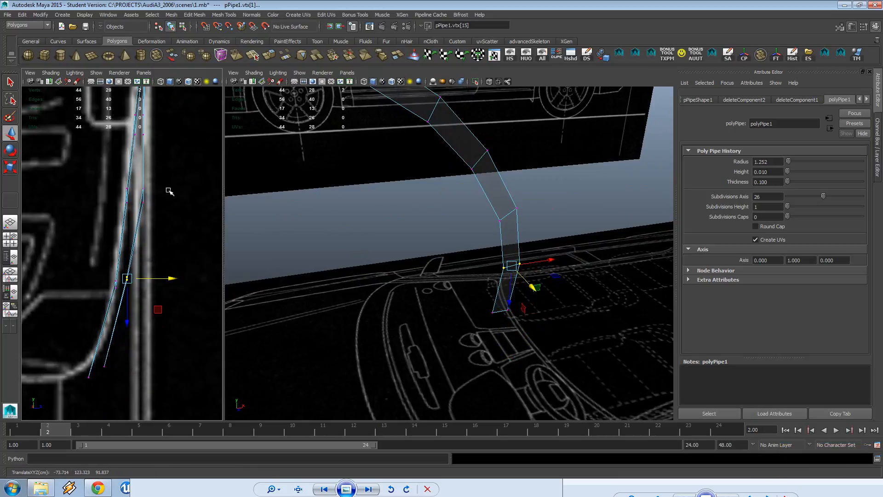
pyautogui.moveTo(169, 181); pyautogui.dragTo(136, 219)
pyautogui.moveTo(179, 196); pyautogui.dragTo(173, 197)
# Step: Return the arch to object mode, clear the selection and show the side blueprint straight on in the wide panel
pyautogui.scroll(-10, 463, 258)
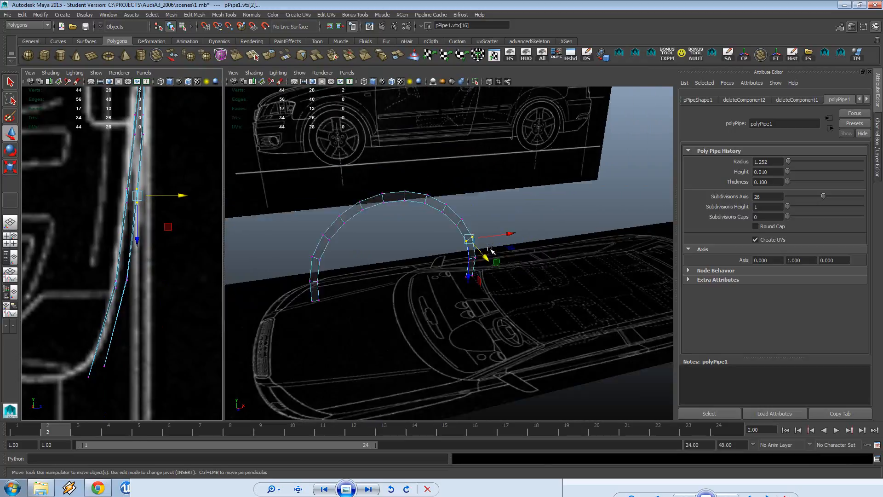
pyautogui.moveTo(462, 258)
pyautogui.keyDown('alt'); pyautogui.mouseDown()
pyautogui.moveTo(487, 258)
pyautogui.moveTo(491, 240)
pyautogui.moveTo(488, 252)
pyautogui.moveTo(456, 260)
pyautogui.moveTo(477, 260)
pyautogui.mouseUp(); pyautogui.keyUp('alt')
pyautogui.press('space')
pyautogui.moveTo(471, 242); pyautogui.dragTo(497, 232, button='right')
pyautogui.click(474, 197)
pyautogui.keyDown('alt'); pyautogui.moveTo(473, 197); pyautogui.dragTo(450, 205); pyautogui.keyUp('alt')
pyautogui.click(449, 206)
pyautogui.click(449, 208)
pyautogui.moveTo(495, 237)
pyautogui.keyDown('alt'); pyautogui.mouseDown()
pyautogui.moveTo(469, 239)
pyautogui.moveTo(516, 240)
pyautogui.moveTo(449, 244)
pyautogui.moveTo(434, 266)
pyautogui.moveTo(489, 247)
pyautogui.mouseUp(); pyautogui.keyUp('alt')
pyautogui.click(490, 233)
pyautogui.press('a')
pyautogui.press('space')
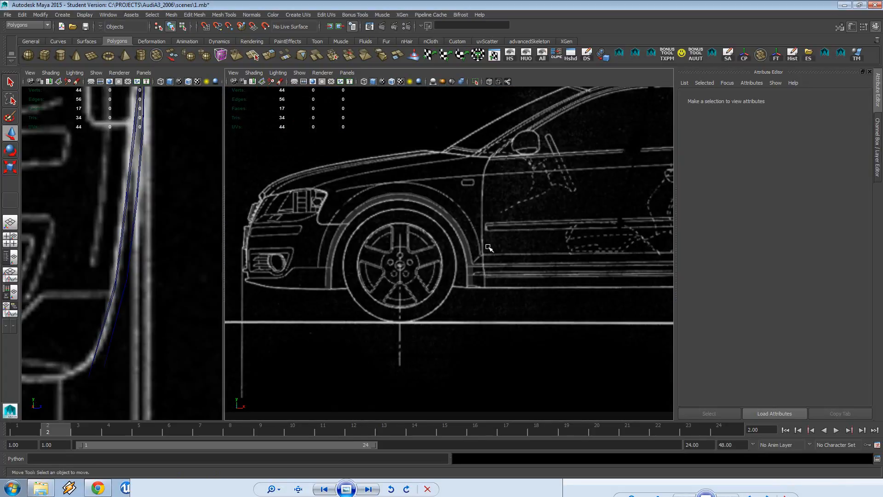
# Step: Display the Channel Box and Layer Editor, return the wide panel to perspective and switch to the Outliner layout
pyautogui.click(422, 221)
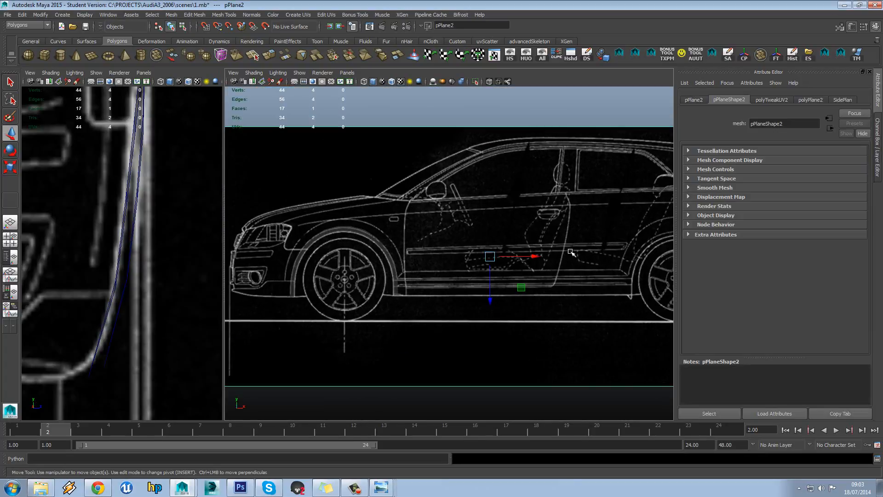
pyautogui.click(468, 114)
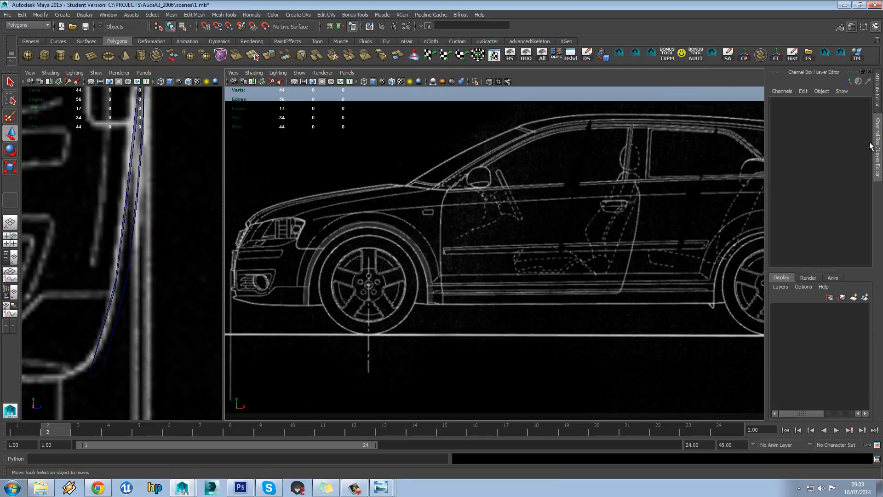
pyautogui.click(877, 141)
pyautogui.press('a')
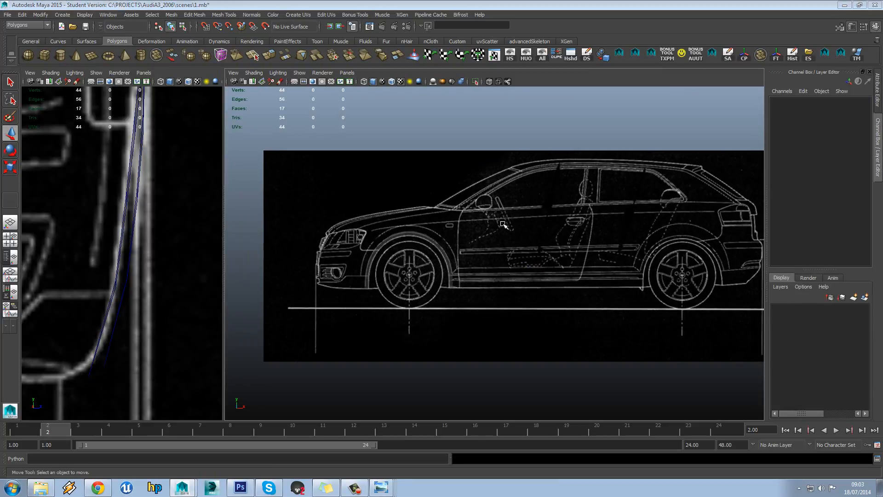
pyautogui.press('space')
pyautogui.moveTo(506, 226)
pyautogui.mouseDown()
pyautogui.moveTo(515, 212)
pyautogui.moveTo(499, 193)
pyautogui.moveTo(516, 211)
pyautogui.moveTo(508, 199)
pyautogui.moveTo(502, 209)
pyautogui.mouseUp()
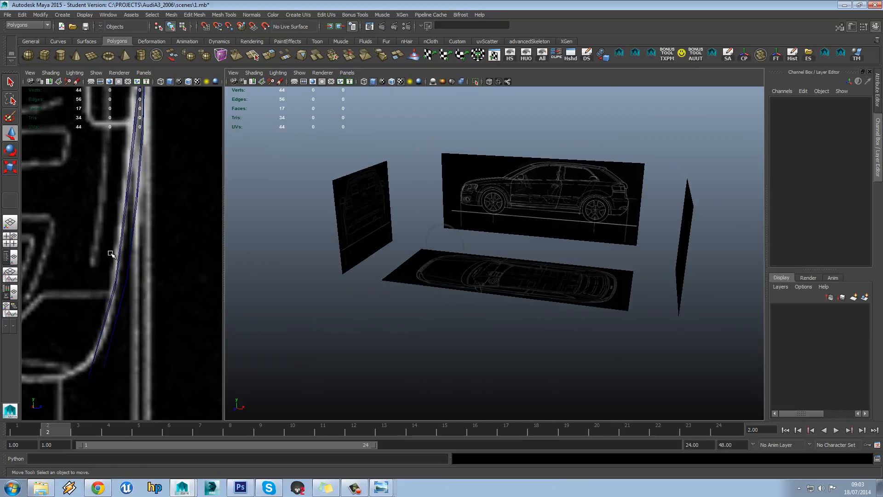
pyautogui.click(10, 258)
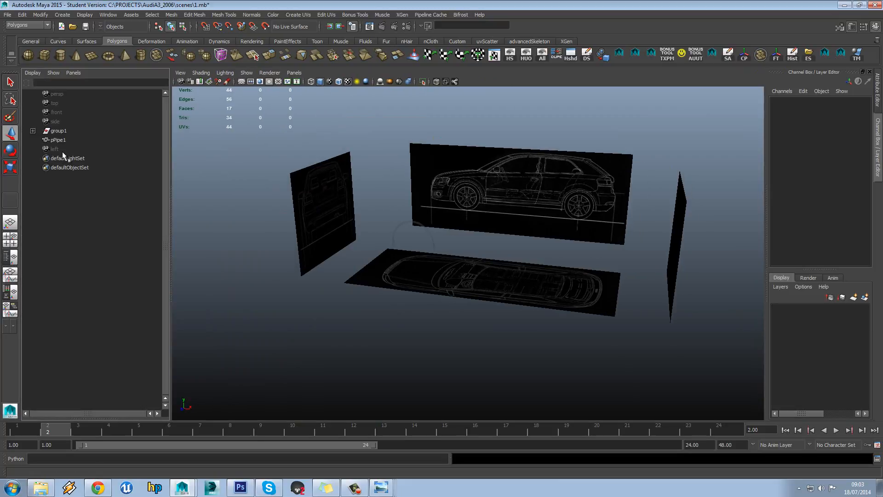
# Step: Assign the blueprint group group1 to a new display layer and set that layer to reference
pyautogui.click(58, 131)
pyautogui.keyDown('alt'); pyautogui.moveTo(508, 227); pyautogui.dragTo(499, 246); pyautogui.keyUp('alt')
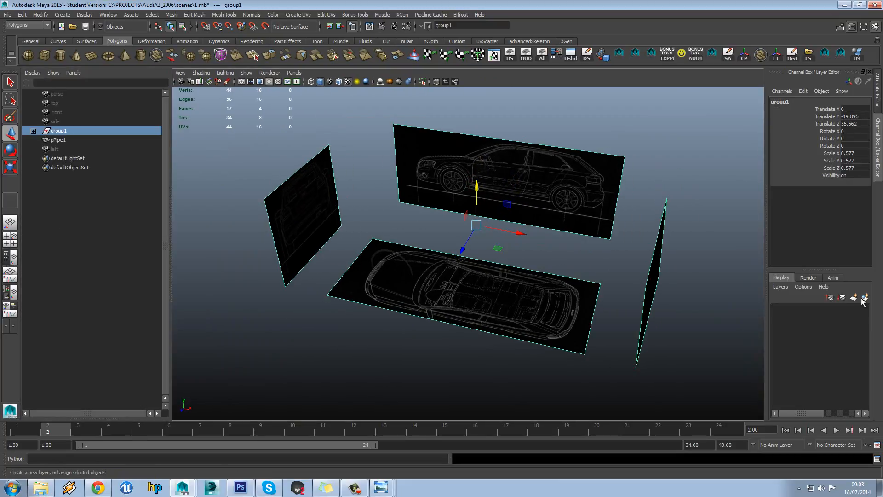
pyautogui.click(863, 298)
pyautogui.click(788, 314)
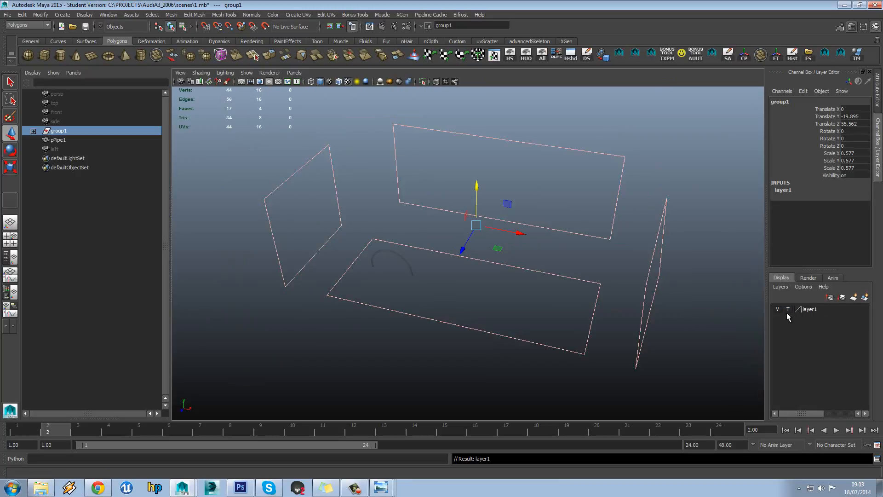
pyautogui.click(788, 314)
pyautogui.click(575, 165)
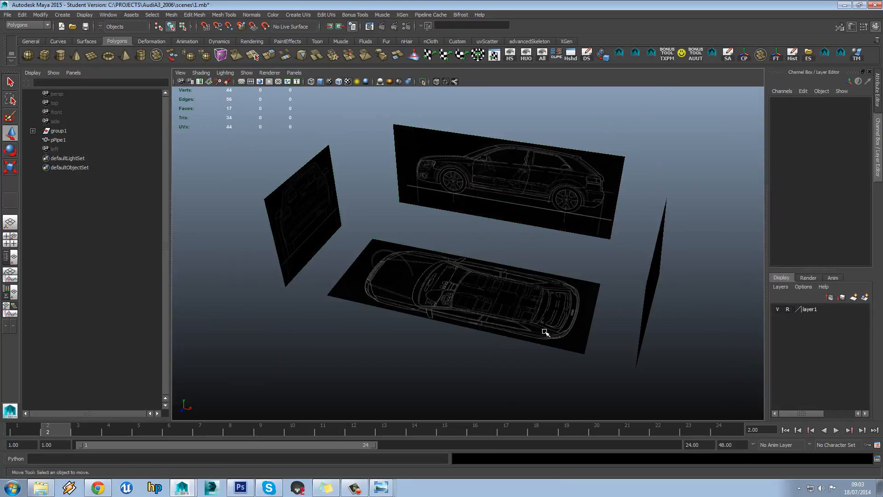
# Step: Create a polygon plane at the origin and scale it uniformly to about 222
pyautogui.keyDown('alt'); pyautogui.moveTo(316, 184); pyautogui.dragTo(470, 203); pyautogui.keyUp('alt')
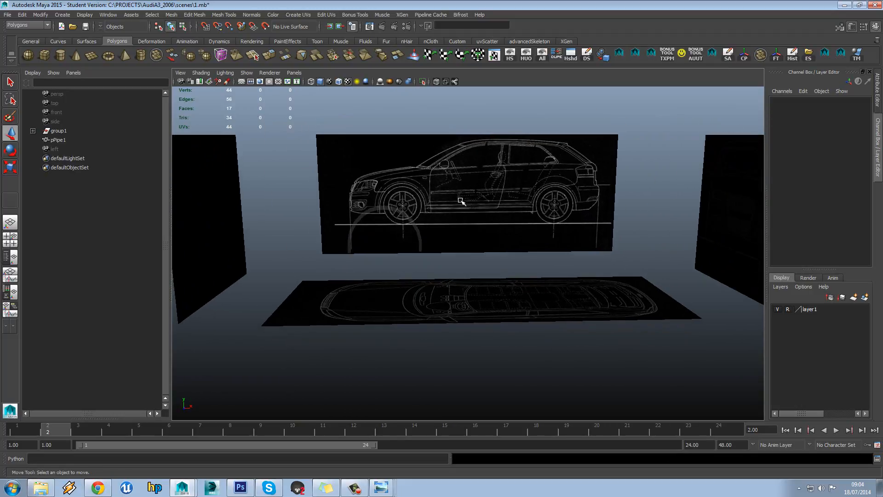
pyautogui.press('space')
pyautogui.moveTo(461, 202); pyautogui.dragTo(461, 203)
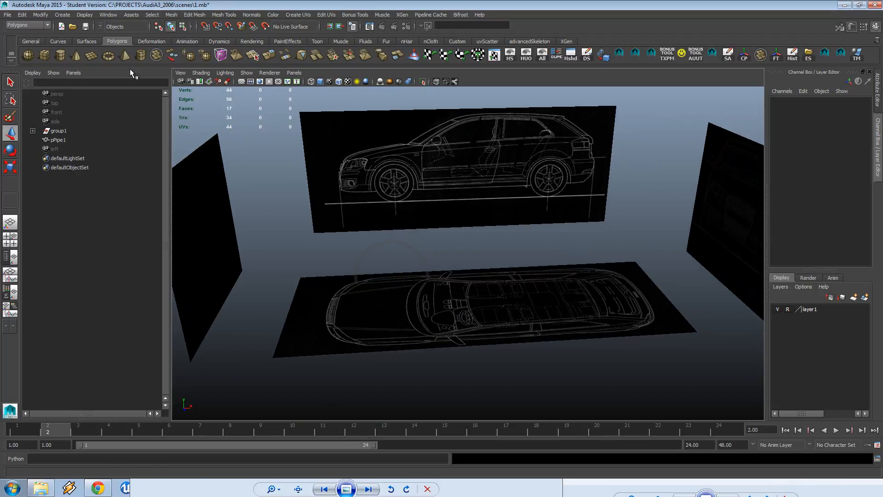
pyautogui.click(91, 55)
pyautogui.click(494, 311)
pyautogui.scroll(2, 495, 311)
pyautogui.press('r')
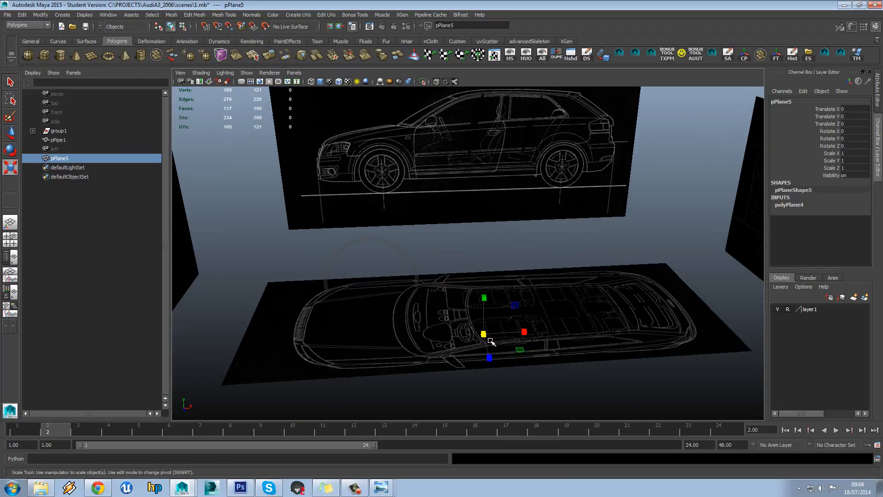
pyautogui.moveTo(483, 334); pyautogui.dragTo(598, 287)
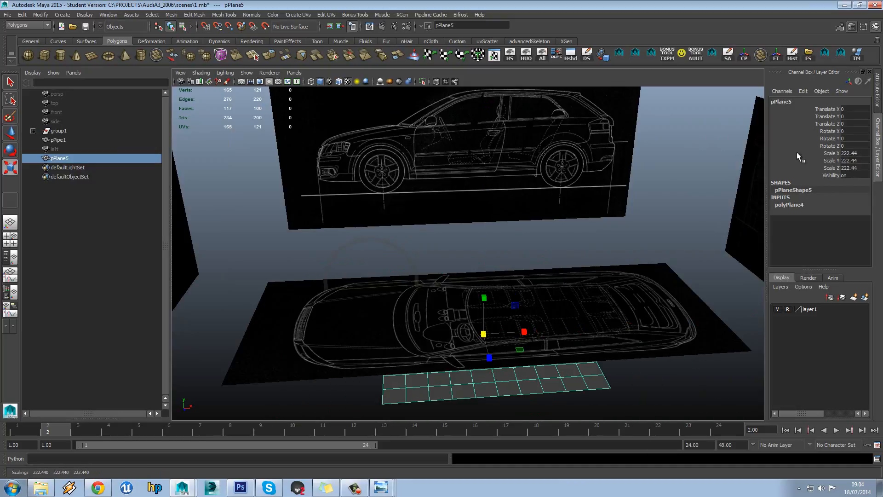
# Step: Set the new plane's width and height subdivisions to 1
pyautogui.click(799, 207)
pyautogui.moveTo(865, 235); pyautogui.dragTo(844, 226)
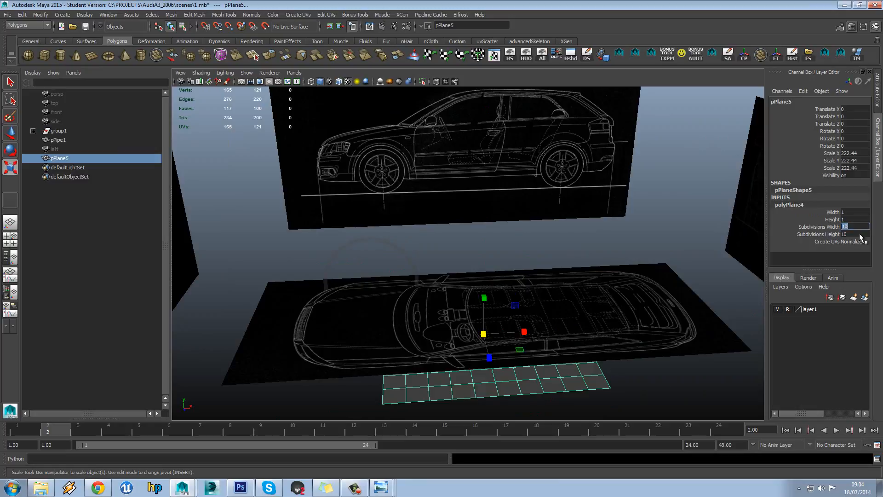
pyautogui.write('1')
pyautogui.press('Return')
# Step: Stand the plane upright at 90 degrees about X, about 160.5 high, and scale it uniformly to about 88.6
pyautogui.keyDown('alt'); pyautogui.moveTo(571, 276); pyautogui.dragTo(580, 247, button='middle'); pyautogui.keyUp('alt')
pyautogui.press('e')
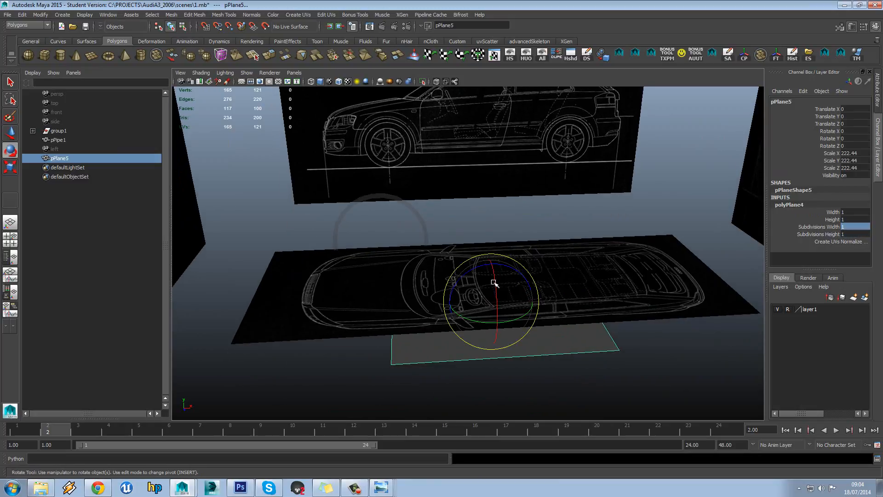
pyautogui.moveTo(495, 278); pyautogui.dragTo(495, 207)
pyautogui.press('w')
pyautogui.press('r')
pyautogui.moveTo(493, 164); pyautogui.dragTo(439, 151)
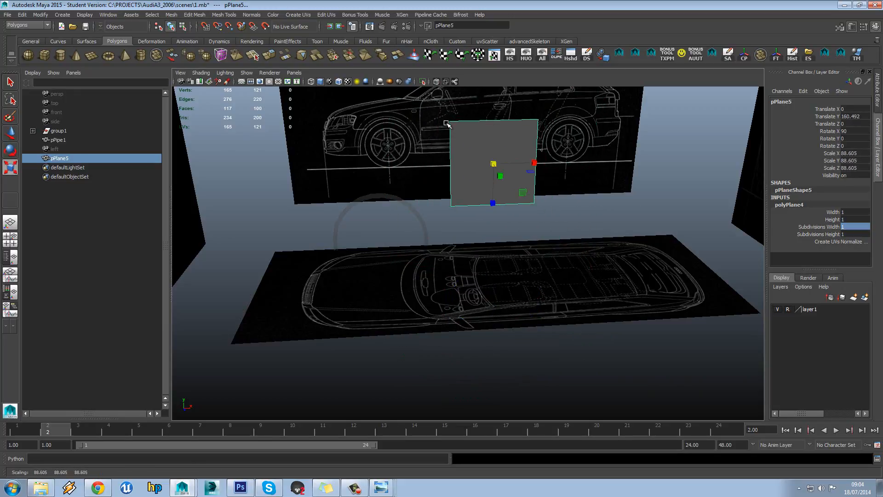
# Step: Switch to Photoshop and add a new layer above the Background photo of the silver car
pyautogui.click(240, 487)
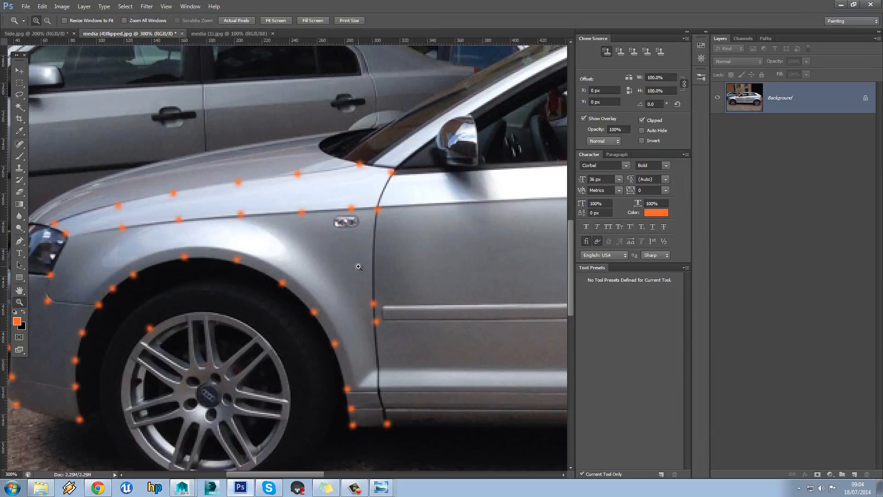
pyautogui.moveTo(287, 475); pyautogui.dragTo(331, 483)
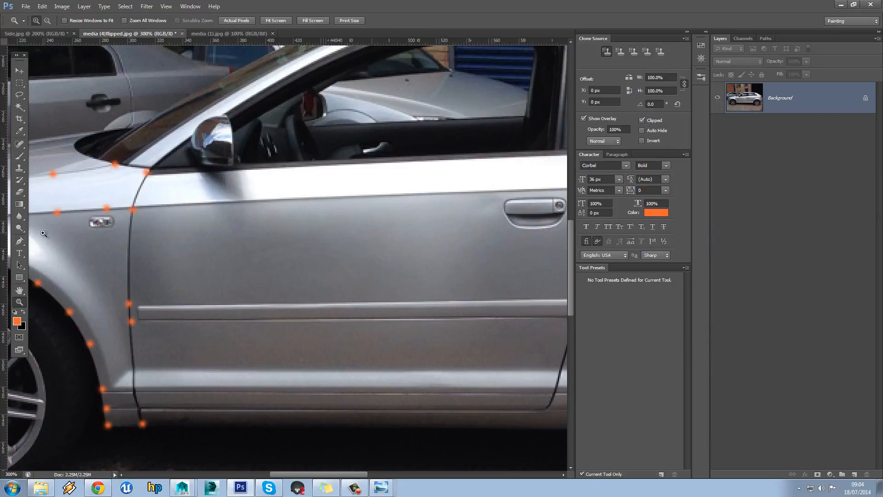
pyautogui.click(20, 156)
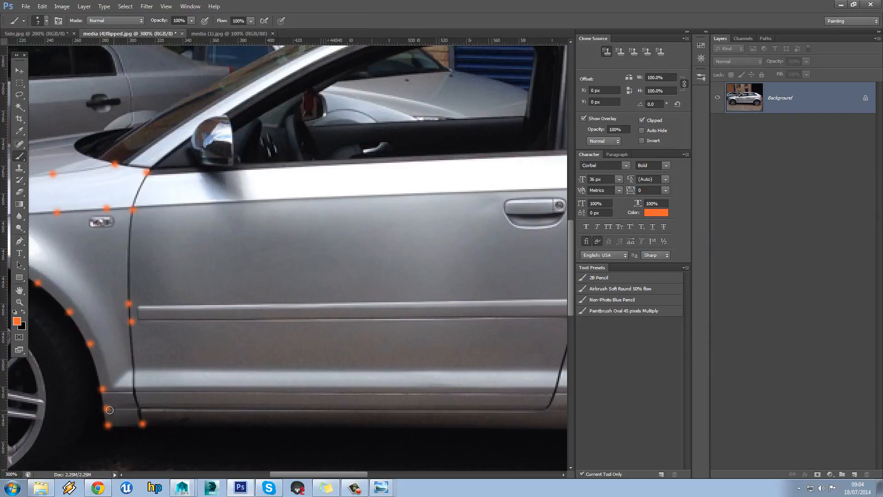
pyautogui.click(19, 192)
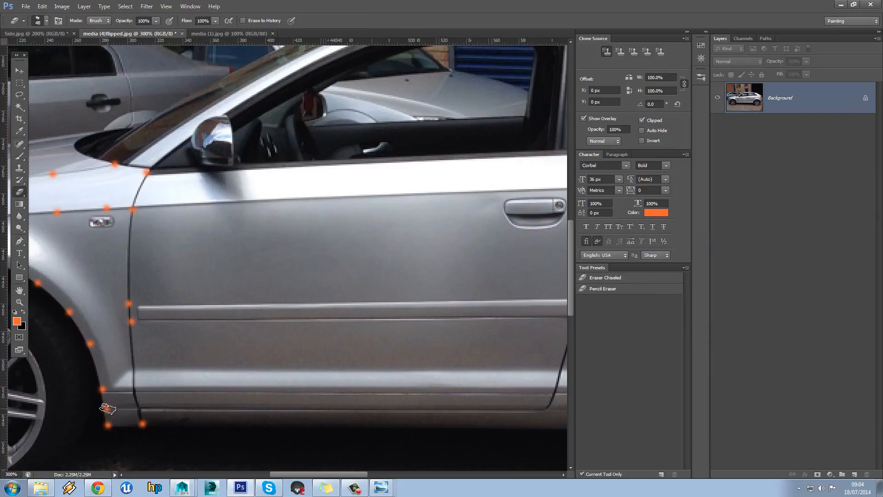
pyautogui.click(25, 159)
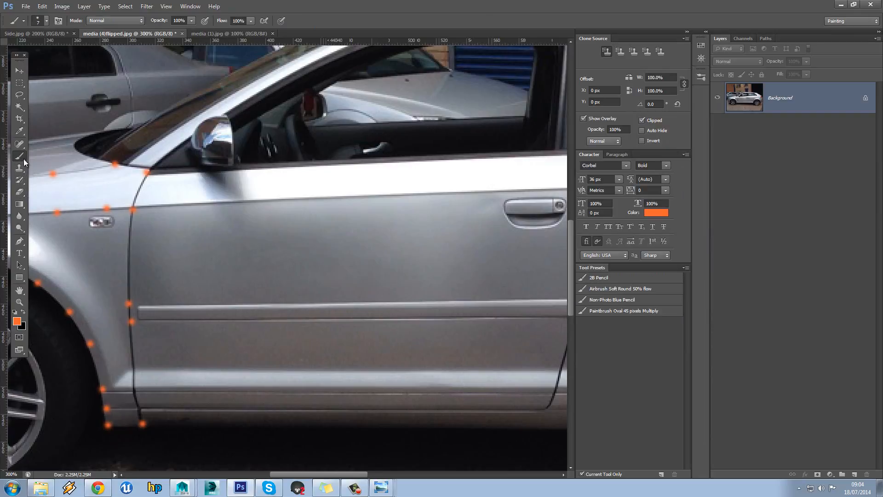
pyautogui.click(855, 475)
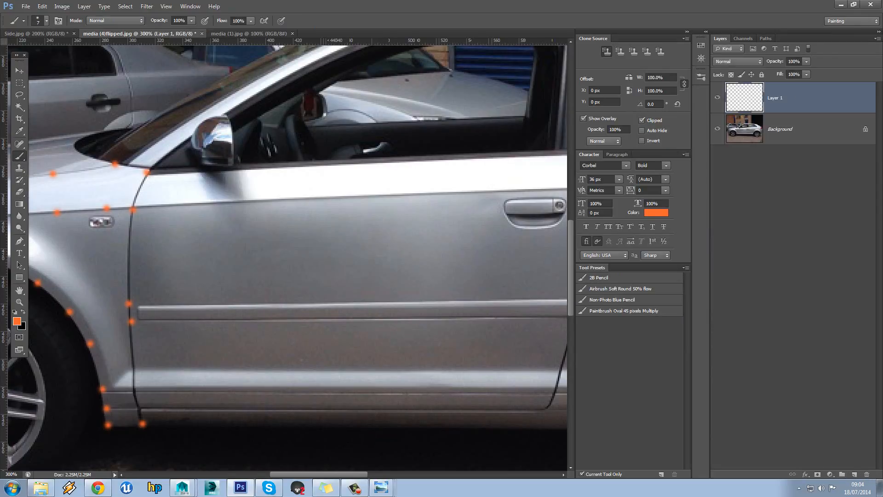
# Step: Clone out the orange dot just above the lowest one behind the front wheel, using a 10 px Clone Stamp
pyautogui.click(19, 168)
pyautogui.rightClick(141, 363)
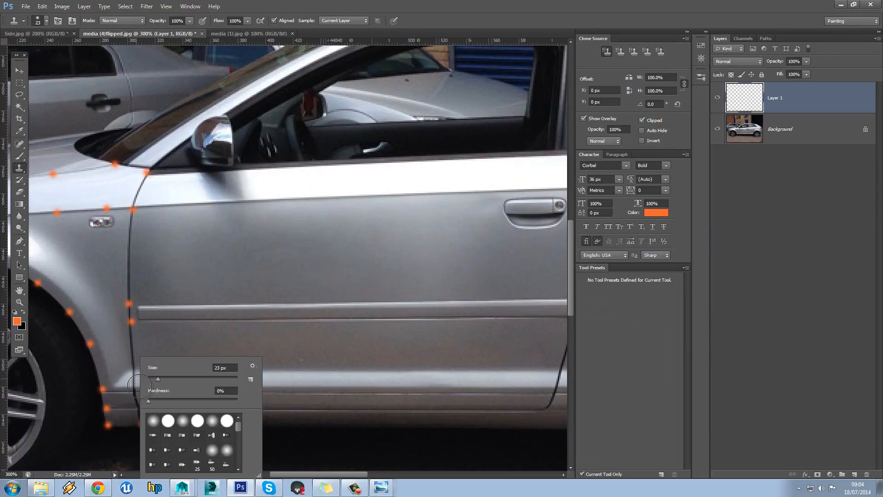
pyautogui.moveTo(153, 376); pyautogui.dragTo(151, 376)
pyautogui.keyDown('alt'); pyautogui.click(114, 401); pyautogui.keyUp('alt')
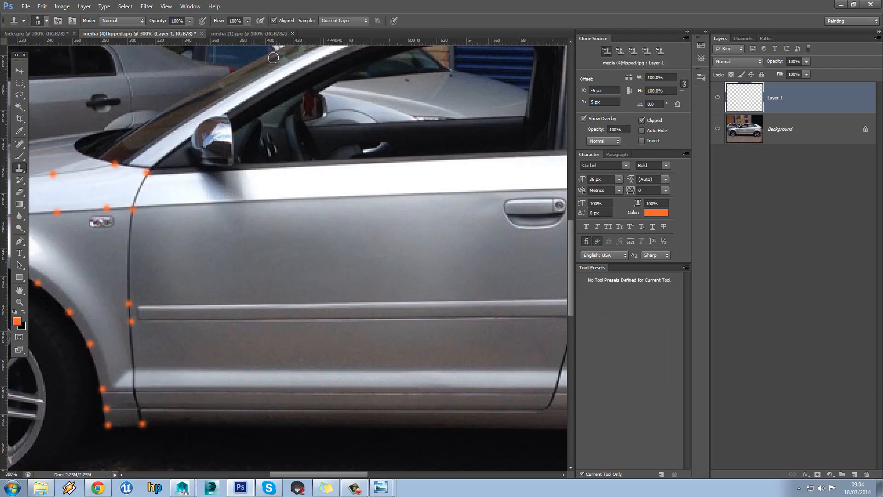
pyautogui.click(343, 20)
pyautogui.click(337, 45)
pyautogui.click(108, 410)
# Step: Paint an orange dot on the front door gap, level with the lower sill crease
pyautogui.click(20, 156)
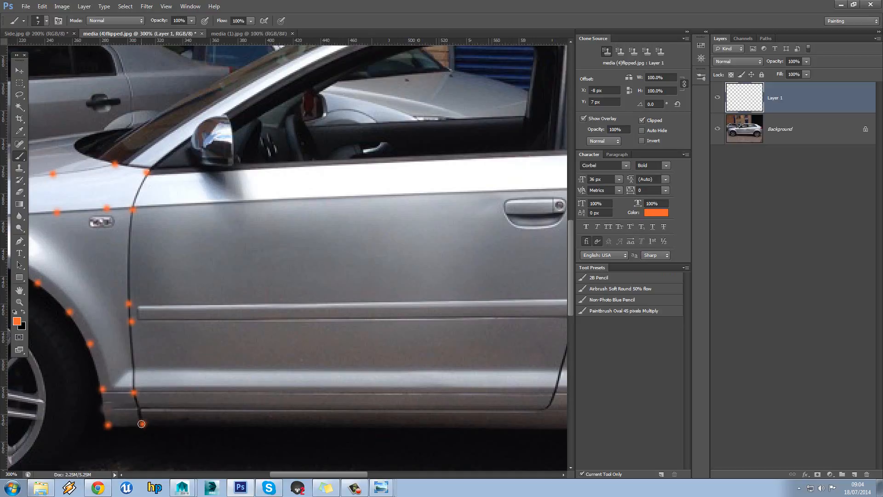
pyautogui.click(134, 392)
# Step: With a 3 px brush at 48% opacity, paint four straight lines joining the wheel-arch dots behind the wheel to the matching dots on the door gap
pyautogui.scroll(-1, 186, 257)
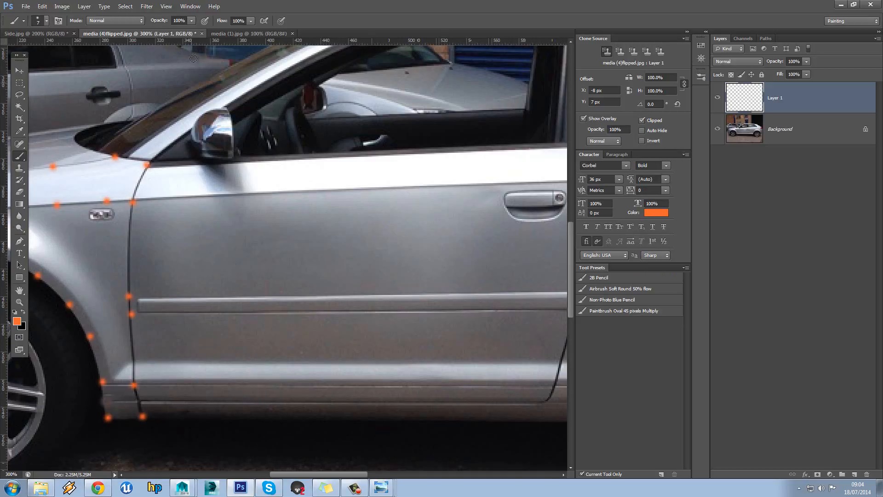
pyautogui.click(192, 20)
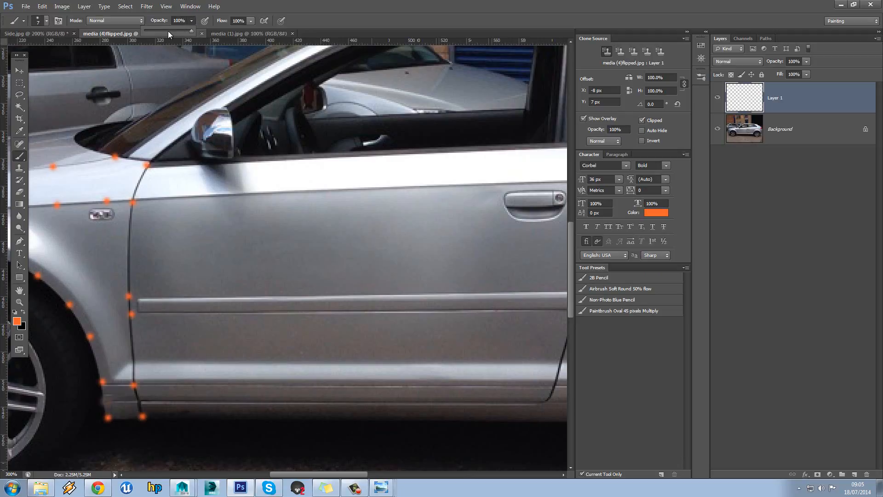
pyautogui.click(210, 223)
pyautogui.press('[')
pyautogui.press('[')
pyautogui.press('[')
pyautogui.keyDown('shift'); pyautogui.click(141, 416); pyautogui.keyUp('shift')
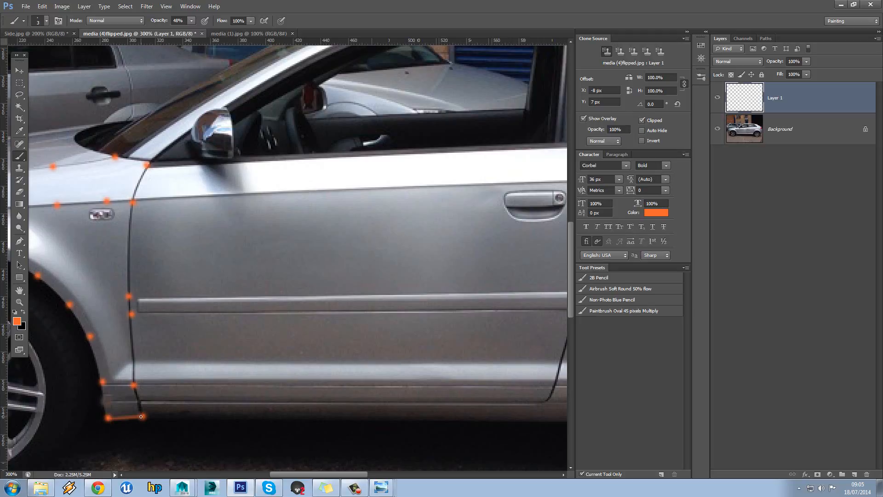
pyautogui.keyDown('shift'); pyautogui.click(134, 385); pyautogui.keyUp('shift')
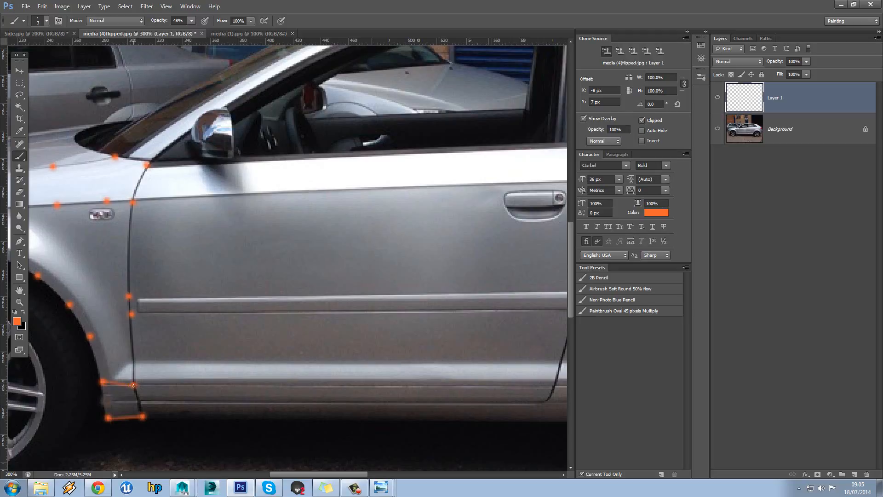
pyautogui.keyDown('shift'); pyautogui.click(90, 336); pyautogui.keyUp('shift')
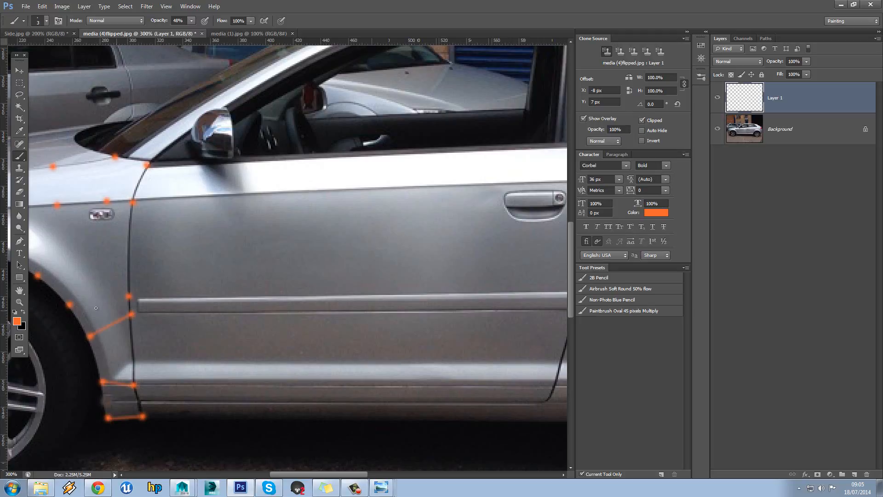
pyautogui.click(128, 296)
pyautogui.keyDown('shift'); pyautogui.click(69, 305); pyautogui.keyUp('shift')
# Step: Paint a line from the wheel arch up to the fender crease, and a continuous line from the windscreen base down to the fender's bottom edge
pyautogui.moveTo(322, 474); pyautogui.dragTo(295, 473)
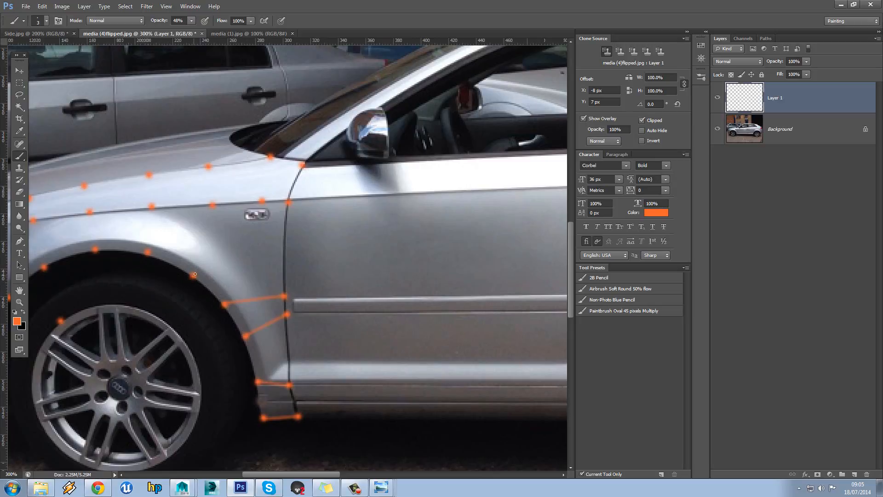
pyautogui.keyDown('shift'); pyautogui.click(214, 203); pyautogui.keyUp('shift')
pyautogui.keyDown('shift'); pyautogui.click(262, 202); pyautogui.keyUp('shift')
pyautogui.keyDown('shift'); pyautogui.click(259, 298); pyautogui.keyUp('shift')
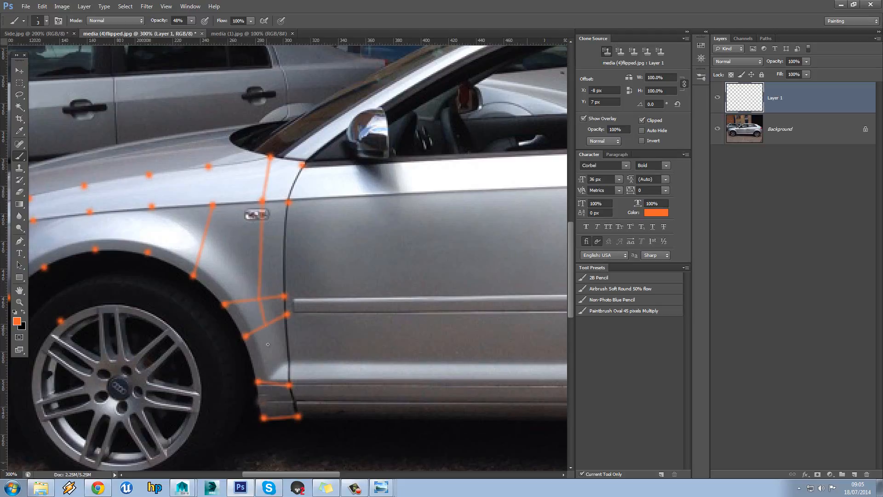
pyautogui.keyDown('shift'); pyautogui.click(274, 381); pyautogui.keyUp('shift')
pyautogui.keyDown('shift'); pyautogui.click(282, 417); pyautogui.keyUp('shift')
# Step: Trace the fender's rear edge along the door gap, from the sill up to the dot below the mirror
pyautogui.keyDown('shift'); pyautogui.click(289, 387); pyautogui.keyUp('shift')
pyautogui.keyDown('shift'); pyautogui.click(288, 316); pyautogui.keyUp('shift')
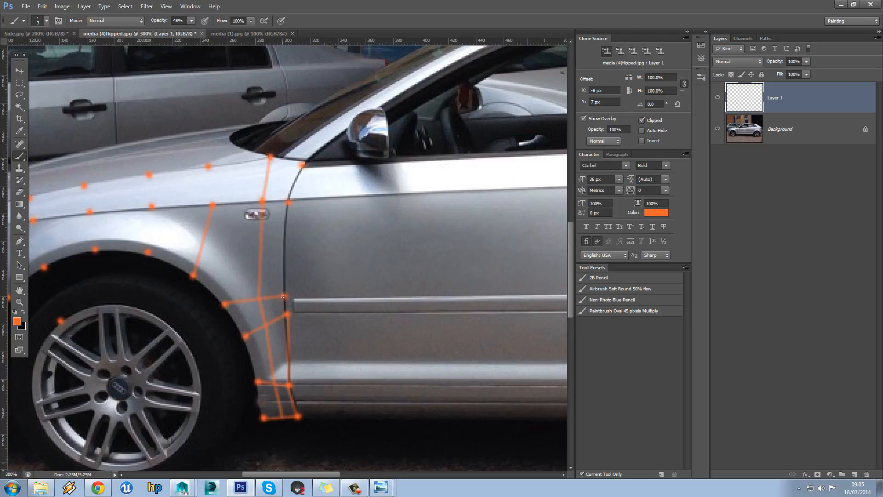
pyautogui.keyDown('shift'); pyautogui.click(284, 296); pyautogui.keyUp('shift')
pyautogui.keyDown('shift'); pyautogui.click(288, 202); pyautogui.keyUp('shift')
pyautogui.keyDown('shift'); pyautogui.click(299, 166); pyautogui.keyUp('shift')
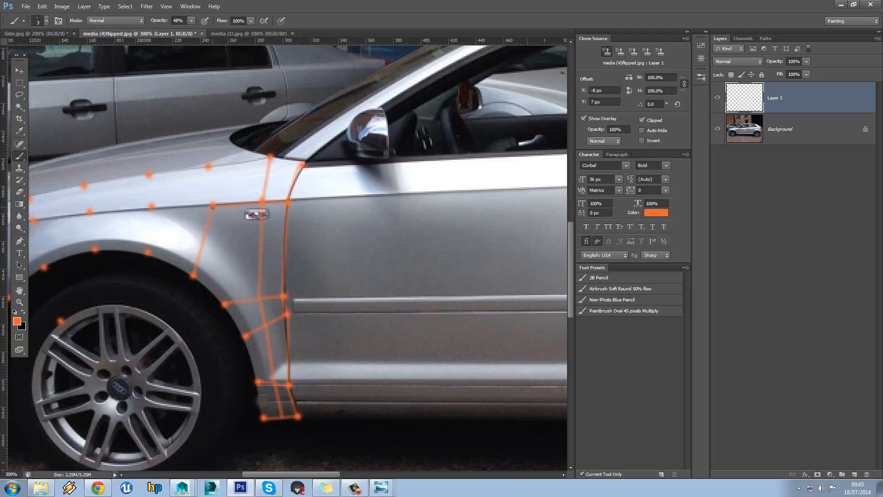
# Step: Paint three lines branching from the middle of the rear fender's vertical line to the door gap, the neighbouring fender line and the wheel arch
pyautogui.keyDown('shift'); pyautogui.click(197, 277); pyautogui.keyUp('shift')
pyautogui.moveTo(260, 247); pyautogui.dragTo(282, 248)
pyautogui.keyDown('shift'); pyautogui.click(204, 237); pyautogui.keyUp('shift')
pyautogui.moveTo(260, 250); pyautogui.dragTo(212, 289)
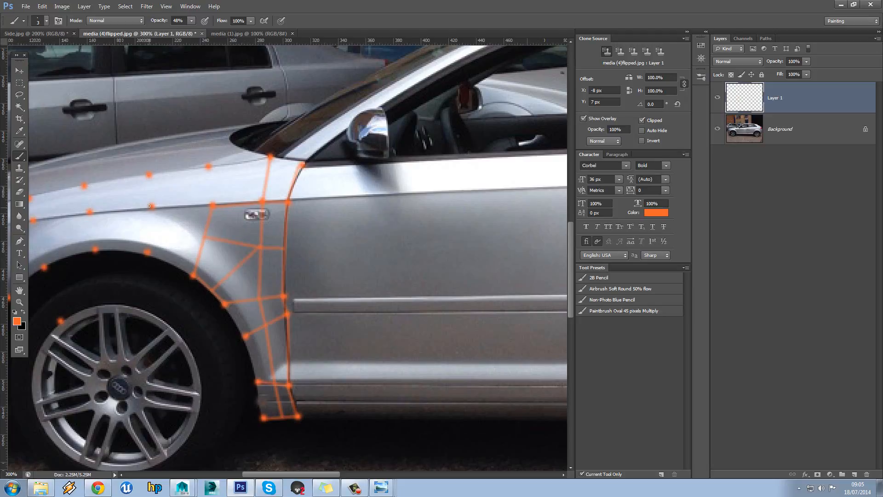
# Step: Paint the next crease-to-arch line forward, extend the branch line across to it, and connect the dots along the fender crease
pyautogui.moveTo(149, 206); pyautogui.dragTo(147, 251)
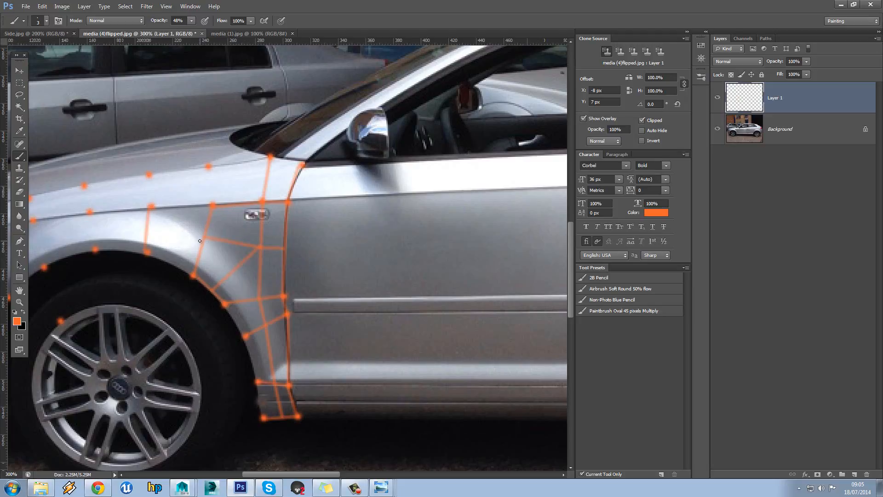
pyautogui.keyDown('shift'); pyautogui.click(148, 222); pyautogui.keyUp('shift')
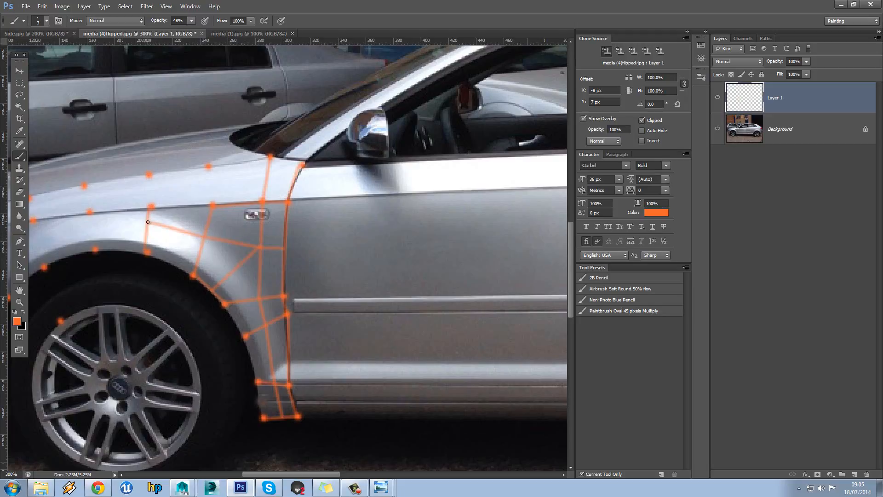
pyautogui.keyDown('shift'); pyautogui.click(214, 205); pyautogui.keyUp('shift')
# Step: Outline the top and front curve of the wheel arch and paint two more lines from it up to the fender crease dots
pyautogui.moveTo(324, 474); pyautogui.dragTo(302, 475)
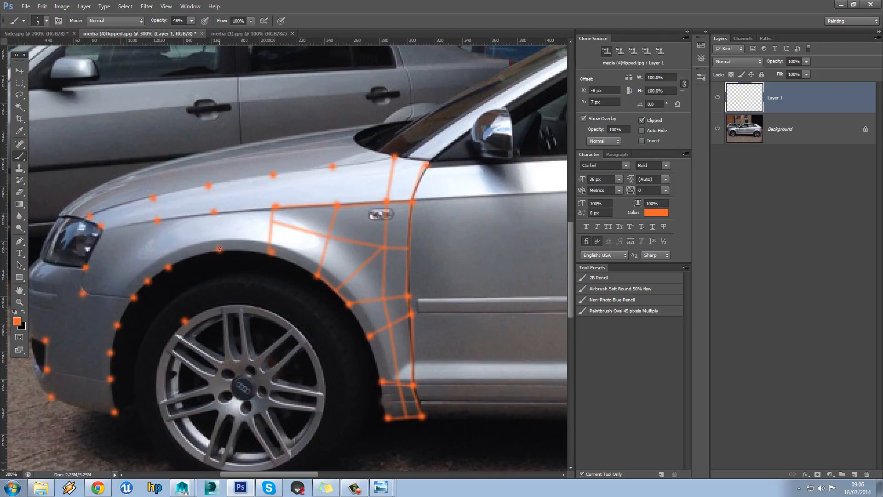
pyautogui.keyDown('shift'); pyautogui.click(271, 252); pyautogui.keyUp('shift')
pyautogui.keyDown('shift'); pyautogui.click(318, 275); pyautogui.keyUp('shift')
pyautogui.keyDown('shift'); pyautogui.click(214, 212); pyautogui.keyUp('shift')
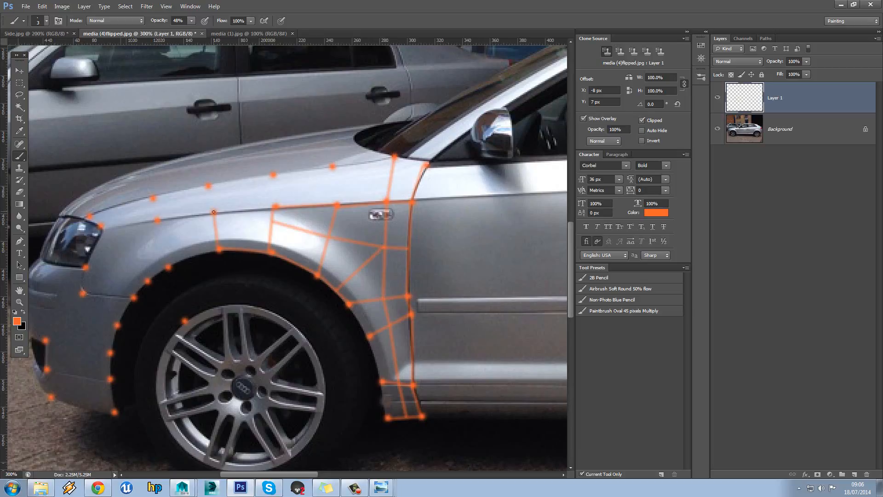
pyautogui.keyDown('shift'); pyautogui.click(158, 221); pyautogui.keyUp('shift')
pyautogui.keyDown('shift'); pyautogui.click(221, 249); pyautogui.keyUp('shift')
pyautogui.keyDown('shift'); pyautogui.click(145, 280); pyautogui.keyUp('shift')
pyautogui.keyDown('shift'); pyautogui.click(133, 297); pyautogui.keyUp('shift')
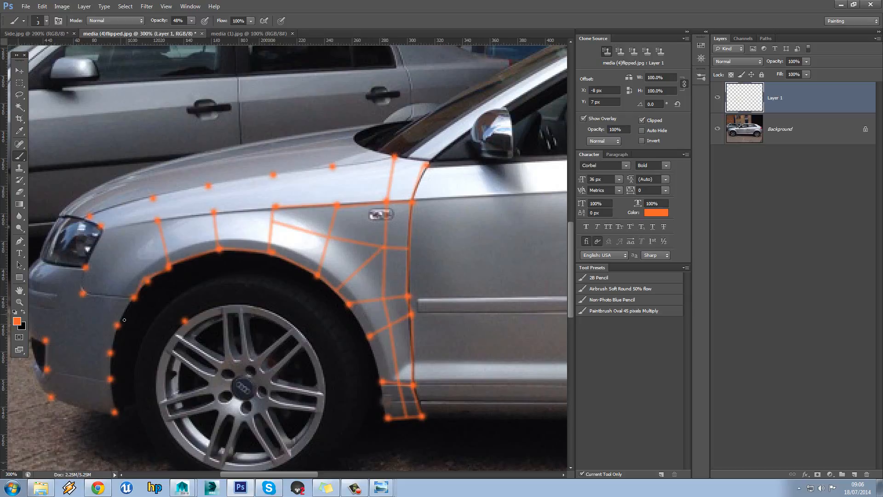
# Step: Finish the wheel-arch outline by connecting the dots down to the bottom edge in front of and behind the wheel
pyautogui.keyDown('shift'); pyautogui.click(118, 326); pyautogui.keyUp('shift')
pyautogui.keyDown('shift'); pyautogui.click(110, 353); pyautogui.keyUp('shift')
pyautogui.keyDown('shift'); pyautogui.click(111, 380); pyautogui.keyUp('shift')
pyautogui.keyDown('shift'); pyautogui.click(115, 411); pyautogui.keyUp('shift')
pyautogui.keyDown('shift'); pyautogui.click(368, 337); pyautogui.keyUp('shift')
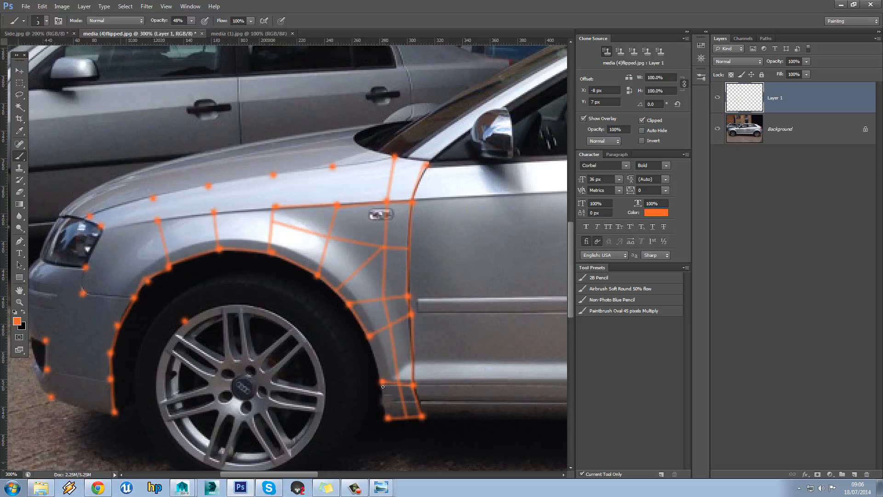
pyautogui.keyDown('shift'); pyautogui.click(383, 383); pyautogui.keyUp('shift')
pyautogui.keyDown('shift'); pyautogui.click(387, 418); pyautogui.keyUp('shift')
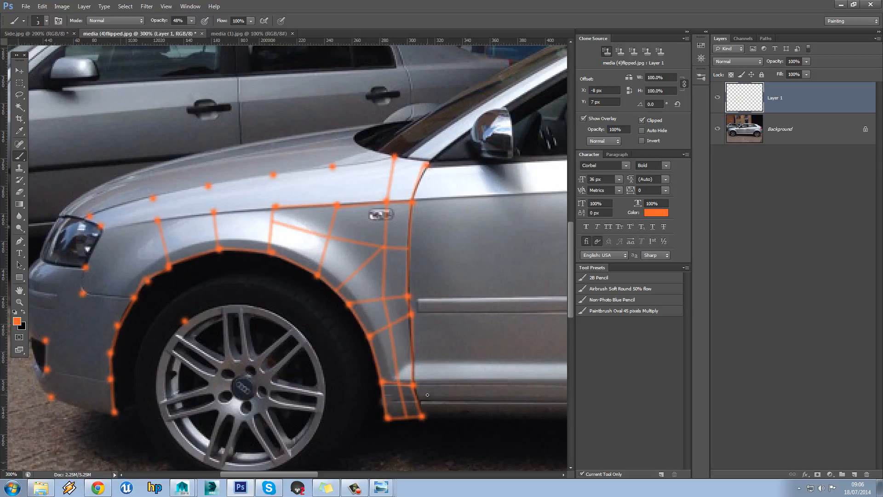
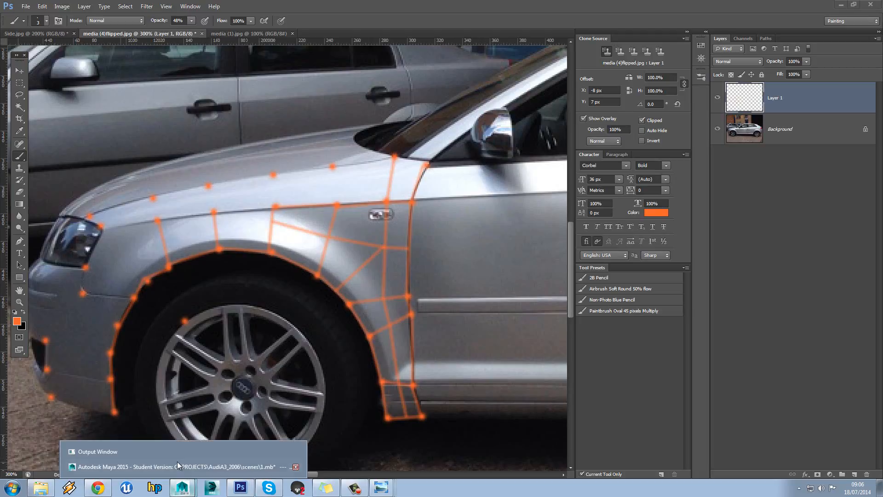
# Step: Switch to Maya, show the plane against the car's side blueprint in the side-on view, and turn on X-ray display for the plane
pyautogui.click(178, 461)
pyautogui.press('Return')
pyautogui.keyDown('alt'); pyautogui.moveTo(483, 194); pyautogui.dragTo(454, 238, button='middle'); pyautogui.keyUp('alt')
pyautogui.keyDown('alt'); pyautogui.moveTo(454, 237); pyautogui.dragTo(450, 211); pyautogui.keyUp('alt')
pyautogui.press('space')
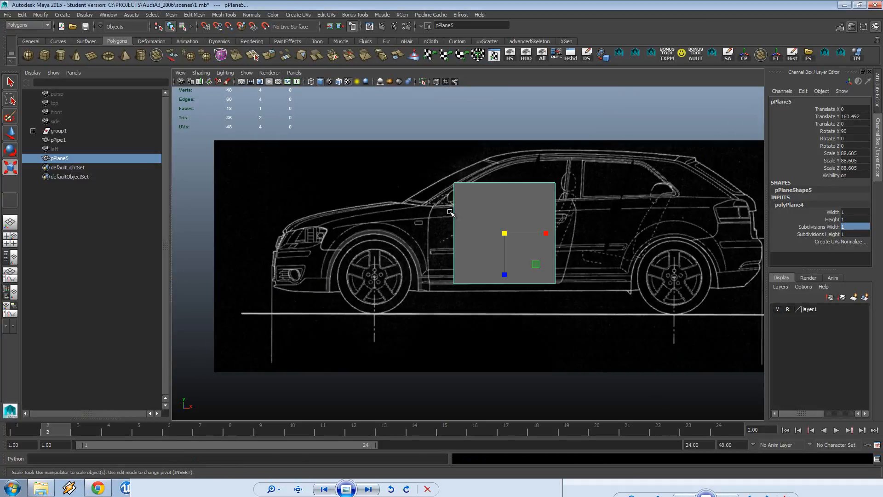
pyautogui.keyDown('alt'); pyautogui.moveTo(505, 238); pyautogui.dragTo(443, 237, button='middle'); pyautogui.keyUp('alt')
pyautogui.keyDown('alt'); pyautogui.moveTo(442, 237); pyautogui.dragTo(622, 72, button='right'); pyautogui.keyUp('alt')
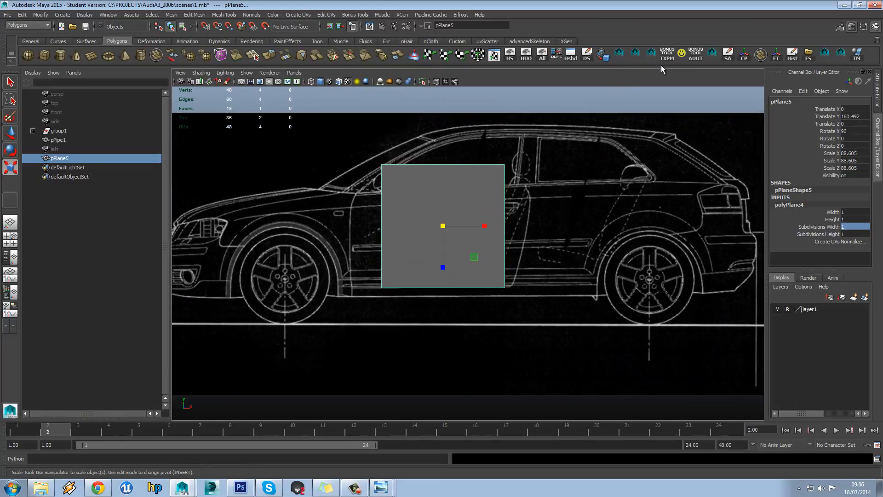
pyautogui.click(695, 59)
pyautogui.click(815, 100)
pyautogui.click(669, 60)
pyautogui.click(667, 59)
pyautogui.scroll(3, 460, 195)
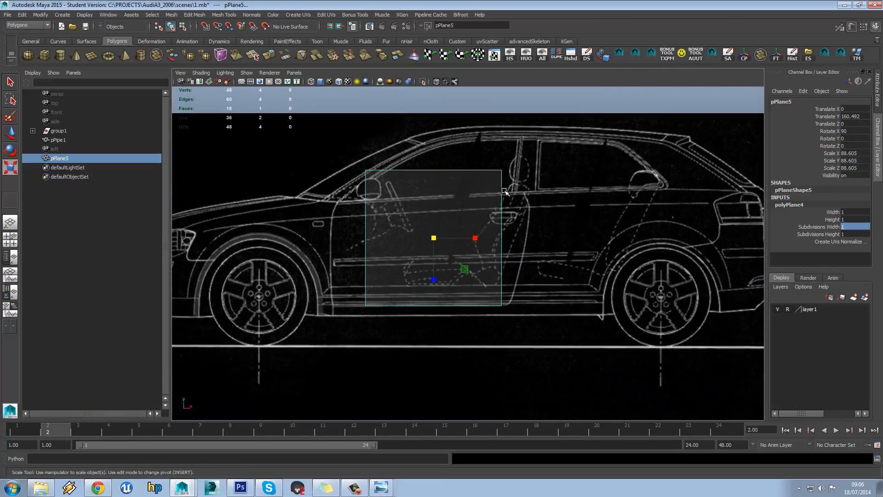
# Step: Move the plane over the front door to about X -22.4, Y 154.1, lining its front edge up with the door gap
pyautogui.press('w')
pyautogui.moveTo(425, 275); pyautogui.dragTo(424, 286)
pyautogui.moveTo(468, 249); pyautogui.dragTo(428, 251)
# Step: Move the plane's two upper vertices to the door's upper corners at the window line, and its lower rear vertex back under the door's rear edge
pyautogui.scroll(2, 460, 250)
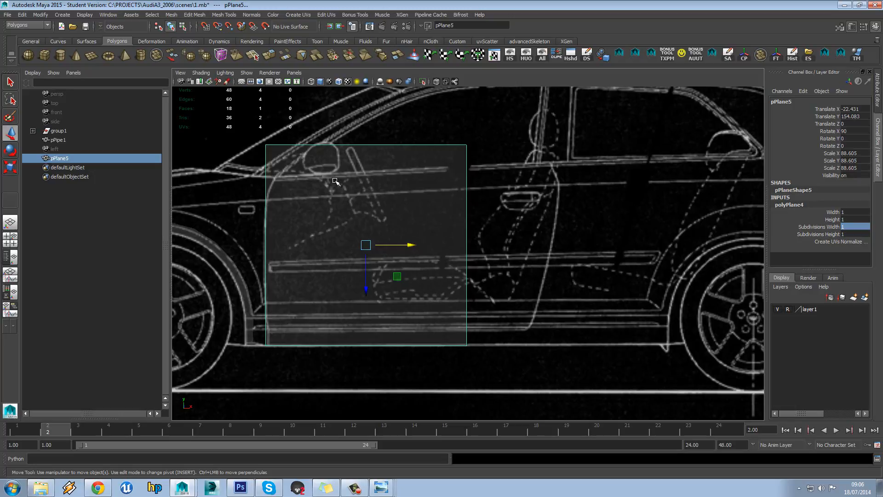
pyautogui.press('F9')
pyautogui.click(265, 145)
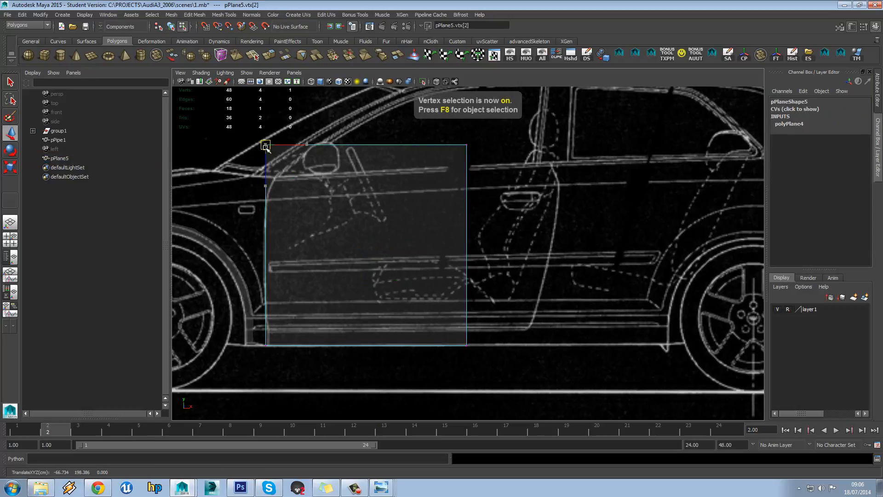
pyautogui.moveTo(266, 146); pyautogui.dragTo(276, 179)
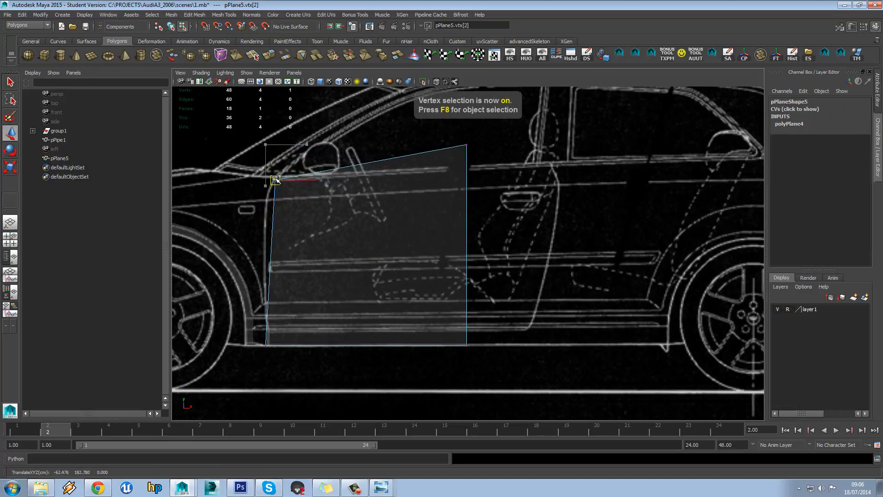
pyautogui.click(466, 145)
pyautogui.moveTo(467, 146); pyautogui.dragTo(549, 162)
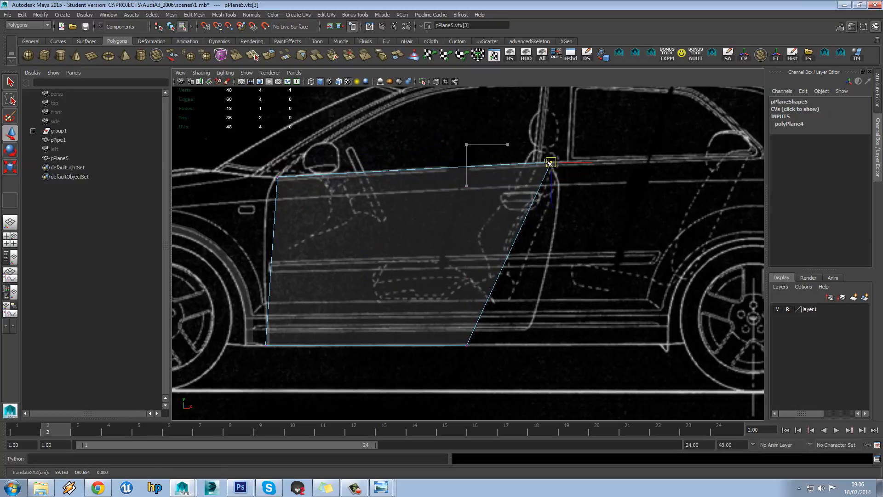
pyautogui.moveTo(442, 313); pyautogui.dragTo(503, 384)
pyautogui.moveTo(512, 345); pyautogui.dragTo(565, 348)
# Step: Insert four horizontal edge loops across the door plane: at the body crease, along both edges of the side moulding, and at the lower sill line
pyautogui.moveTo(379, 171); pyautogui.dragTo(381, 229, button='right')
pyautogui.click(378, 169)
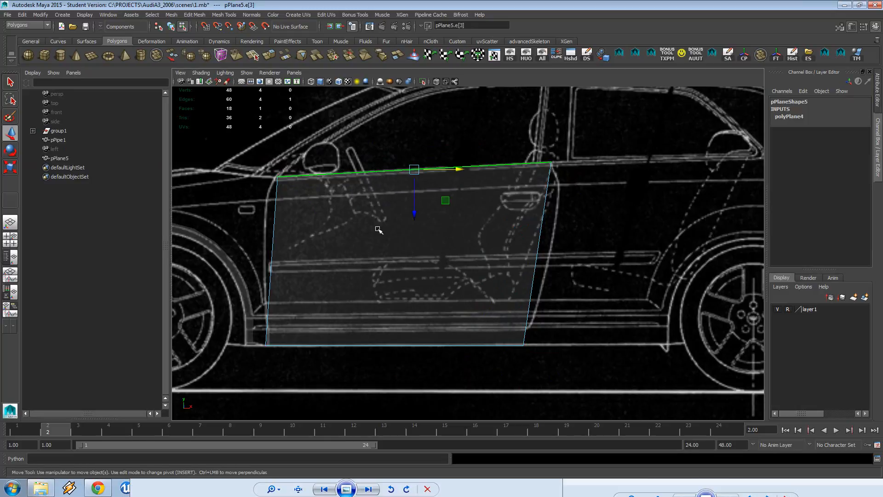
pyautogui.doubleClick(276, 203)
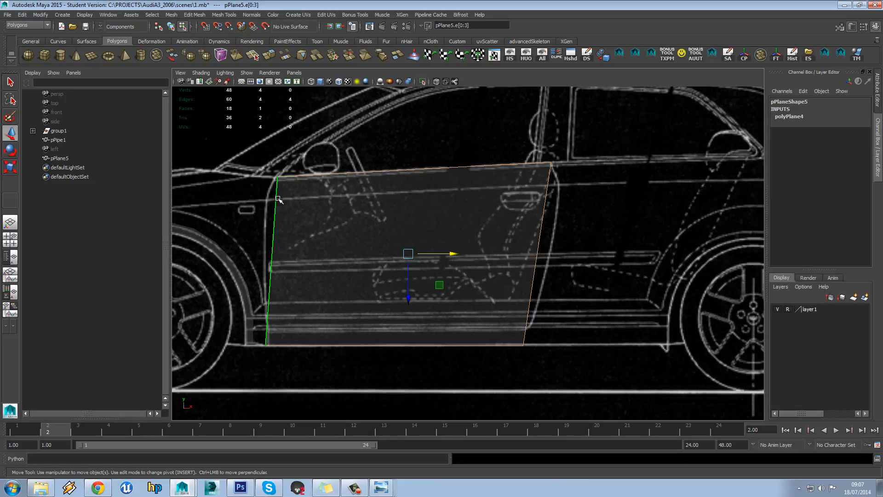
pyautogui.keyDown('shift'); pyautogui.rightClick(278, 198); pyautogui.keyUp('shift')
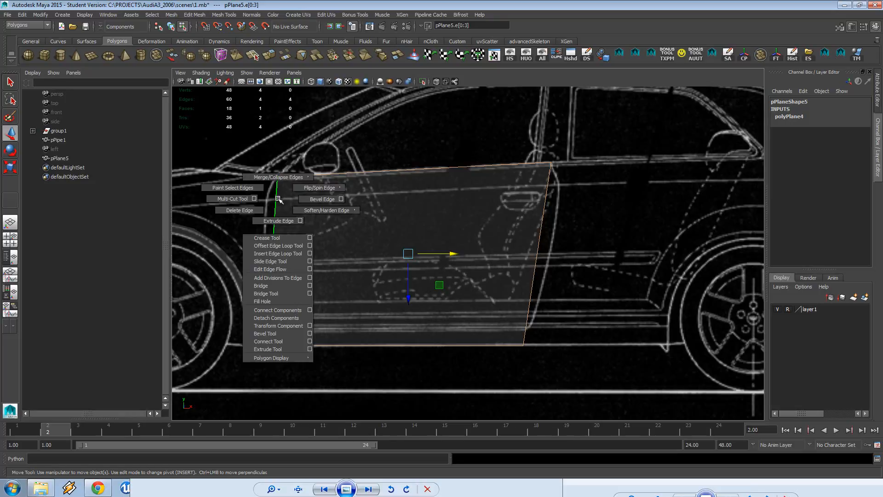
pyautogui.click(276, 253)
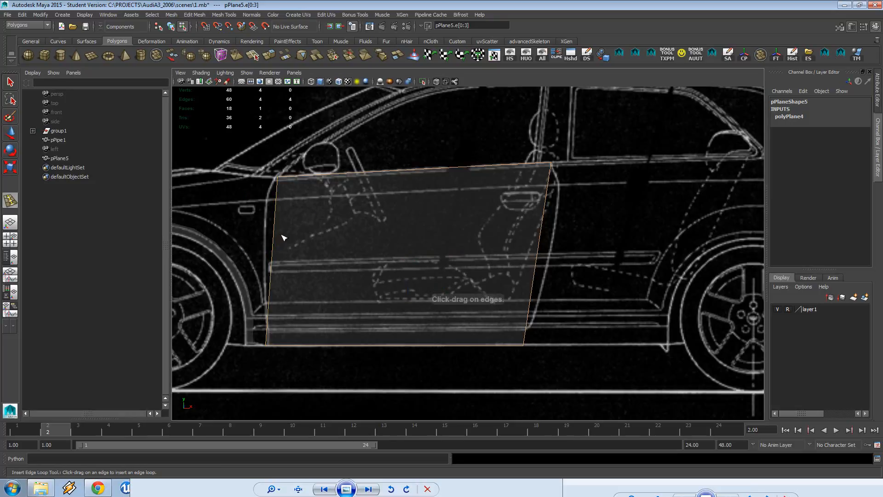
pyautogui.click(278, 201)
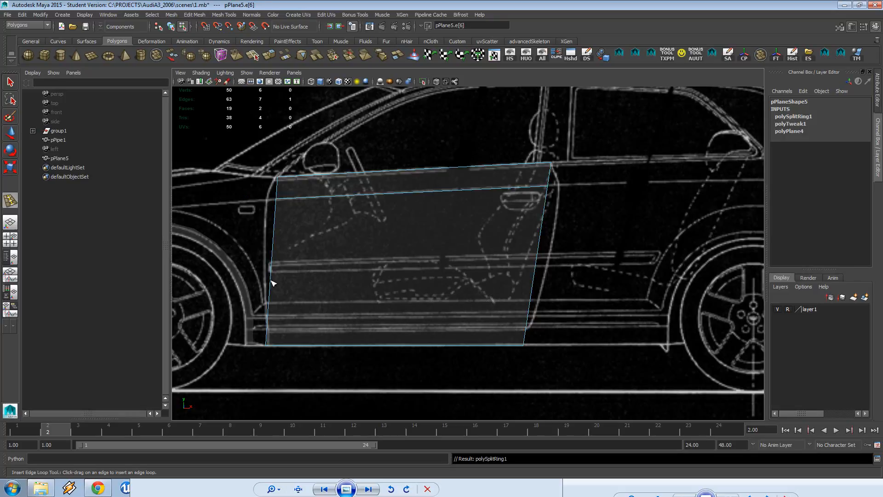
pyautogui.click(273, 261)
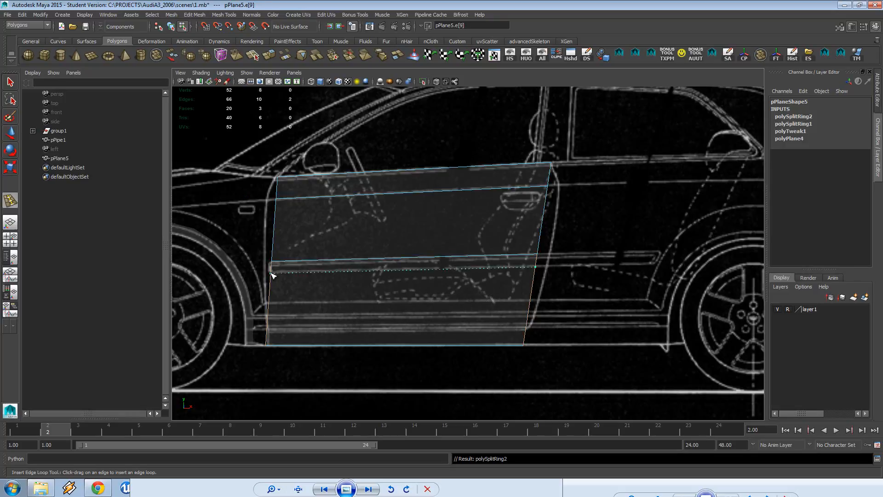
pyautogui.click(273, 274)
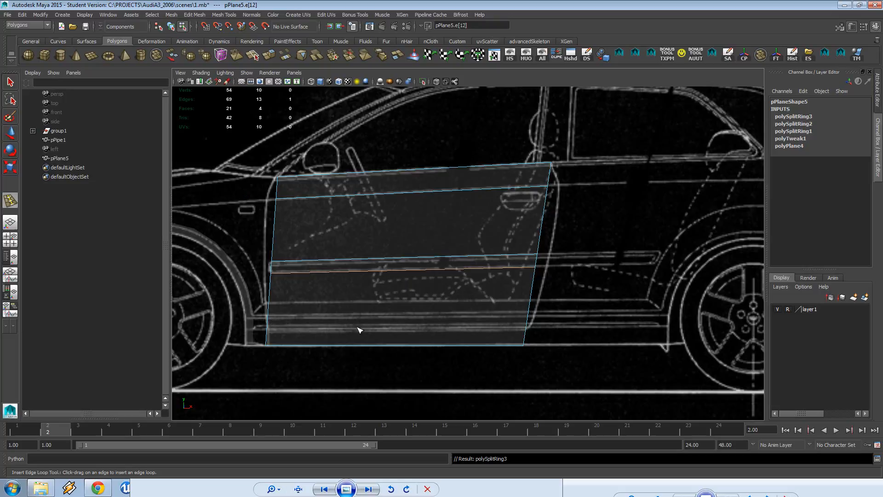
pyautogui.moveTo(528, 331); pyautogui.dragTo(528, 330)
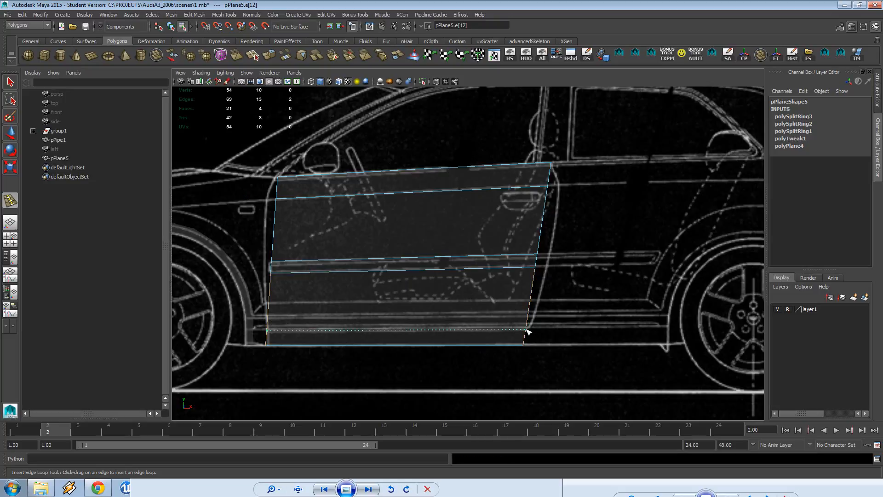
# Step: Move the crease loop's rear vertex back to about X 62.6, Y 180.3, onto the blueprint's rear door edge
pyautogui.press('w')
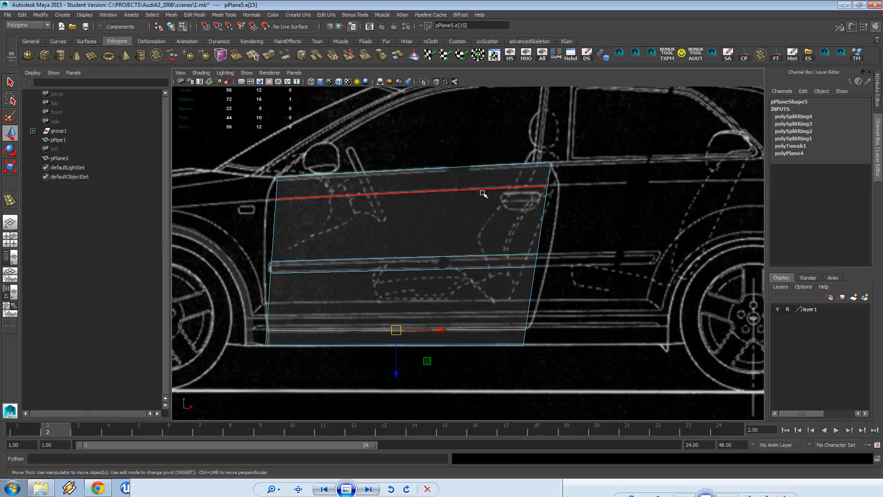
pyautogui.moveTo(483, 193); pyautogui.dragTo(459, 190, button='right')
pyautogui.moveTo(535, 183); pyautogui.dragTo(568, 202)
pyautogui.click(587, 186)
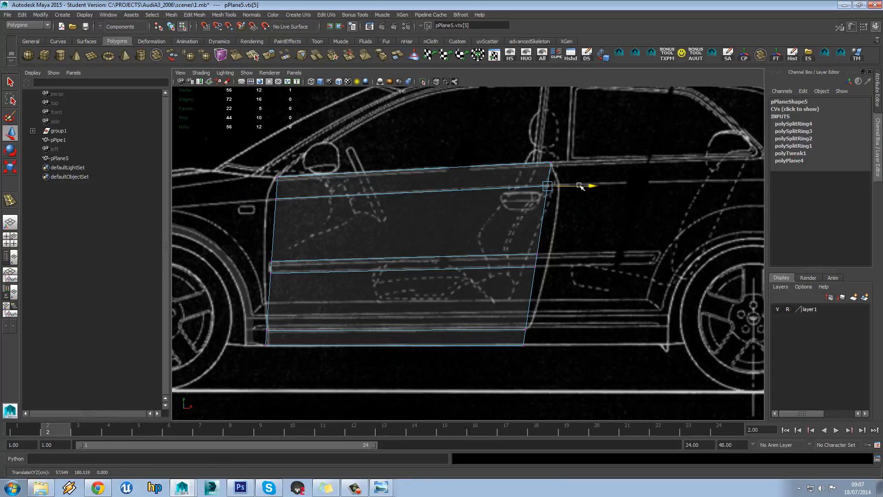
pyautogui.scroll(2, 579, 185)
pyautogui.click(579, 185)
pyautogui.click(566, 172)
pyautogui.scroll(-1, 569, 174)
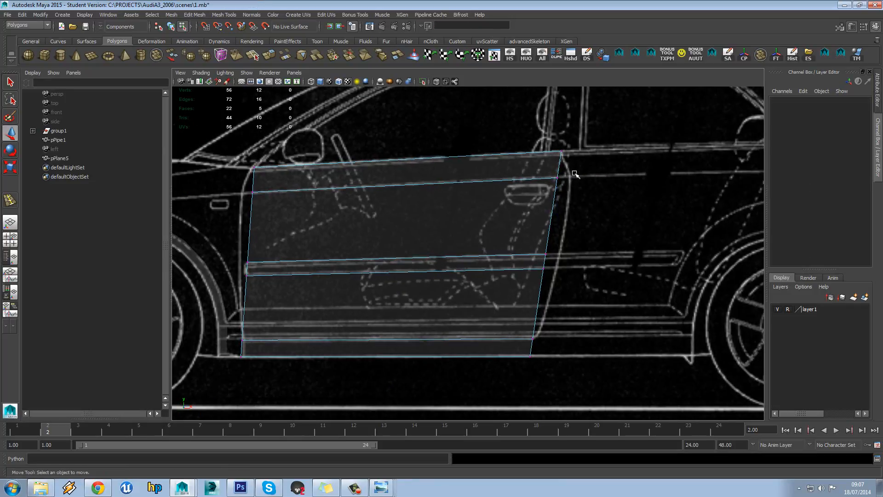
pyautogui.click(557, 178)
pyautogui.moveTo(556, 178); pyautogui.dragTo(571, 177)
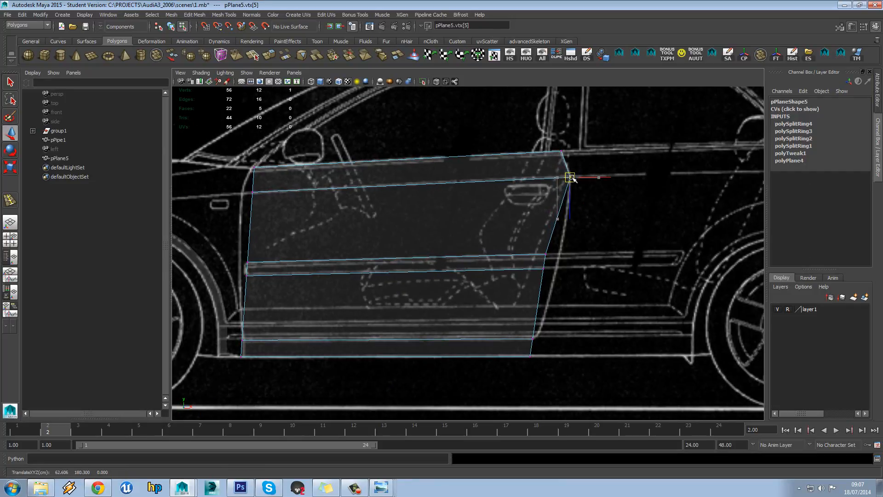
# Step: Pull the rear vertices of the two moulding loops and the lowest loop back onto the door's curved rear edge
pyautogui.click(544, 254)
pyautogui.moveTo(544, 254); pyautogui.dragTo(556, 270)
pyautogui.click(543, 268)
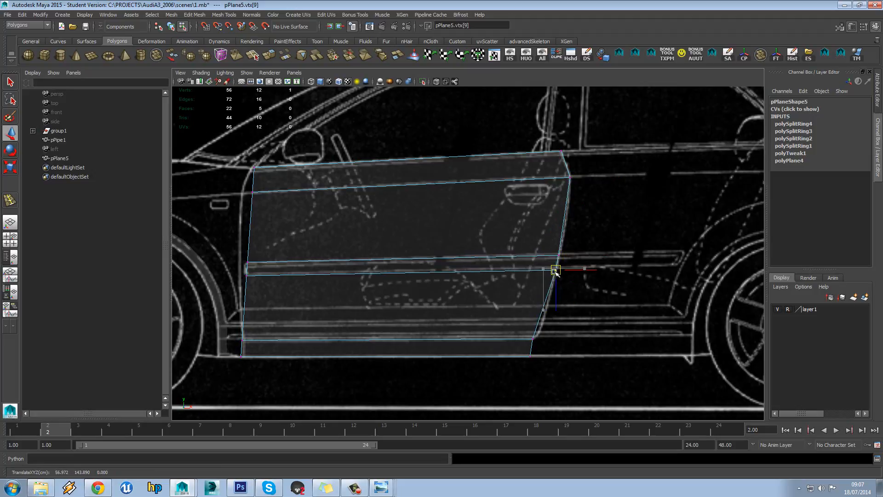
pyautogui.click(532, 338)
pyautogui.moveTo(566, 341); pyautogui.dragTo(575, 338)
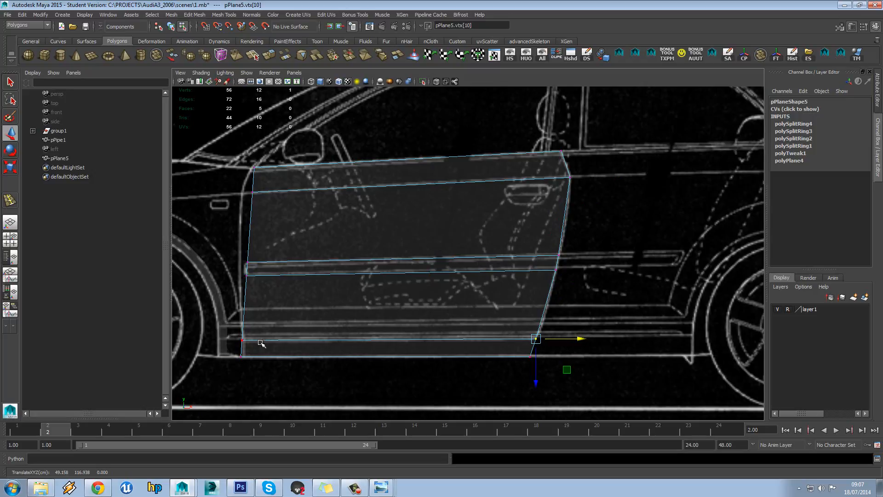
# Step: Align all the door plane's front vertices, from the bottom corner up to the window line, with the blueprint's front door gap
pyautogui.click(243, 341)
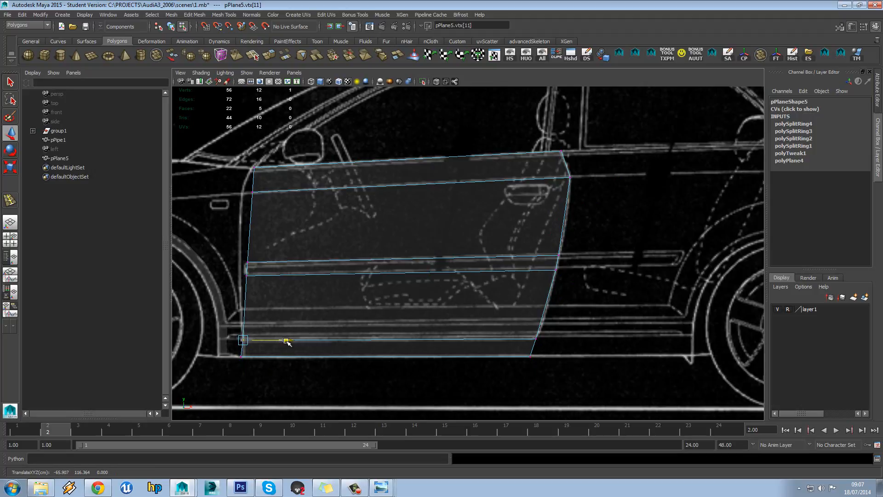
pyautogui.click(240, 356)
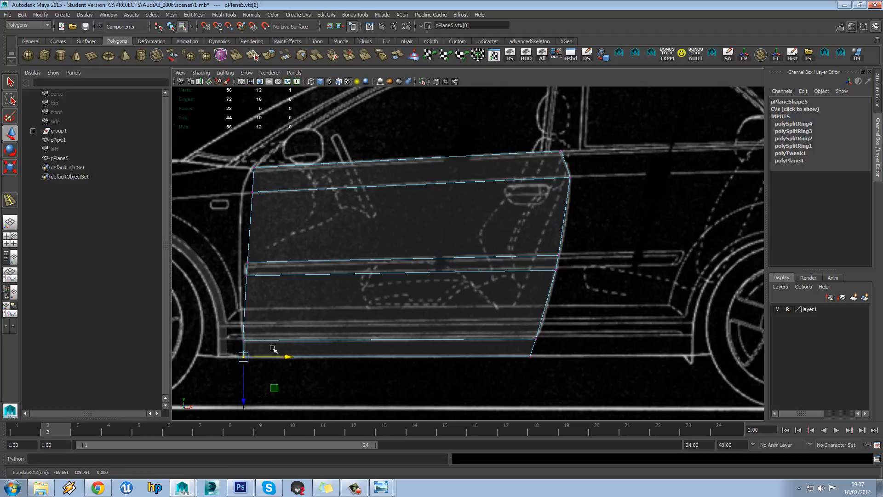
pyautogui.click(243, 276)
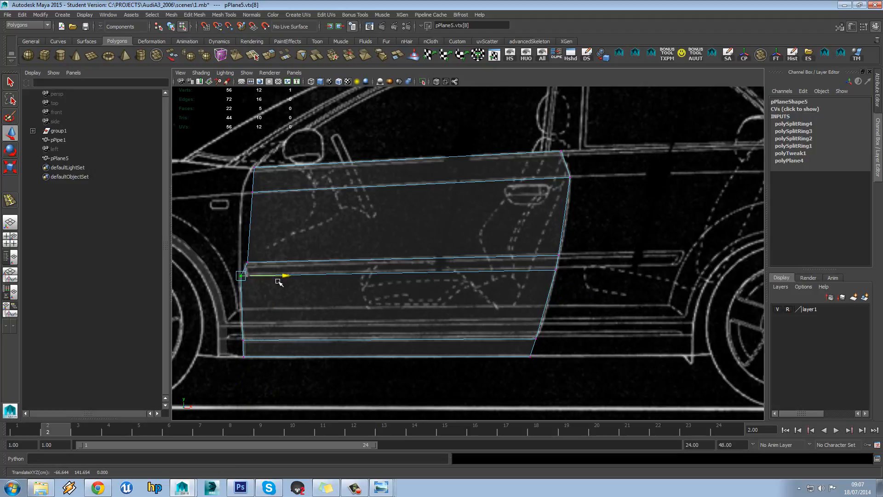
pyautogui.click(240, 262)
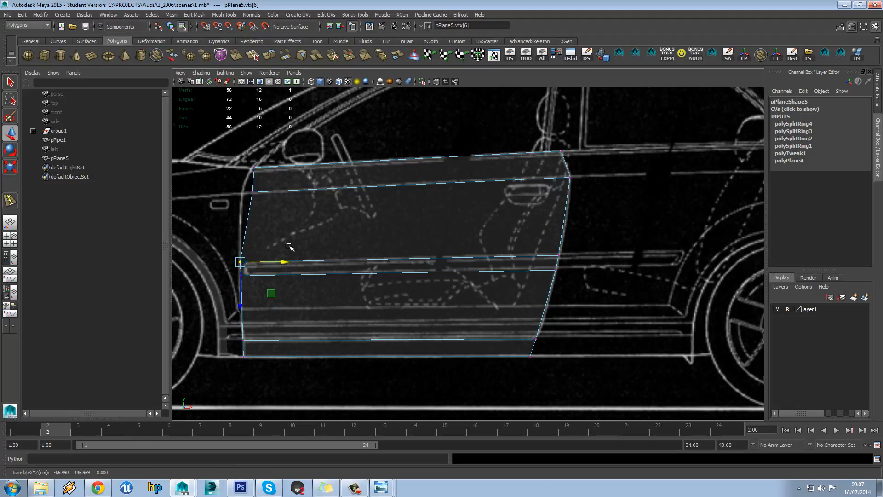
pyautogui.click(242, 191)
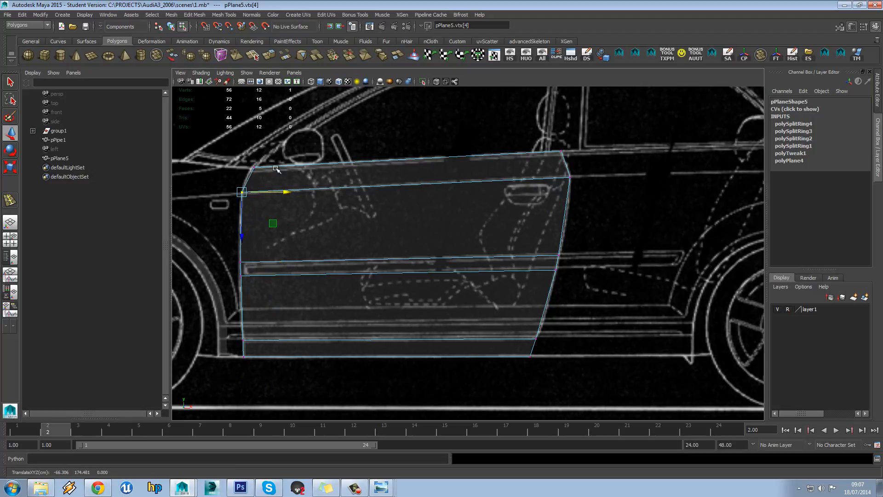
pyautogui.click(253, 167)
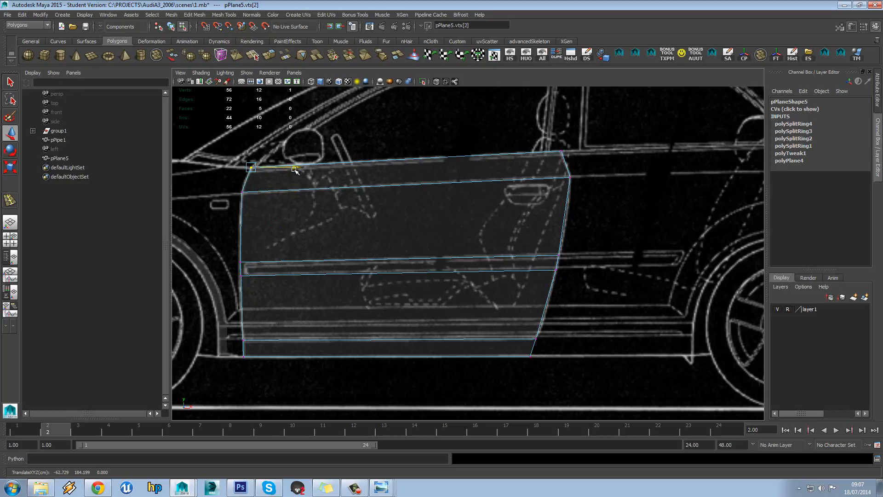
# Step: Check the fender's polygon layout on the reference photo in Photoshop and return to the door in Maya
pyautogui.scroll(-3, 434, 243)
pyautogui.press('space')
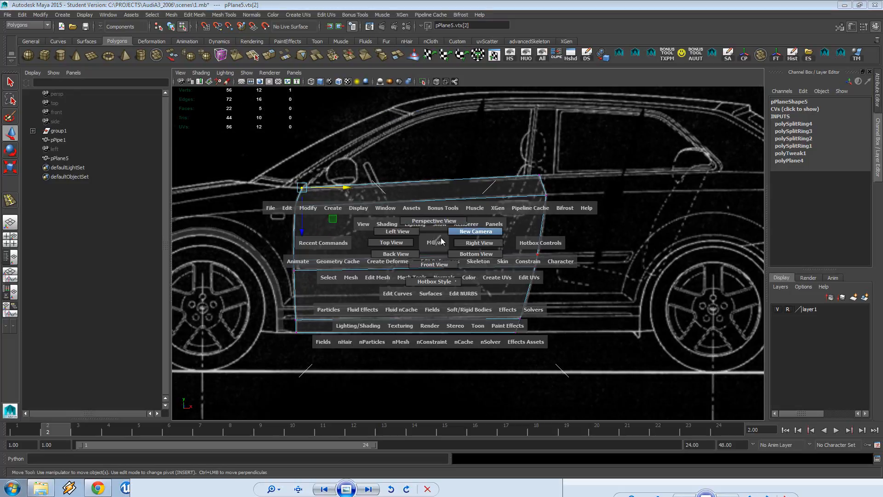
pyautogui.scroll(-1, 432, 239)
pyautogui.scroll(1, 437, 251)
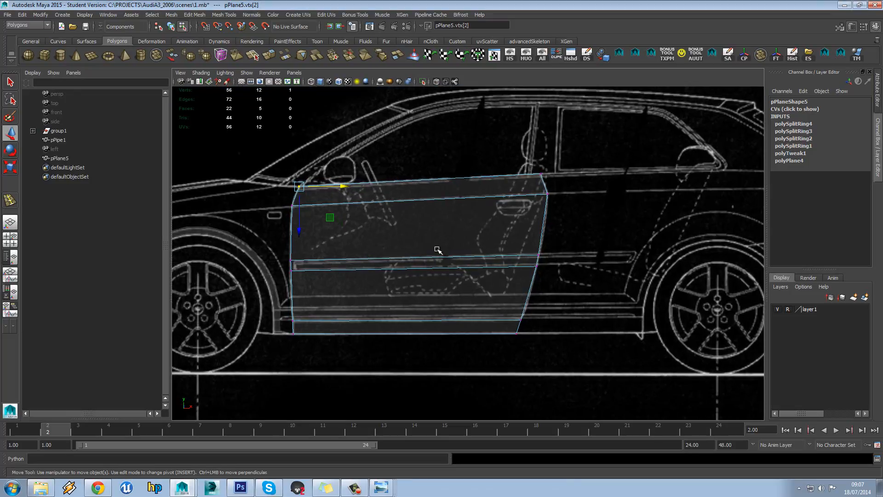
pyautogui.click(240, 488)
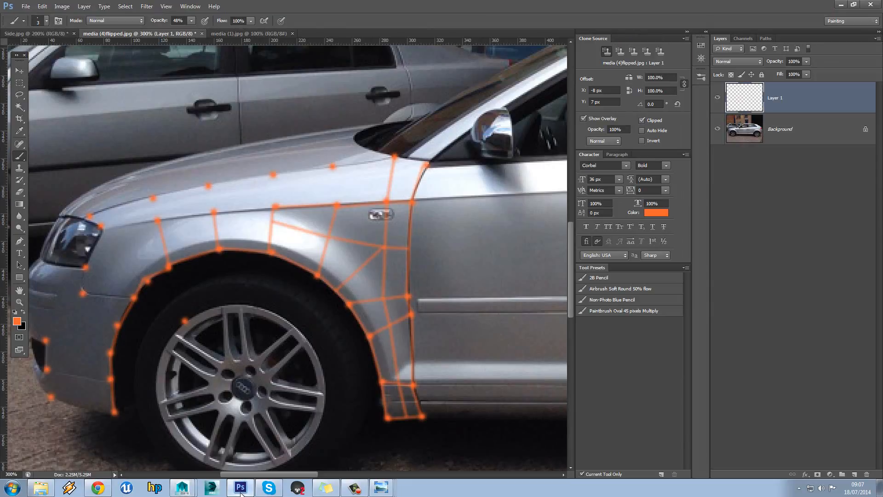
pyautogui.click(241, 489)
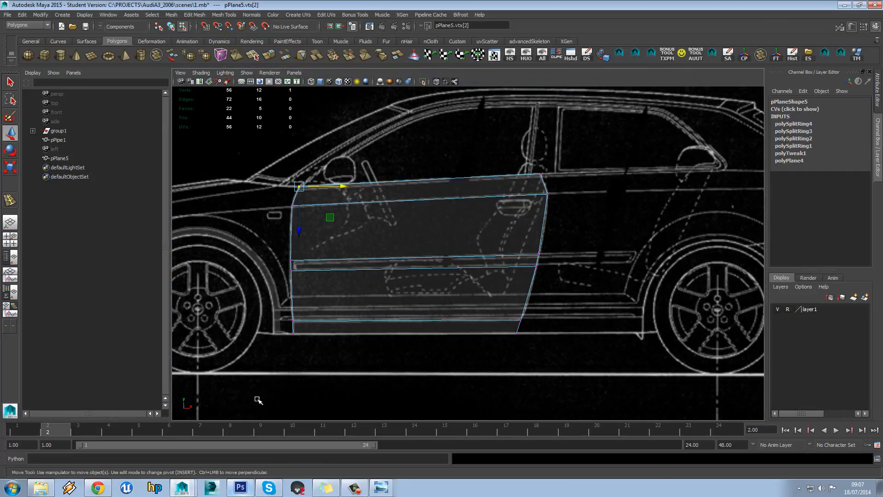
pyautogui.scroll(-1, 430, 254)
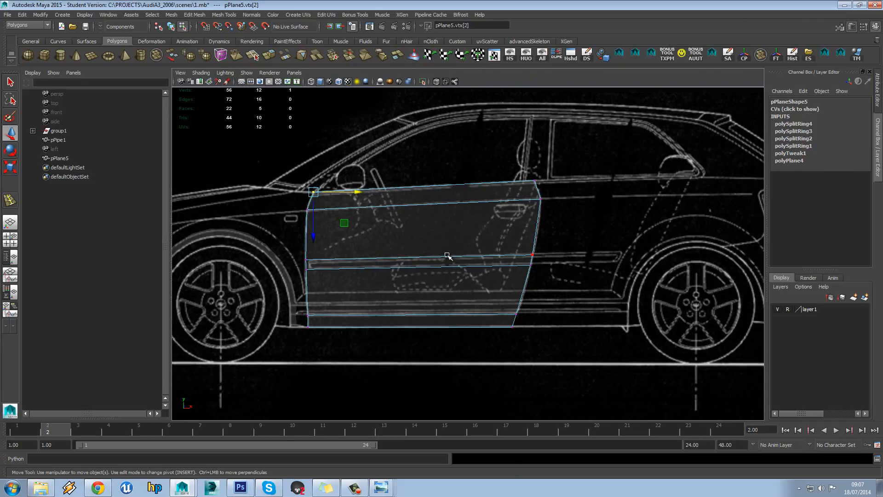
# Step: Nudge the door's front upper vertex to fit the corner of the door gap at the window line
pyautogui.scroll(4, 346, 190)
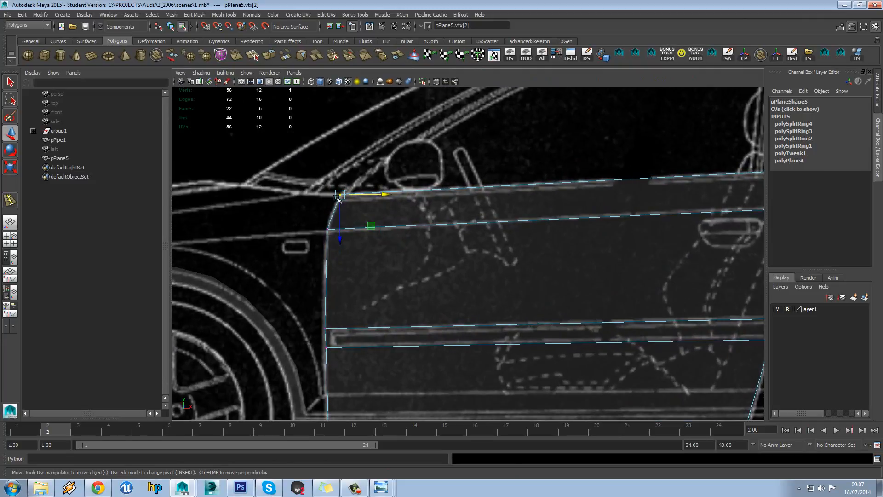
pyautogui.moveTo(340, 197); pyautogui.dragTo(341, 196)
pyautogui.scroll(-4, 427, 212)
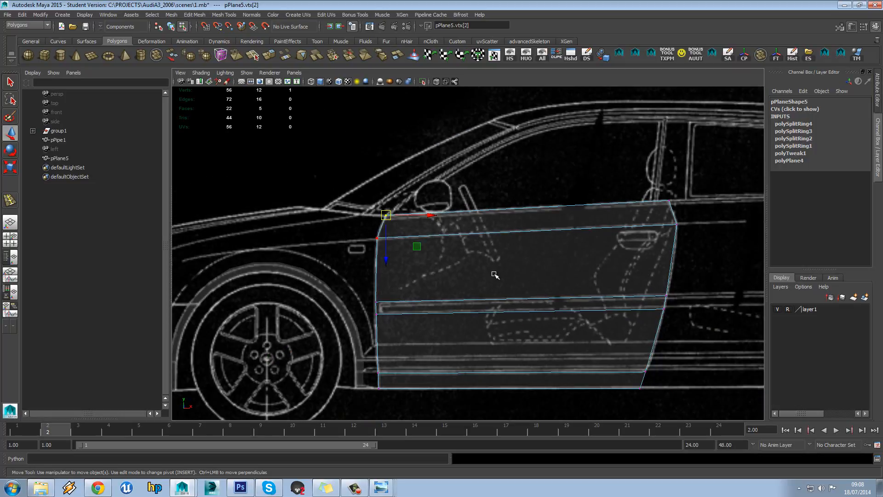
pyautogui.keyDown('alt'); pyautogui.moveTo(495, 275); pyautogui.dragTo(495, 241, button='middle'); pyautogui.keyUp('alt')
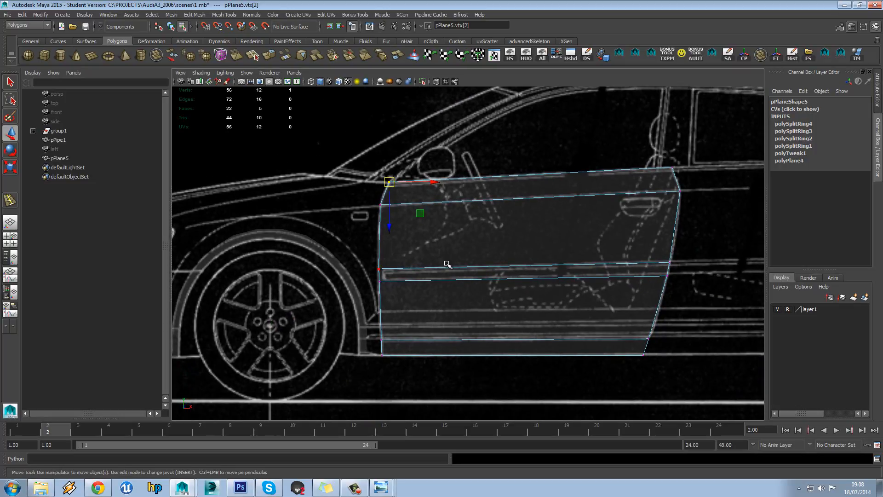
# Step: Display the wheel-arch mesh's vertices beside the door and examine the door's shape in the side reference photo, media (5).jpg
pyautogui.keyDown('shift'); pyautogui.click(351, 287); pyautogui.keyUp('shift')
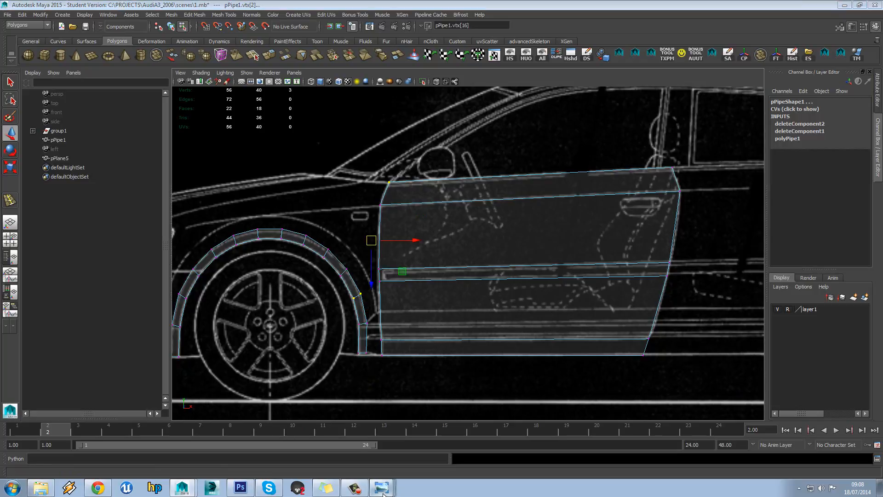
pyautogui.moveTo(381, 487)
pyautogui.click(376, 468)
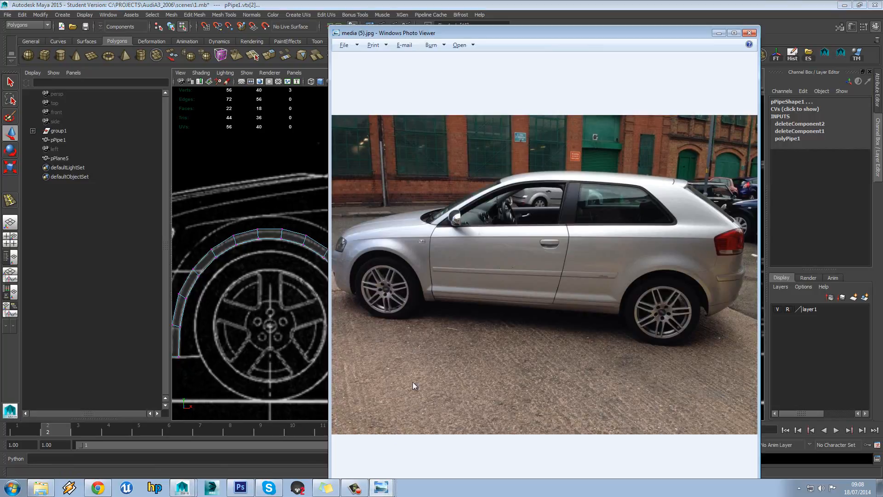
pyautogui.click(293, 325)
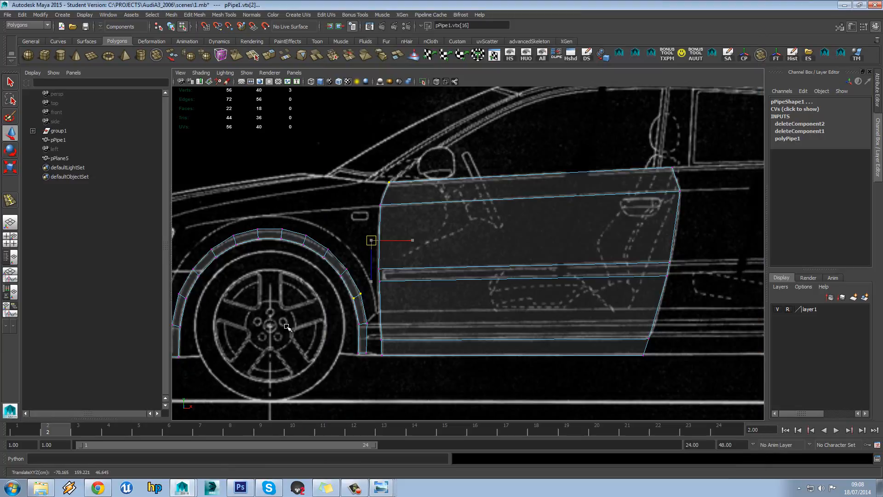
# Step: Raise the lowest loop's front vertex to about Y 122.3 and its rear vertex to about X 51.5, Y 122.9, level with the wheel arch's lowest division
pyautogui.click(378, 343)
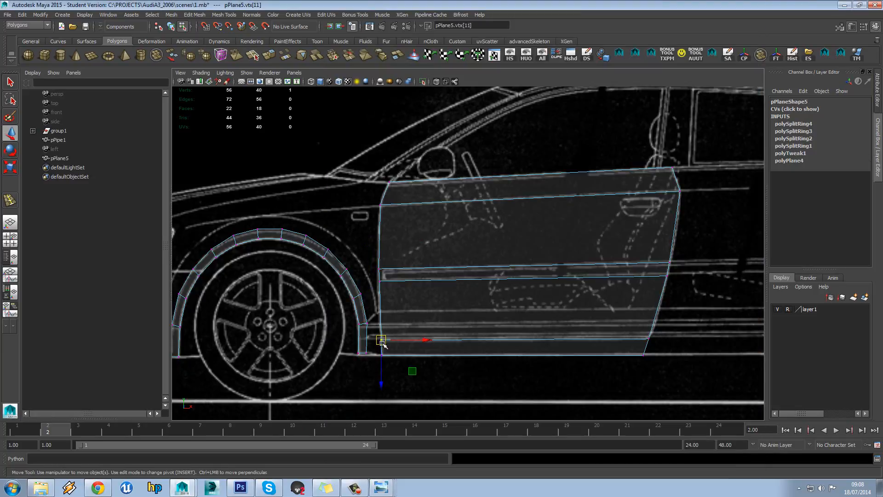
pyautogui.moveTo(381, 343); pyautogui.dragTo(381, 329)
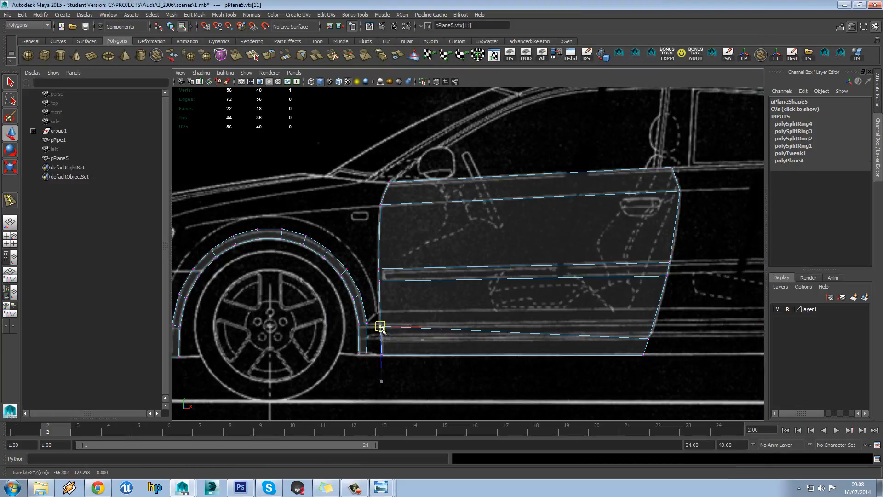
pyautogui.click(648, 339)
pyautogui.moveTo(649, 339); pyautogui.dragTo(652, 326)
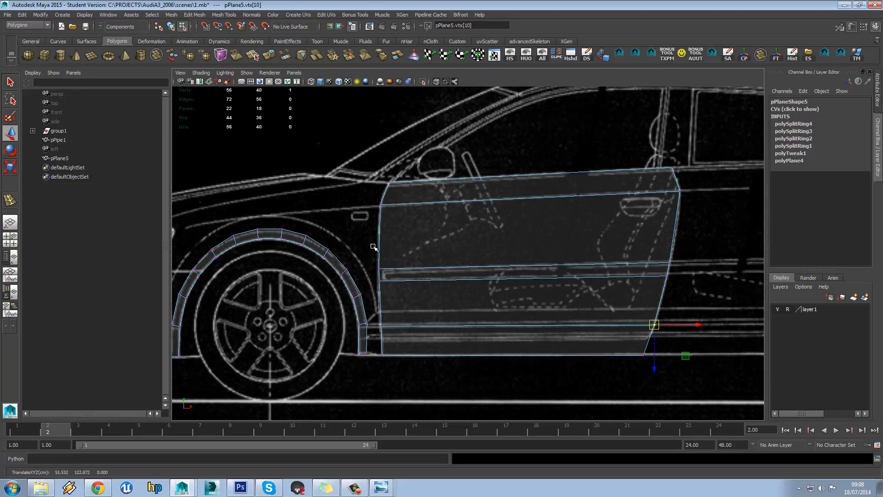
# Step: Move all the door's vertices sideways out to the car's side outline on the top blueprint
pyautogui.scroll(-5, 445, 244)
pyautogui.scroll(2, 509, 235)
pyautogui.press('space')
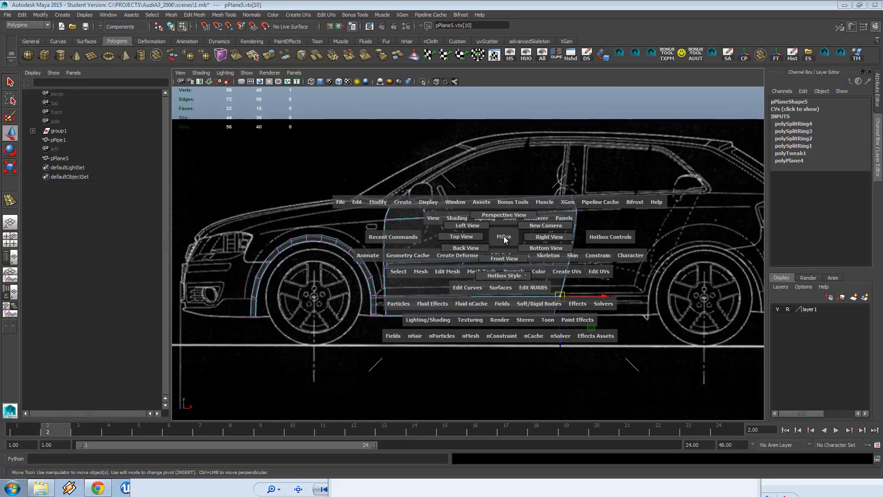
pyautogui.moveTo(504, 239); pyautogui.dragTo(461, 236)
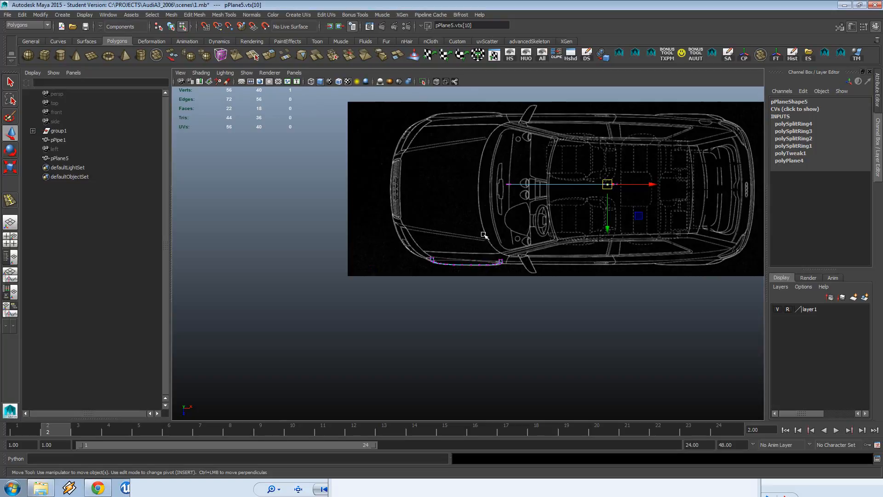
pyautogui.scroll(3, 546, 222)
pyautogui.moveTo(345, 177); pyautogui.dragTo(575, 245)
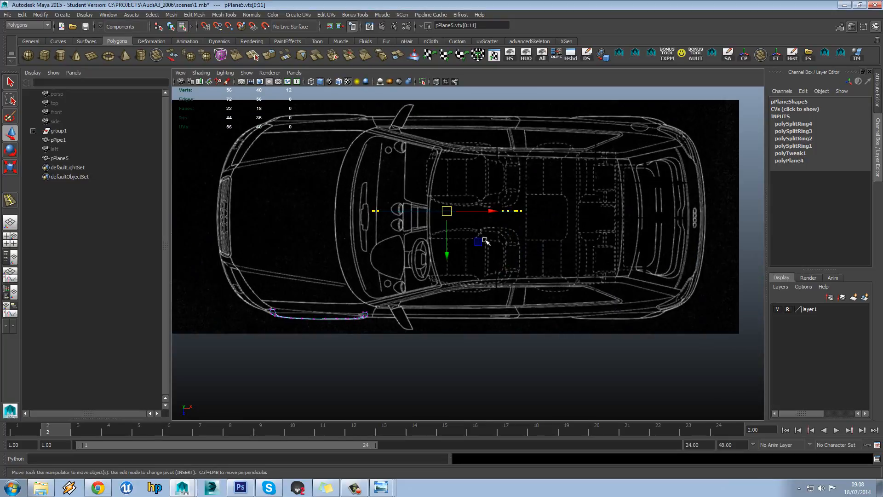
pyautogui.moveTo(448, 254); pyautogui.dragTo(468, 353)
# Step: Move the door's rear vertices outward to about Z 94.0, onto the body line of the top blueprint
pyautogui.scroll(5, 468, 353)
pyautogui.moveTo(440, 230); pyautogui.dragTo(545, 306)
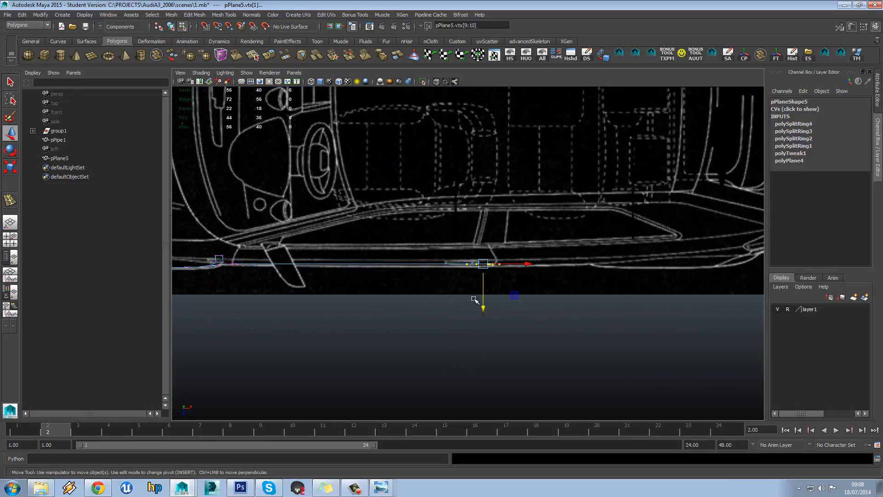
pyautogui.moveTo(484, 300); pyautogui.dragTo(488, 303)
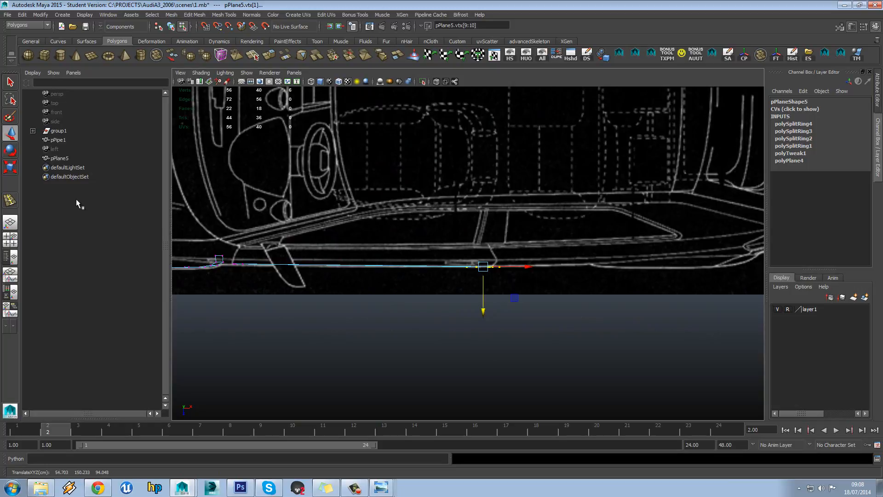
# Step: Replace the Outliner with a second viewport beside the top view, framing the door on the side blueprint
pyautogui.moveTo(170, 191); pyautogui.dragTo(231, 198)
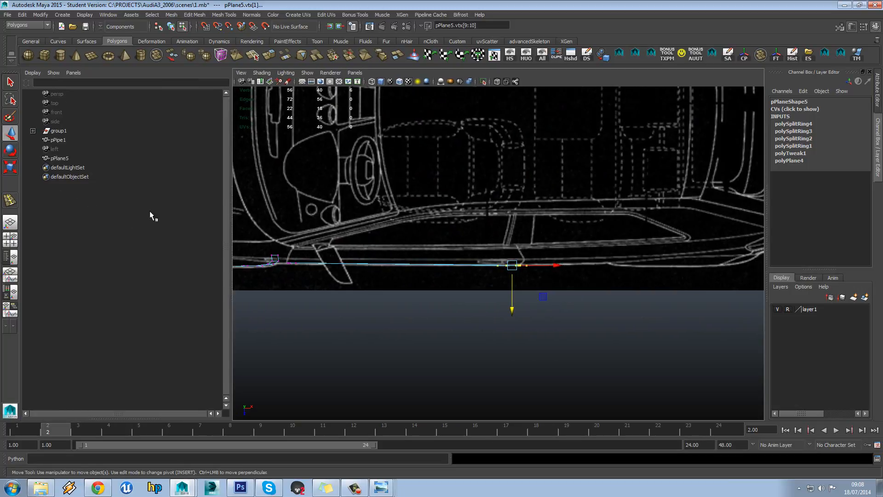
pyautogui.click(6, 325)
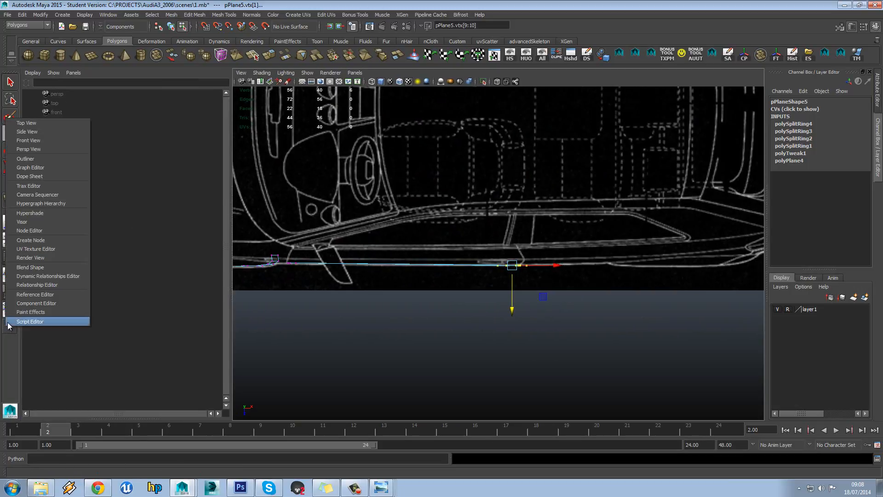
pyautogui.click(46, 141)
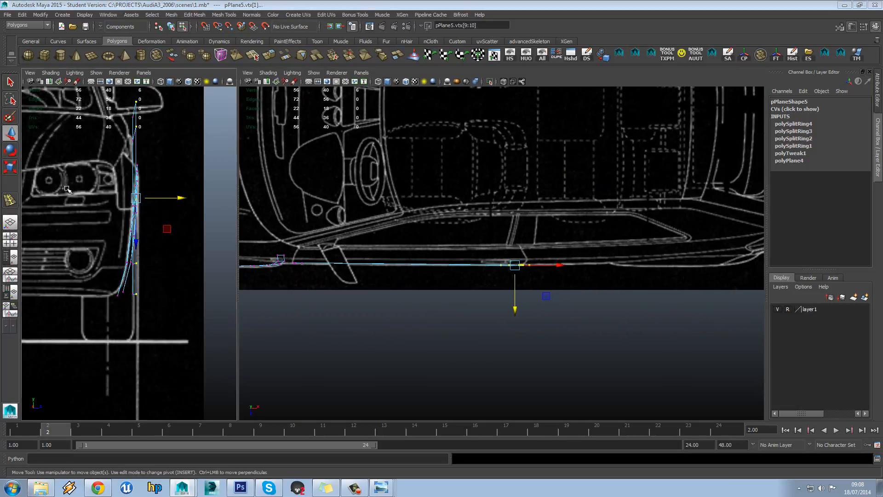
pyautogui.press('space')
pyautogui.moveTo(68, 189); pyautogui.dragTo(83, 216)
pyautogui.scroll(5, 106, 223)
pyautogui.scroll(-3, 105, 221)
# Step: Move the two vertices of the door's upper edge inward to about Z 82.5, onto the window line of the top blueprint
pyautogui.keyDown('shift'); pyautogui.moveTo(203, 197); pyautogui.dragTo(222, 211); pyautogui.keyUp('shift')
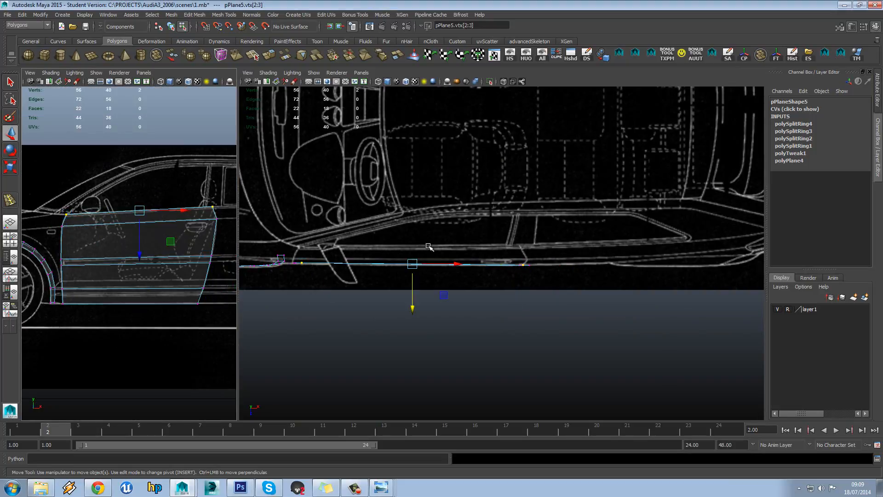
pyautogui.scroll(3, 468, 235)
pyautogui.keyDown('alt'); pyautogui.moveTo(459, 239); pyautogui.dragTo(459, 305, button='middle'); pyautogui.keyUp('alt')
pyautogui.moveTo(462, 305); pyautogui.dragTo(468, 277)
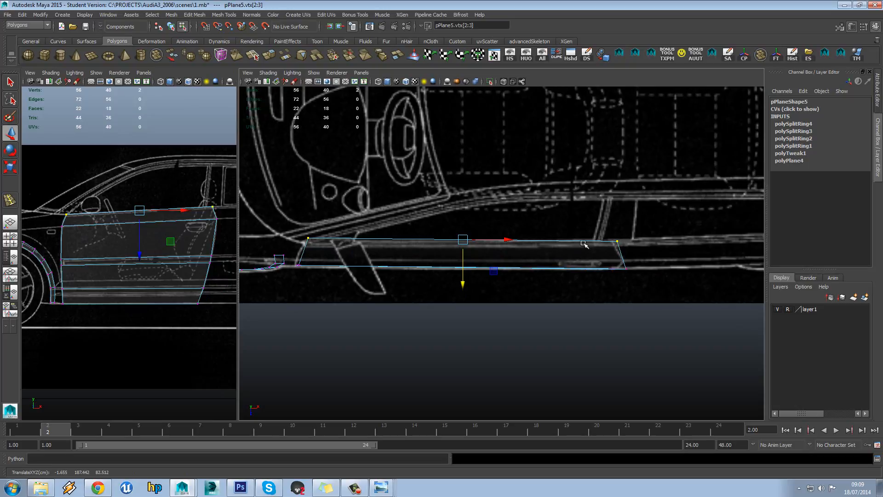
pyautogui.keyDown('alt'); pyautogui.moveTo(495, 256); pyautogui.dragTo(497, 256, button='middle'); pyautogui.keyUp('alt')
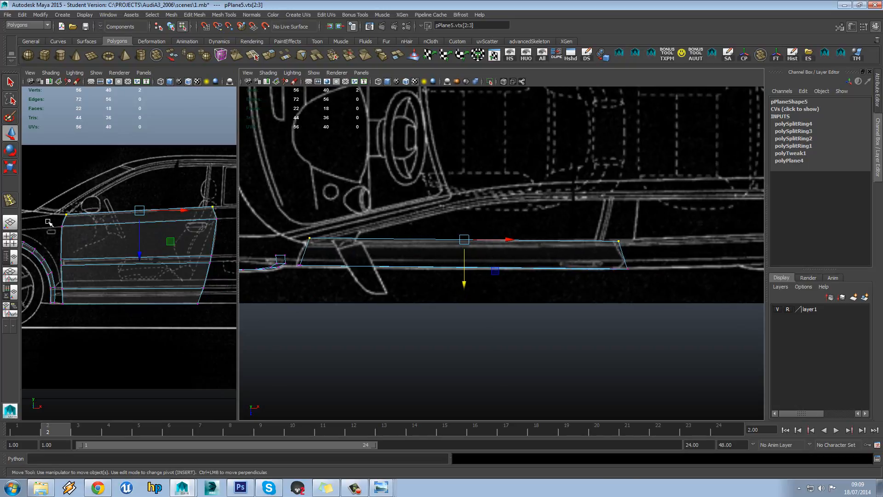
# Step: Move the two vertices of the door's second row from the top inward to about Z 90.7
pyautogui.moveTo(49, 223); pyautogui.dragTo(77, 240)
pyautogui.keyDown('shift'); pyautogui.moveTo(223, 214); pyautogui.dragTo(191, 234); pyautogui.keyUp('shift')
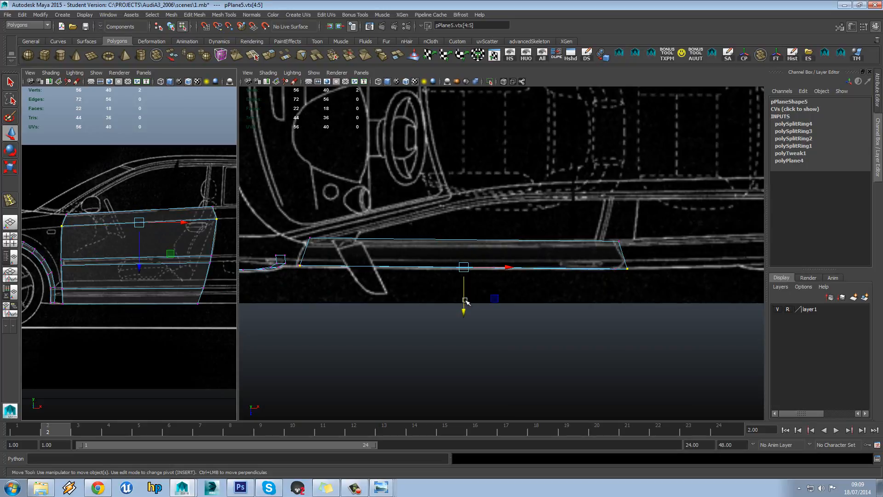
pyautogui.moveTo(465, 301); pyautogui.dragTo(465, 295)
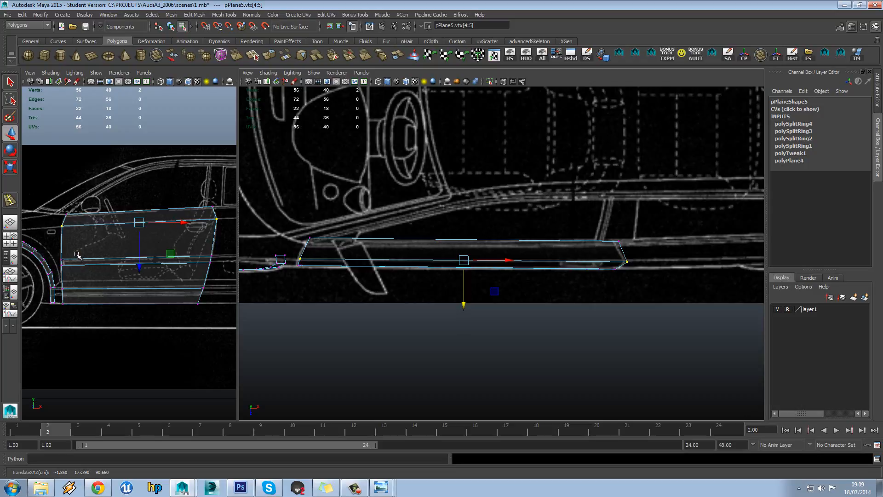
# Step: Using the car's front blueprint, move the lowest loop's vertices inward along the body curve and the bottom edge's vertices to about Z 88.0
pyautogui.click(62, 288)
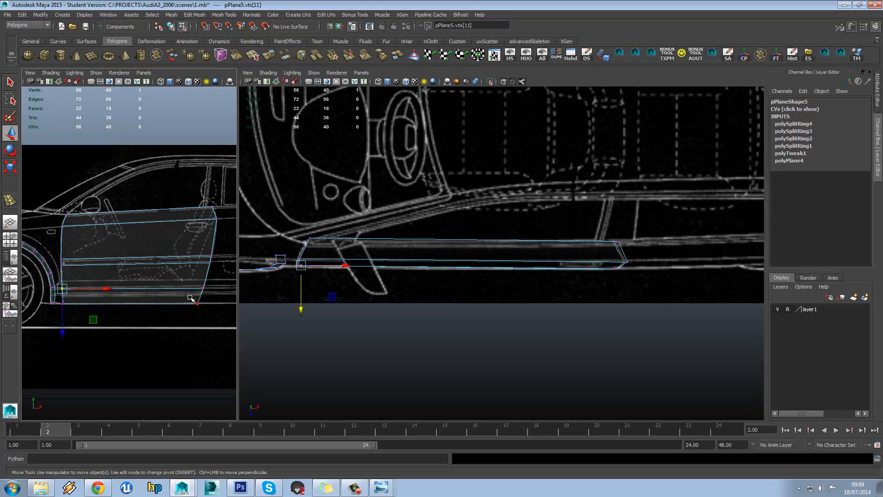
pyautogui.keyDown('shift'); pyautogui.click(201, 290); pyautogui.keyUp('shift')
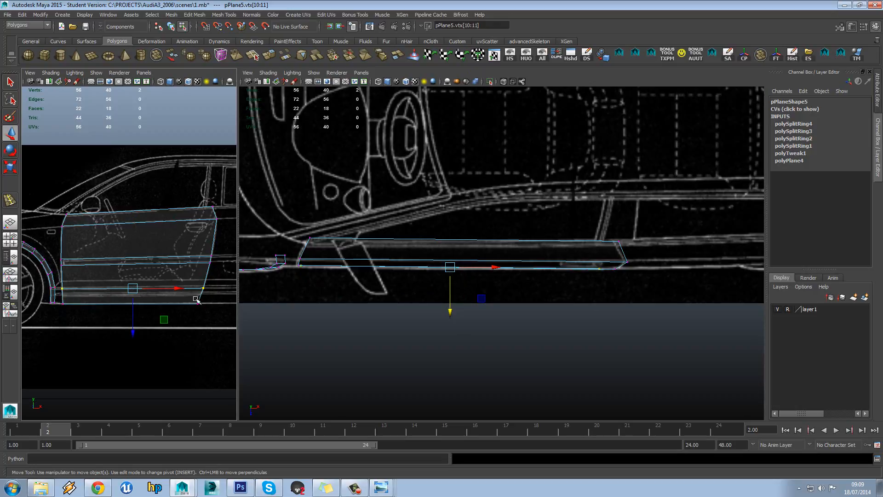
pyautogui.press('space')
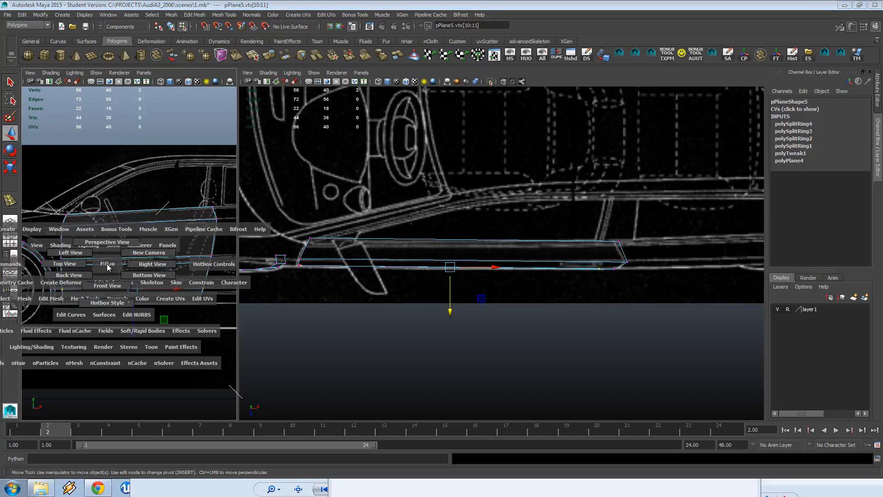
pyautogui.moveTo(110, 267); pyautogui.dragTo(80, 258)
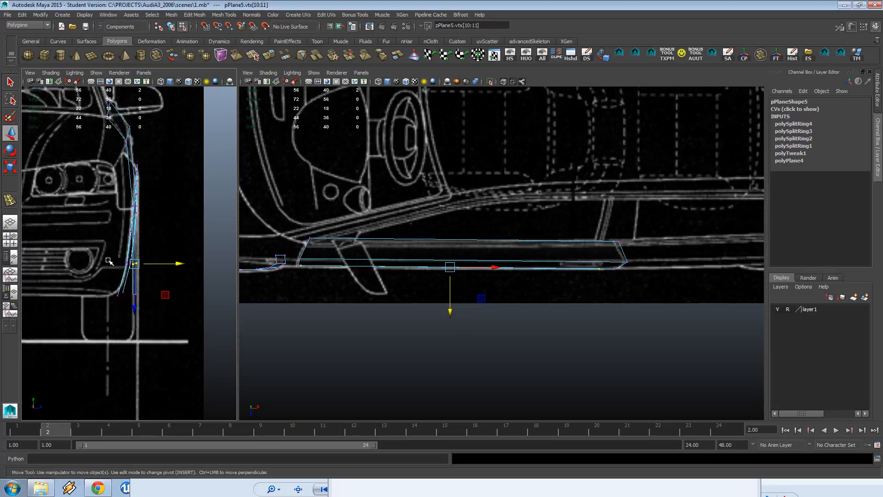
pyautogui.scroll(5, 175, 276)
pyautogui.press('f')
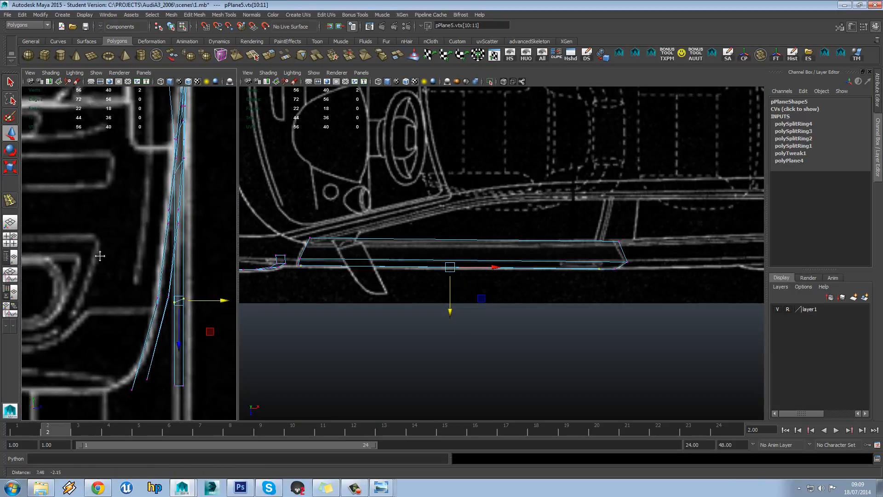
pyautogui.moveTo(183, 291)
pyautogui.mouseDown()
pyautogui.moveTo(194, 292)
pyautogui.moveTo(139, 307)
pyautogui.moveTo(187, 292)
pyautogui.moveTo(173, 294)
pyautogui.mouseUp()
pyautogui.moveTo(129, 349); pyautogui.dragTo(151, 372)
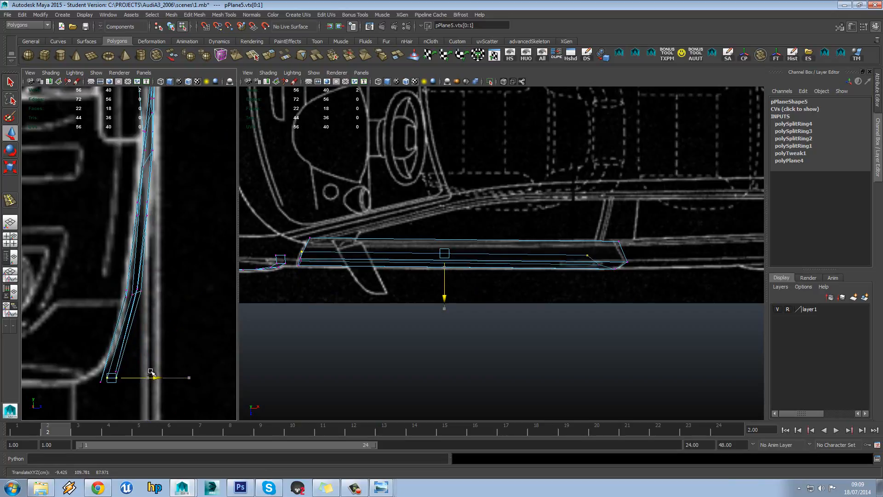
# Step: Compare the door's curvature in the perspective view with the side reference photo, media (5).jpg
pyautogui.moveTo(381, 486)
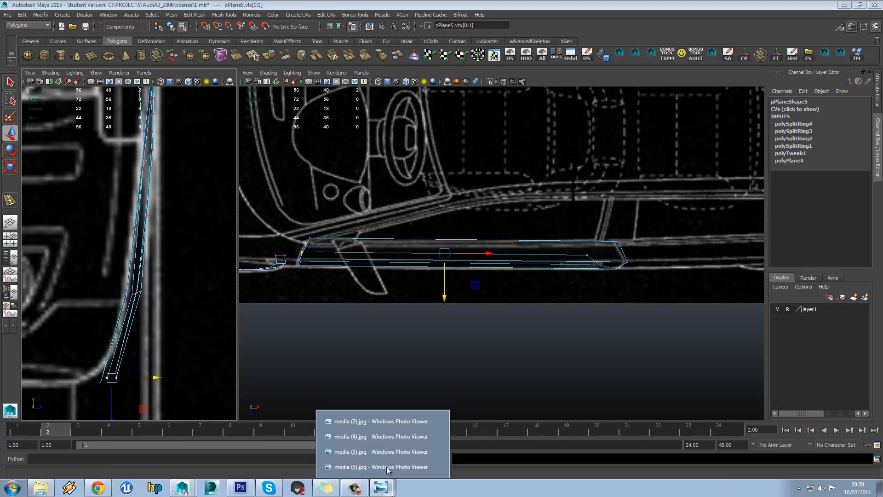
pyautogui.click(387, 468)
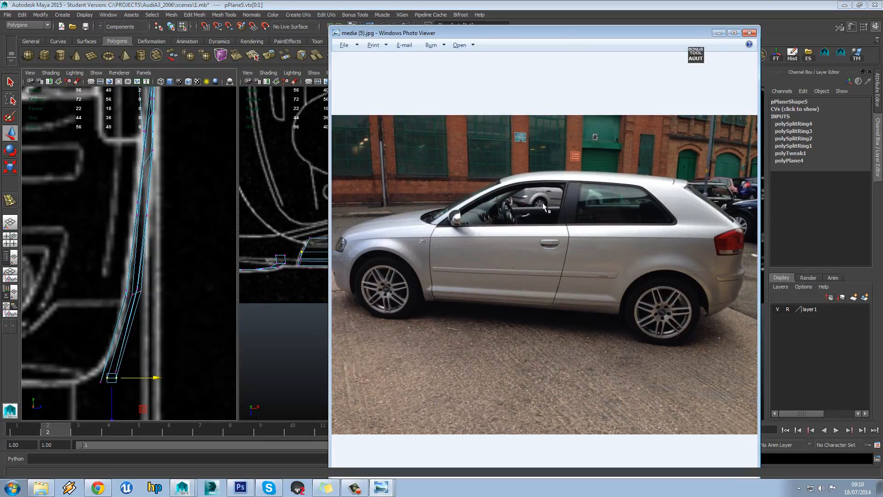
pyautogui.click(719, 33)
pyautogui.press('space')
pyautogui.moveTo(481, 235); pyautogui.dragTo(438, 251)
pyautogui.scroll(5, 478, 227)
pyautogui.click(383, 490)
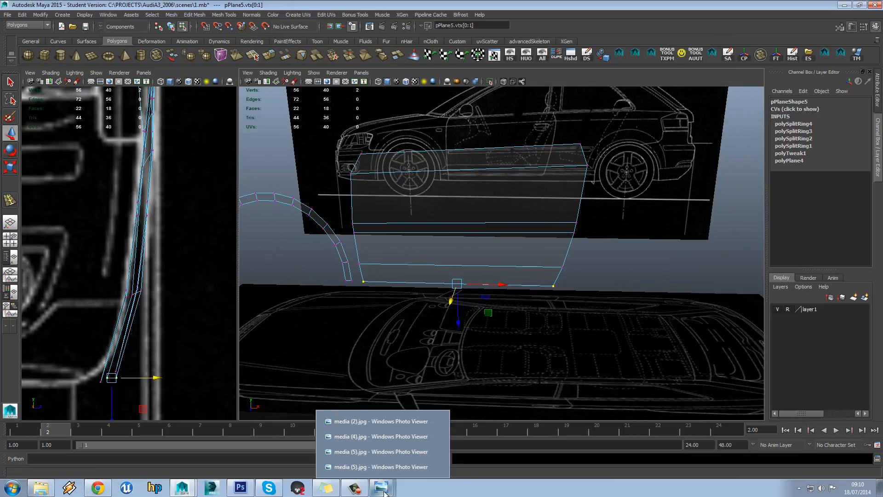
pyautogui.click(382, 466)
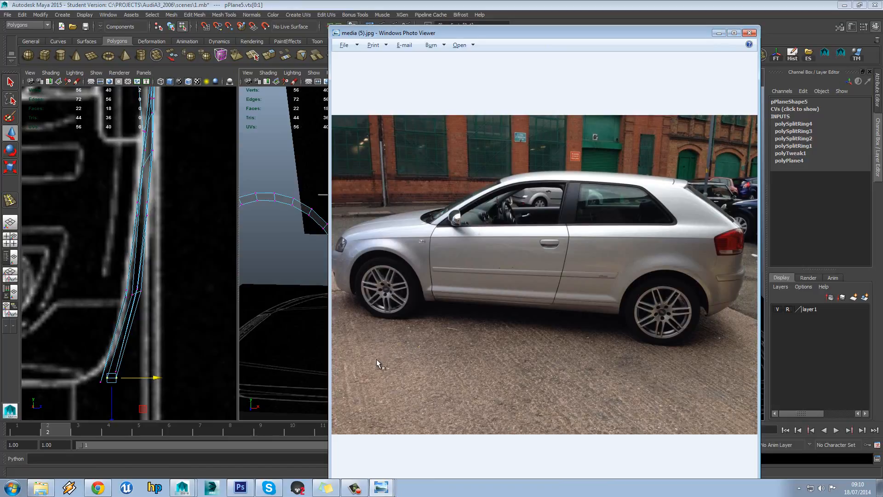
pyautogui.click(719, 33)
pyautogui.keyDown('alt'); pyautogui.moveTo(430, 261); pyautogui.dragTo(477, 258); pyautogui.keyUp('alt')
# Step: Turn off the X-ray display of the door and the wheel arch in the perspective view
pyautogui.click(502, 228)
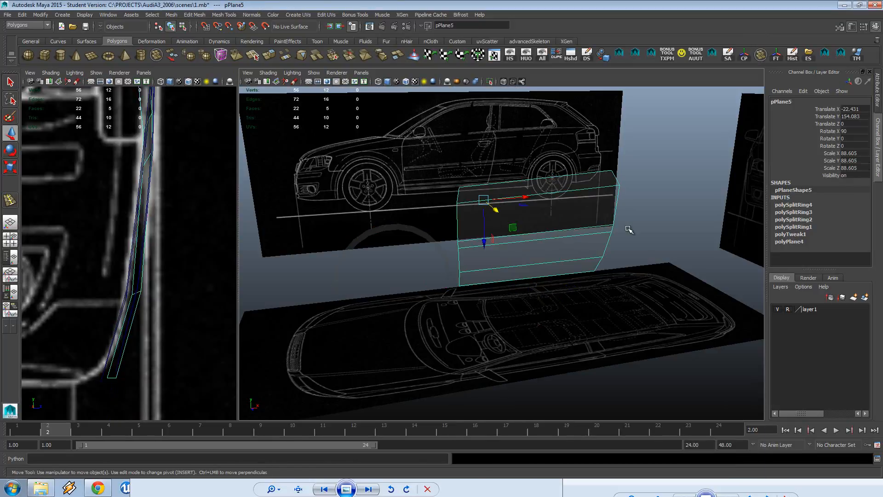
pyautogui.keyDown('alt'); pyautogui.moveTo(631, 227); pyautogui.dragTo(645, 92); pyautogui.keyUp('alt')
pyautogui.click(467, 237)
pyautogui.click(401, 242)
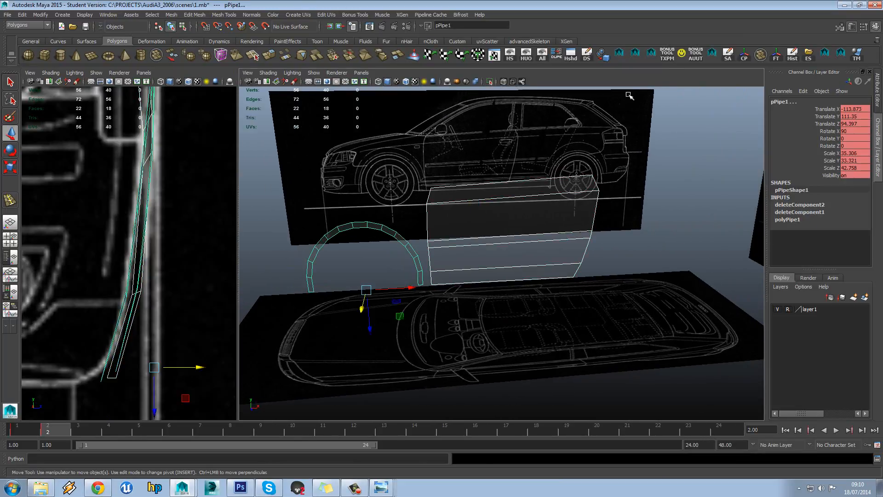
pyautogui.click(667, 54)
pyautogui.click(478, 214)
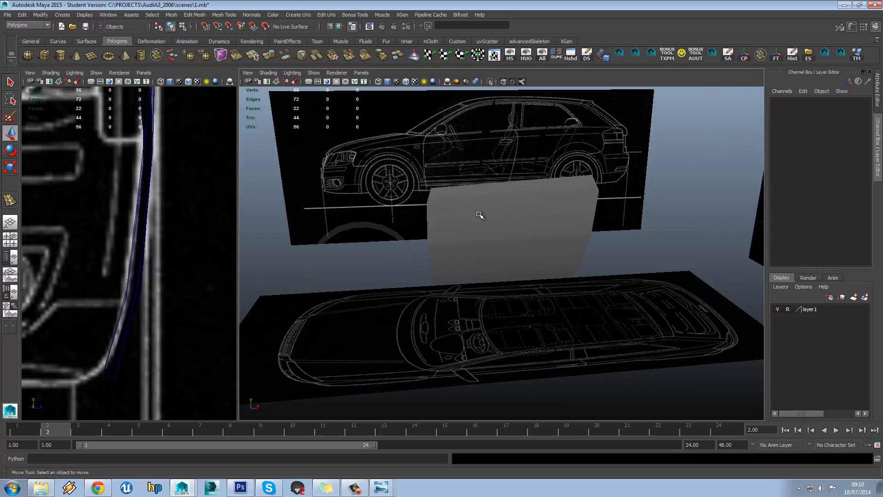
pyautogui.click(407, 246)
pyautogui.click(662, 54)
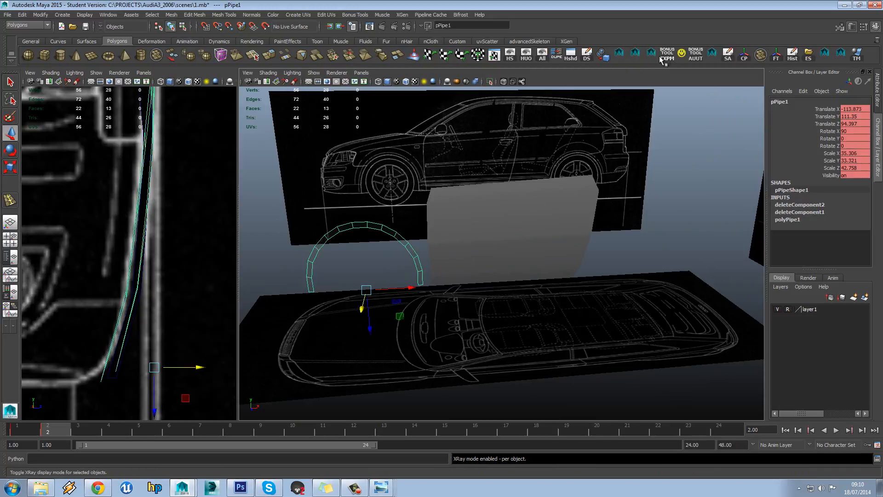
pyautogui.click(664, 56)
# Step: Set the transparency of the wheel arch's lambert6 material to zero
pyautogui.click(877, 91)
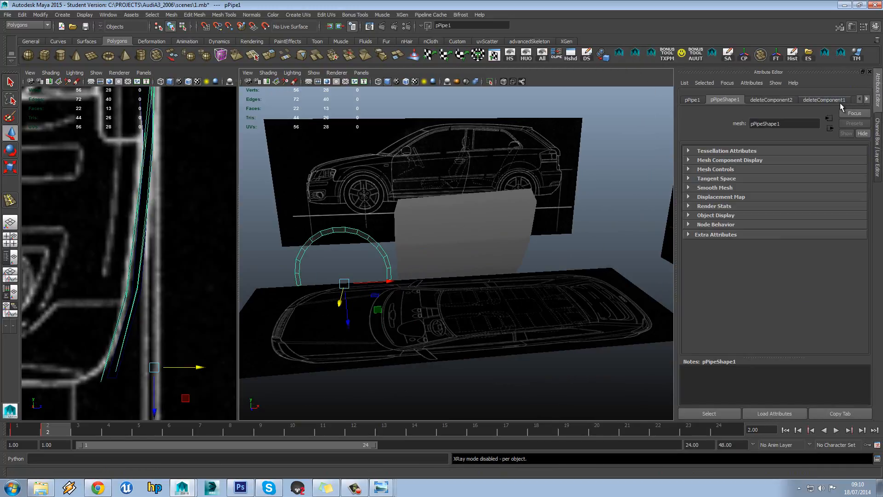
pyautogui.click(760, 101)
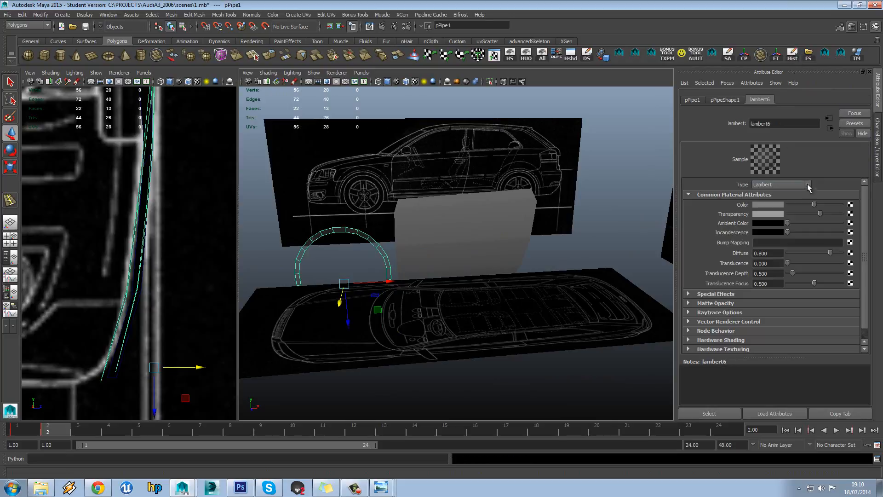
pyautogui.moveTo(818, 214); pyautogui.dragTo(781, 215)
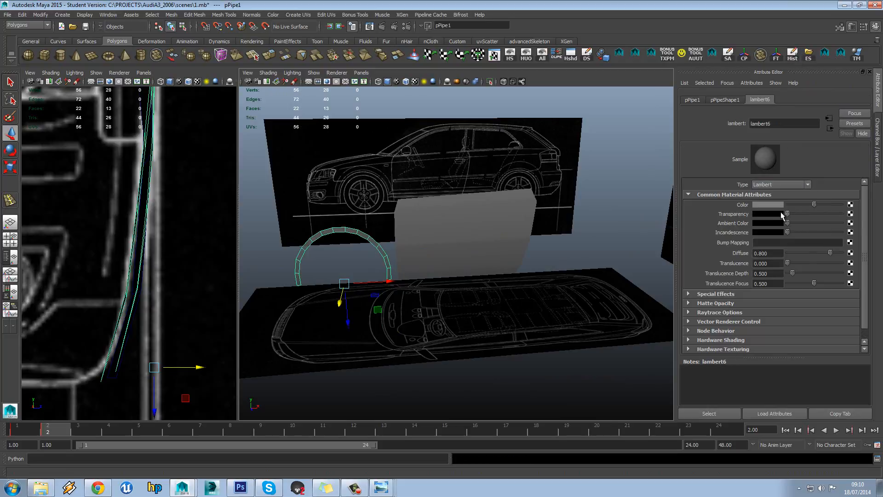
# Step: Examine the door from several angles in perspective, then check it and the rear body area on the side blueprint
pyautogui.click(505, 252)
pyautogui.moveTo(505, 253)
pyautogui.keyDown('alt'); pyautogui.mouseDown()
pyautogui.moveTo(542, 253)
pyautogui.moveTo(474, 253)
pyautogui.moveTo(494, 251)
pyautogui.mouseUp(); pyautogui.keyUp('alt')
pyautogui.click(498, 254)
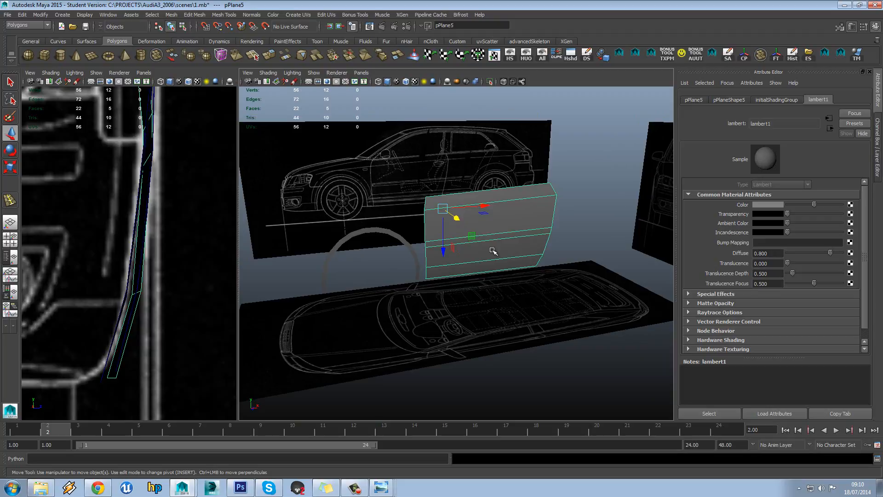
pyautogui.click(583, 237)
pyautogui.keyDown('alt'); pyautogui.moveTo(583, 238); pyautogui.dragTo(506, 239); pyautogui.keyUp('alt')
pyautogui.click(506, 239)
pyautogui.press('space')
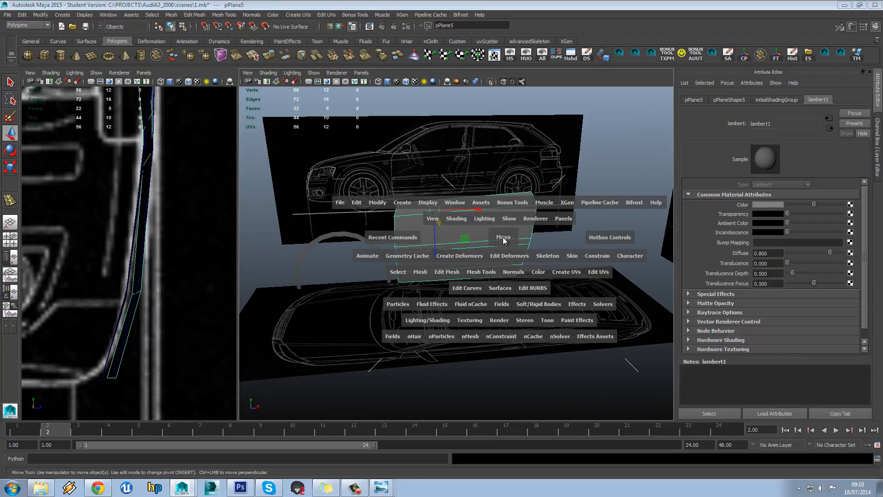
pyautogui.click(505, 240)
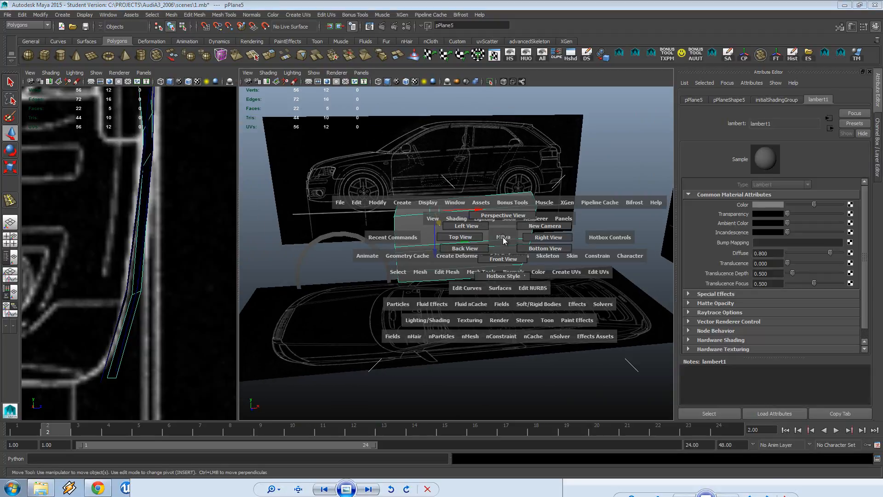
pyautogui.moveTo(505, 240); pyautogui.dragTo(504, 258)
pyautogui.keyDown('alt'); pyautogui.moveTo(590, 245); pyautogui.dragTo(380, 227, button='middle'); pyautogui.keyUp('alt')
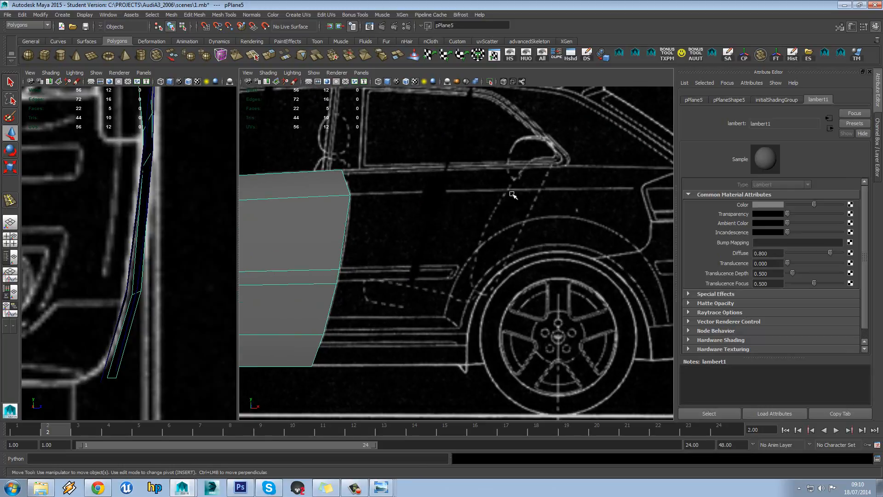
pyautogui.scroll(-2, 527, 258)
pyautogui.keyDown('alt'); pyautogui.moveTo(508, 252); pyautogui.dragTo(434, 253, button='middle'); pyautogui.keyUp('alt')
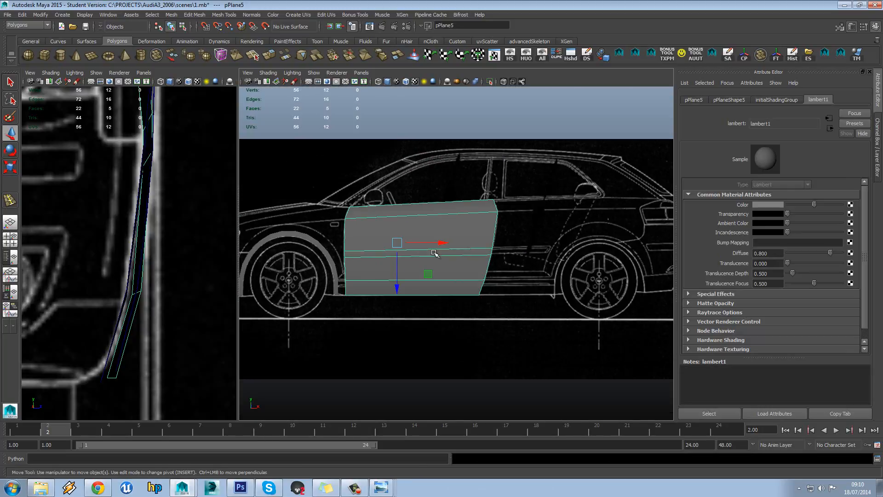
# Step: Duplicate the front wheel arch and move the copy along the car onto the rear wheel in the side view
pyautogui.click(313, 240)
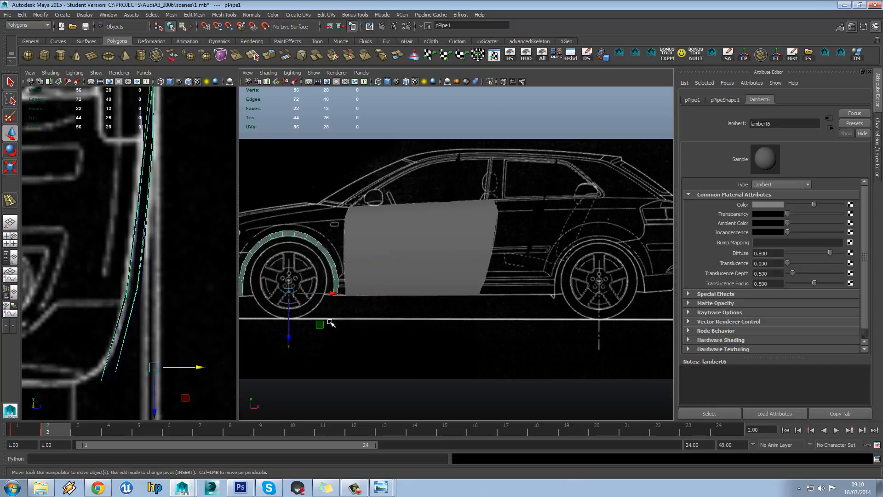
pyautogui.hotkey('ctrl', 'd')
pyautogui.moveTo(331, 300); pyautogui.dragTo(642, 300)
pyautogui.scroll(5, 642, 300)
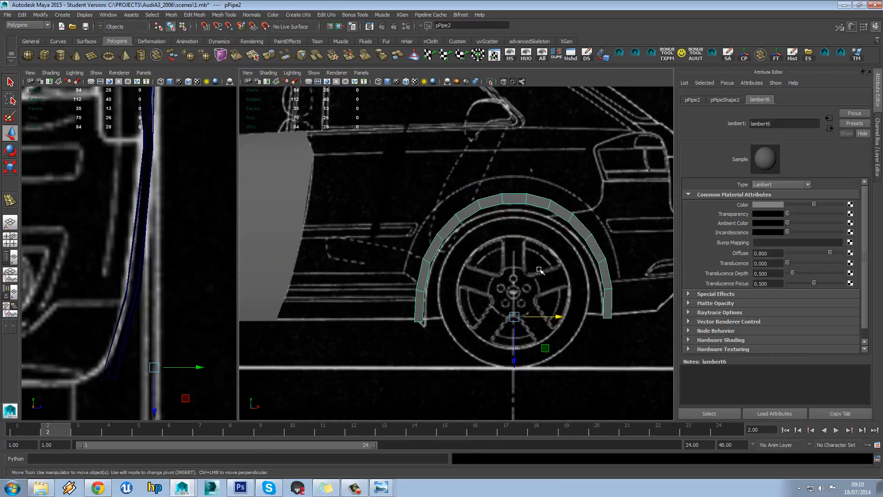
# Step: Reposition the copied arch and scale it along the car's length to fit the rear wheel opening on the side blueprint
pyautogui.moveTo(525, 362)
pyautogui.mouseDown()
pyautogui.moveTo(522, 338)
pyautogui.moveTo(522, 361)
pyautogui.mouseUp()
pyautogui.press('r')
pyautogui.moveTo(565, 322); pyautogui.dragTo(559, 323)
pyautogui.press('w')
pyautogui.keyDown('alt'); pyautogui.moveTo(559, 322); pyautogui.dragTo(529, 317, button='middle'); pyautogui.keyUp('alt')
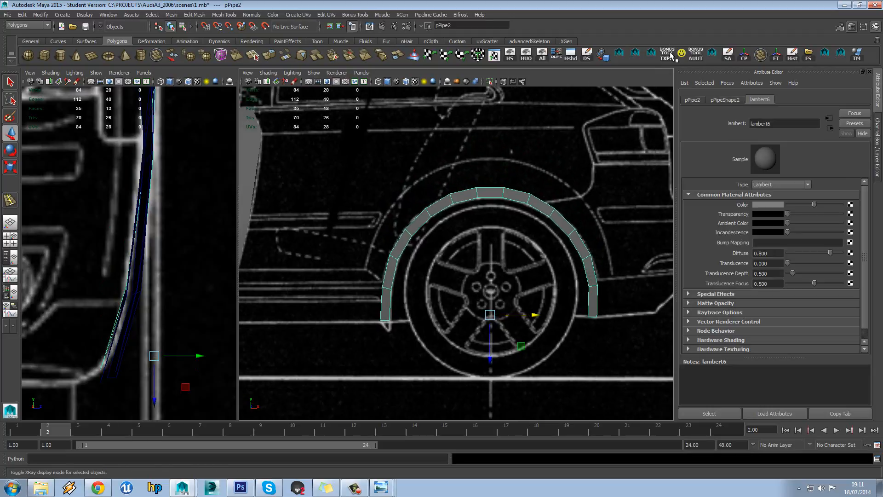
# Step: Turn on X-ray display for the rear arch and move the two lowest vertex pairs at its rear end onto the blueprint outline
pyautogui.click(671, 57)
pyautogui.scroll(1, 584, 228)
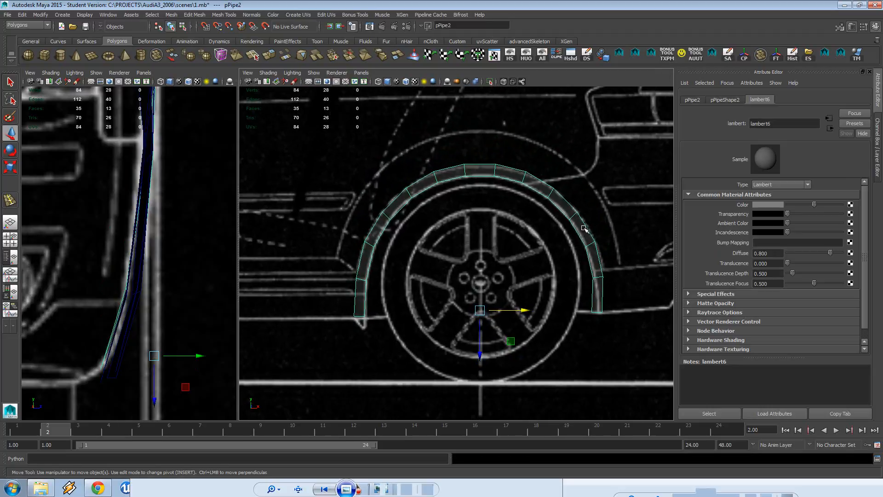
pyautogui.moveTo(584, 229); pyautogui.dragTo(558, 232, button='right')
pyautogui.moveTo(607, 321); pyautogui.dragTo(648, 314)
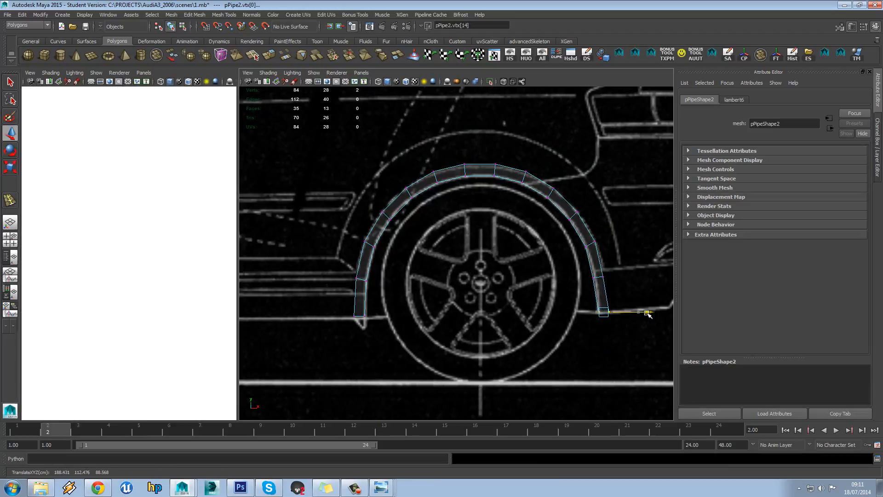
pyautogui.click(599, 277)
pyautogui.moveTo(619, 278); pyautogui.dragTo(632, 281)
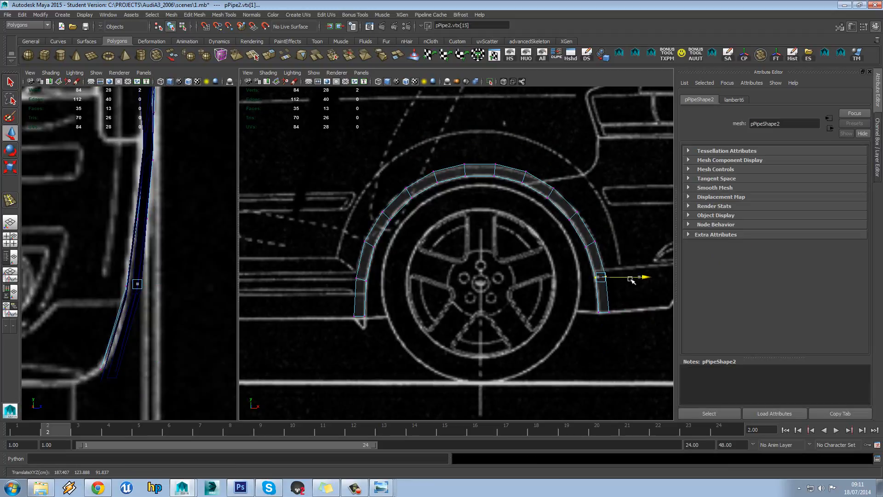
pyautogui.moveTo(606, 316); pyautogui.dragTo(606, 314)
pyautogui.moveTo(643, 272); pyautogui.dragTo(641, 273)
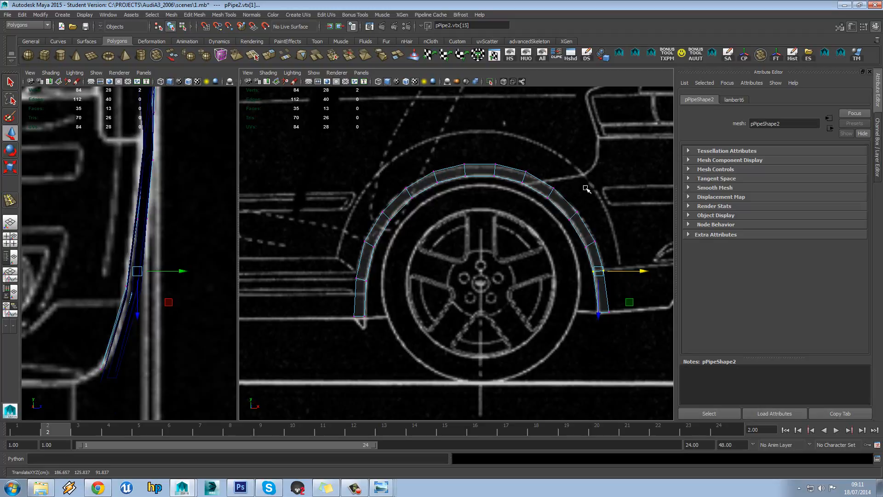
# Step: Move the lowest vertex pair at the rear arch's front end to match the sill line on the side blueprint
pyautogui.click(359, 317)
pyautogui.moveTo(360, 337); pyautogui.dragTo(360, 344)
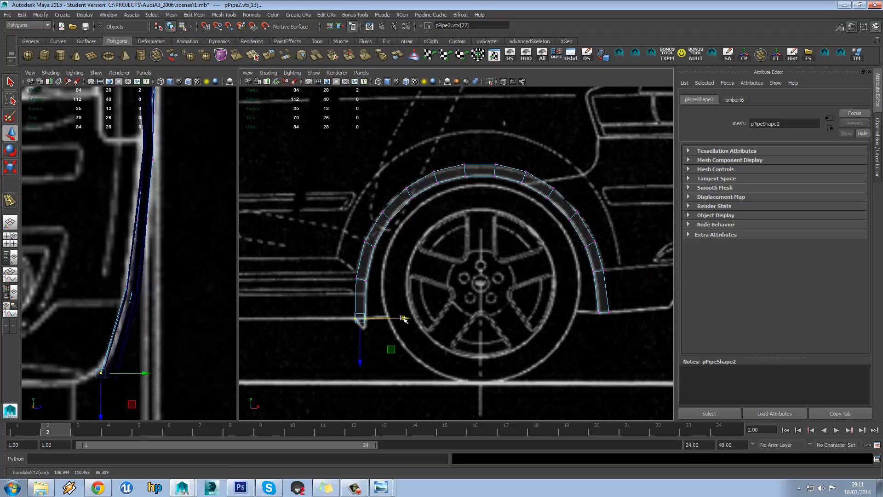
pyautogui.scroll(-3, 420, 255)
pyautogui.scroll(-1, 391, 256)
pyautogui.keyDown('alt'); pyautogui.moveTo(366, 257); pyautogui.dragTo(469, 254, button='middle'); pyautogui.keyUp('alt')
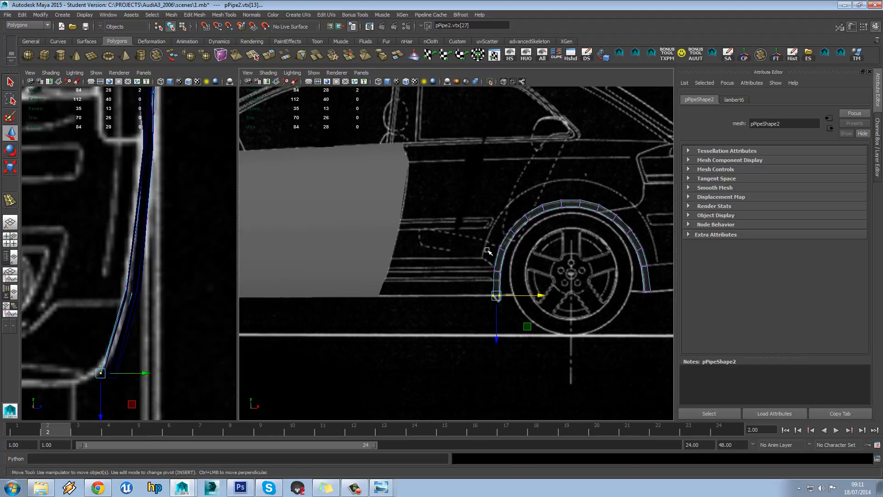
# Step: Compare the rear arch's curvature, especially at its rear end, with the top blueprint
pyautogui.scroll(-2, 488, 251)
pyautogui.scroll(2, 166, 195)
pyautogui.press('space')
pyautogui.moveTo(163, 243); pyautogui.dragTo(141, 247)
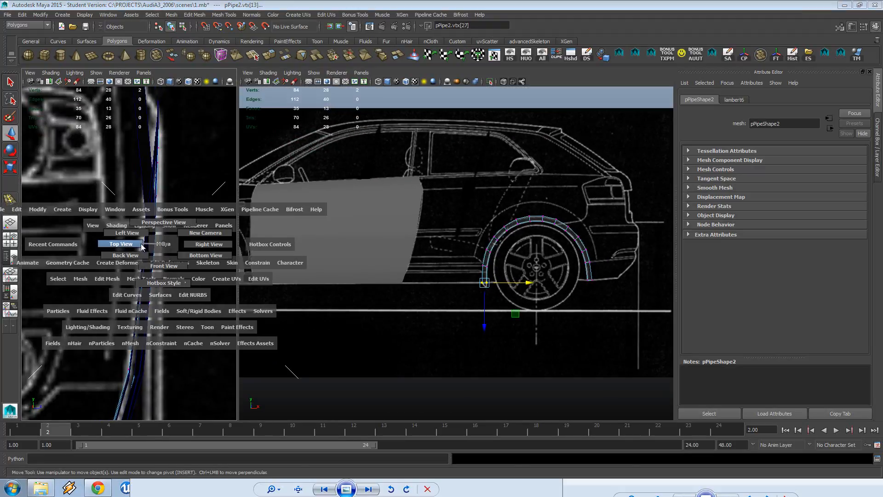
pyautogui.scroll(4, 138, 247)
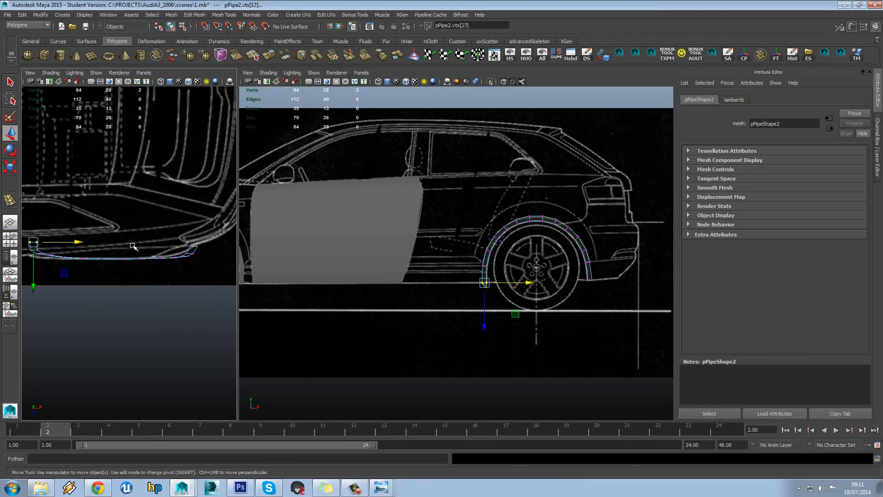
pyautogui.keyDown('alt'); pyautogui.moveTo(132, 245); pyautogui.dragTo(119, 202, button='middle'); pyautogui.keyUp('alt')
pyautogui.scroll(4, 176, 246)
pyautogui.scroll(-2, 175, 245)
pyautogui.scroll(-3, 165, 216)
pyautogui.scroll(3, 126, 259)
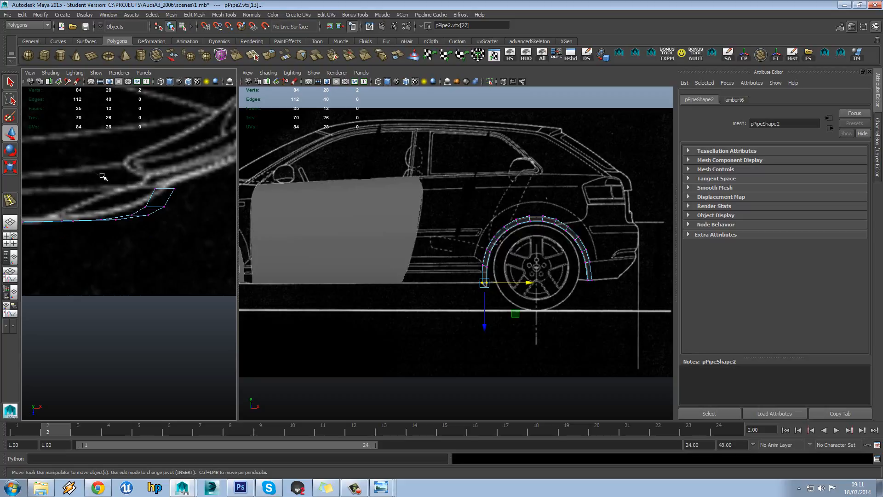
pyautogui.moveTo(102, 176); pyautogui.dragTo(215, 249)
pyautogui.moveTo(101, 209); pyautogui.dragTo(144, 233)
# Step: Examine how the rear arch's profile lines up with the bodywork on the rear-view blueprint
pyautogui.press('space')
pyautogui.scroll(5, 144, 233)
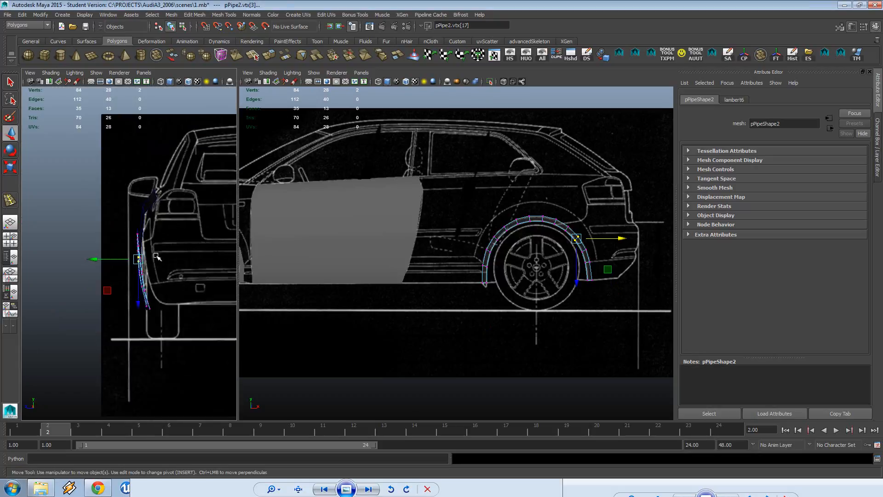
pyautogui.keyDown('alt'); pyautogui.moveTo(178, 265); pyautogui.dragTo(135, 241, button='middle'); pyautogui.keyUp('alt')
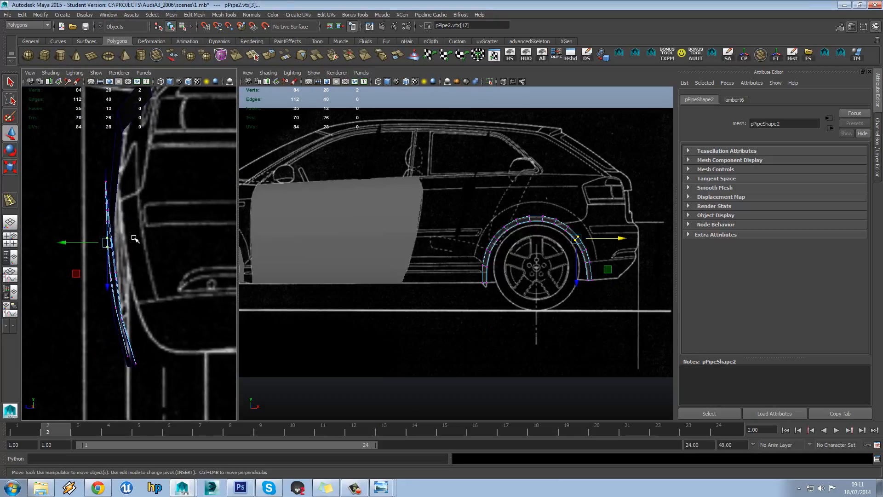
pyautogui.scroll(2, 135, 238)
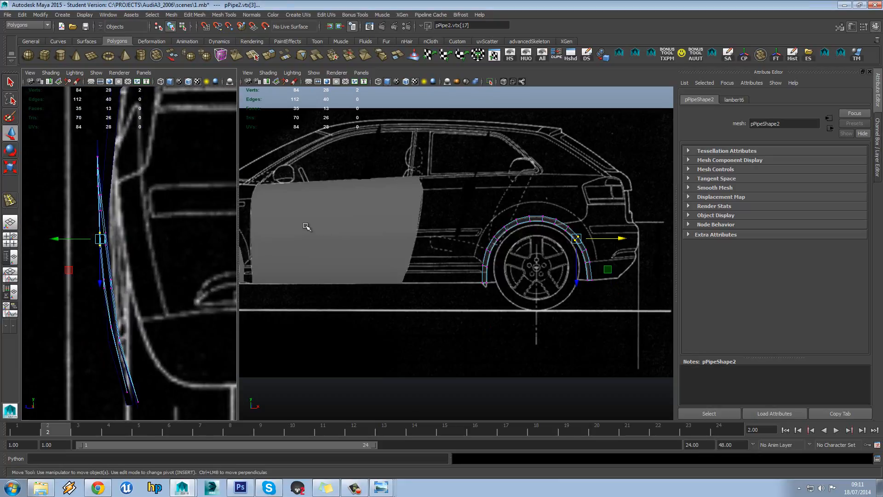
pyautogui.scroll(-3, 178, 198)
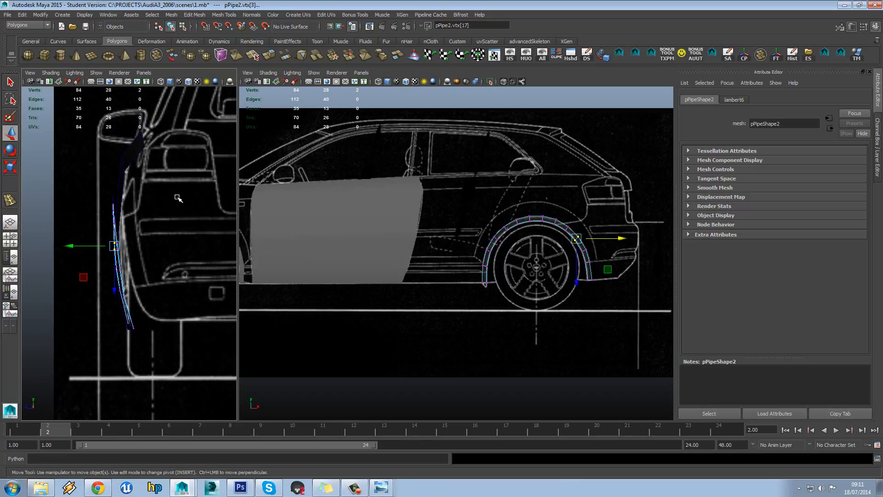
pyautogui.scroll(-3, 179, 198)
pyautogui.click(143, 190)
pyautogui.scroll(3, 143, 191)
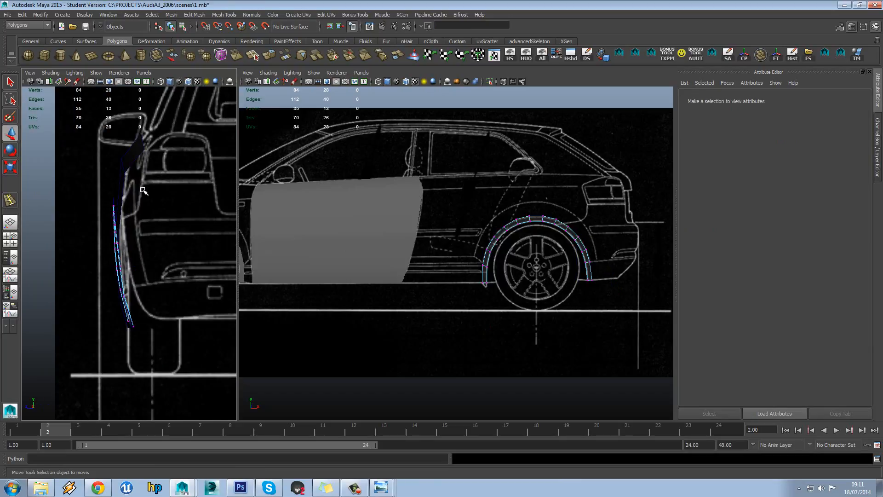
pyautogui.moveTo(112, 226); pyautogui.dragTo(134, 216, button='right')
pyautogui.click(113, 230)
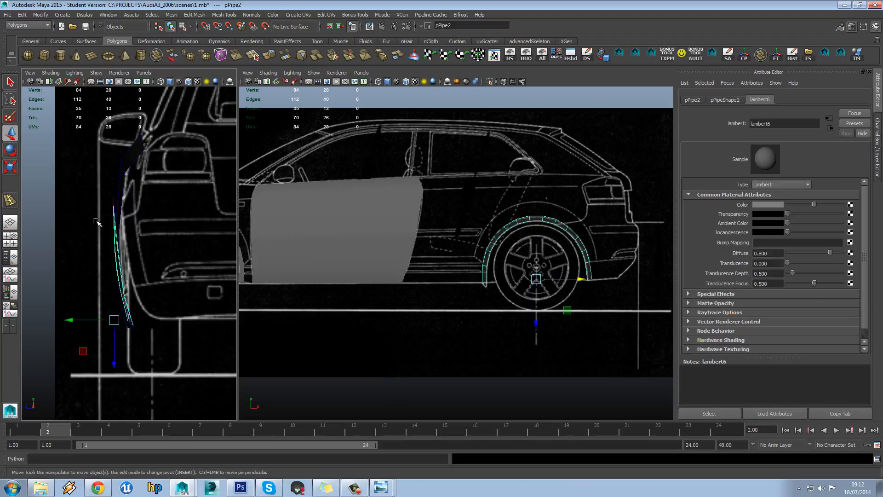
pyautogui.click(96, 220)
pyautogui.scroll(-4, 96, 218)
pyautogui.scroll(-3, 97, 218)
pyautogui.scroll(-3, 449, 214)
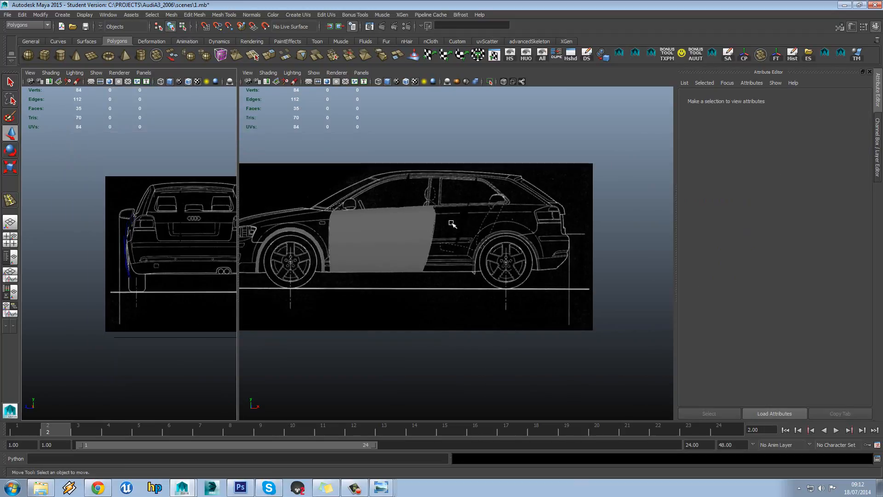
# Step: Hide everything except the rear wheel arch and the rear-view blueprint plane
pyautogui.press('space')
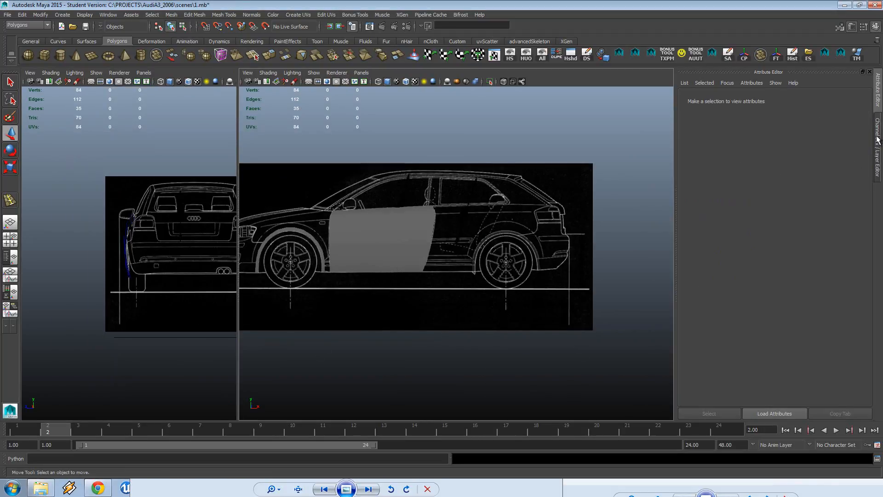
pyautogui.click(877, 138)
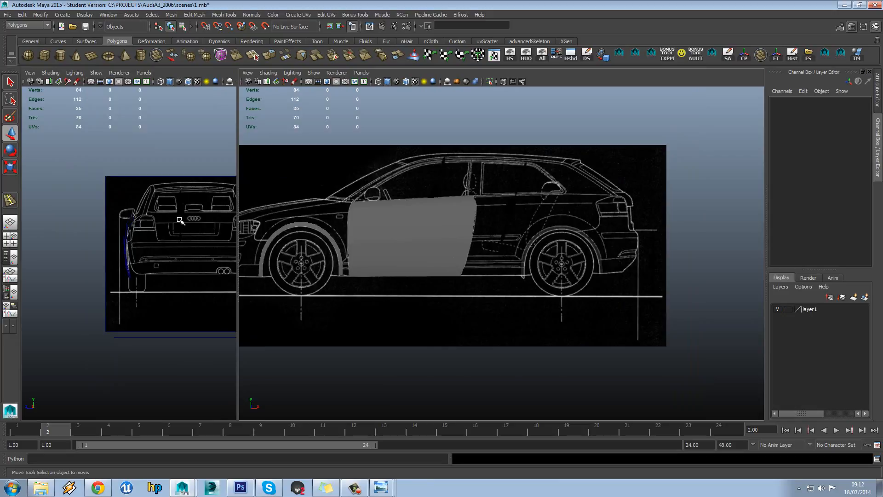
pyautogui.click(159, 194)
pyautogui.press('f')
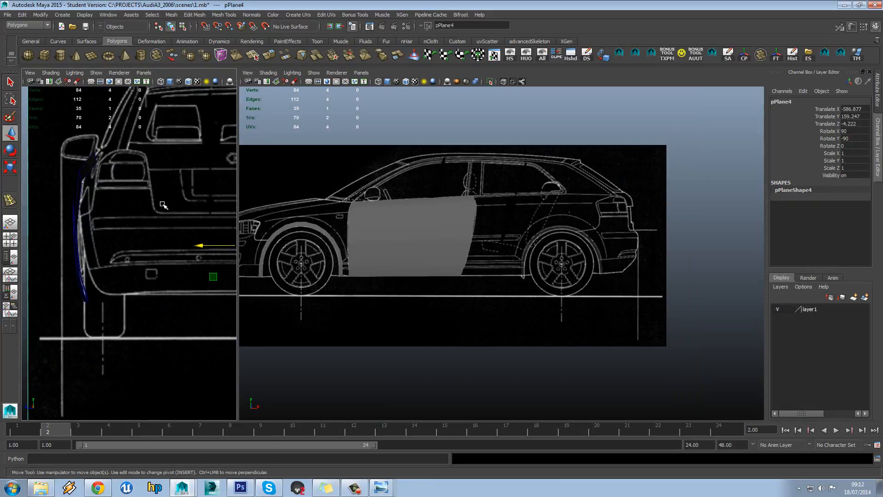
pyautogui.click(531, 240)
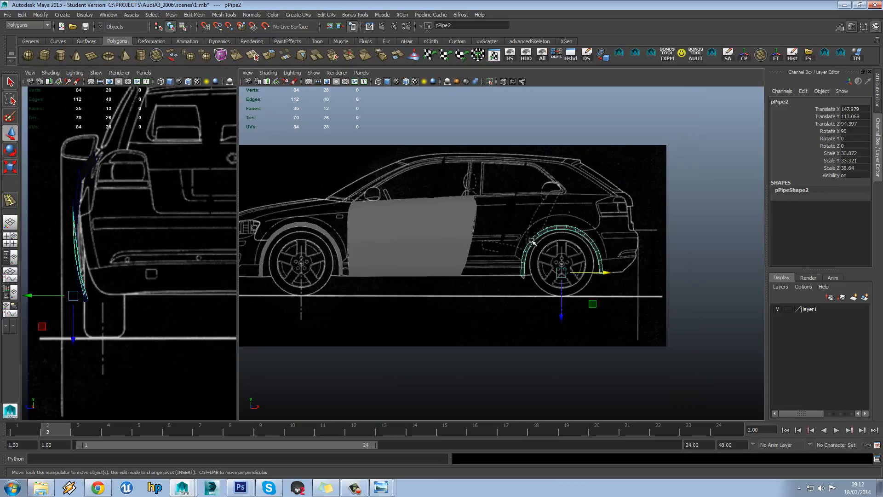
pyautogui.keyDown('shift'); pyautogui.click(155, 169); pyautogui.keyUp('shift')
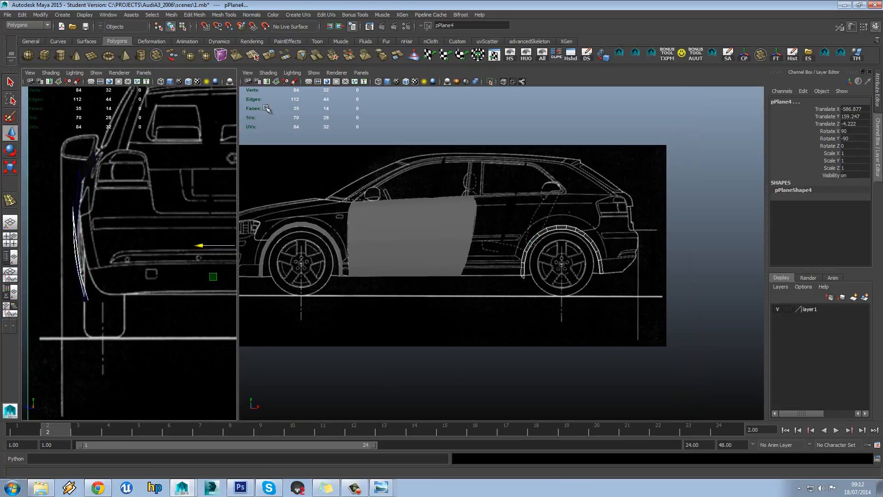
pyautogui.scroll(-7, 158, 202)
pyautogui.scroll(6, 157, 203)
pyautogui.click(526, 58)
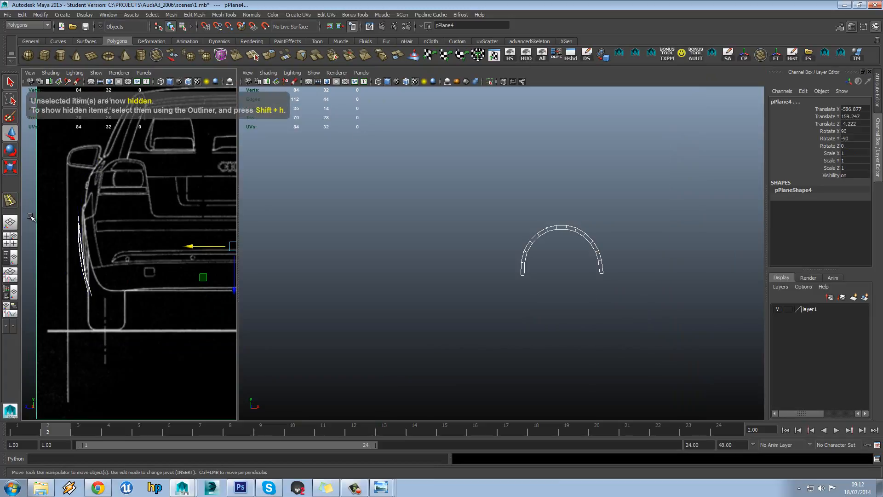
# Step: Move the rear-view blueprint plane to Translate Y 156.56 and Translate Z 1.601 so its body outline meets the arch
pyautogui.click(30, 218)
pyautogui.scroll(6, 64, 221)
pyautogui.keyDown('alt'); pyautogui.moveTo(73, 223); pyautogui.dragTo(110, 226, button='middle'); pyautogui.keyUp('alt')
pyautogui.click(113, 208)
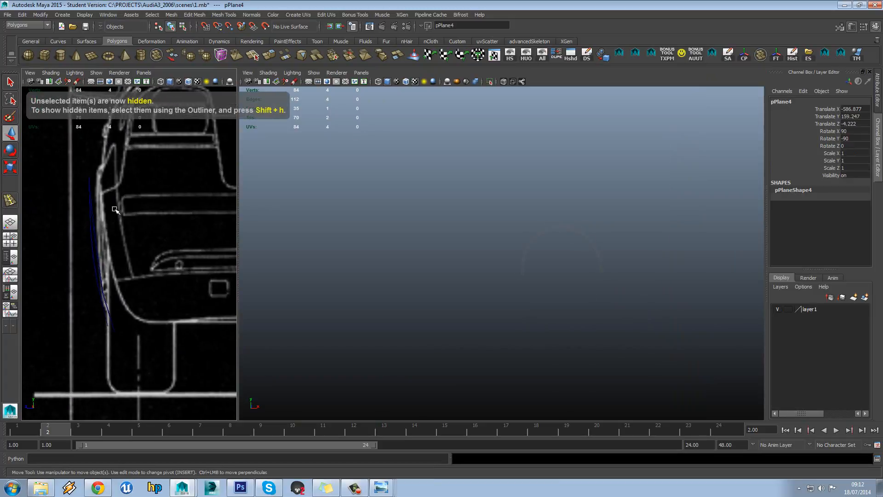
pyautogui.scroll(-6, 114, 209)
pyautogui.keyDown('alt'); pyautogui.moveTo(181, 225); pyautogui.dragTo(158, 221, button='middle'); pyautogui.keyUp('alt')
pyautogui.scroll(5, 158, 222)
pyautogui.moveTo(182, 240); pyautogui.dragTo(176, 240)
pyautogui.moveTo(223, 282); pyautogui.dragTo(222, 282)
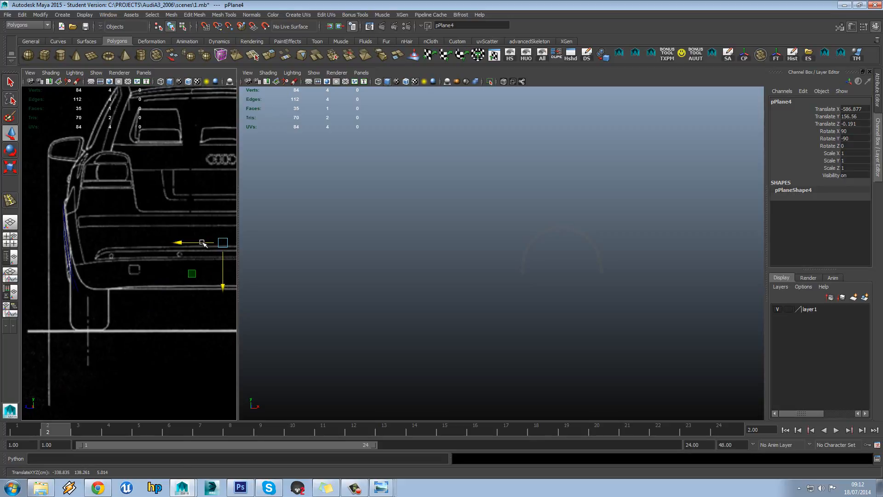
pyautogui.moveTo(187, 243); pyautogui.dragTo(186, 245)
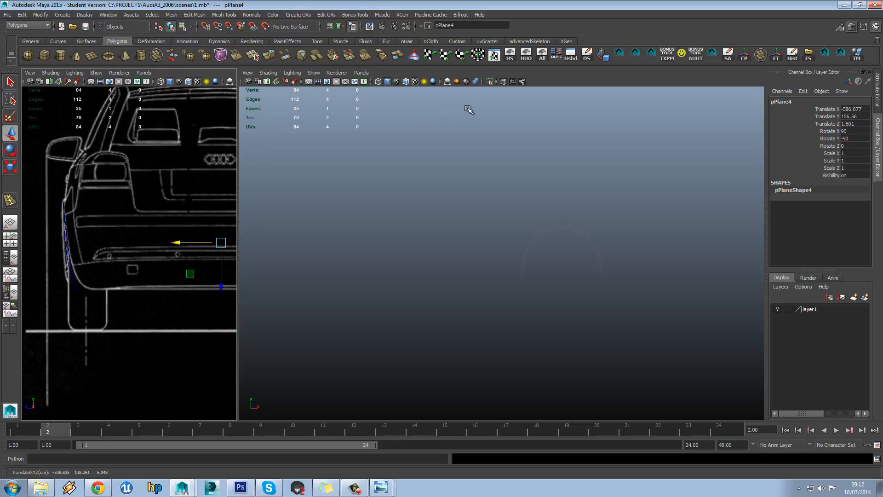
# Step: Show all hidden objects and set layer1 to Reference display
pyautogui.click(542, 54)
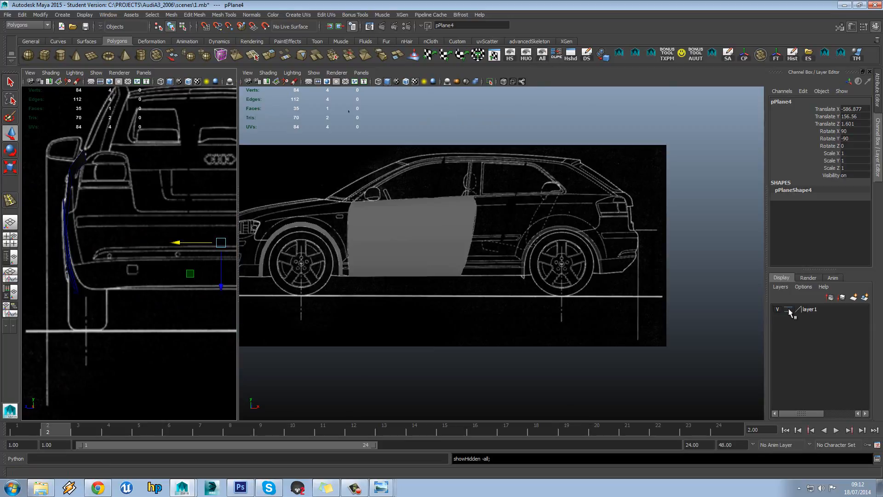
pyautogui.click(789, 310)
pyautogui.click(788, 310)
pyautogui.scroll(3, 185, 319)
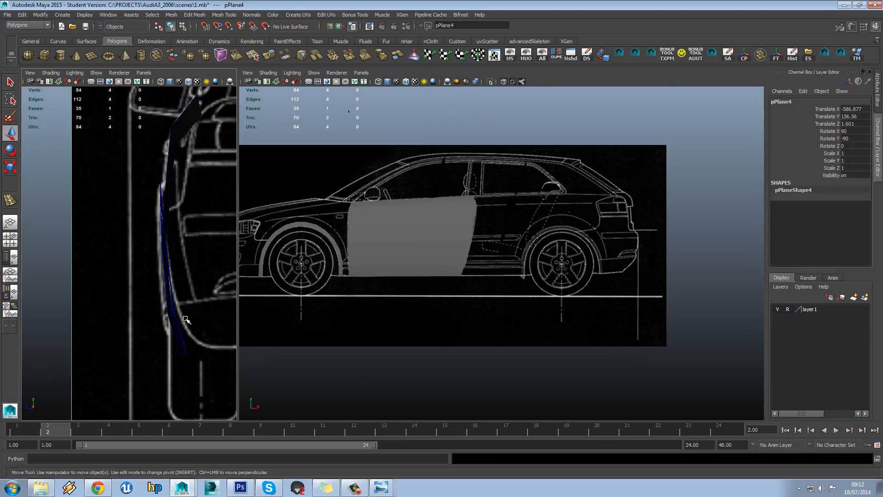
# Step: Move the second-lowest vertex pair at the rear arch's front end inward in the rear view
pyautogui.click(181, 331)
pyautogui.keyDown('alt'); pyautogui.moveTo(171, 291); pyautogui.dragTo(196, 293, button='middle'); pyautogui.keyUp('alt')
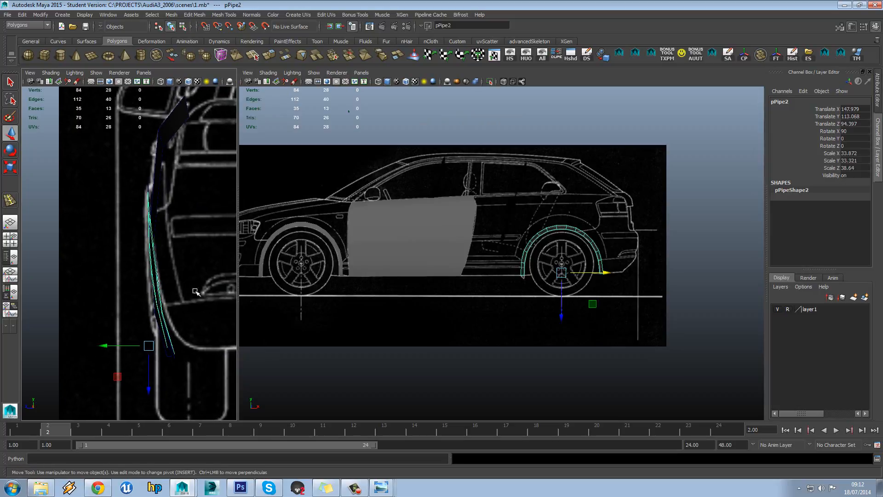
pyautogui.scroll(3, 568, 237)
pyautogui.scroll(1, 167, 183)
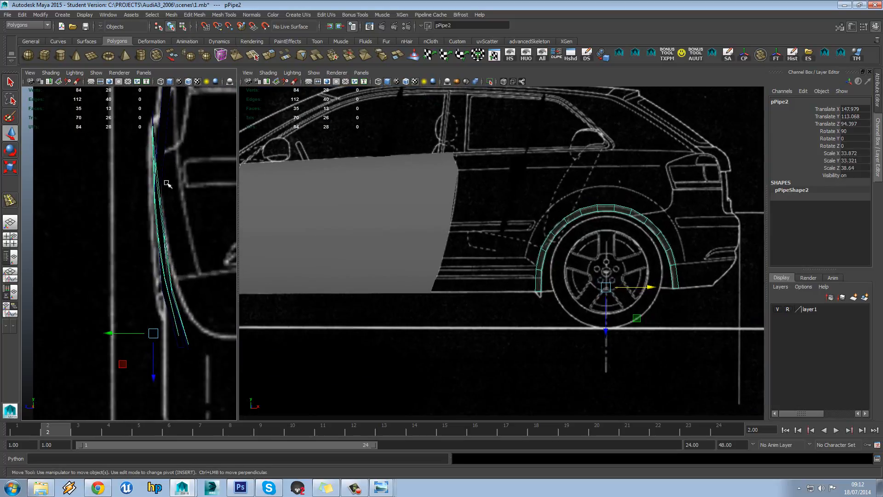
pyautogui.moveTo(580, 214); pyautogui.dragTo(559, 215, button='right')
pyautogui.scroll(2, 198, 272)
pyautogui.moveTo(191, 276); pyautogui.dragTo(175, 297)
pyautogui.keyDown('alt'); pyautogui.moveTo(179, 295); pyautogui.dragTo(169, 296, button='middle'); pyautogui.keyUp('alt')
pyautogui.moveTo(134, 286); pyautogui.dragTo(142, 286)
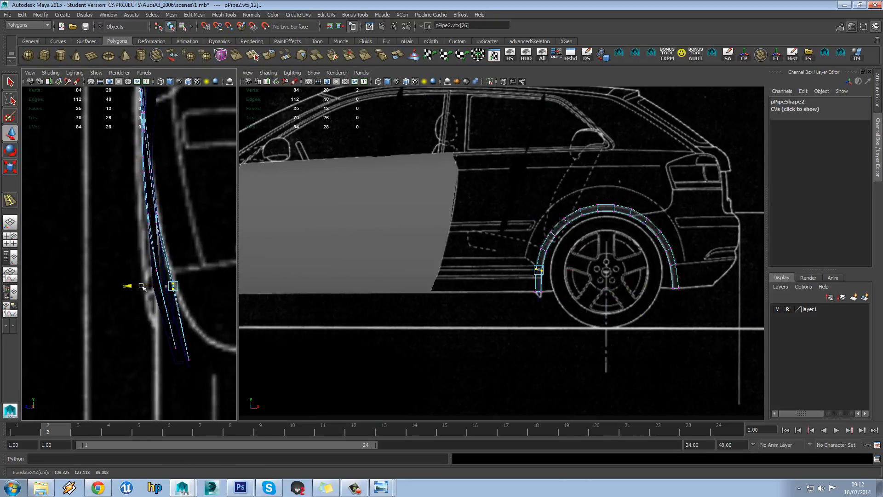
# Step: Try moving the lowest vertex pair at the rear arch's front end inward in the rear view, and undo it
pyautogui.keyDown('alt'); pyautogui.moveTo(200, 342); pyautogui.dragTo(195, 327, button='middle'); pyautogui.keyUp('alt')
pyautogui.moveTo(195, 326); pyautogui.dragTo(169, 346)
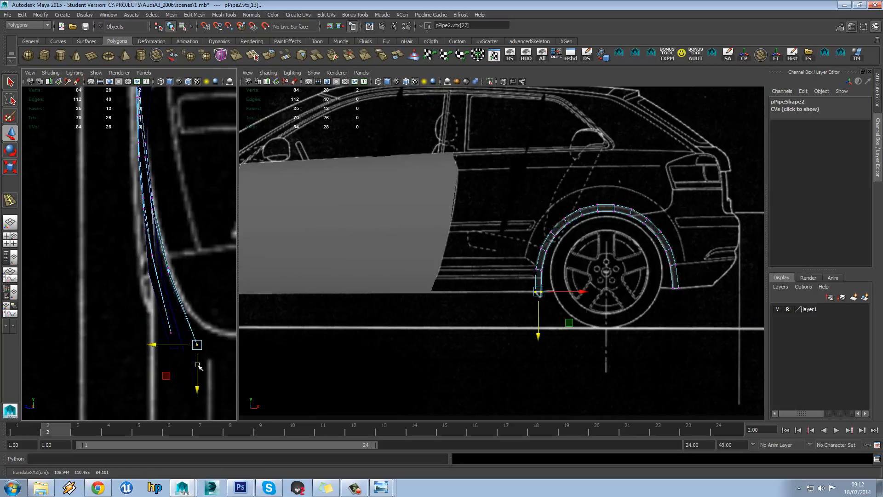
pyautogui.hotkey('ctrl', 'z')
pyautogui.hotkey('ctrl', 'z')
pyautogui.hotkey('ctrl', 'z')
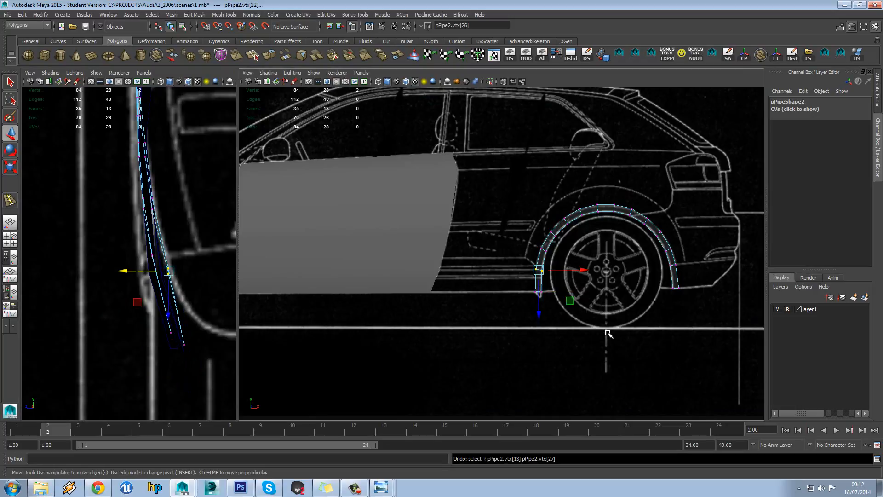
# Step: Move the two lowest vertex pairs at the rear arch's back end inward in the rear view to follow the body outline
pyautogui.keyDown('alt'); pyautogui.moveTo(674, 300); pyautogui.dragTo(600, 299, button='middle'); pyautogui.keyUp('alt')
pyautogui.scroll(3, 607, 294)
pyautogui.moveTo(646, 258); pyautogui.dragTo(608, 278)
pyautogui.scroll(4, 186, 265)
pyautogui.moveTo(122, 254); pyautogui.dragTo(140, 254)
pyautogui.moveTo(180, 350); pyautogui.dragTo(209, 378)
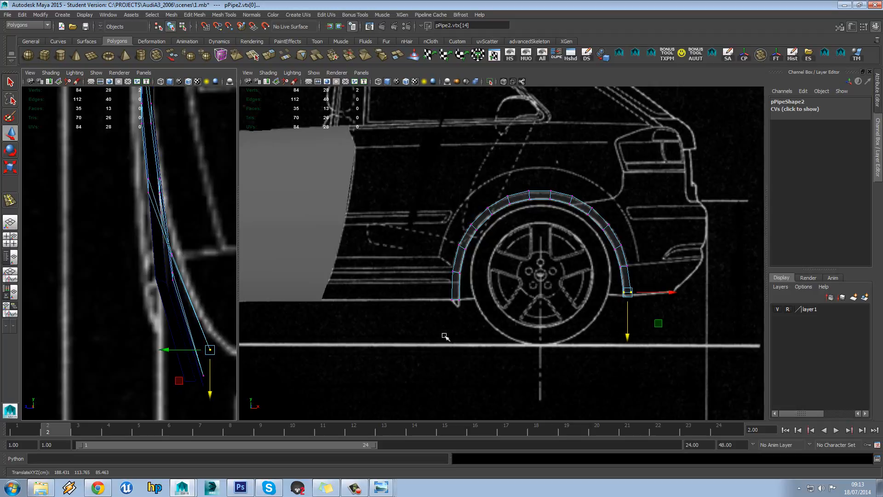
# Step: Move the next three vertex pairs up the back side of the rear arch slightly inward in the rear view
pyautogui.click(618, 247)
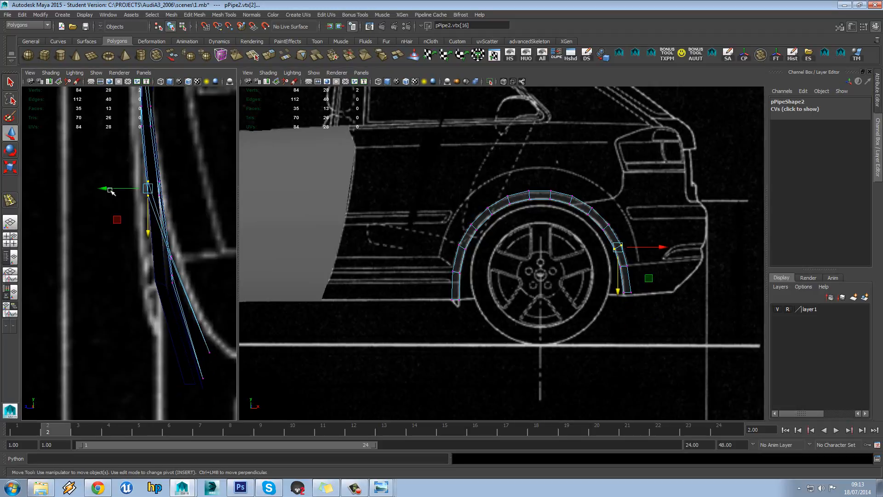
pyautogui.moveTo(110, 188); pyautogui.dragTo(120, 189)
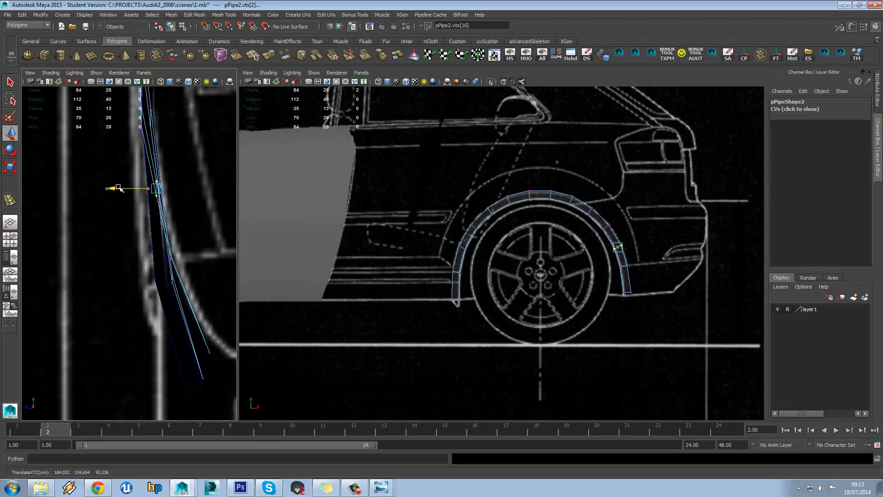
pyautogui.click(601, 235)
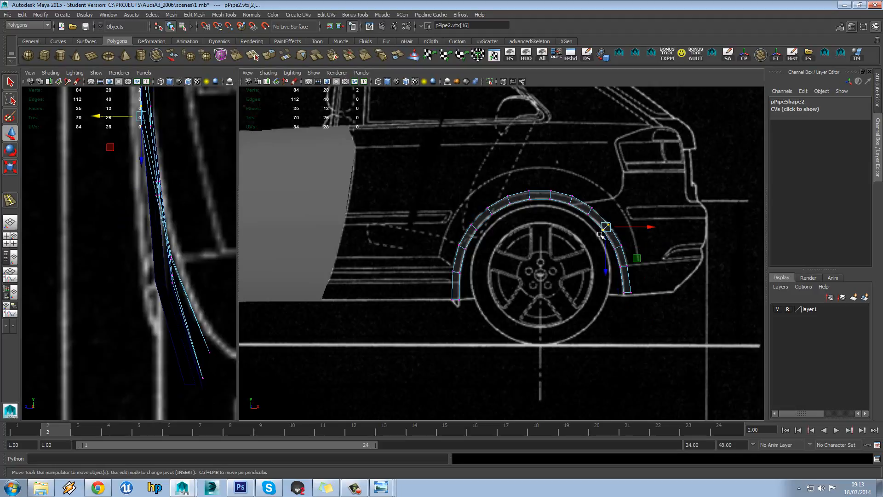
pyautogui.keyDown('alt'); pyautogui.moveTo(183, 182); pyautogui.dragTo(181, 258, button='middle'); pyautogui.keyUp('alt')
pyautogui.moveTo(106, 192); pyautogui.dragTo(112, 192)
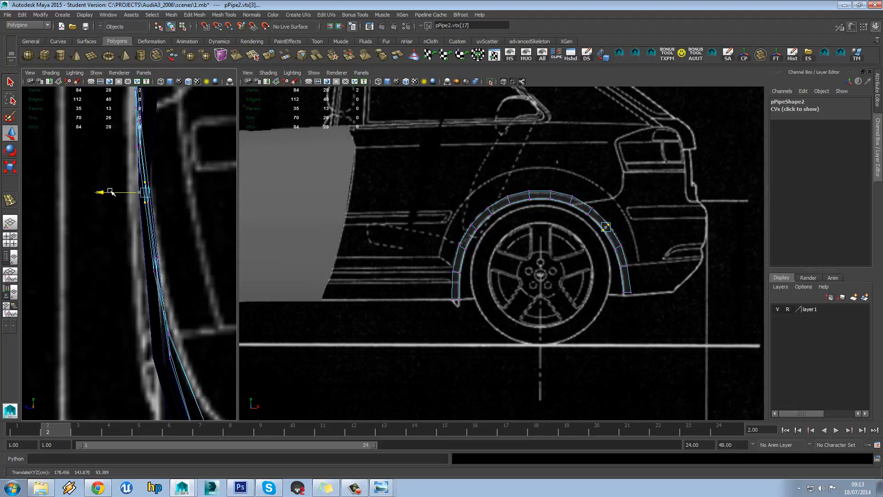
pyautogui.click(590, 211)
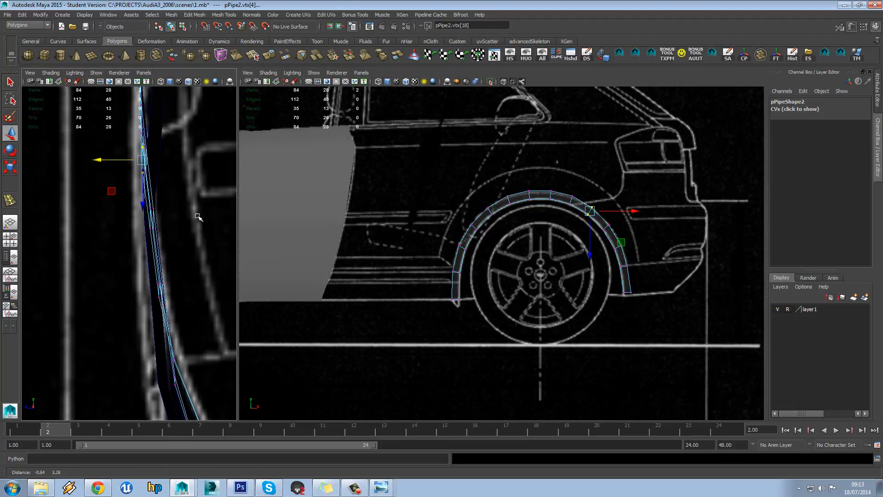
pyautogui.moveTo(112, 161); pyautogui.dragTo(116, 161)
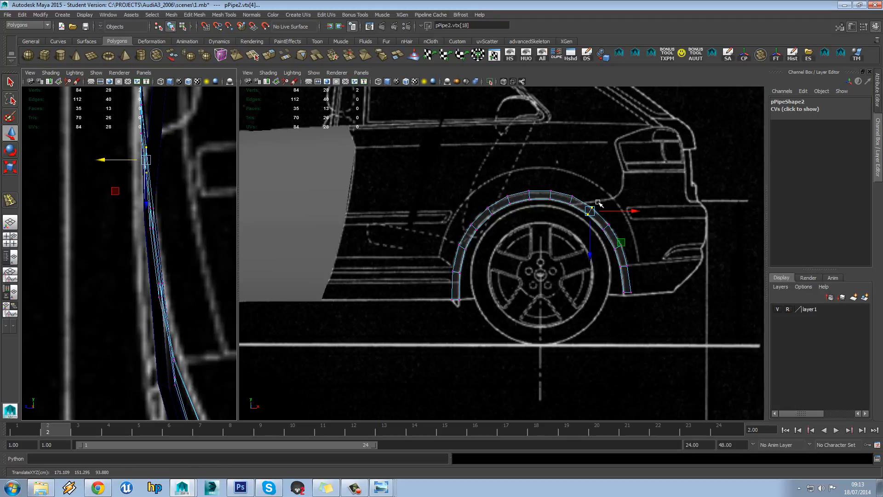
# Step: Try isolating the faces of the rear arch's back half in the rear view, and undo the isolation
pyautogui.scroll(1, 598, 203)
pyautogui.moveTo(582, 191); pyautogui.dragTo(583, 209, button='right')
pyautogui.moveTo(666, 169); pyautogui.dragTo(563, 314)
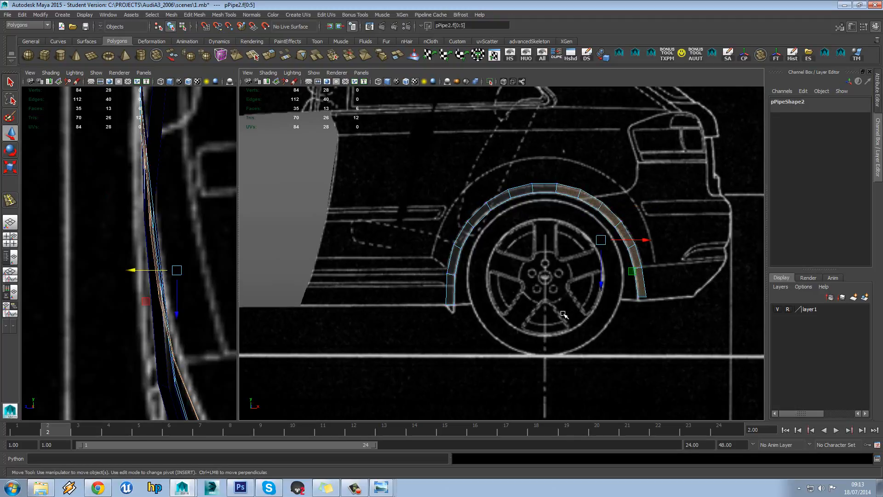
pyautogui.click(95, 73)
pyautogui.moveTo(149, 86)
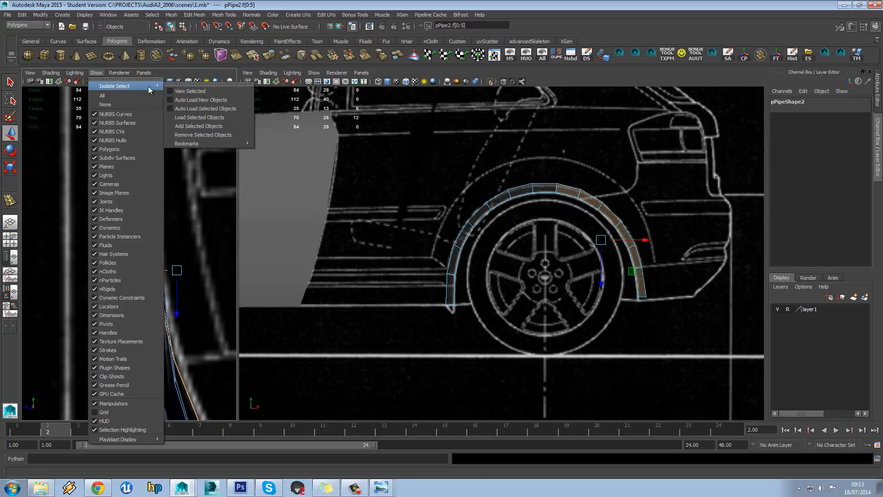
pyautogui.click(180, 92)
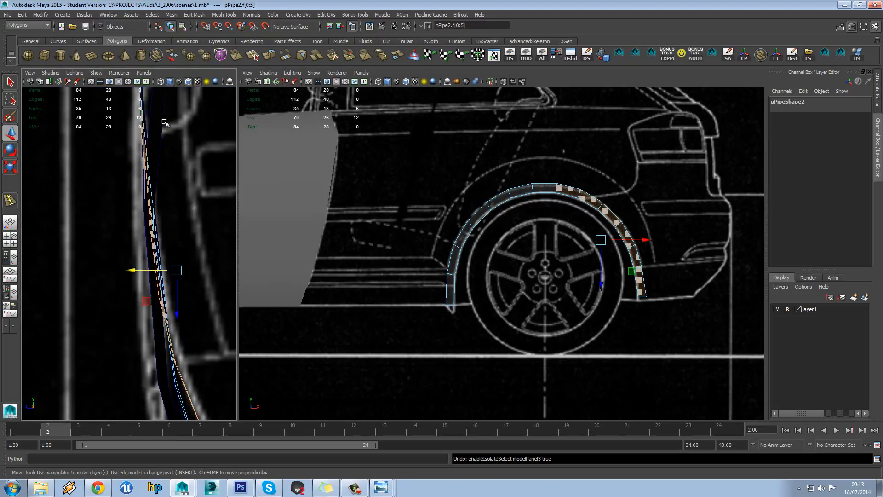
pyautogui.scroll(-5, 165, 123)
pyautogui.scroll(5, 151, 138)
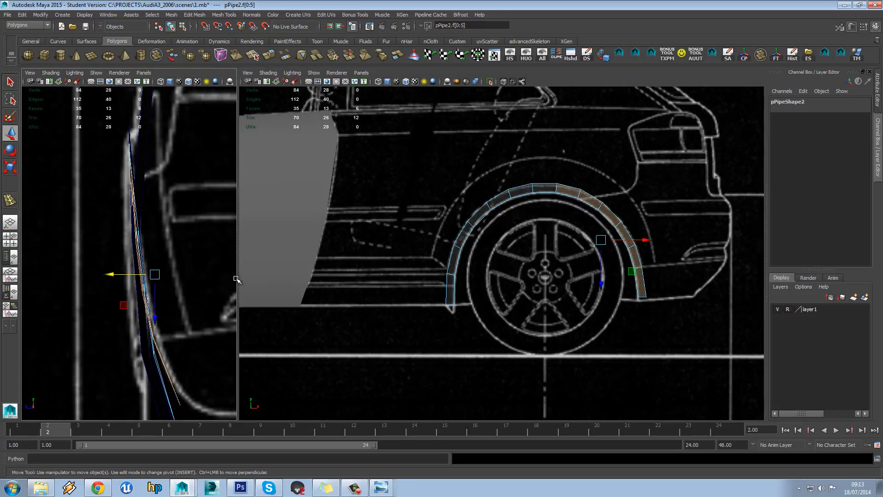
pyautogui.scroll(3, 592, 232)
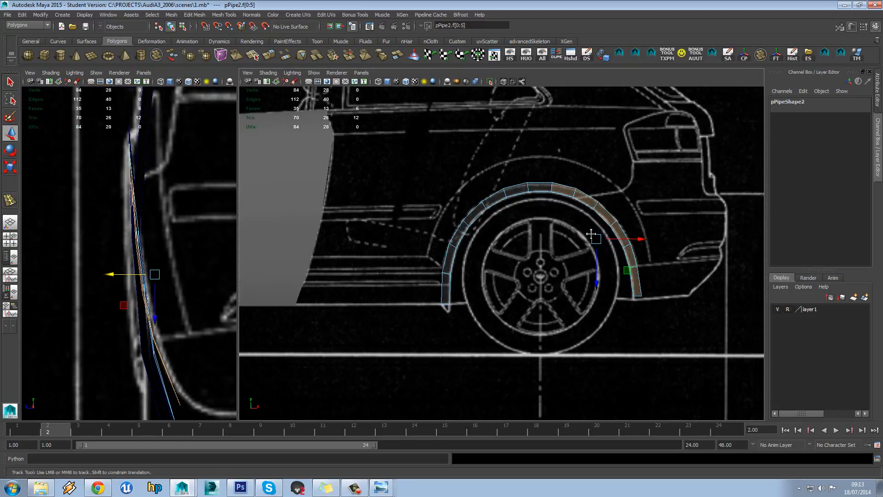
# Step: Try nudging the lowest vertex pair at the rear arch's front end outward in the rear view, and undo it
pyautogui.moveTo(545, 172); pyautogui.dragTo(518, 171, button='right')
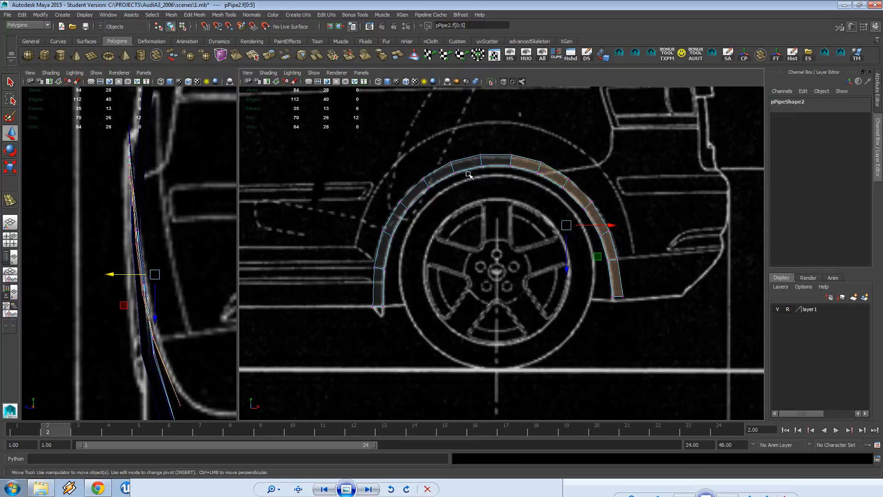
pyautogui.keyDown('alt'); pyautogui.moveTo(115, 182); pyautogui.dragTo(118, 144, button='middle'); pyautogui.keyUp('alt')
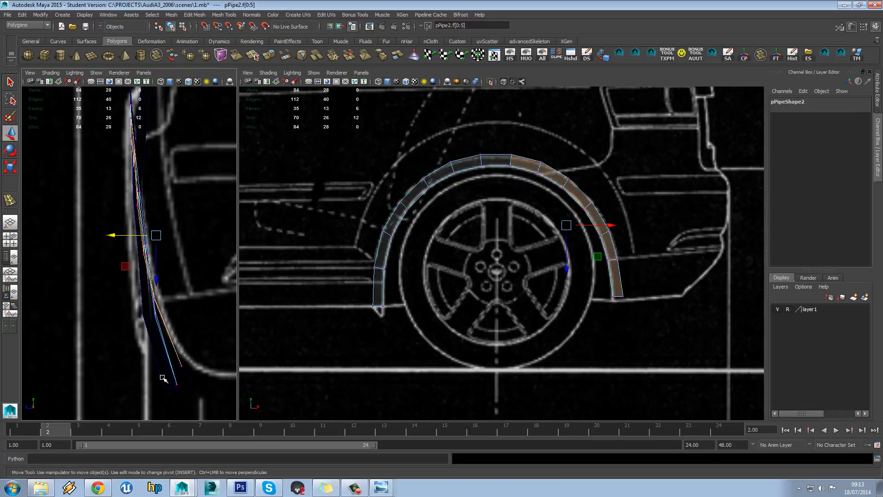
pyautogui.moveTo(163, 378); pyautogui.dragTo(199, 407)
pyautogui.keyDown('alt'); pyautogui.moveTo(152, 367); pyautogui.dragTo(147, 345, button='middle'); pyautogui.keyUp('alt')
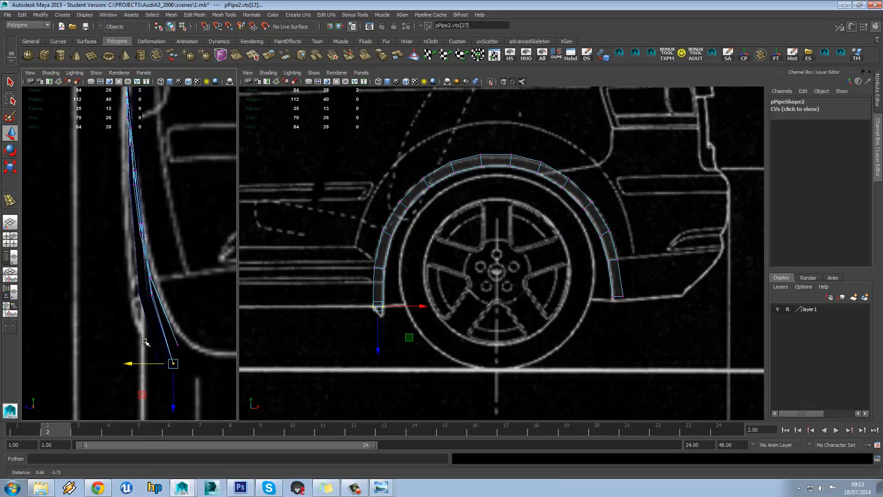
pyautogui.moveTo(134, 364)
pyautogui.mouseDown()
pyautogui.moveTo(117, 364)
pyautogui.moveTo(133, 364)
pyautogui.mouseUp()
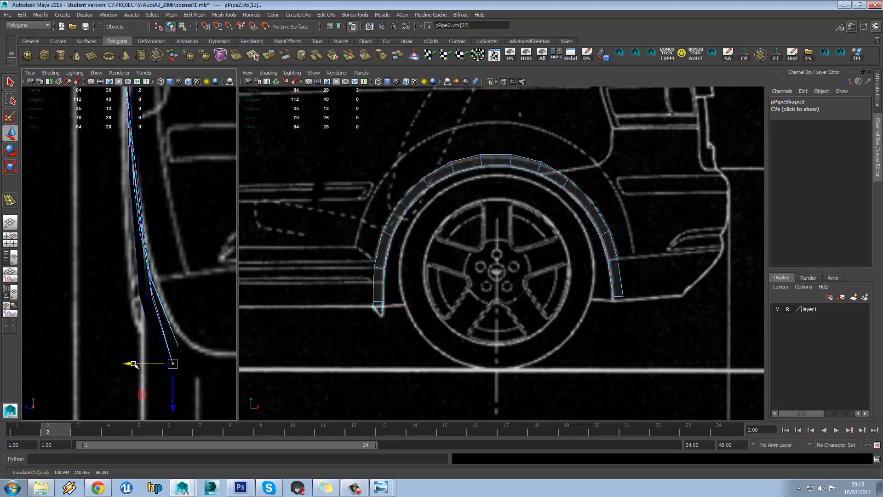
pyautogui.hotkey('ctrl', 'z')
pyautogui.moveTo(361, 262); pyautogui.dragTo(400, 284)
# Step: Switch to Windows Photo Viewer and browse the reference photos from media (5).jpg to media.jpg to examine the car's rear wheel arch
pyautogui.click(381, 488)
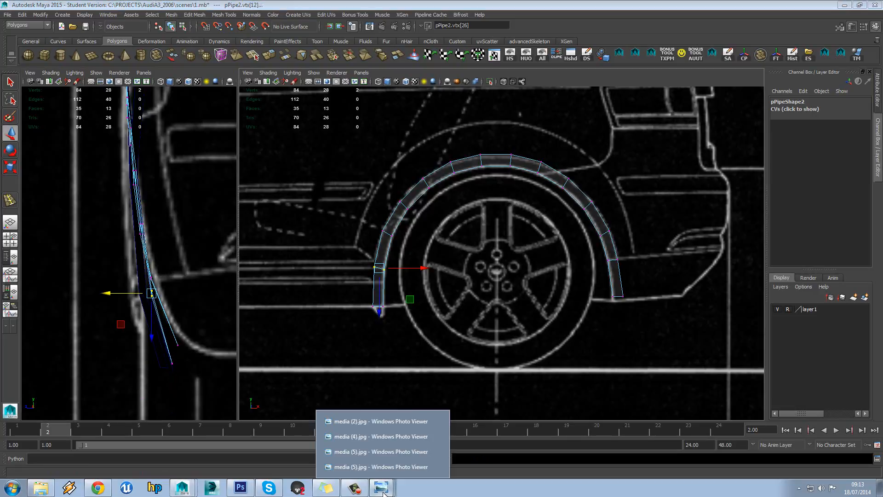
pyautogui.click(368, 464)
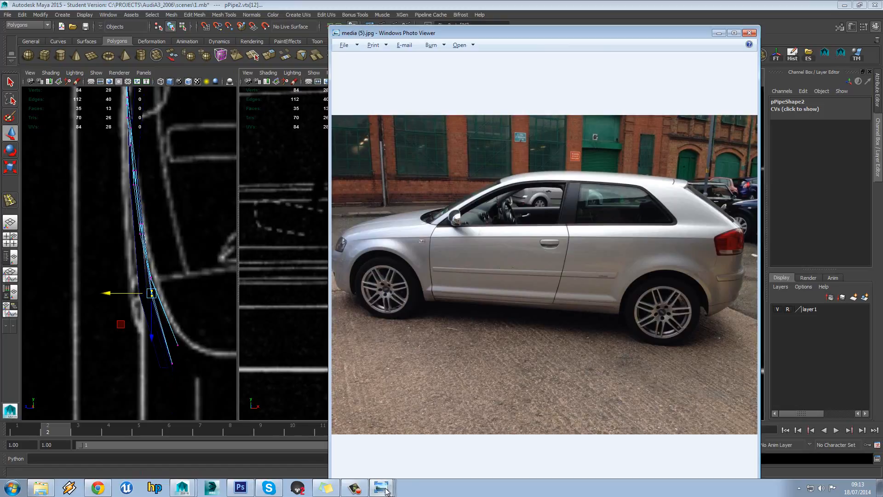
pyautogui.moveTo(484, 35); pyautogui.dragTo(510, 44)
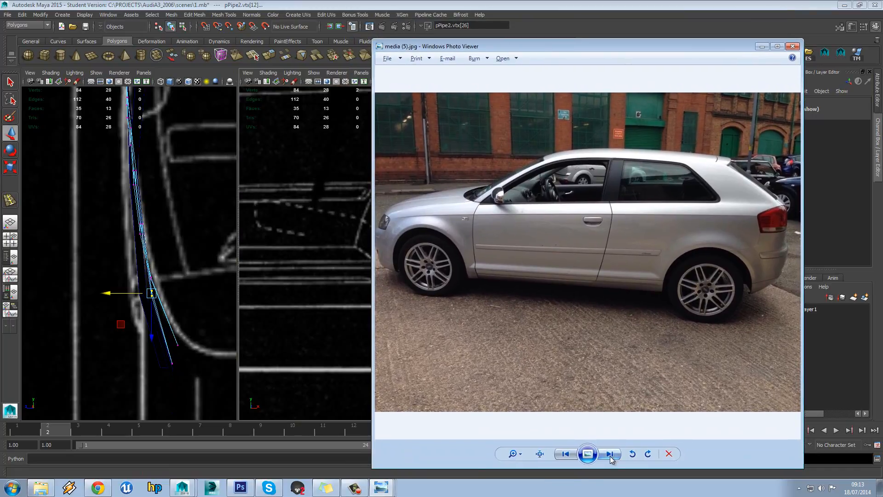
pyautogui.click(610, 458)
pyautogui.click(609, 458)
pyautogui.click(610, 458)
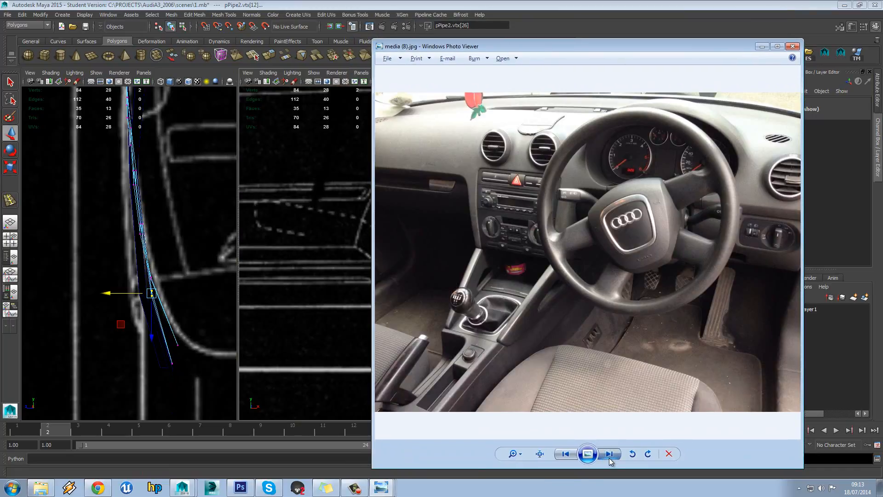
pyautogui.click(610, 458)
pyautogui.click(610, 455)
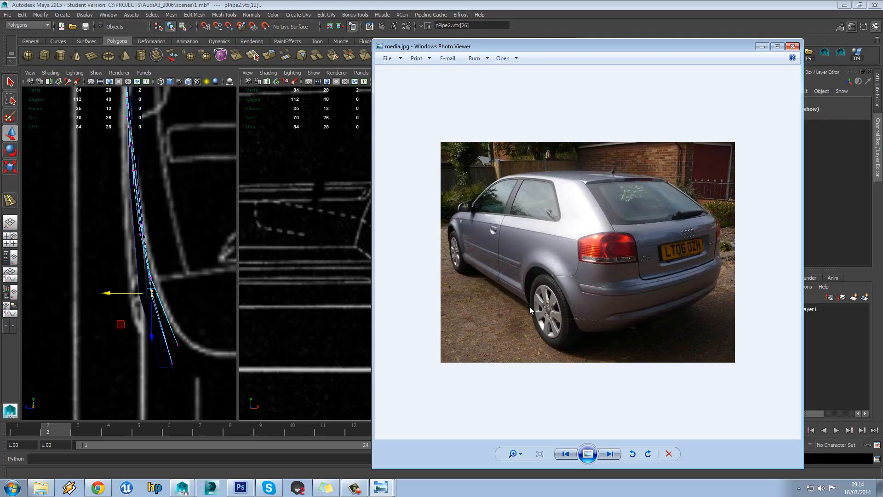
# Step: Back in Maya, move the second-lowest vertex pair at the rear arch's front end slightly inward in the rear view
pyautogui.keyDown('alt'); pyautogui.moveTo(153, 313); pyautogui.dragTo(184, 271, button='middle'); pyautogui.keyUp('alt')
pyautogui.scroll(3, 184, 271)
pyautogui.middleClick(335, 278)
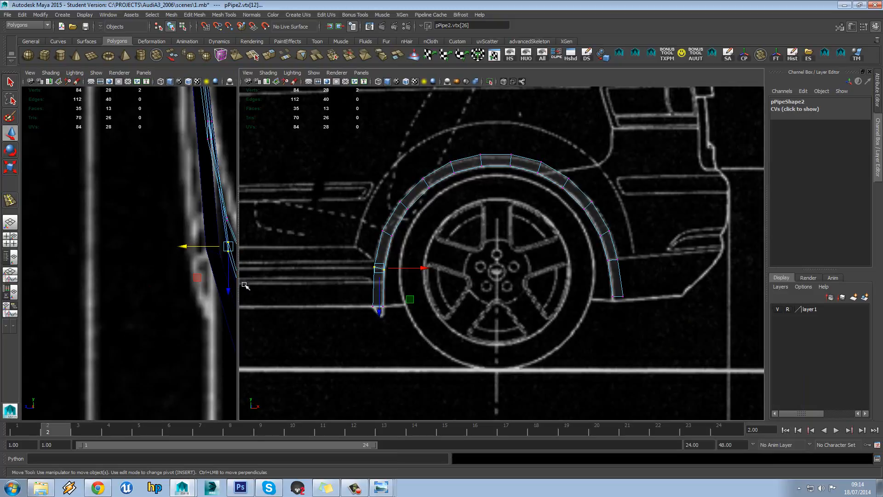
pyautogui.keyDown('alt'); pyautogui.moveTo(207, 269); pyautogui.dragTo(138, 272, button='middle'); pyautogui.keyUp('alt')
pyautogui.keyDown('alt'); pyautogui.moveTo(144, 184); pyautogui.dragTo(152, 255, button='middle'); pyautogui.keyUp('alt')
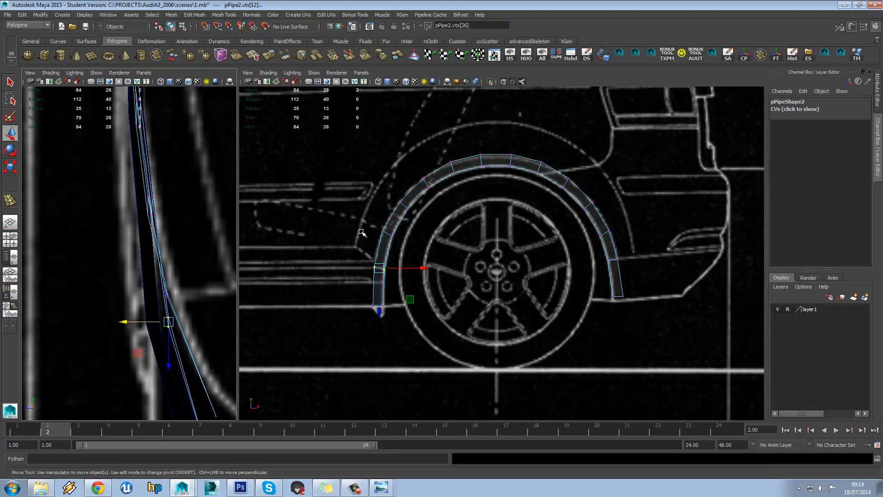
pyautogui.click(385, 231)
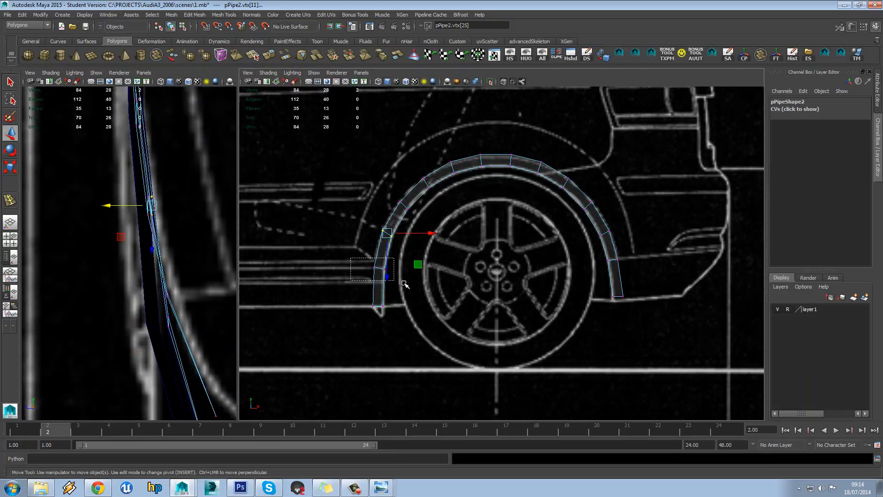
pyautogui.click(380, 268)
pyautogui.click(142, 319)
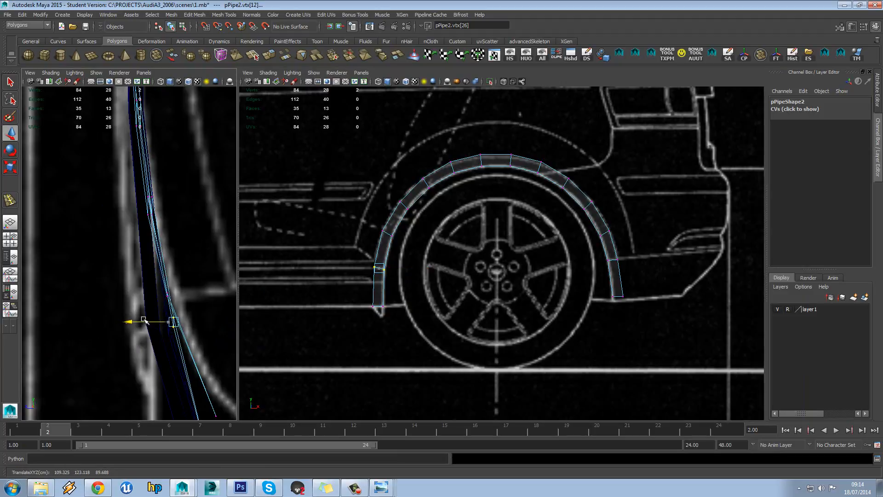
pyautogui.keyDown('alt'); pyautogui.moveTo(167, 328); pyautogui.dragTo(136, 283, button='middle'); pyautogui.keyUp('alt')
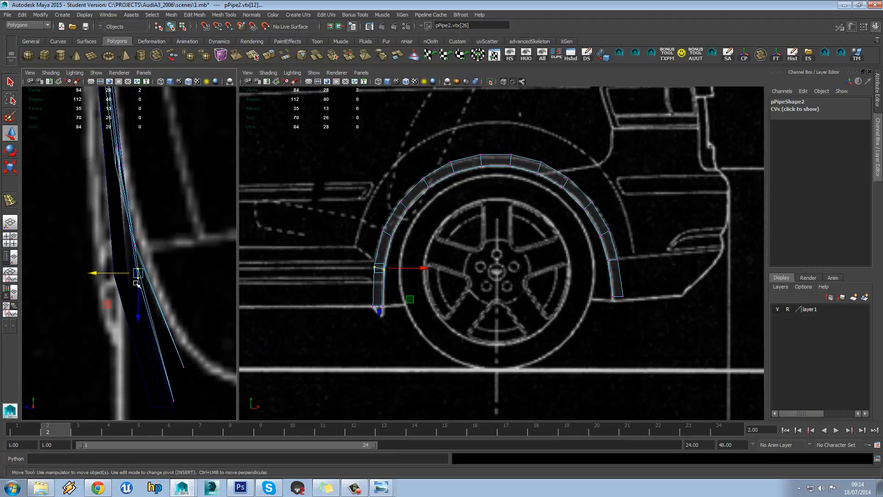
pyautogui.keyDown('alt'); pyautogui.moveTo(460, 230); pyautogui.dragTo(445, 330, button='middle'); pyautogui.keyUp('alt')
pyautogui.keyDown('alt'); pyautogui.moveTo(117, 258); pyautogui.dragTo(126, 293, button='middle'); pyautogui.keyUp('alt')
pyautogui.scroll(-5, 126, 293)
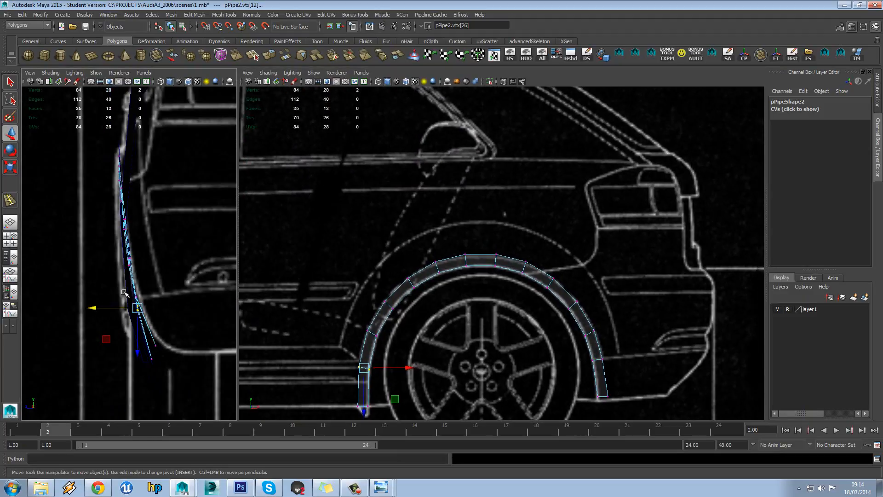
pyautogui.keyDown('alt'); pyautogui.moveTo(135, 215); pyautogui.dragTo(136, 226, button='middle'); pyautogui.keyUp('alt')
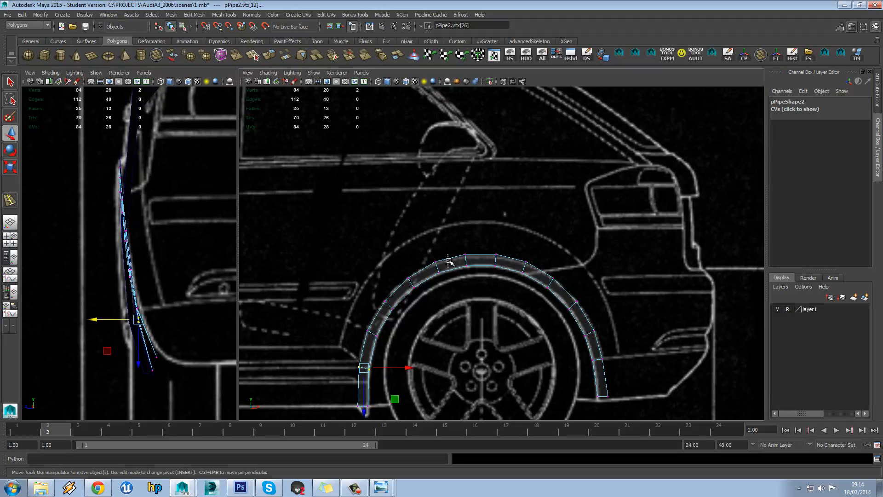
# Step: Leave vertex editing and turn off X-ray display for the rear wheel arch
pyautogui.click(448, 261)
pyautogui.scroll(-4, 447, 272)
pyautogui.keyDown('alt'); pyautogui.moveTo(447, 272); pyautogui.dragTo(554, 249, button='middle'); pyautogui.keyUp('alt')
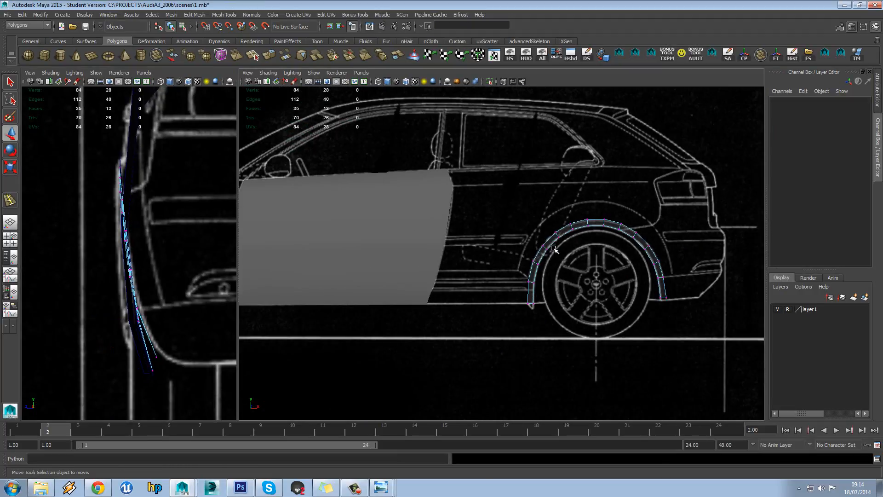
pyautogui.click(401, 229)
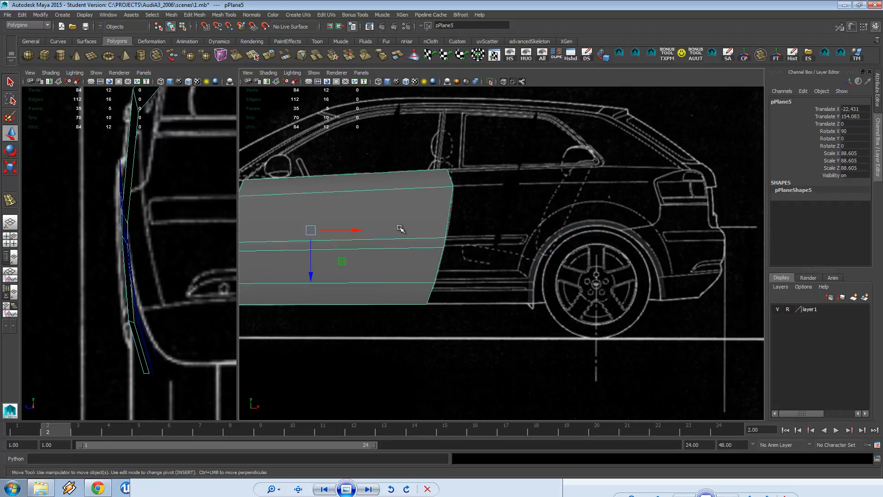
pyautogui.scroll(-4, 506, 244)
pyautogui.keyDown('alt'); pyautogui.moveTo(634, 250); pyautogui.dragTo(537, 248, button='middle'); pyautogui.keyUp('alt')
pyautogui.scroll(2, 537, 248)
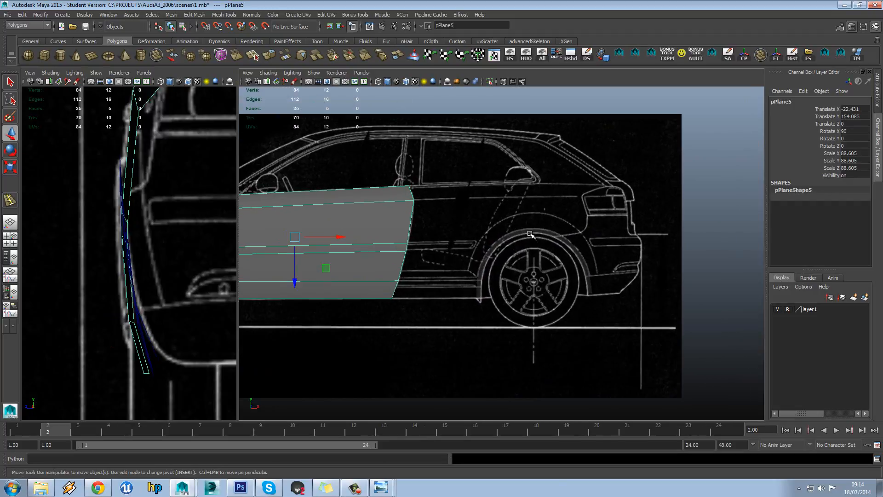
pyautogui.click(530, 234)
pyautogui.keyDown('alt'); pyautogui.moveTo(324, 248); pyautogui.dragTo(497, 246, button='middle'); pyautogui.keyUp('alt')
pyautogui.keyDown('shift'); pyautogui.click(368, 221); pyautogui.keyUp('shift')
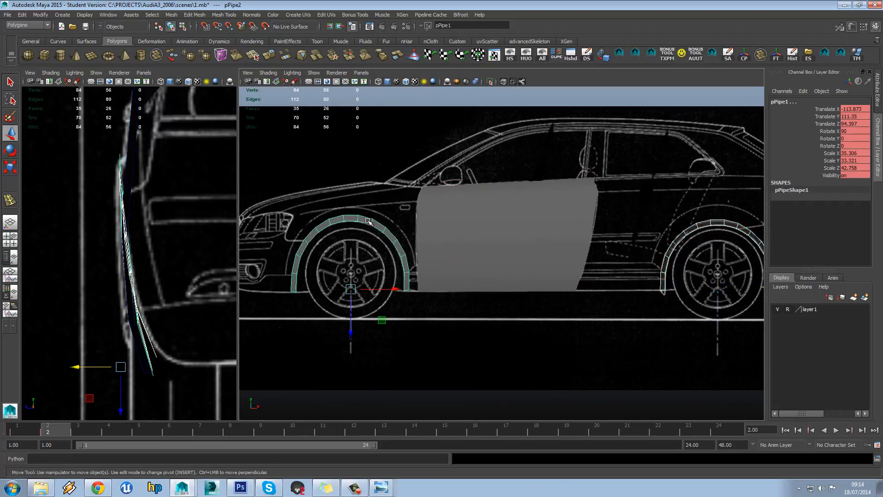
pyautogui.keyDown('alt'); pyautogui.moveTo(711, 224); pyautogui.dragTo(614, 228, button='middle'); pyautogui.keyUp('alt')
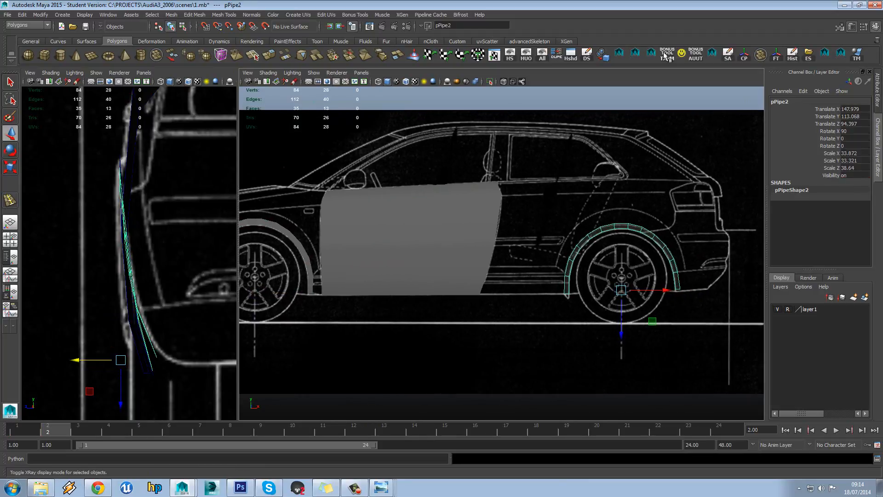
pyautogui.click(542, 210)
# Step: Turn on X-ray display for the front door panel
pyautogui.click(495, 203)
pyautogui.scroll(3, 451, 213)
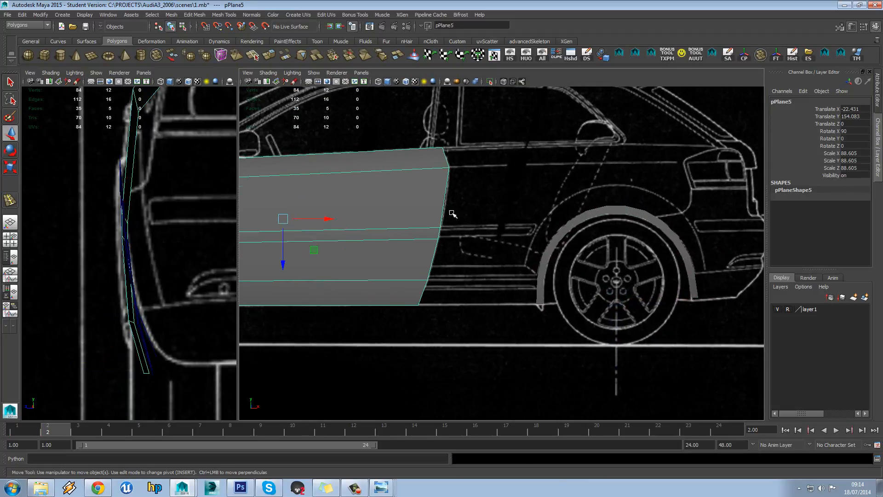
pyautogui.rightClick(419, 182)
pyautogui.click(664, 56)
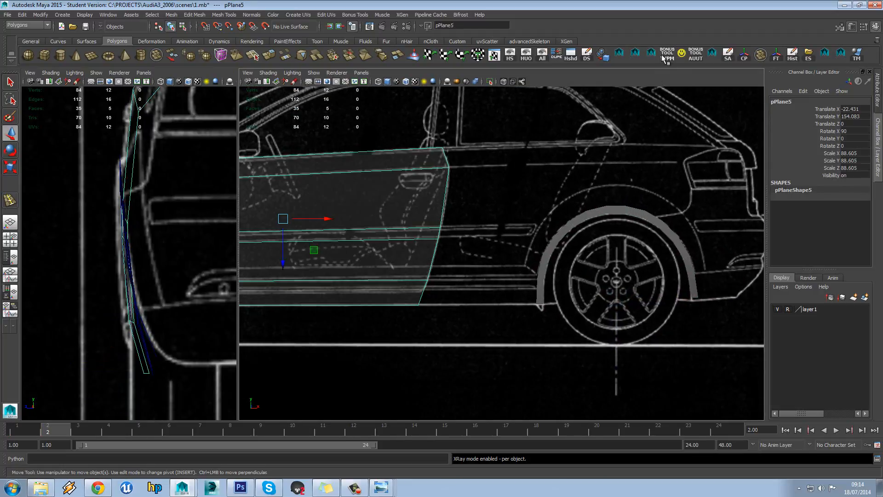
# Step: Extrude the rear edge run of the front door panel and move the new edges rearward to just ahead of the rear wheel arch
pyautogui.moveTo(420, 173); pyautogui.dragTo(416, 154, button='right')
pyautogui.click(444, 157)
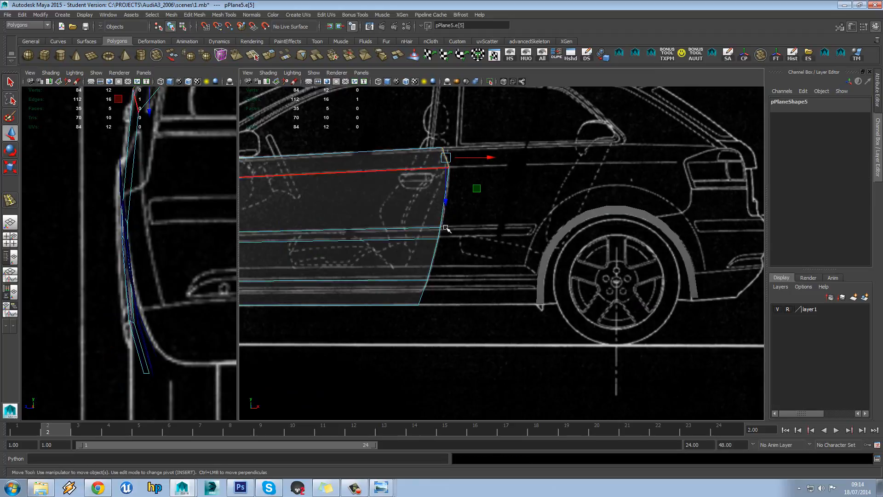
pyautogui.keyDown('shift'); pyautogui.doubleClick(421, 299); pyautogui.keyUp('shift')
pyautogui.keyDown('shift'); pyautogui.rightClick(446, 190); pyautogui.keyUp('shift')
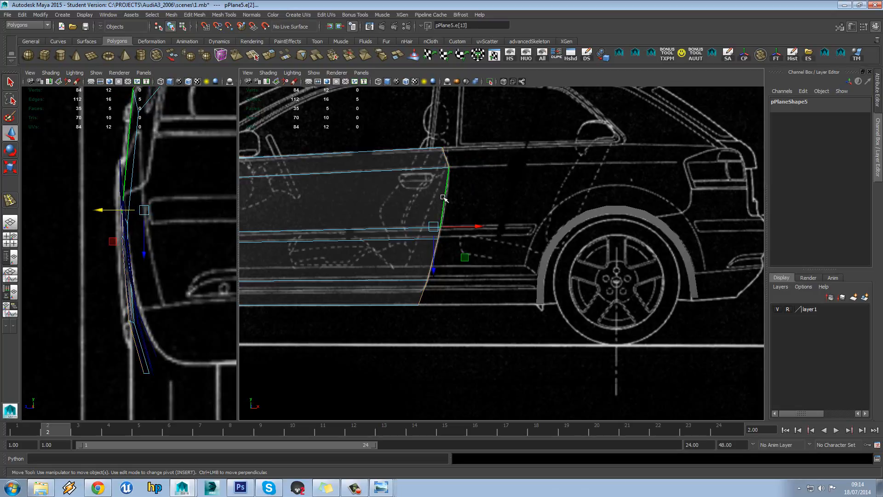
pyautogui.keyDown('shift'); pyautogui.moveTo(446, 193); pyautogui.dragTo(441, 216, button='right'); pyautogui.keyUp('shift')
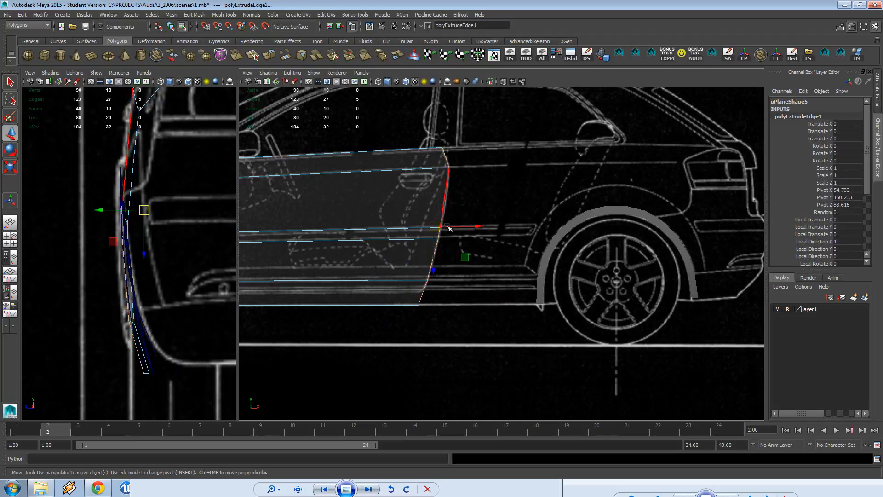
pyautogui.moveTo(479, 227); pyautogui.dragTo(574, 225)
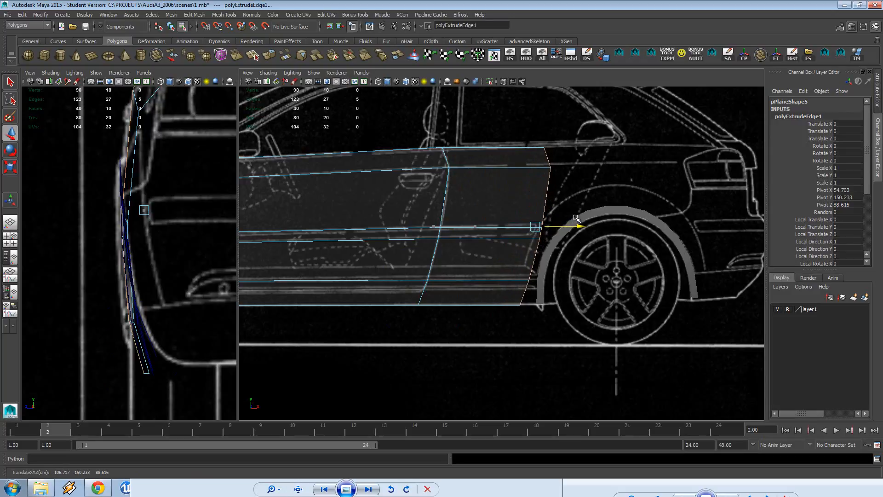
# Step: Move the three lowest vertices of the new rear edge horizontally so the panel's lower part stays clear of the rear wheel arch
pyautogui.keyDown('alt'); pyautogui.moveTo(559, 247); pyautogui.dragTo(697, 235, button='middle'); pyautogui.keyUp('alt')
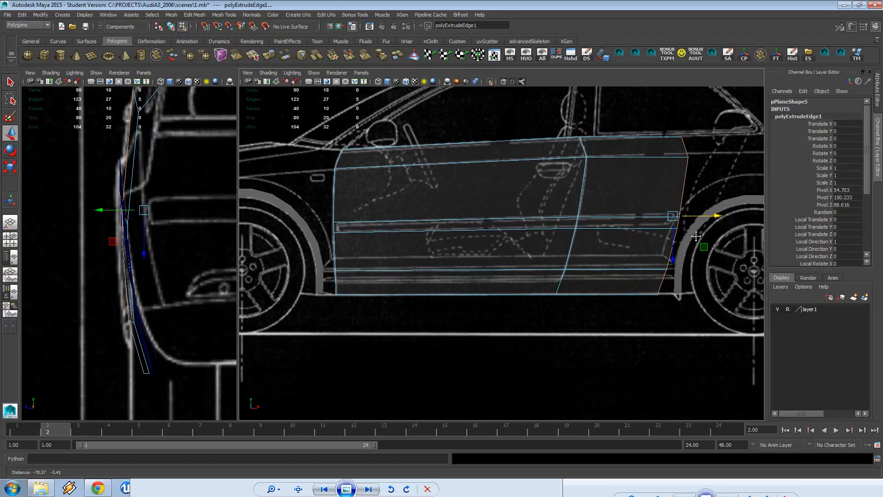
pyautogui.scroll(5, 696, 236)
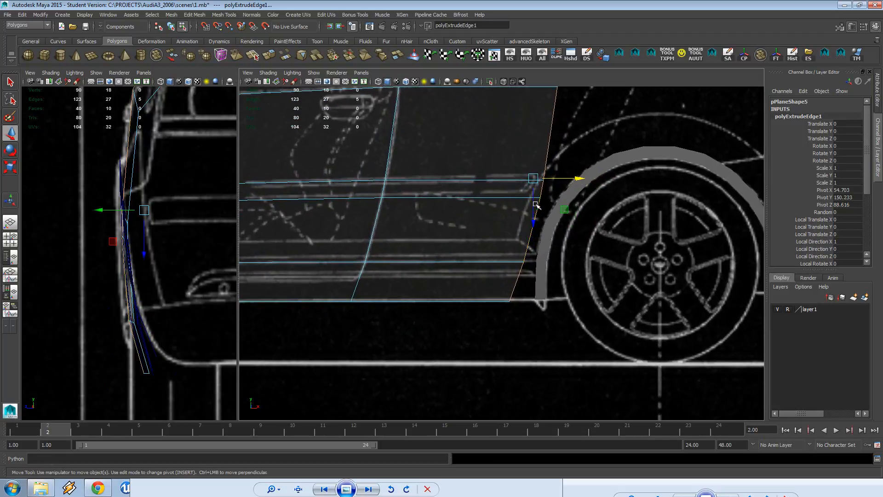
pyautogui.moveTo(539, 200); pyautogui.dragTo(501, 202, button='right')
pyautogui.click(509, 301)
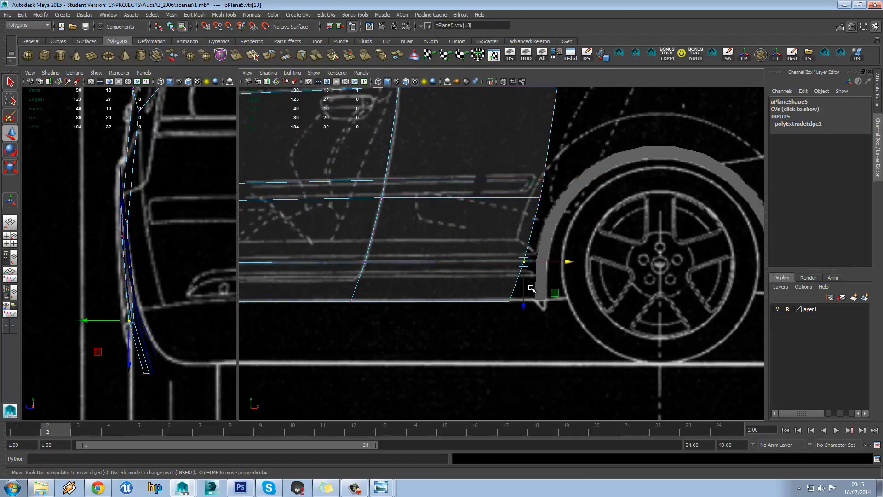
pyautogui.moveTo(552, 302)
pyautogui.mouseDown()
pyautogui.moveTo(580, 304)
pyautogui.moveTo(564, 304)
pyautogui.mouseUp()
pyautogui.click(524, 262)
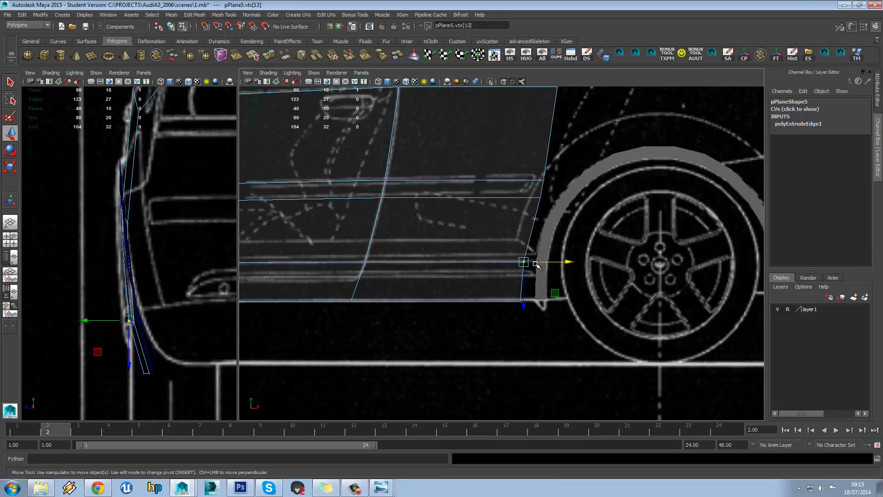
pyautogui.click(540, 197)
pyautogui.moveTo(581, 198); pyautogui.dragTo(567, 201)
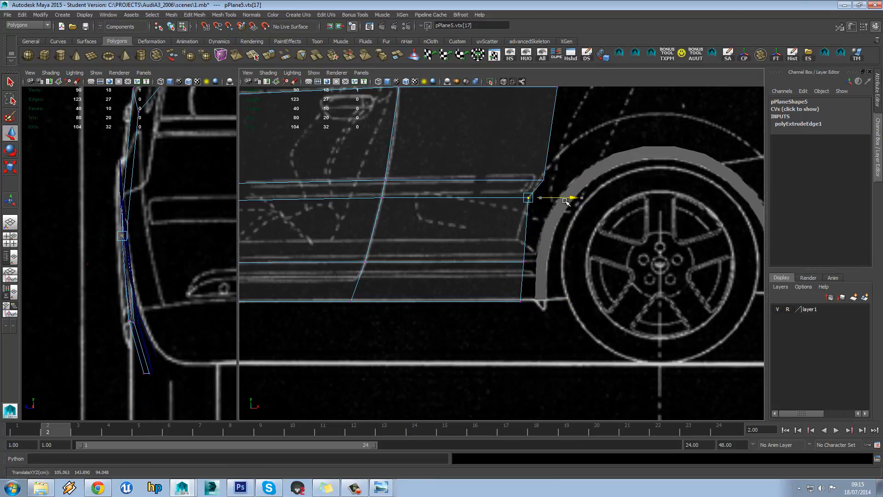
pyautogui.moveTo(509, 278); pyautogui.dragTo(545, 304)
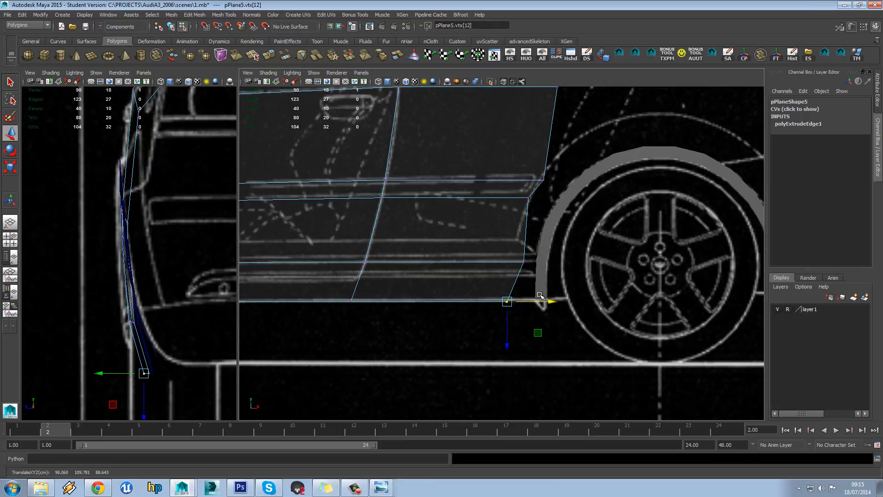
pyautogui.moveTo(528, 249); pyautogui.dragTo(546, 261)
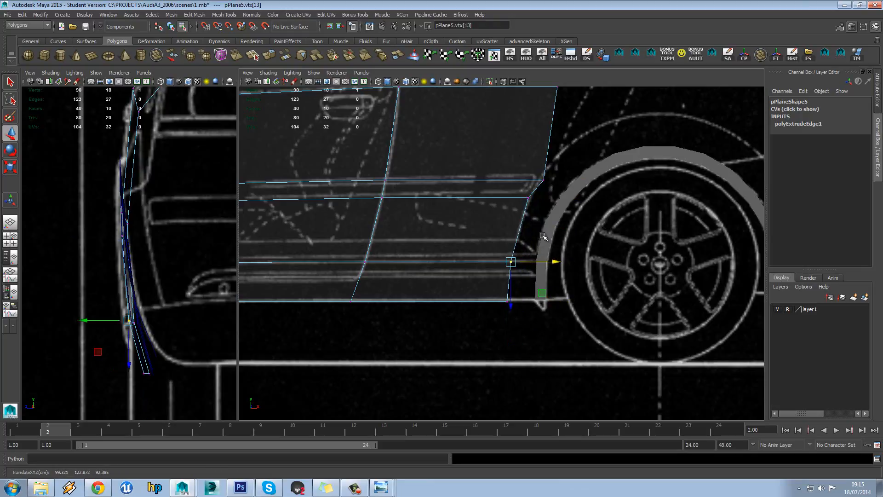
# Step: Reposition the upper vertices of the new rear edge to form a clean slanted line from the side trim up to the window sill
pyautogui.keyDown('alt'); pyautogui.moveTo(543, 236); pyautogui.dragTo(535, 289, button='middle'); pyautogui.keyUp('alt')
pyautogui.click(531, 232)
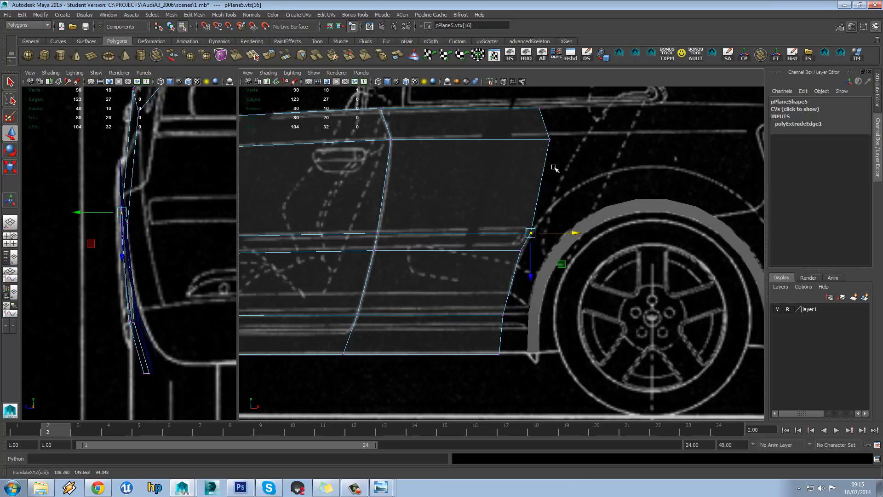
pyautogui.keyDown('alt'); pyautogui.moveTo(554, 169); pyautogui.dragTo(556, 224, button='middle'); pyautogui.keyUp('alt')
pyautogui.moveTo(557, 222); pyautogui.dragTo(581, 162)
pyautogui.click(527, 165)
pyautogui.scroll(-5, 570, 207)
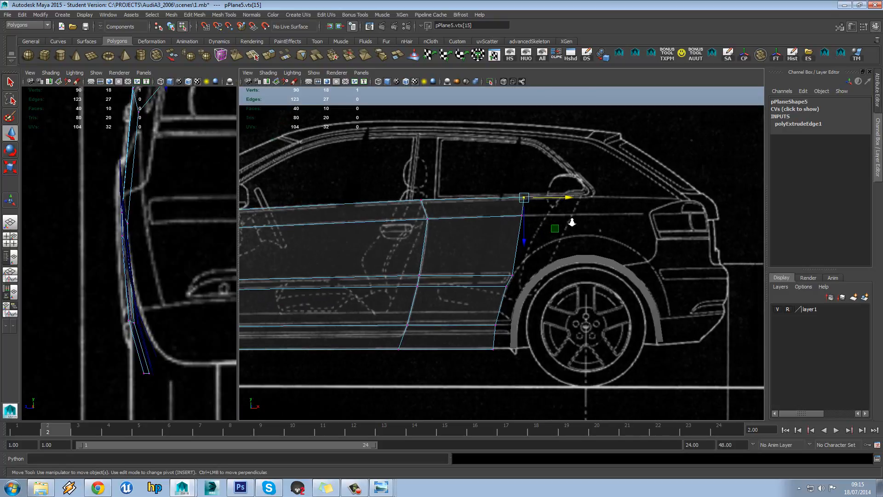
# Step: Leave vertex editing, turn off X-ray display for the extended side panel, and deselect it
pyautogui.keyDown('alt'); pyautogui.moveTo(584, 234); pyautogui.dragTo(686, 223, button='middle'); pyautogui.keyUp('alt')
pyautogui.press('F8')
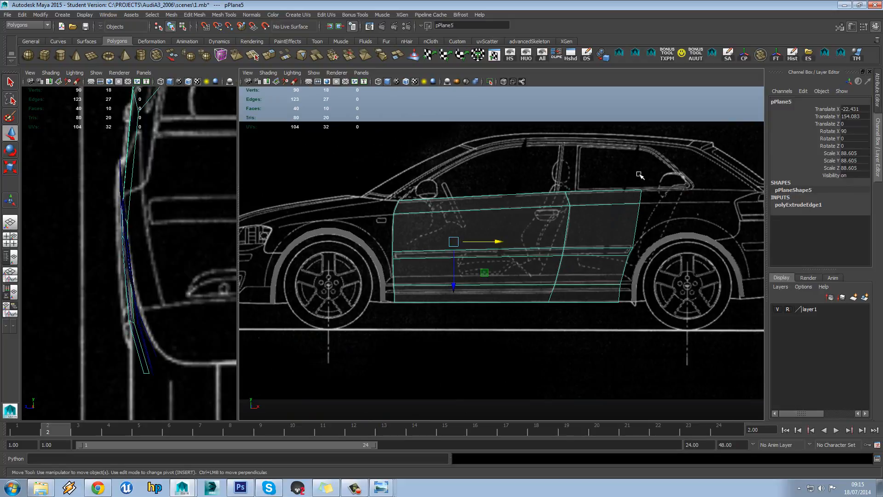
pyautogui.click(697, 54)
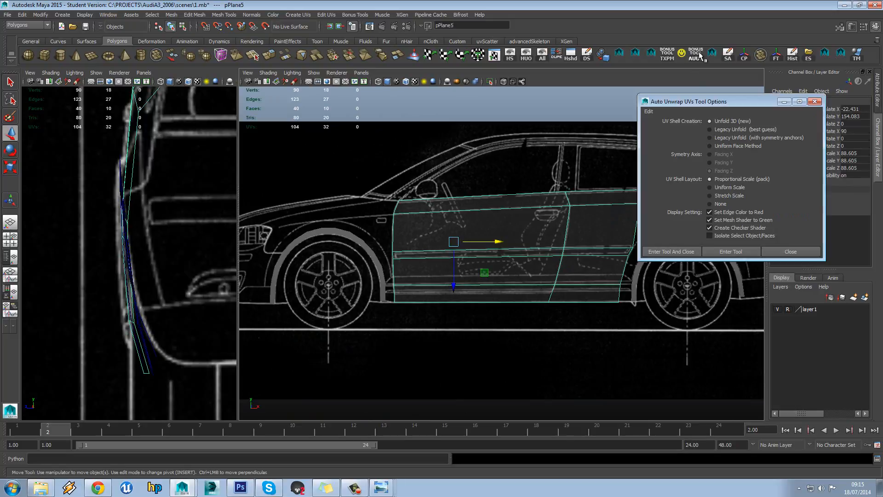
pyautogui.click(815, 101)
pyautogui.click(662, 56)
pyautogui.click(643, 111)
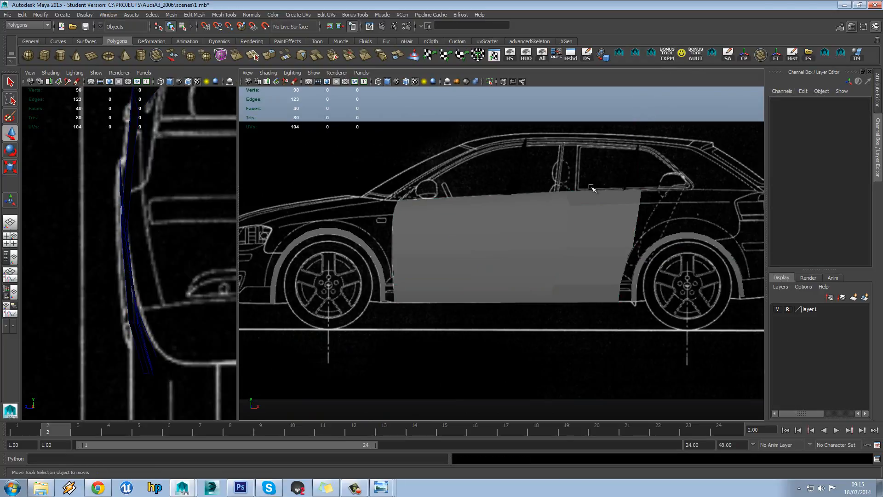
# Step: Soften the edge normals of the extended side panel, and deselect it
pyautogui.keyDown('alt'); pyautogui.moveTo(623, 203); pyautogui.dragTo(401, 137, button='middle'); pyautogui.keyUp('alt')
pyautogui.keyDown('alt'); pyautogui.moveTo(401, 137); pyautogui.dragTo(476, 171, button='right'); pyautogui.keyUp('alt')
pyautogui.click(517, 169)
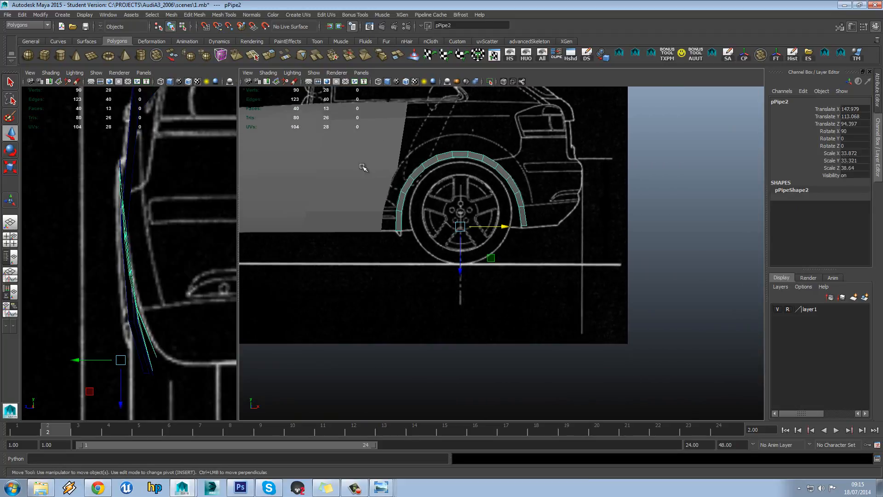
pyautogui.keyDown('alt'); pyautogui.moveTo(362, 166); pyautogui.dragTo(546, 178, button='middle'); pyautogui.keyUp('alt')
pyautogui.click(521, 162)
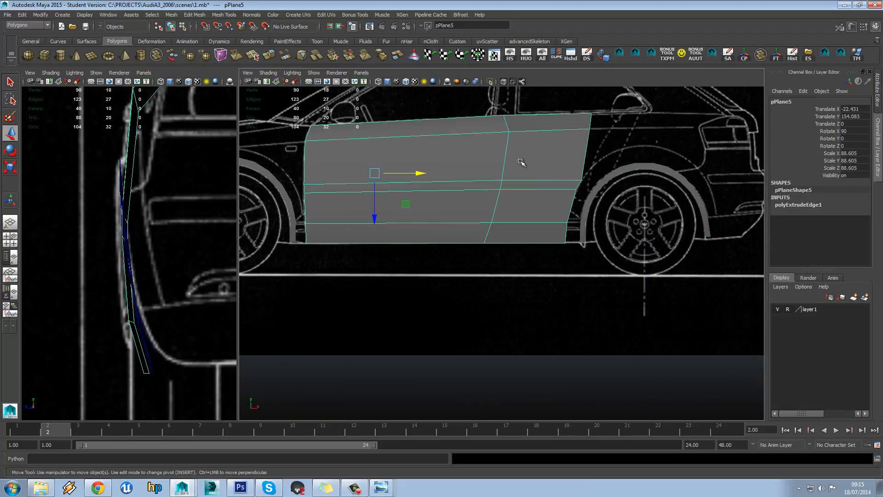
pyautogui.click(272, 15)
pyautogui.moveTo(255, 16)
pyautogui.click(268, 104)
pyautogui.scroll(-3, 418, 153)
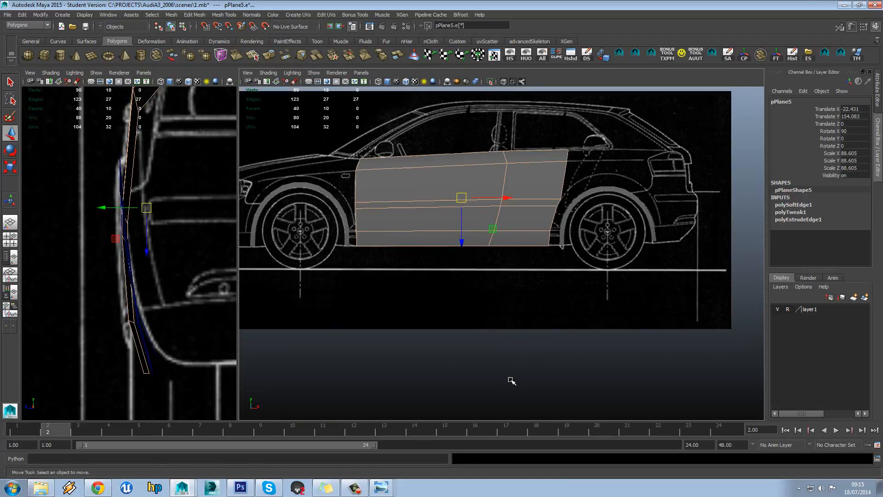
pyautogui.click(509, 379)
# Step: Select the front wheel arch, then switch to Photoshop to examine the topology lines painted over the front wing in media (4)flipped.jpg
pyautogui.scroll(-2, 434, 258)
pyautogui.keyDown('alt'); pyautogui.moveTo(433, 257); pyautogui.dragTo(516, 266, button='middle'); pyautogui.keyUp('alt')
pyautogui.scroll(1, 517, 267)
pyautogui.scroll(1, 518, 269)
pyautogui.scroll(1, 473, 228)
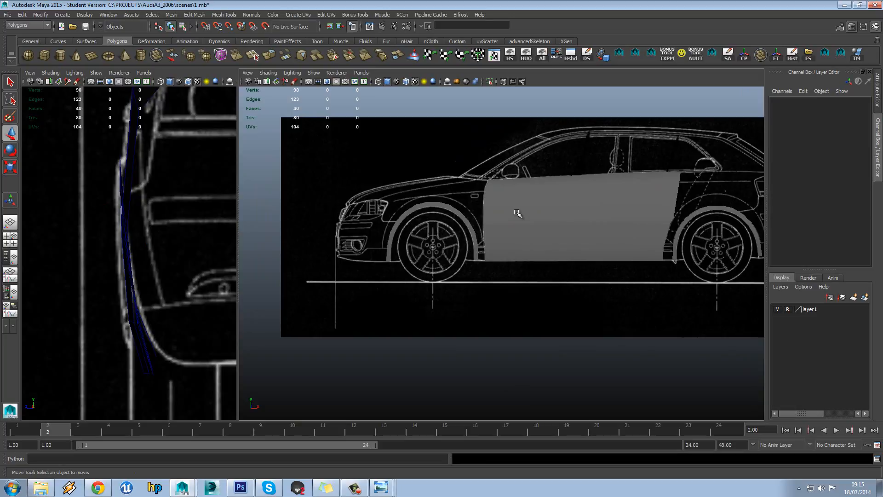
pyautogui.click(464, 216)
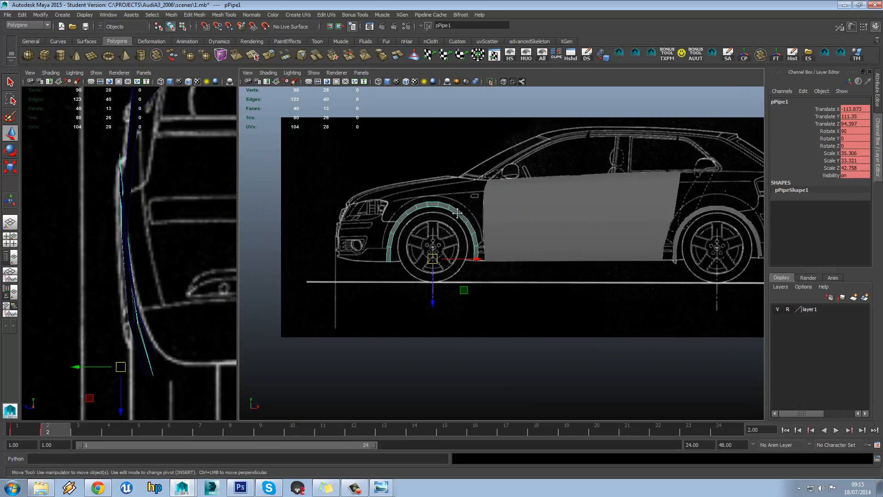
pyautogui.scroll(4, 501, 221)
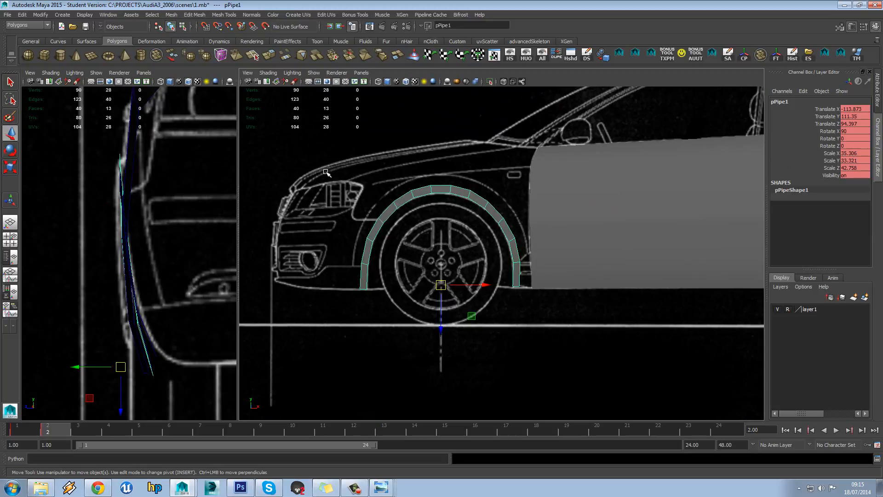
pyautogui.scroll(2, 400, 184)
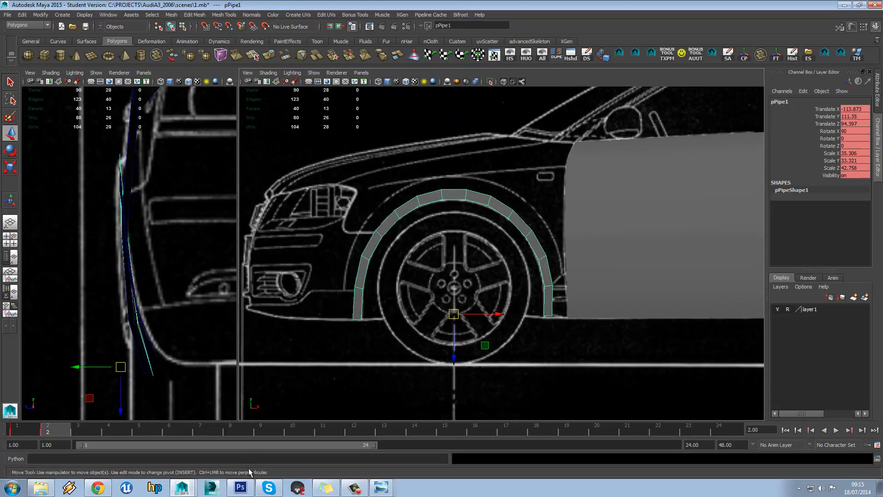
pyautogui.click(241, 487)
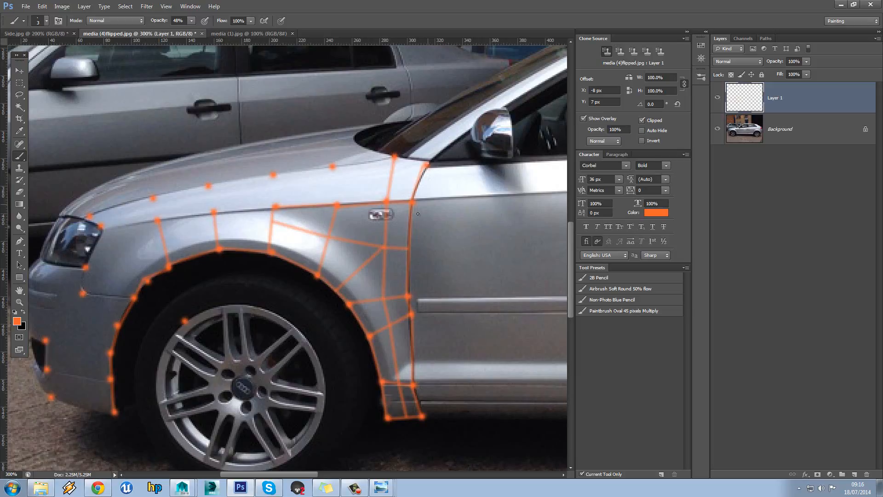
pyautogui.moveTo(183, 487)
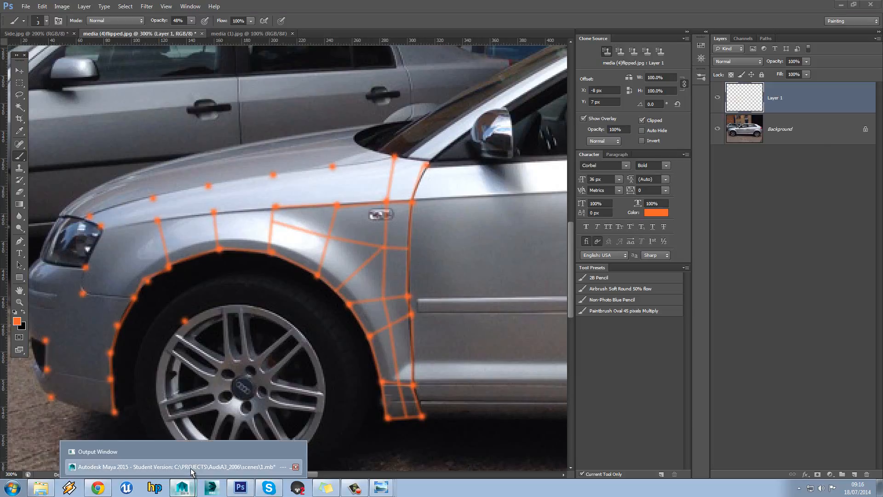
# Step: Back in Maya, turn on wireframe on shaded display in the side view and clear the selection
pyautogui.click(192, 468)
pyautogui.keyDown('alt'); pyautogui.moveTo(477, 225); pyautogui.dragTo(471, 237, button='middle'); pyautogui.keyUp('alt')
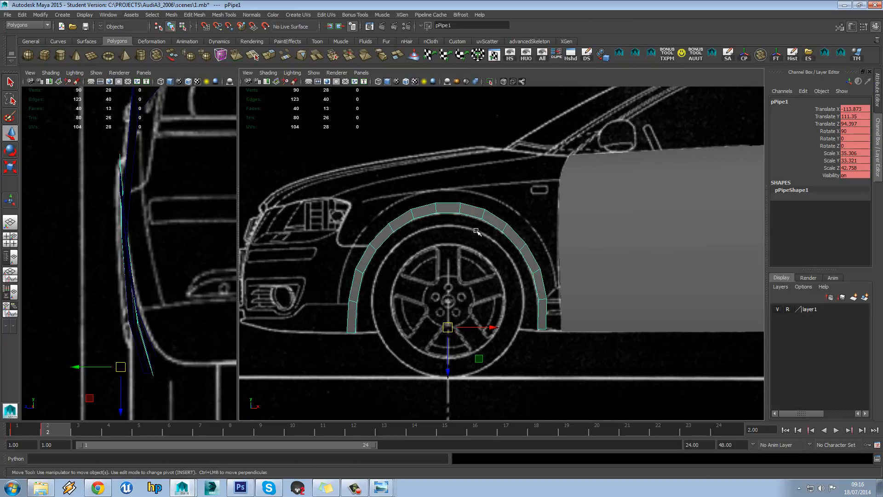
pyautogui.keyDown('alt'); pyautogui.moveTo(467, 211); pyautogui.dragTo(571, 199); pyautogui.keyUp('alt')
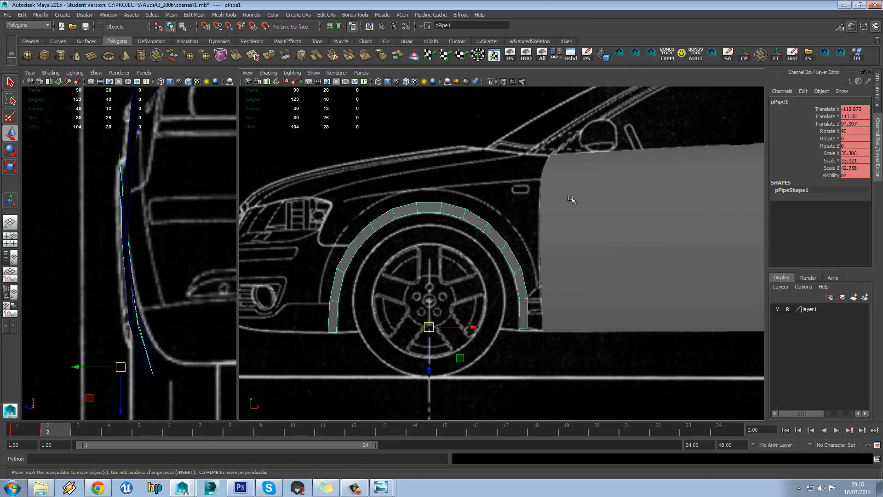
pyautogui.click(406, 82)
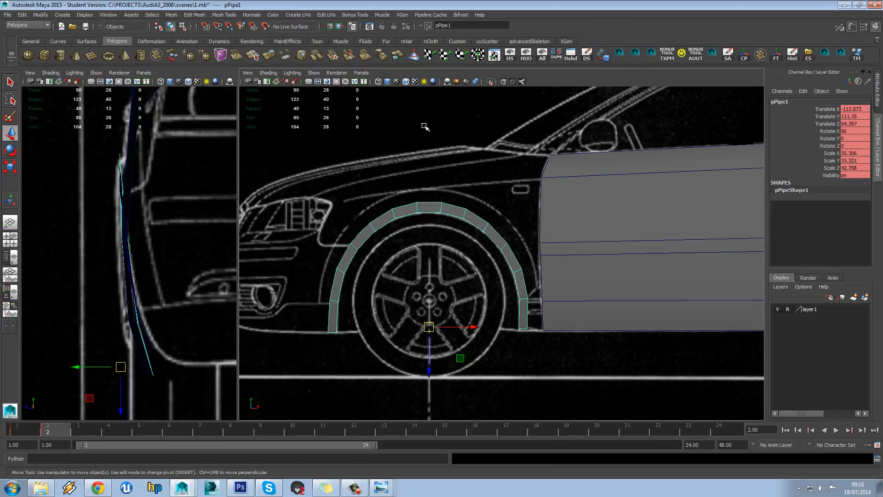
pyautogui.click(476, 213)
pyautogui.scroll(2, 477, 213)
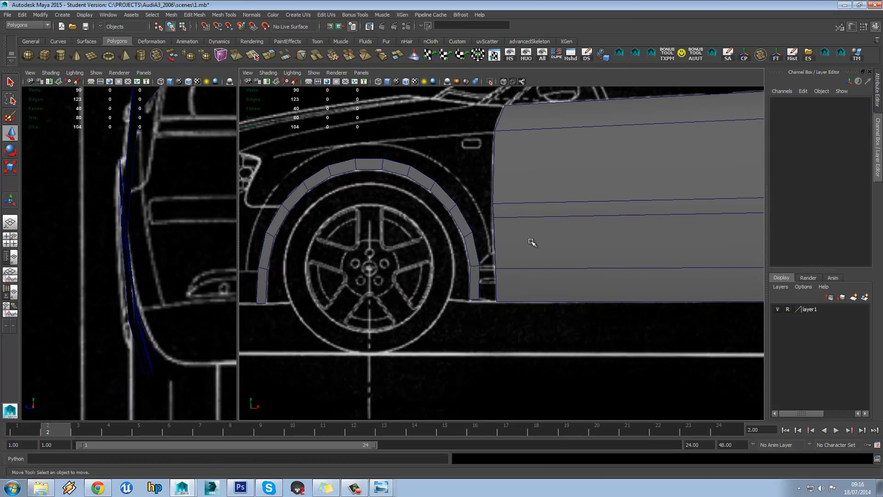
# Step: Select the complete run of outer edges on the front wheel arch and extrude it, continuing past the Student Version file notice
pyautogui.keyDown('alt'); pyautogui.moveTo(477, 218); pyautogui.dragTo(400, 224, button='middle'); pyautogui.keyUp('alt')
pyautogui.click(390, 219)
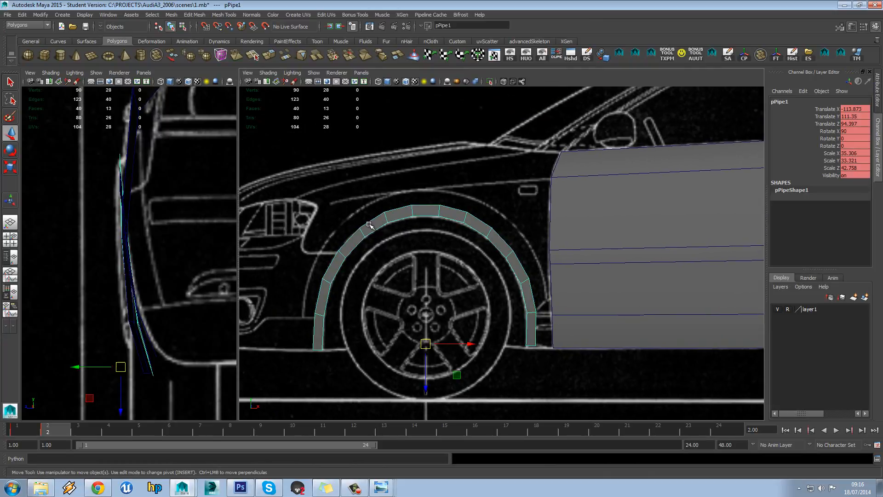
pyautogui.moveTo(369, 224); pyautogui.dragTo(368, 205, button='right')
pyautogui.click(318, 332)
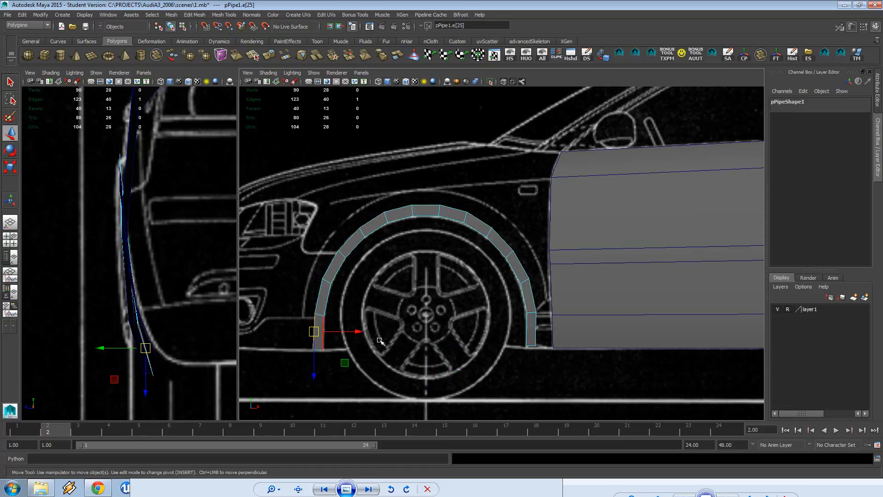
pyautogui.keyDown('shift'); pyautogui.doubleClick(536, 326); pyautogui.keyUp('shift')
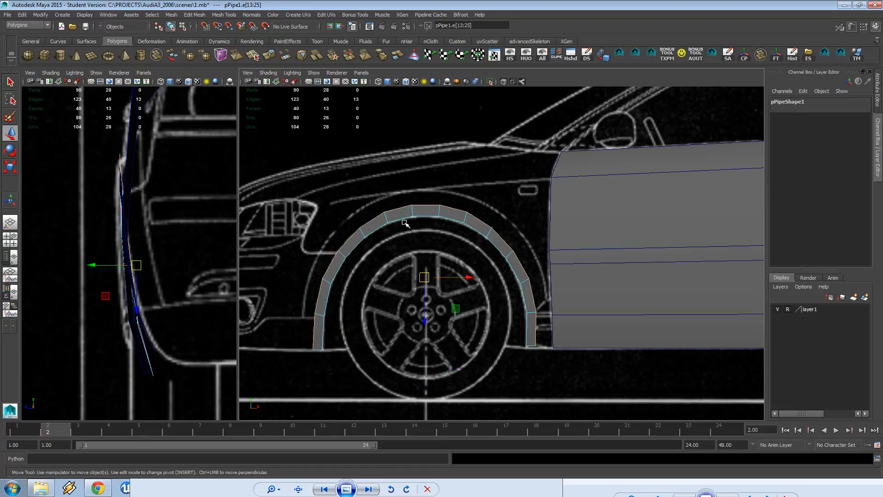
pyautogui.click(321, 329)
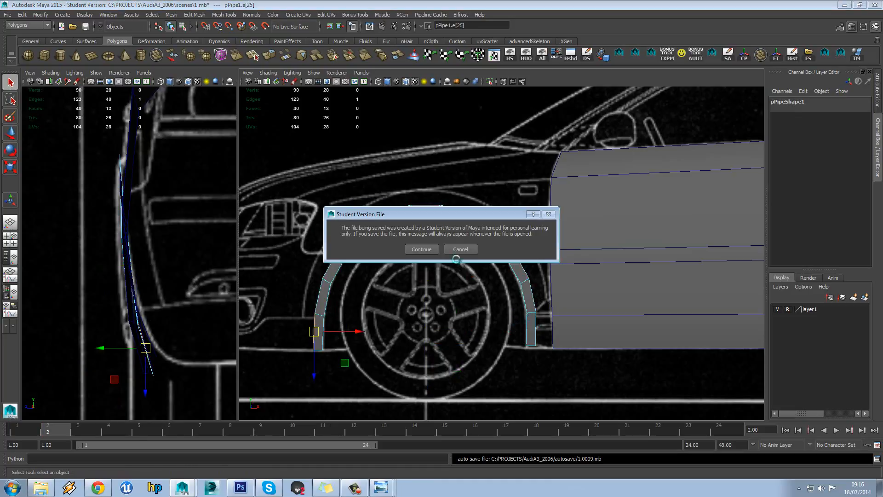
pyautogui.press('Return')
pyautogui.press('w')
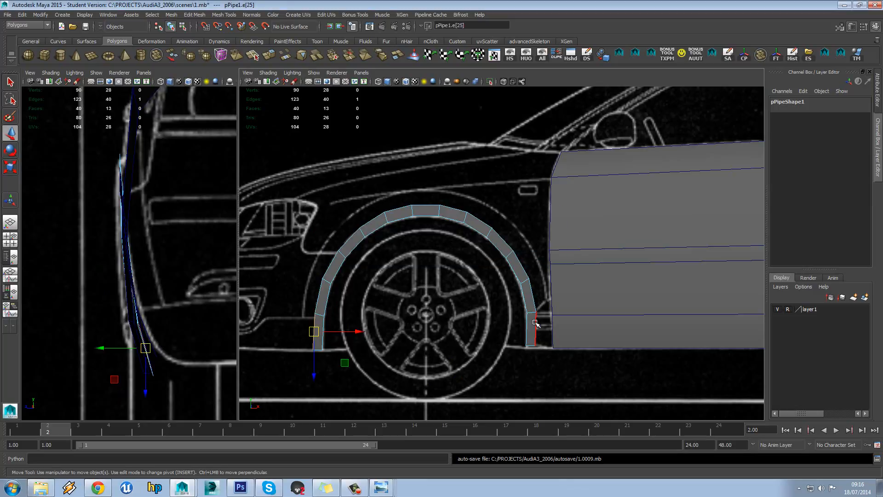
pyautogui.keyDown('shift'); pyautogui.doubleClick(535, 322); pyautogui.keyUp('shift')
pyautogui.hotkey('ctrl', 'z')
pyautogui.hotkey('ctrl', 'z')
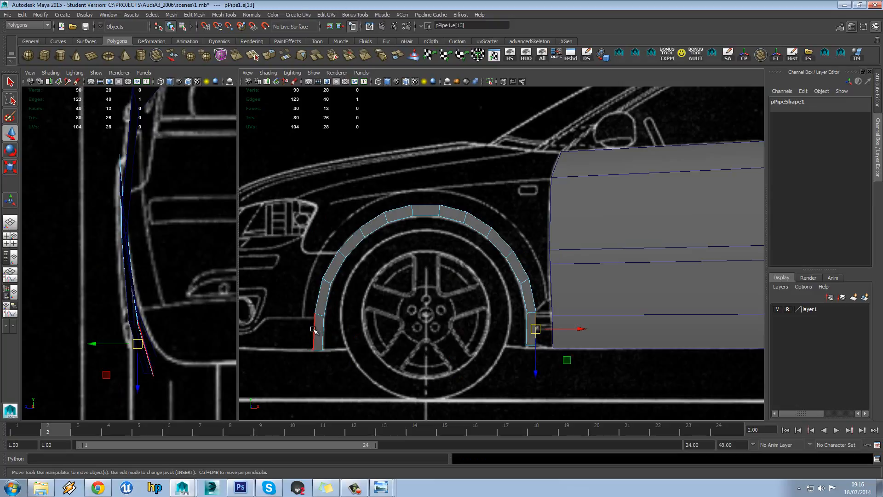
pyautogui.keyDown('shift'); pyautogui.moveTo(424, 210); pyautogui.dragTo(423, 220, button='right'); pyautogui.keyUp('shift')
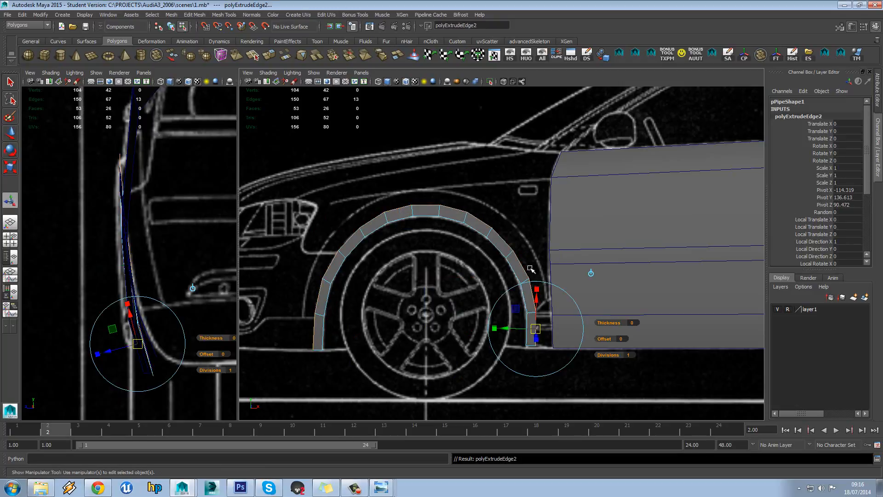